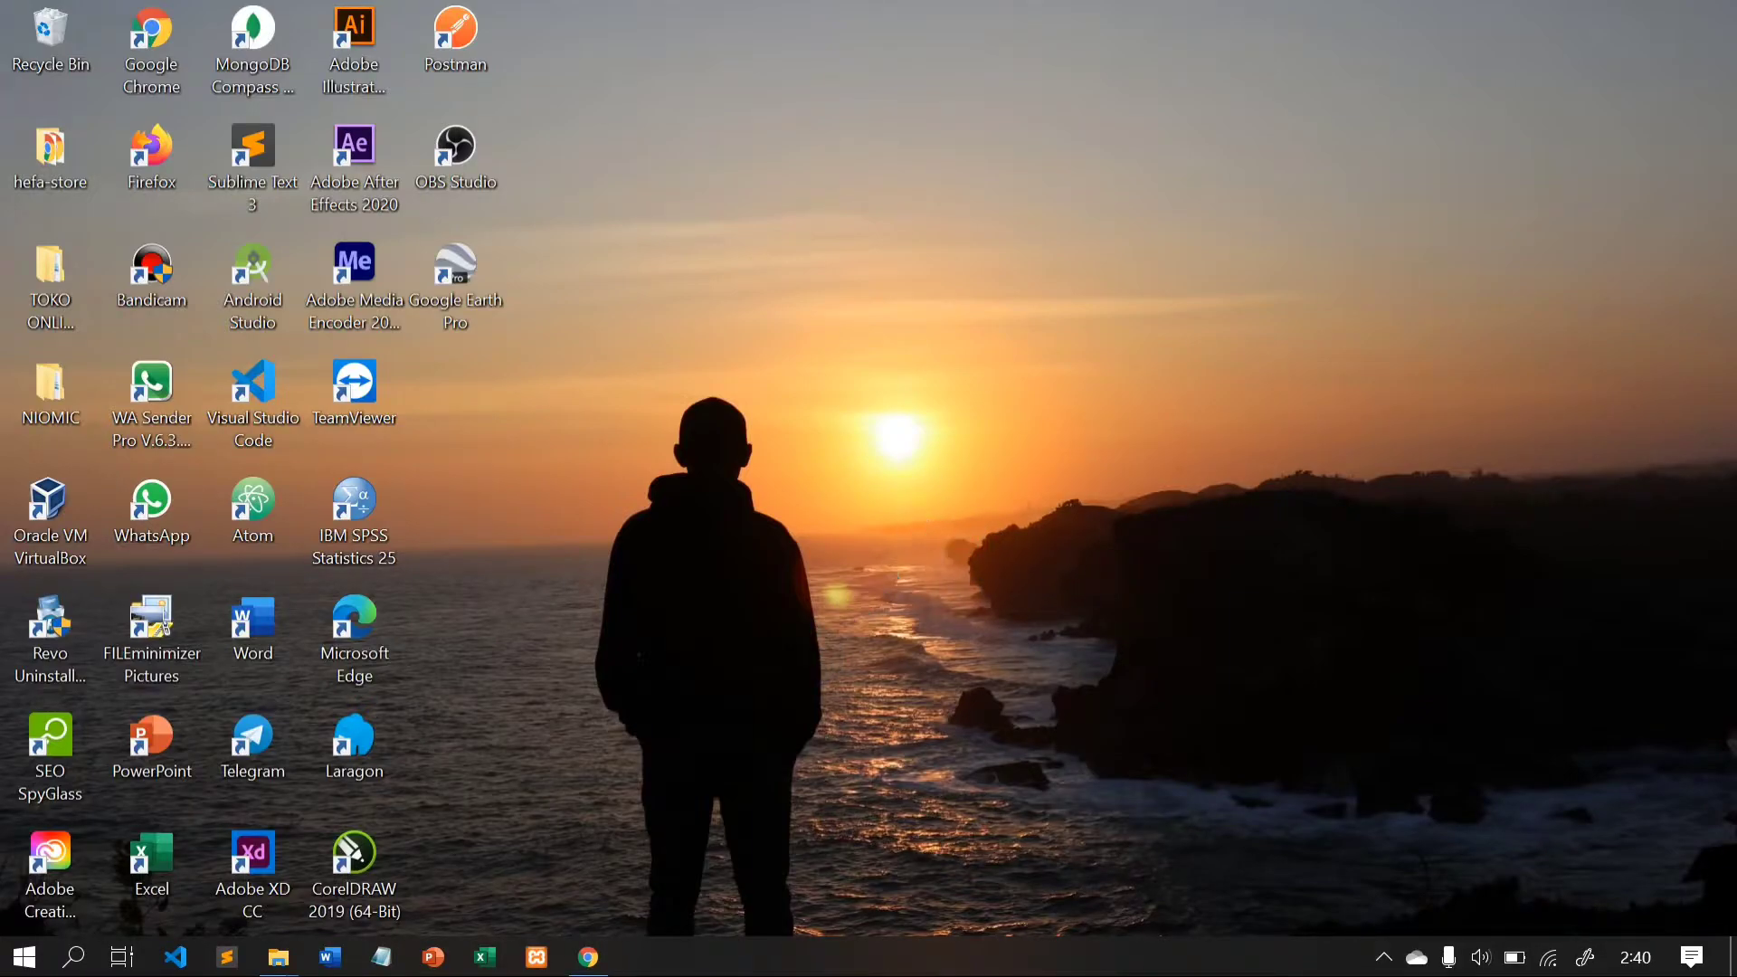
Switch to Google Chrome and show the Lapax Theme developer license download page.
{"action": "left_click", "coordinate": [588, 956]}
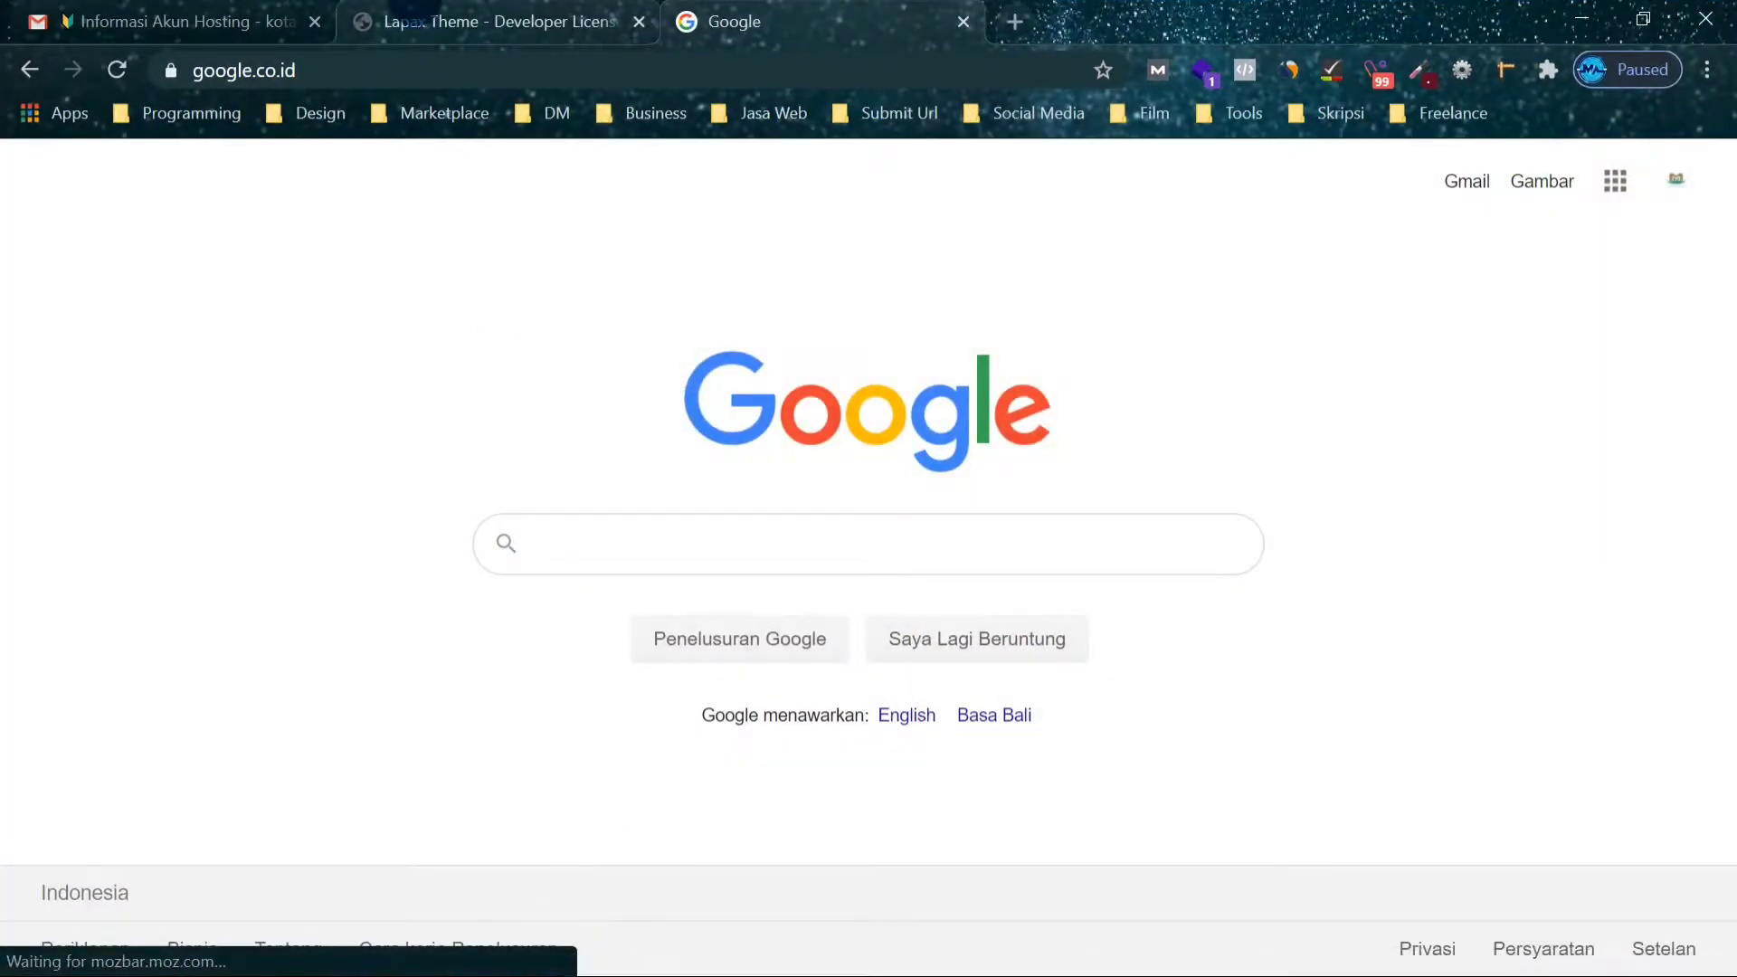
{"action": "left_click", "coordinate": [414, 7]}
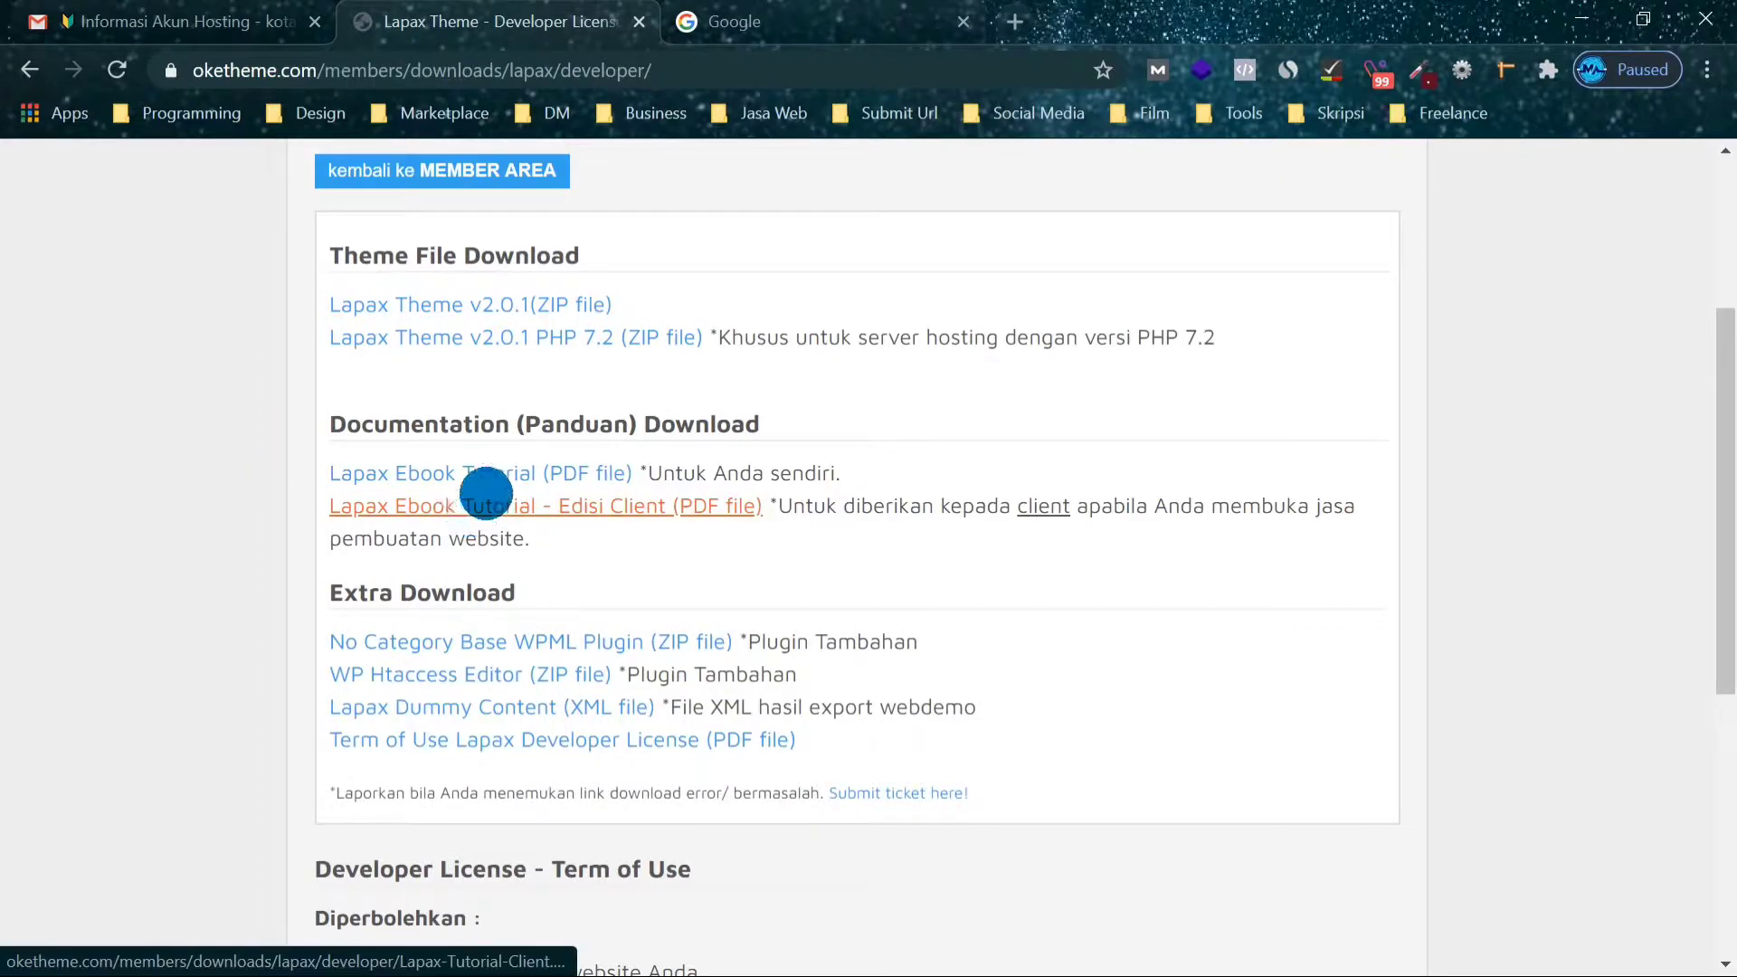
{"action": "right_click", "coordinate": [483, 475]}
{"action": "left_click", "coordinate": [579, 679]}
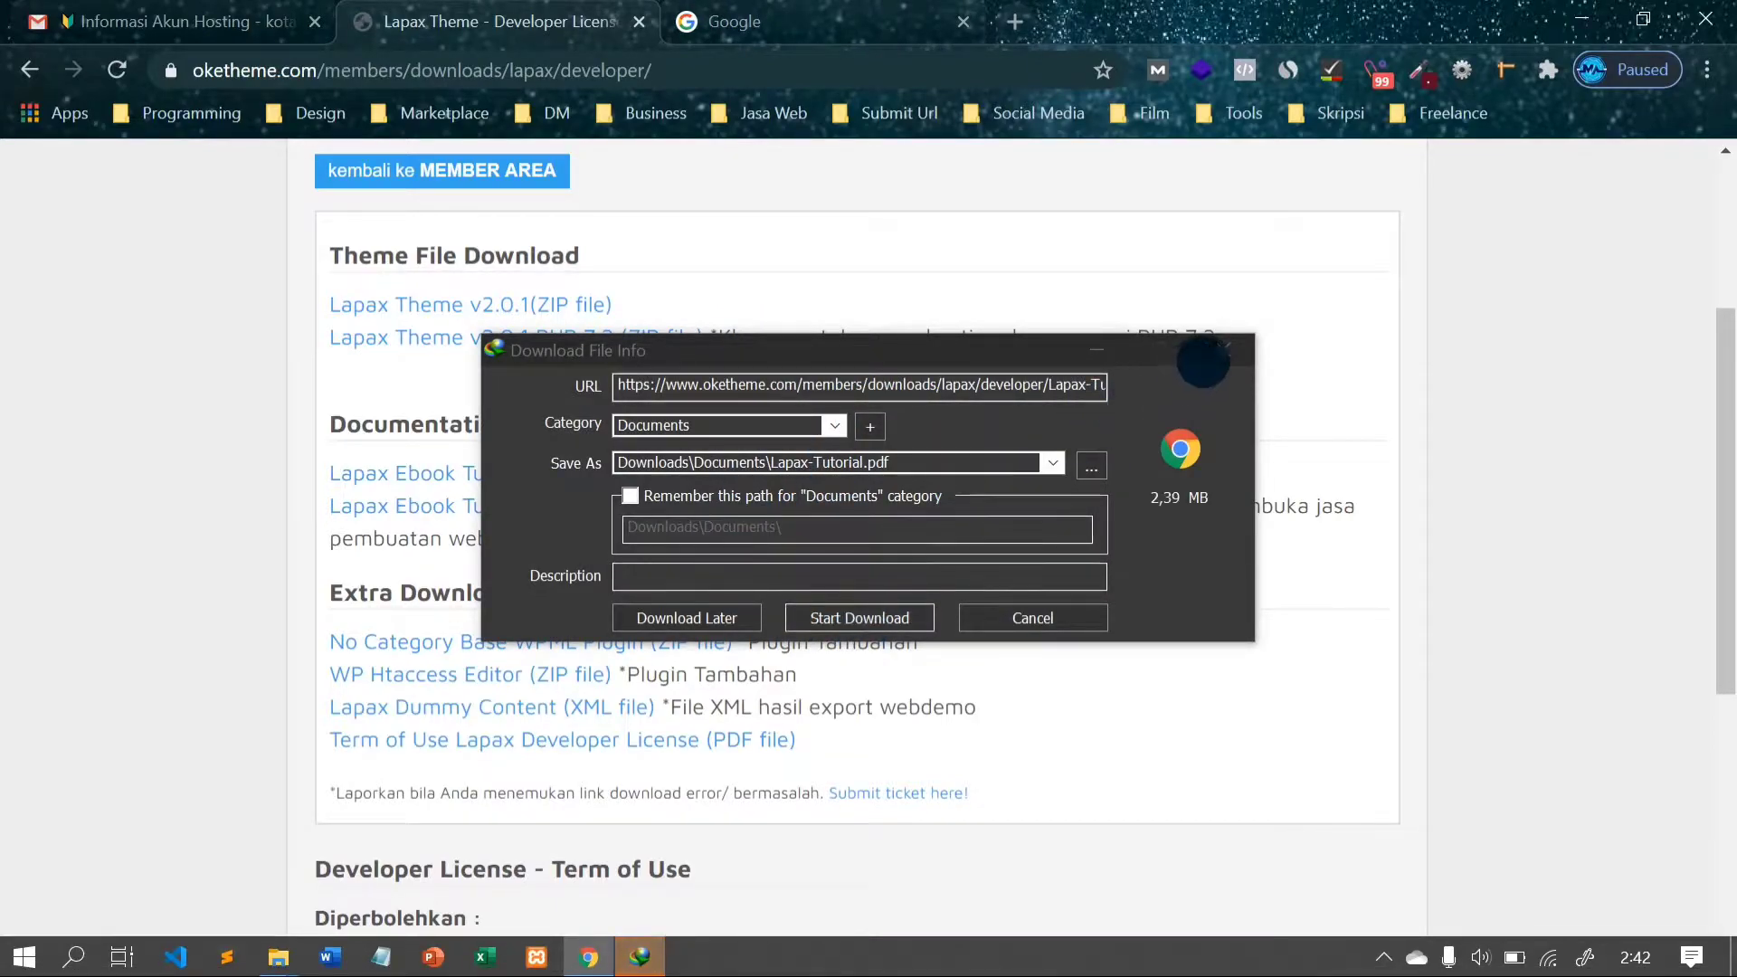
{"action": "left_click", "coordinate": [1211, 353]}
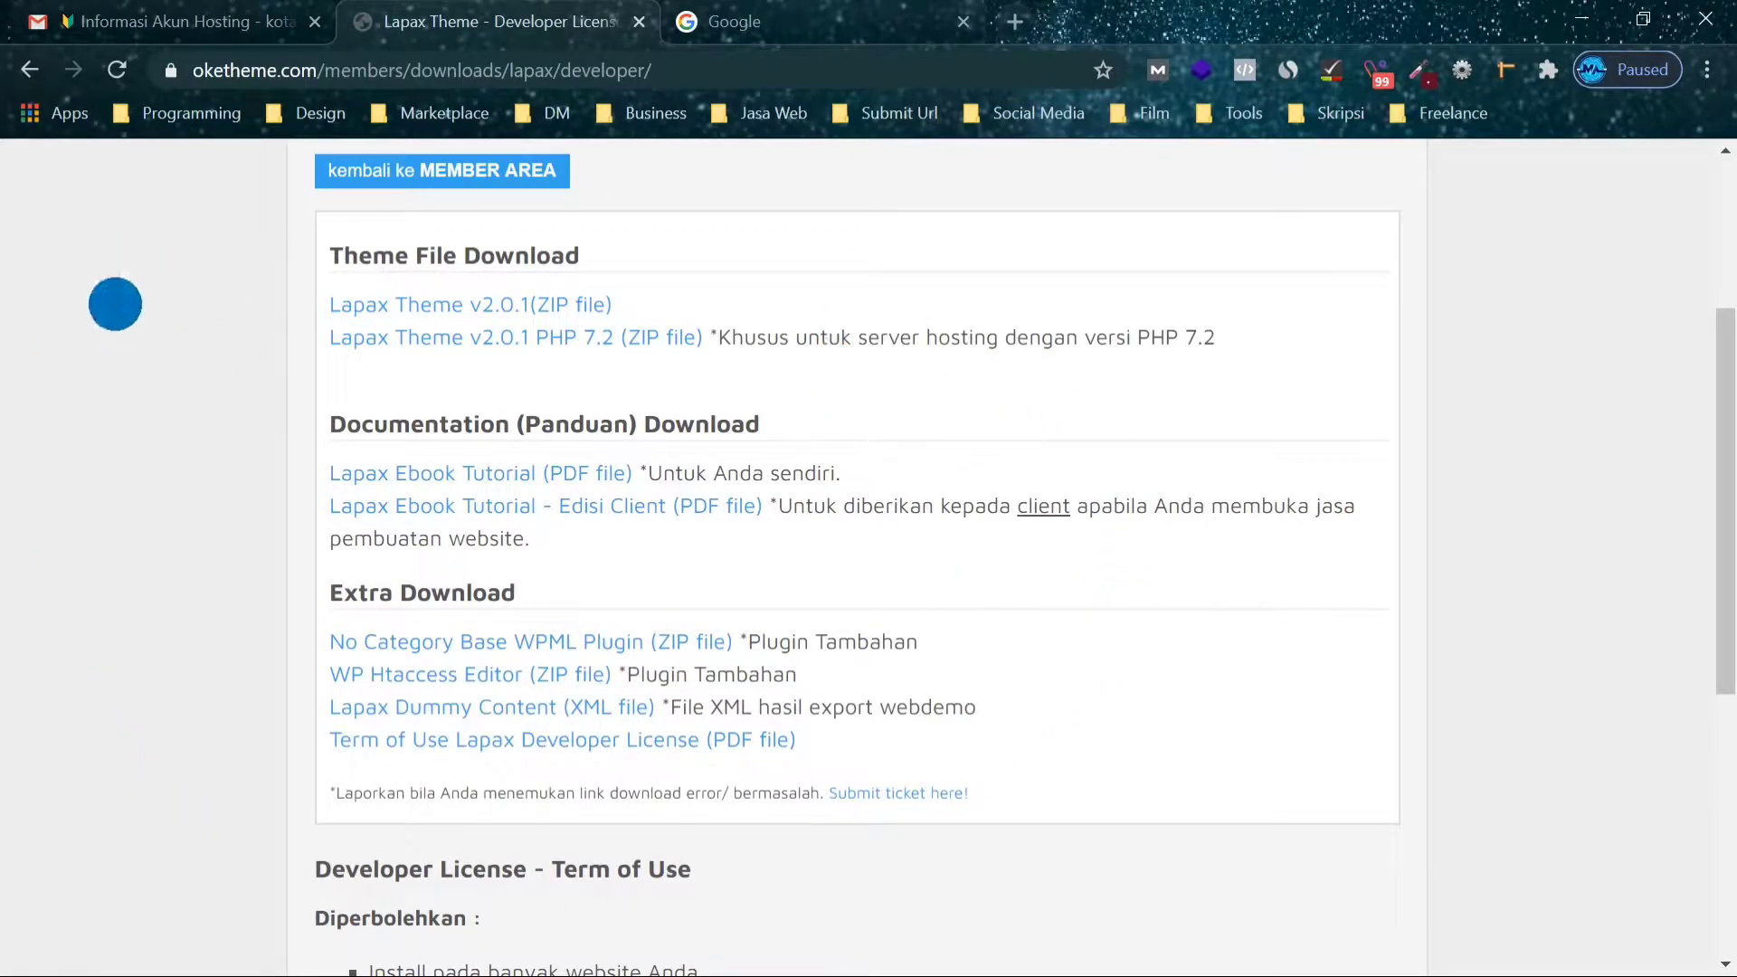
Switch to File Explorer and open the ASSET folder inside the owner's personal folder on drive D.
{"action": "mouse_move", "coordinate": [276, 959]}
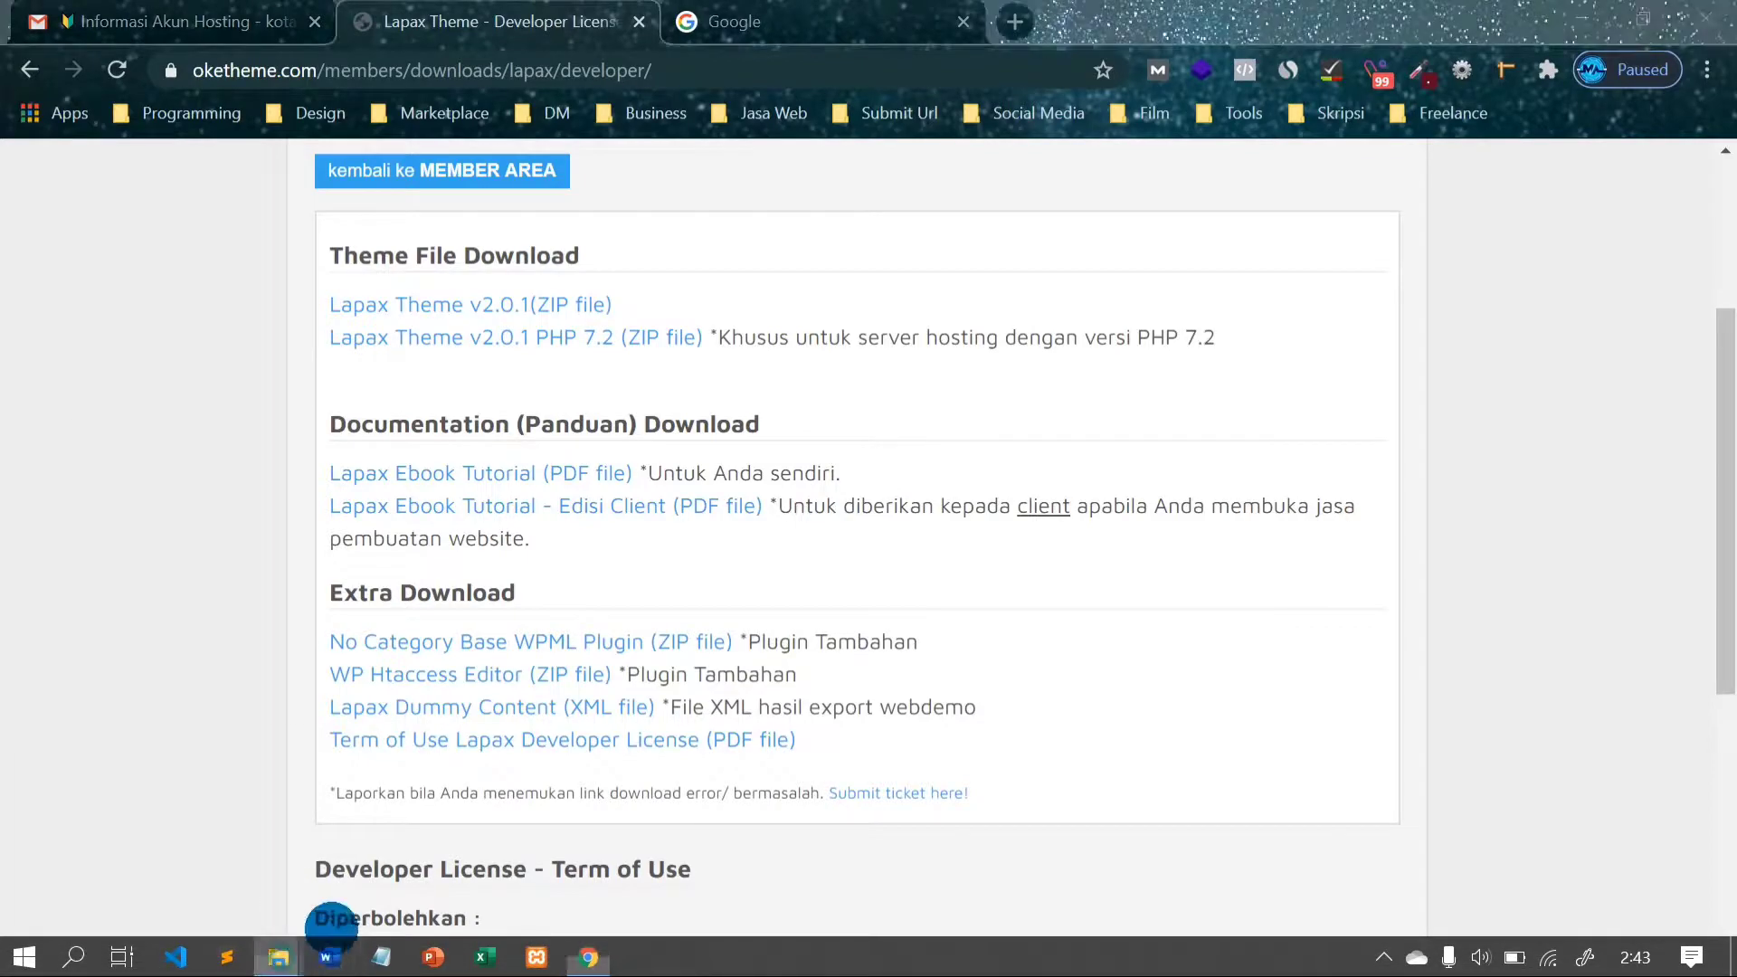
{"action": "left_click", "coordinate": [206, 821]}
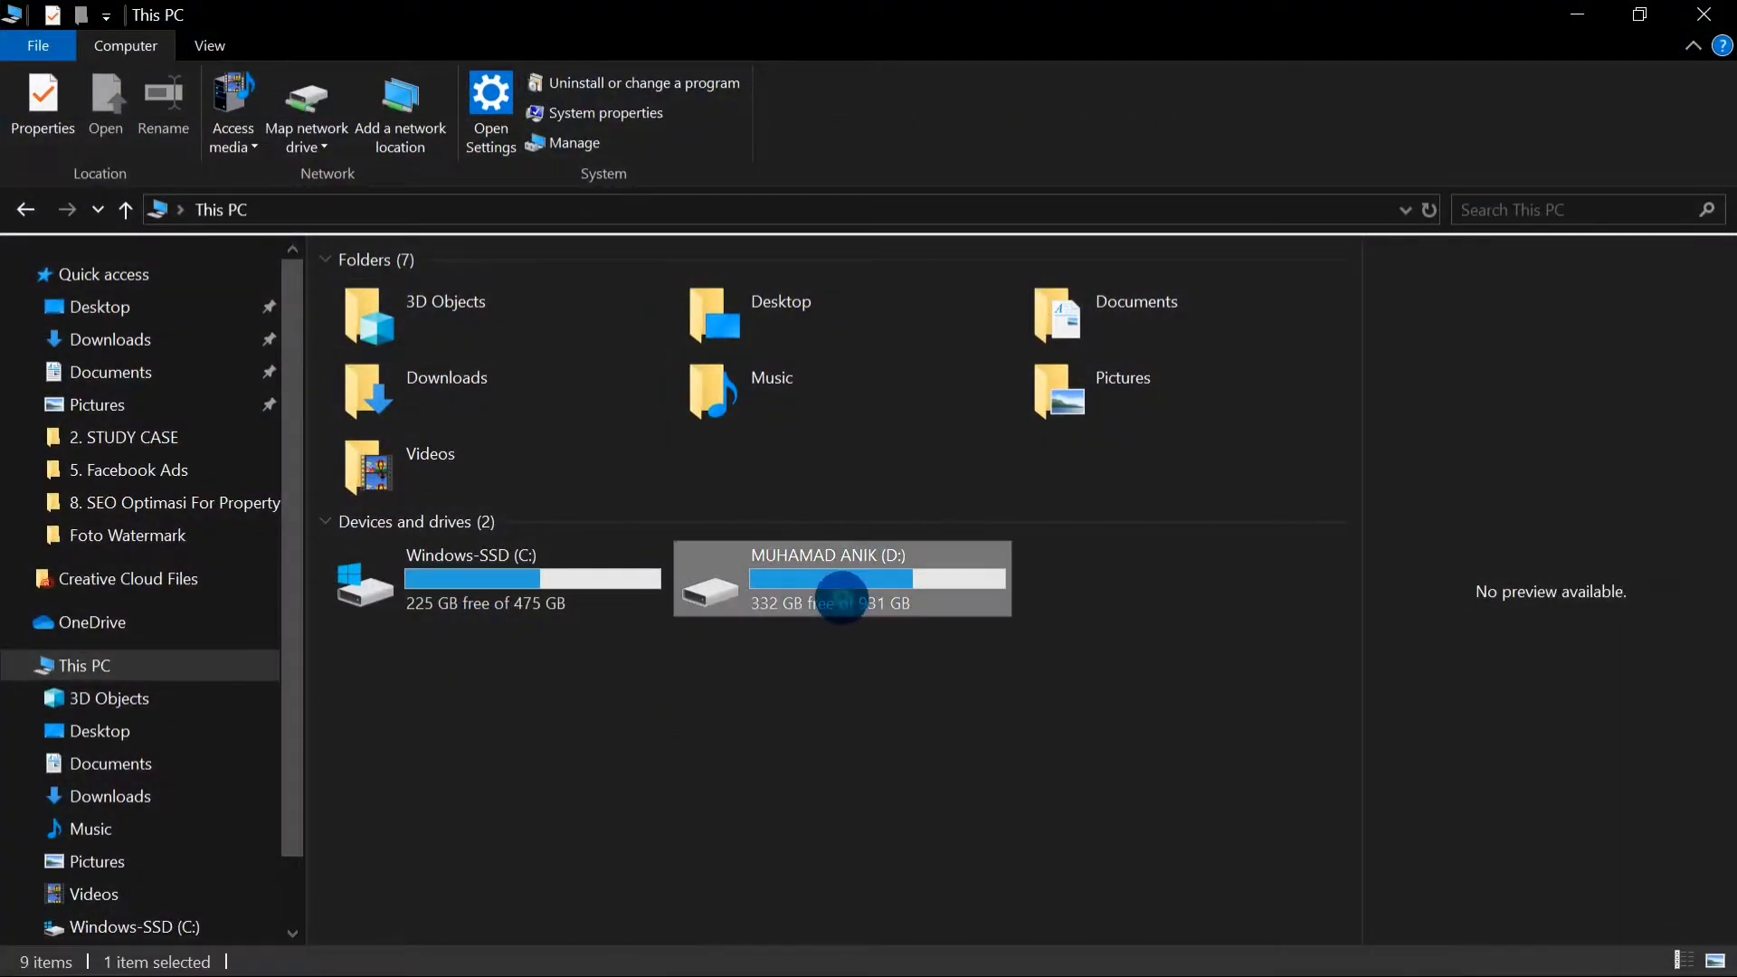
{"action": "double_click", "coordinate": [841, 597]}
{"action": "left_click", "coordinate": [640, 341]}
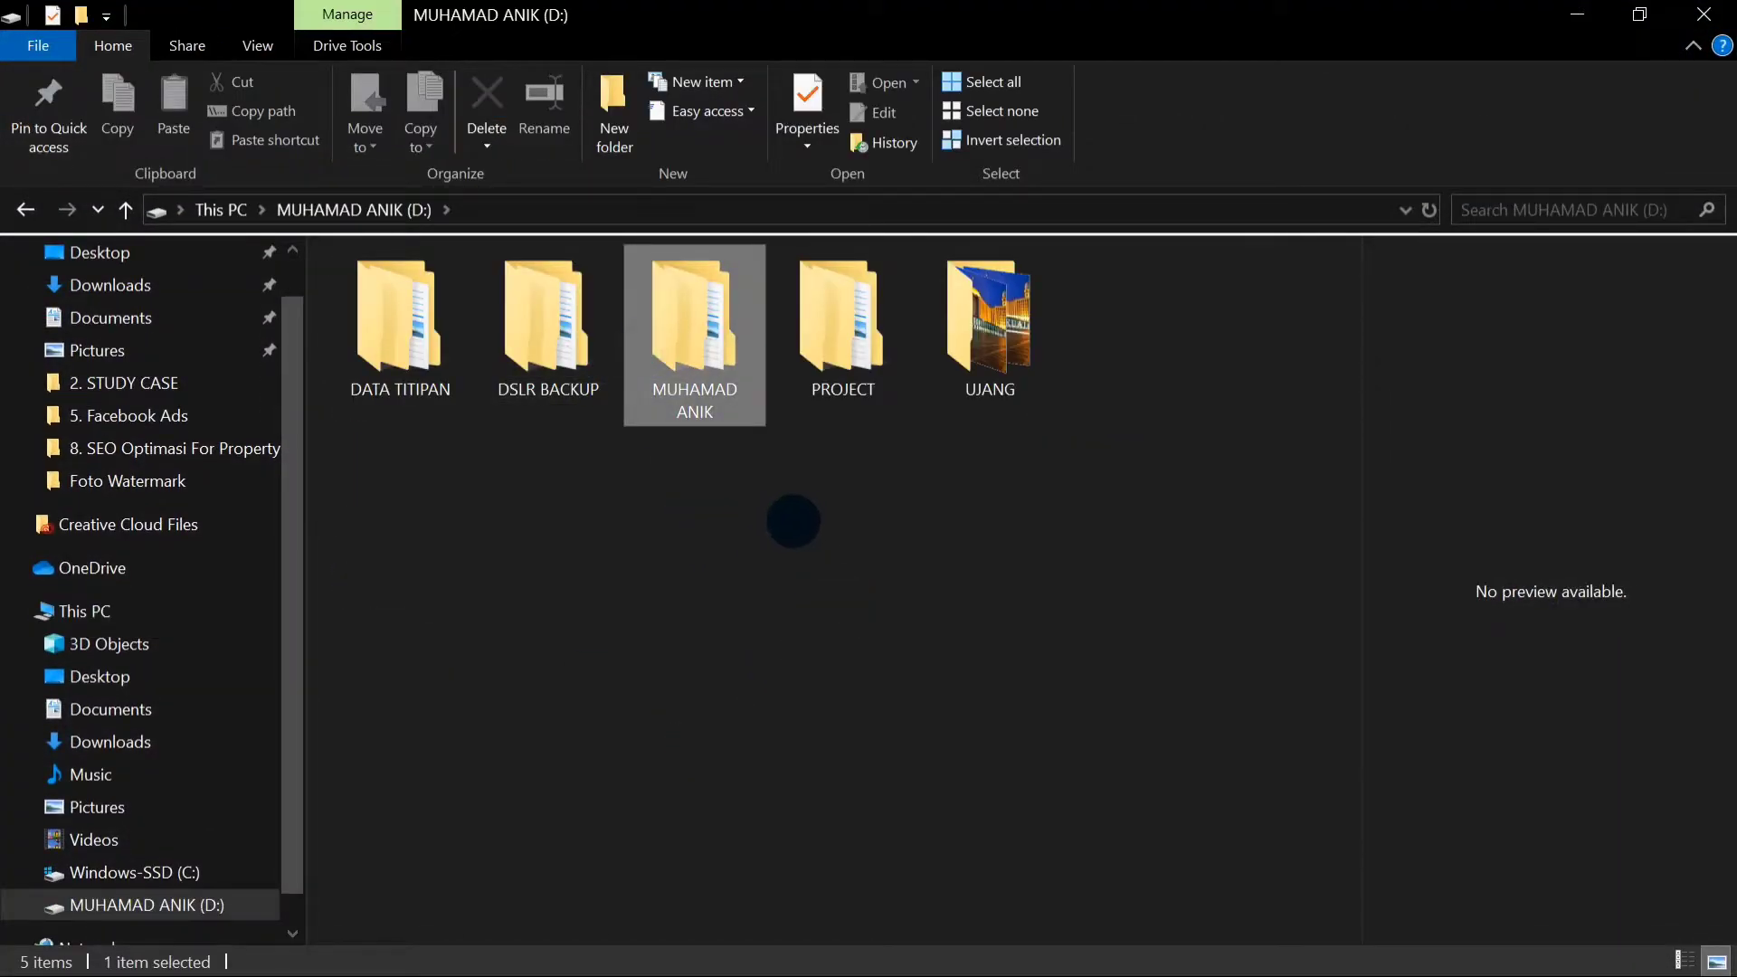
{"action": "key", "text": "Return"}
{"action": "left_click", "coordinate": [729, 386]}
{"action": "key", "text": "Return"}
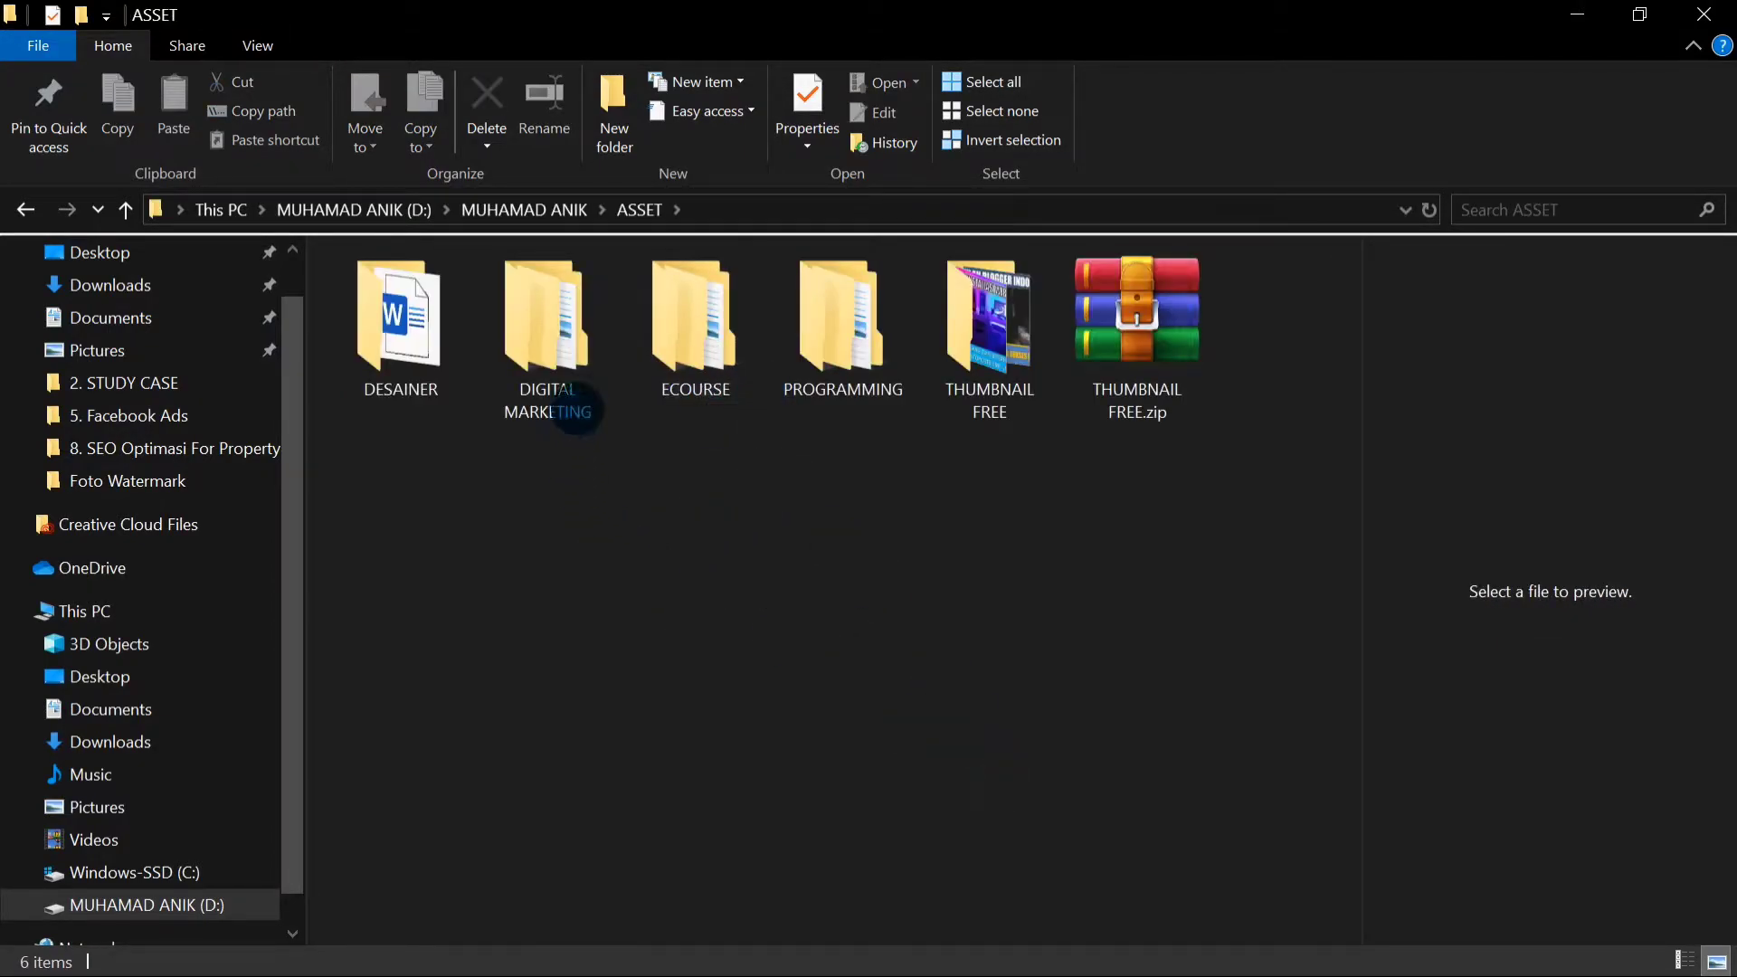
Open the LAPAX folder under DIGITAL MARKETING > THEME WP to view the theme files, and minimize File Explorer.
{"action": "double_click", "coordinate": [575, 413]}
{"action": "left_click", "coordinate": [1016, 527]}
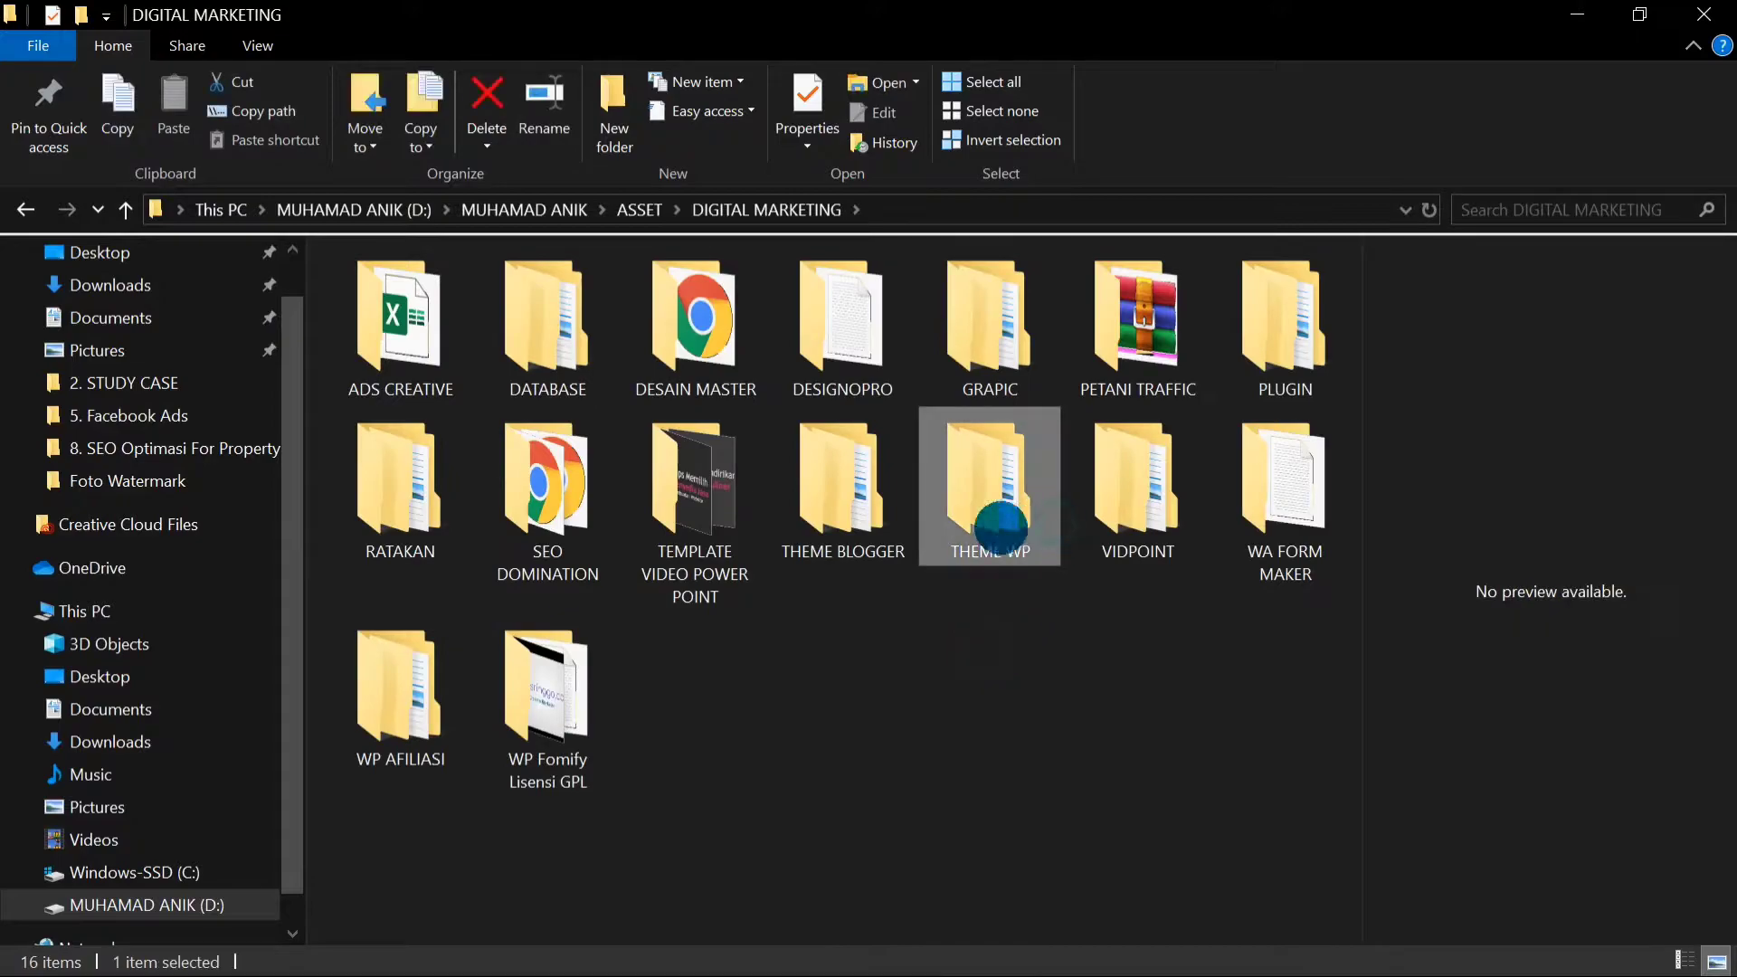
{"action": "key", "text": "Return"}
{"action": "double_click", "coordinate": [468, 407]}
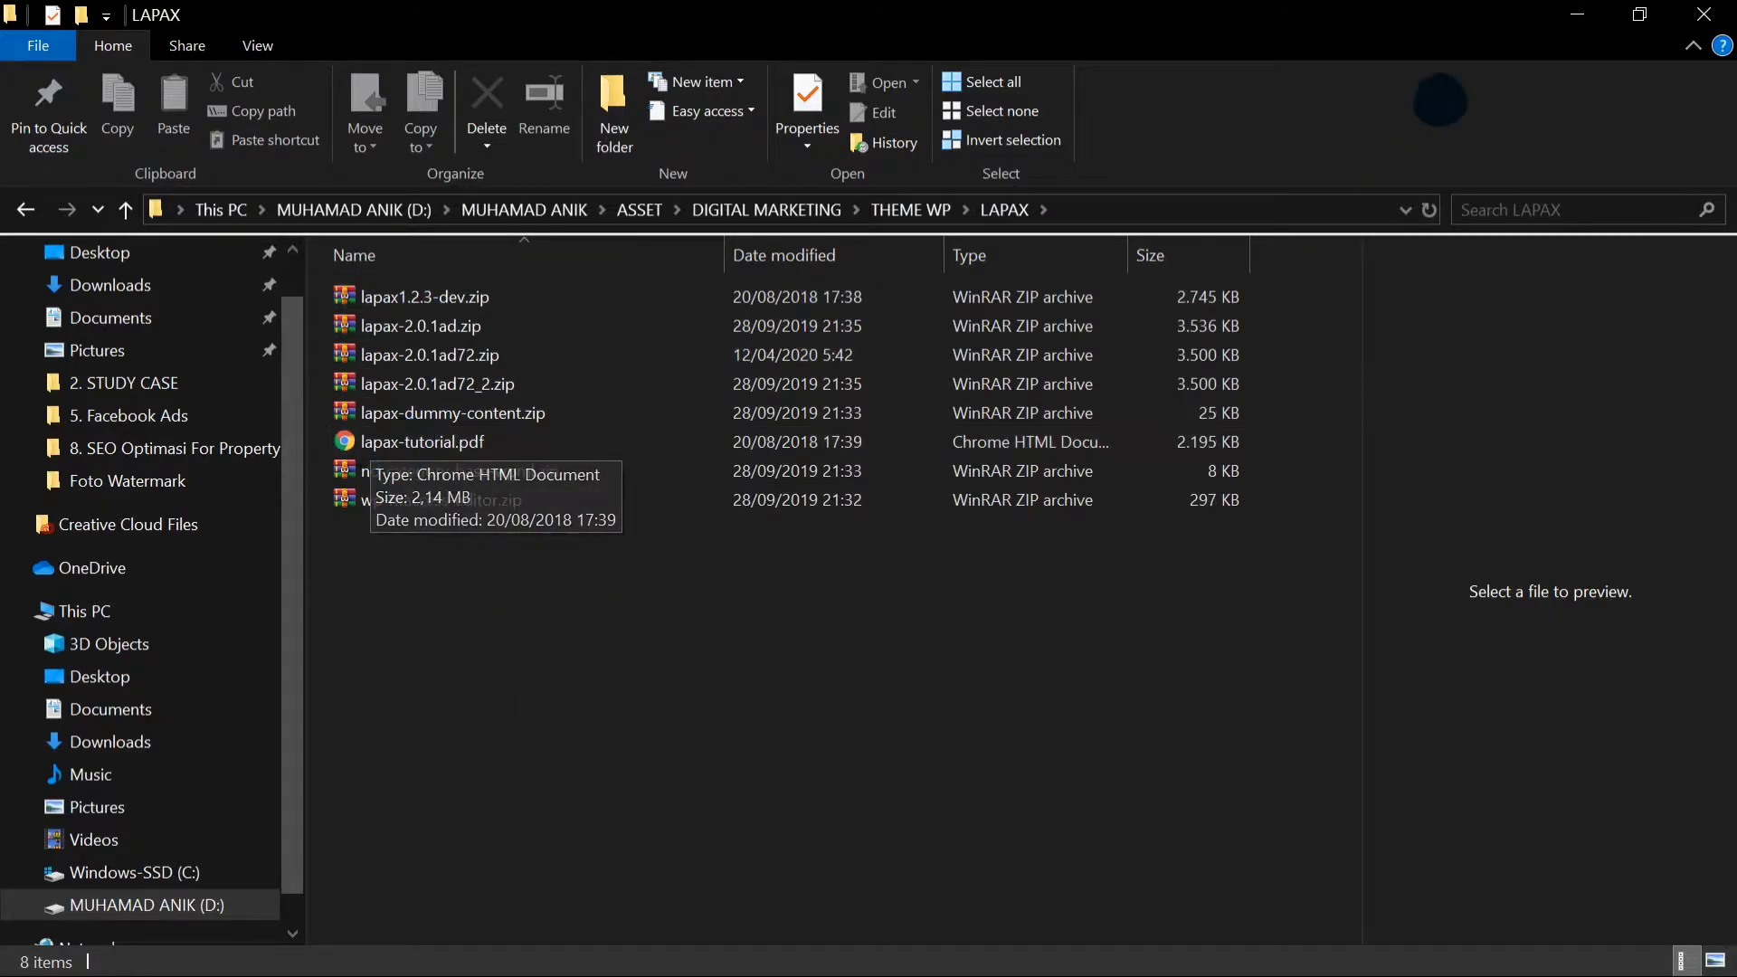
{"action": "left_click", "coordinate": [1577, 15]}
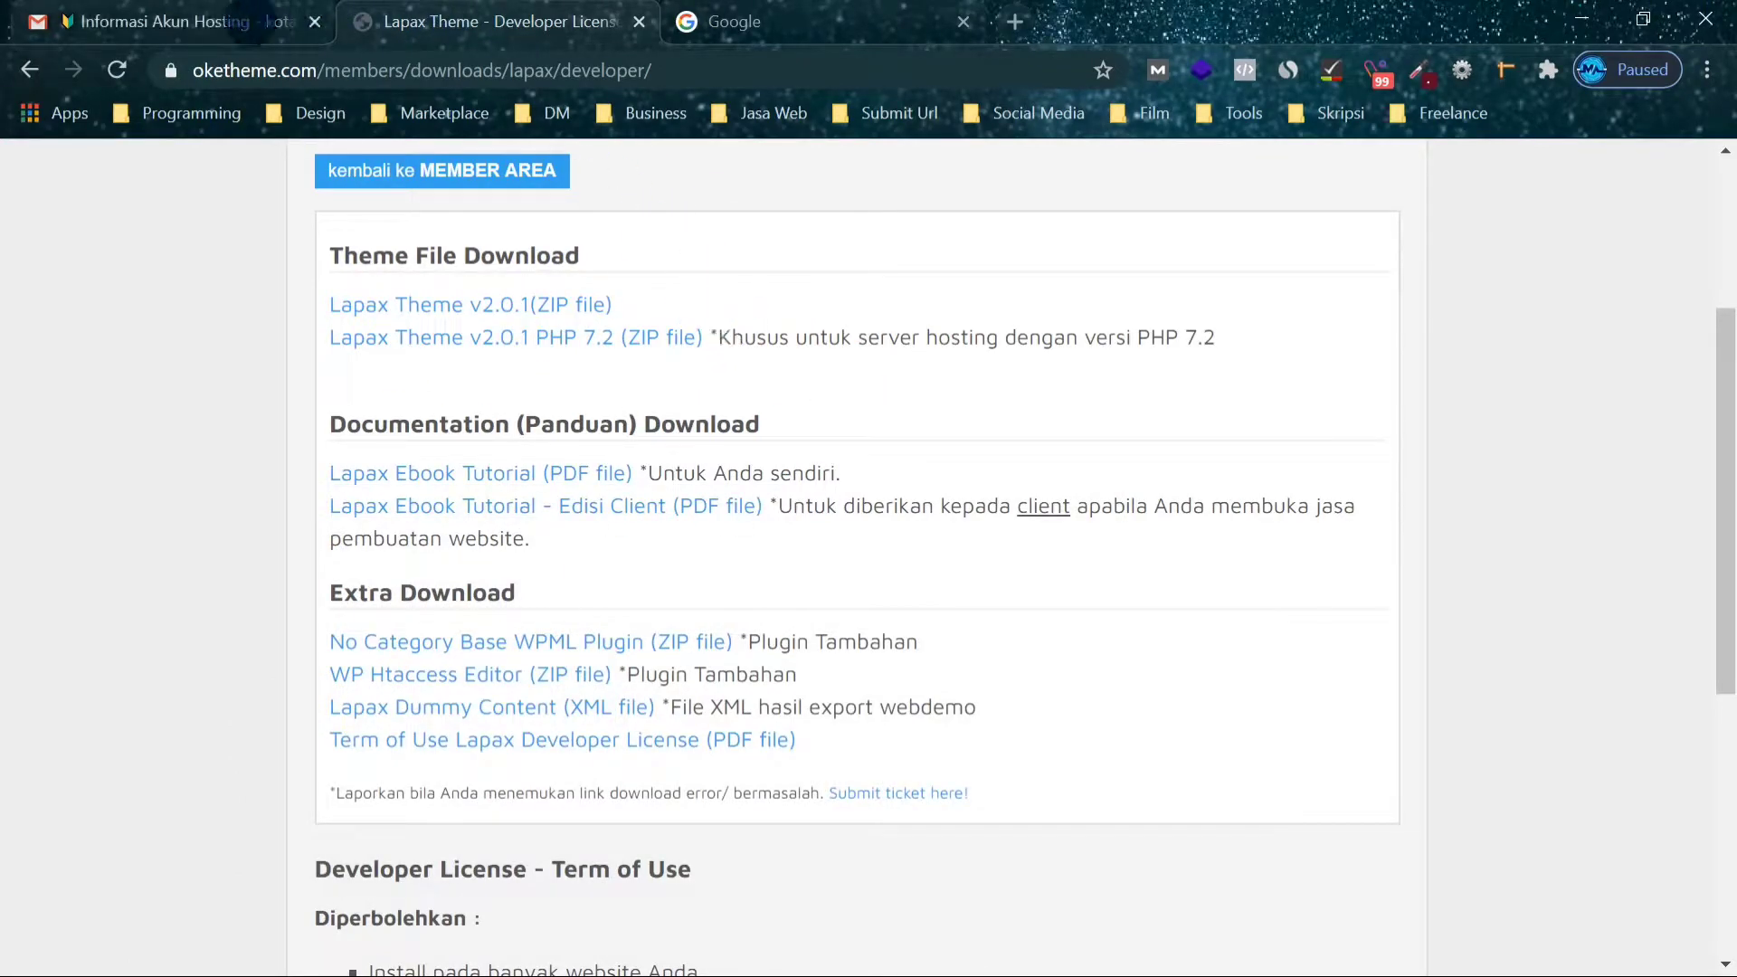
Review the hosting account email in Gmail, highlighting the cPanel Username and cPanel Password labels.
{"action": "left_click", "coordinate": [233, 20]}
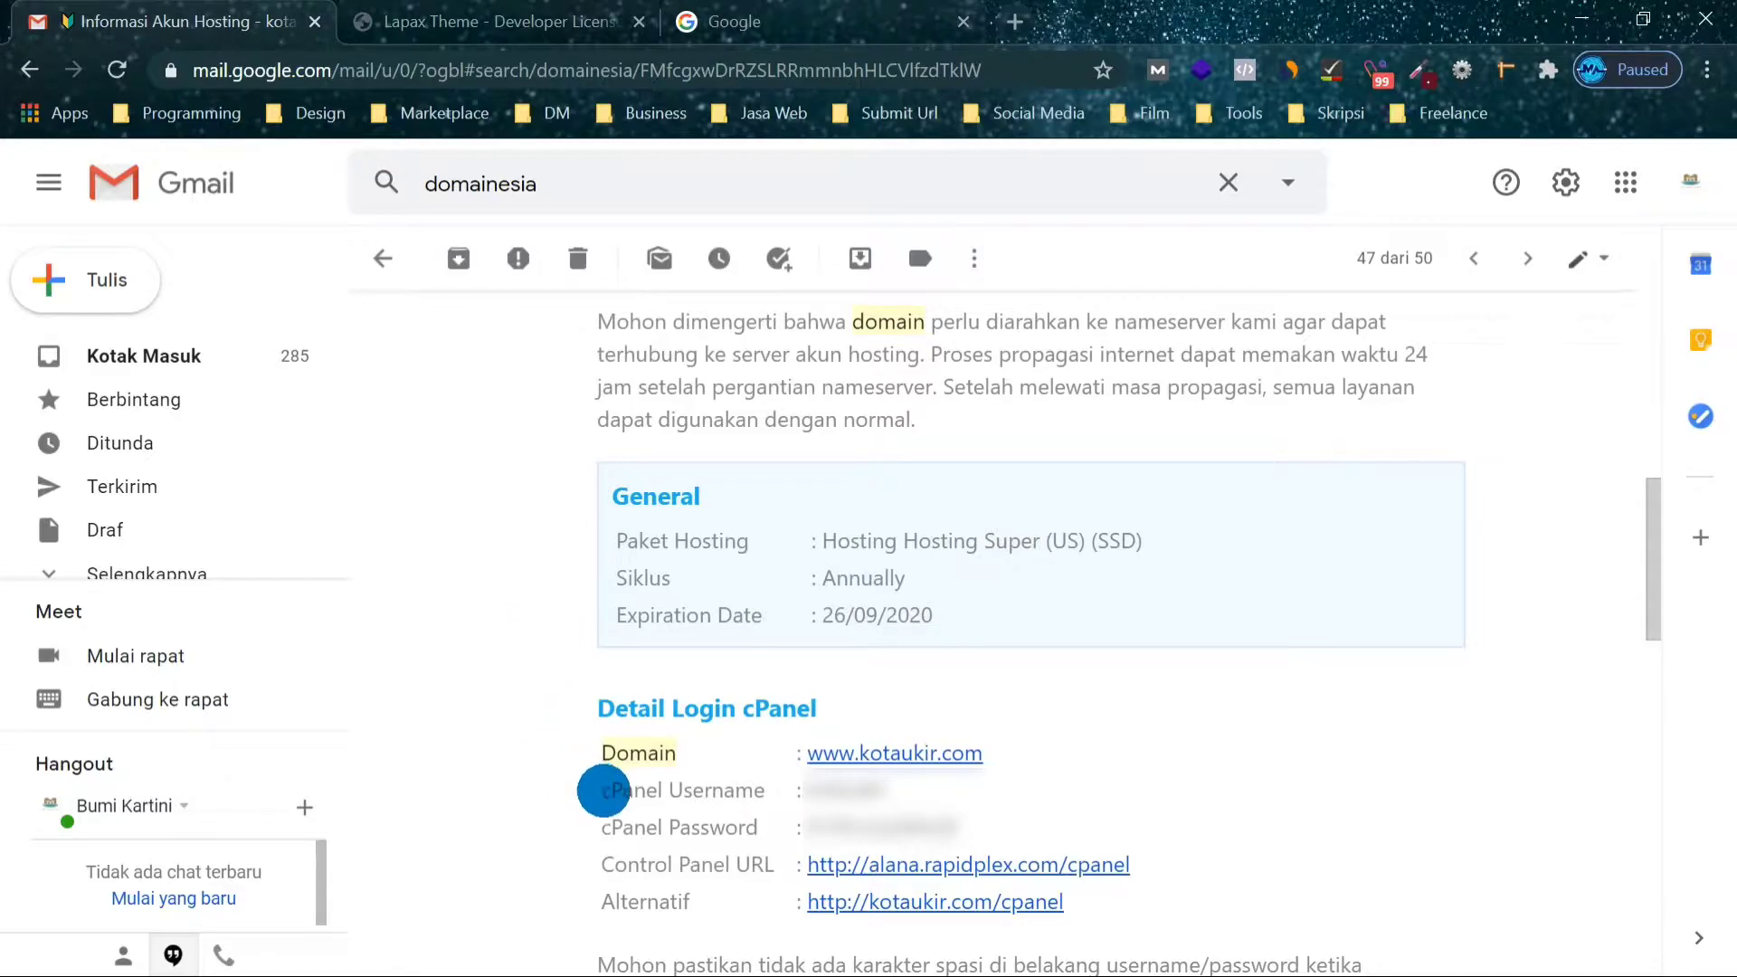
{"action": "left_click_drag", "start_coordinate": [602, 790], "coordinate": [765, 791]}
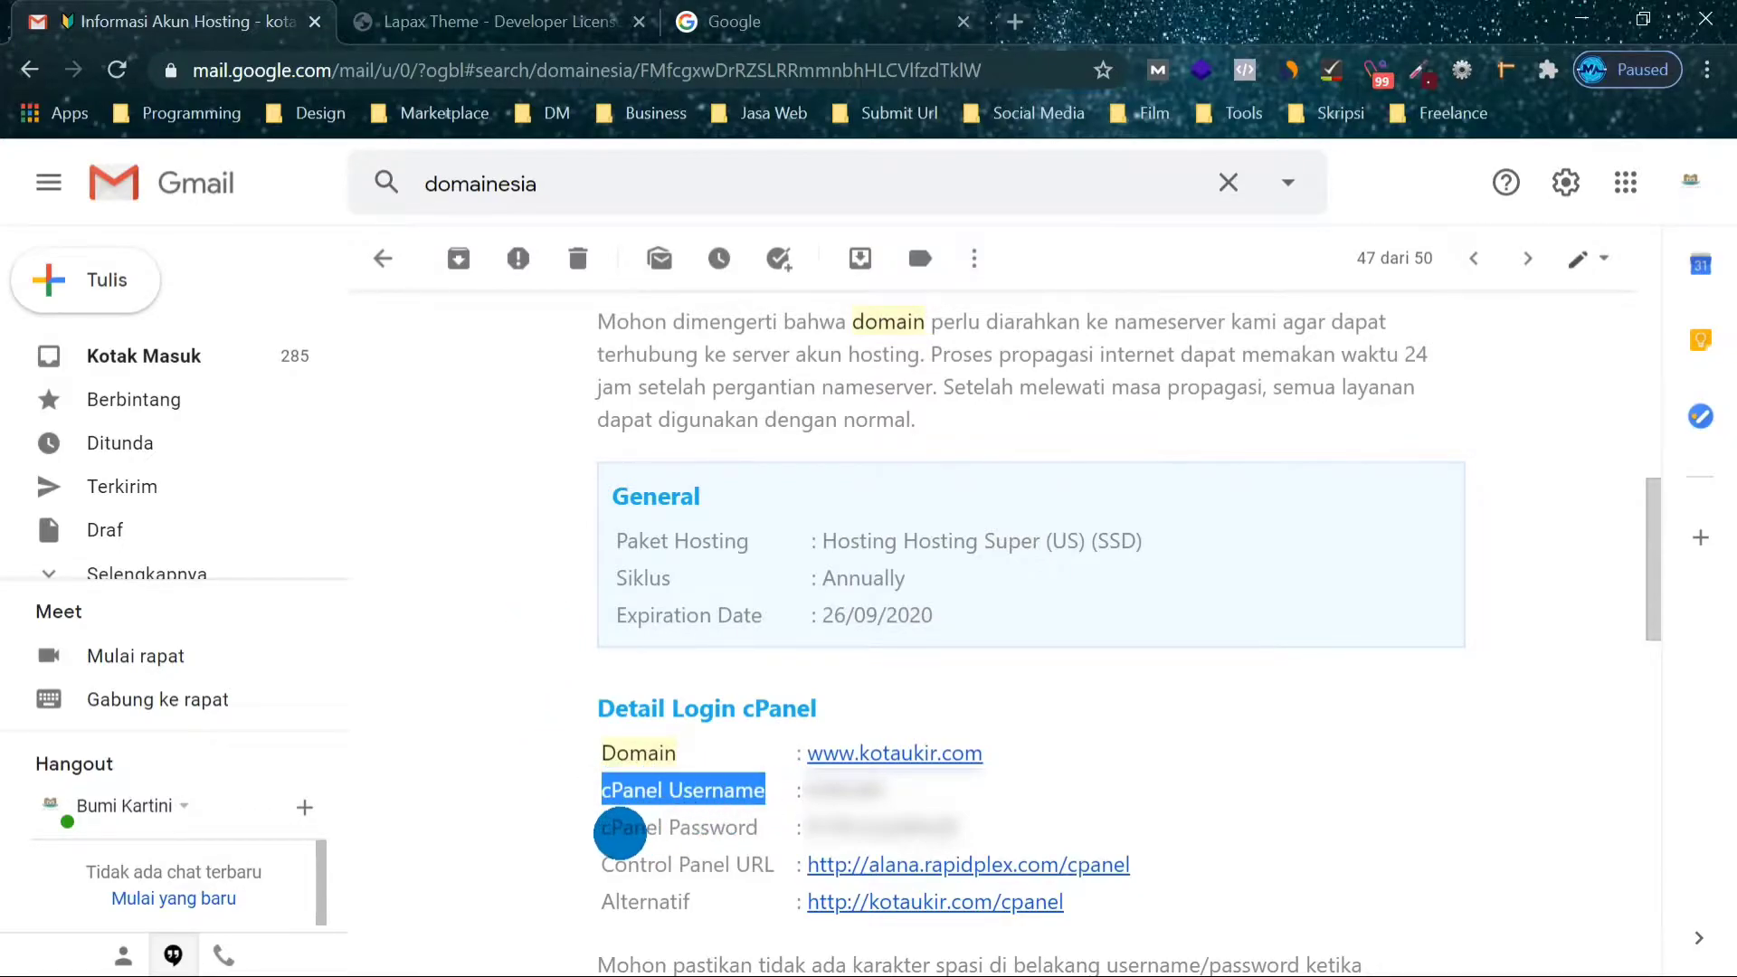
{"action": "left_click", "coordinate": [607, 825]}
{"action": "left_click_drag", "start_coordinate": [607, 825], "coordinate": [760, 821]}
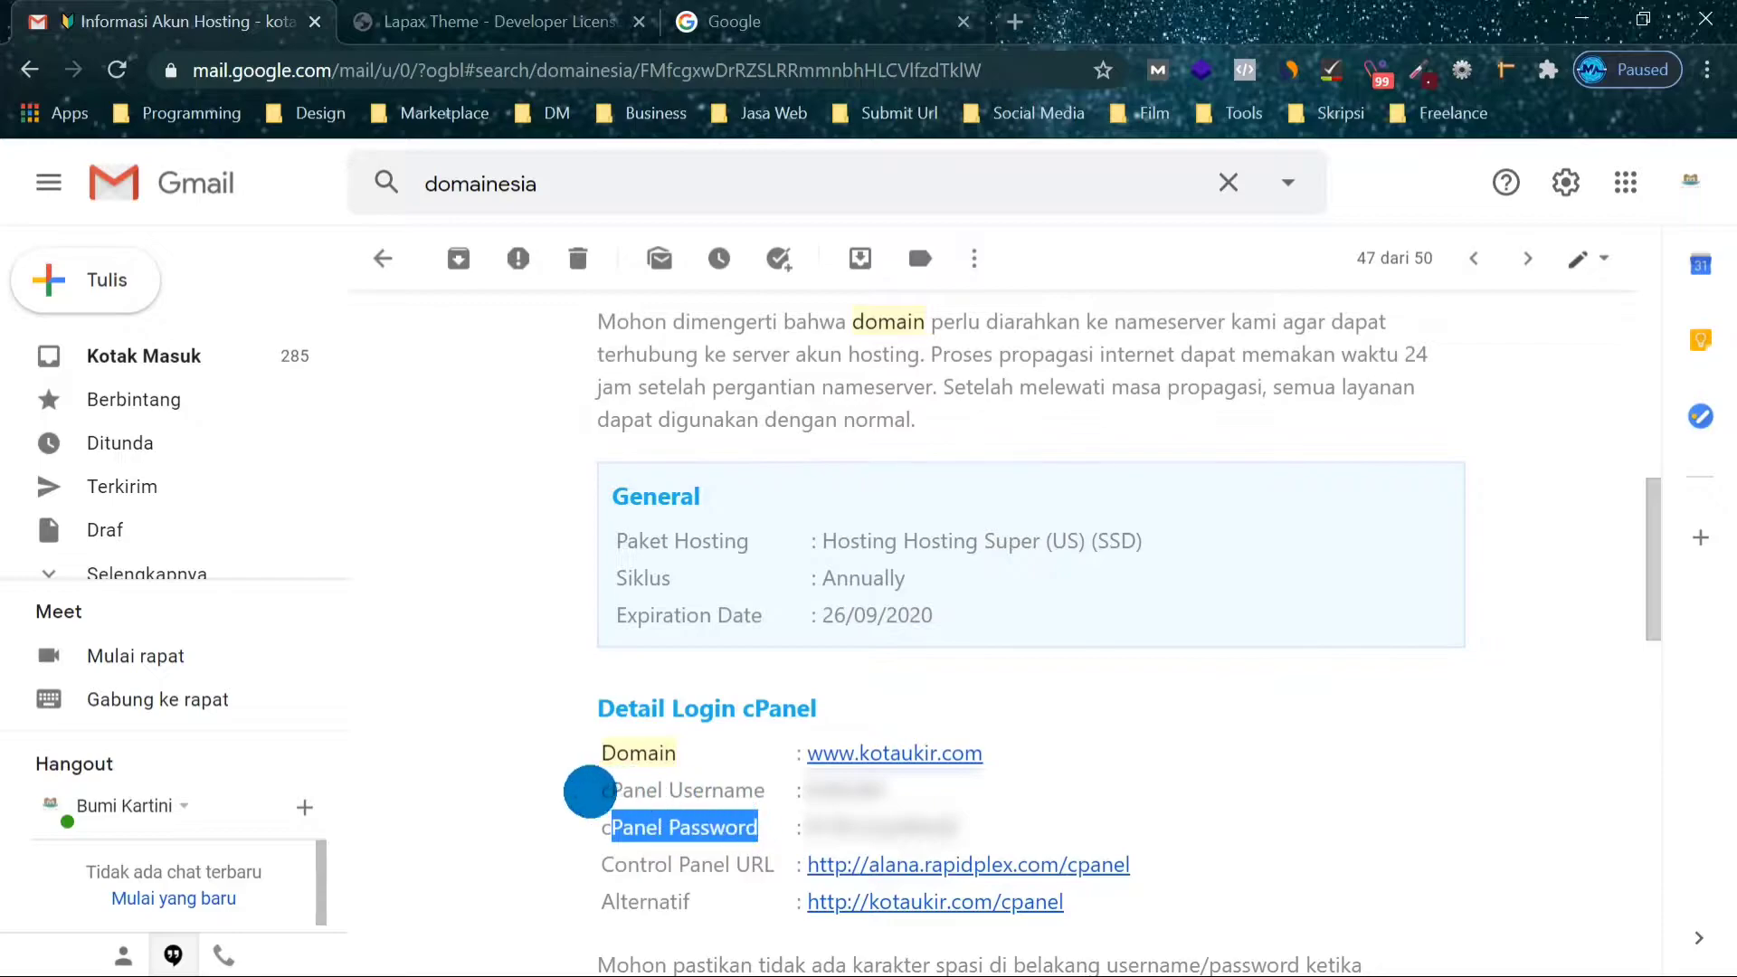
{"action": "left_click", "coordinate": [589, 791]}
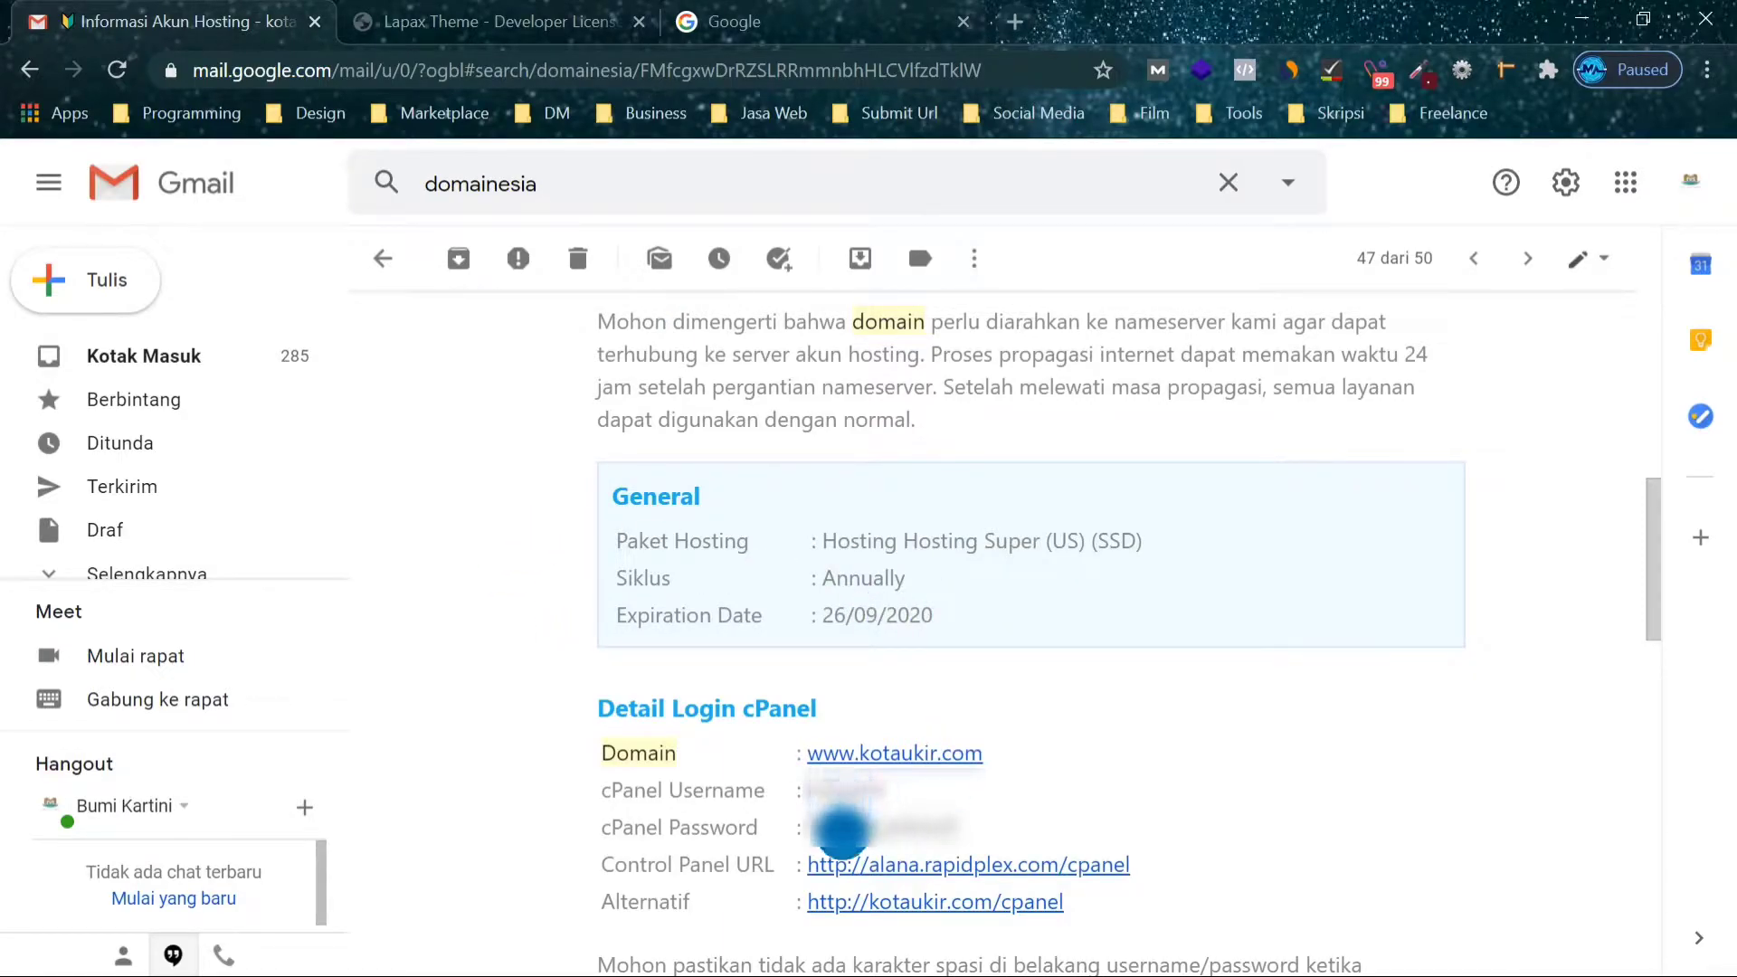
Close the Lapax Theme download page.
{"action": "left_click", "coordinate": [559, 17]}
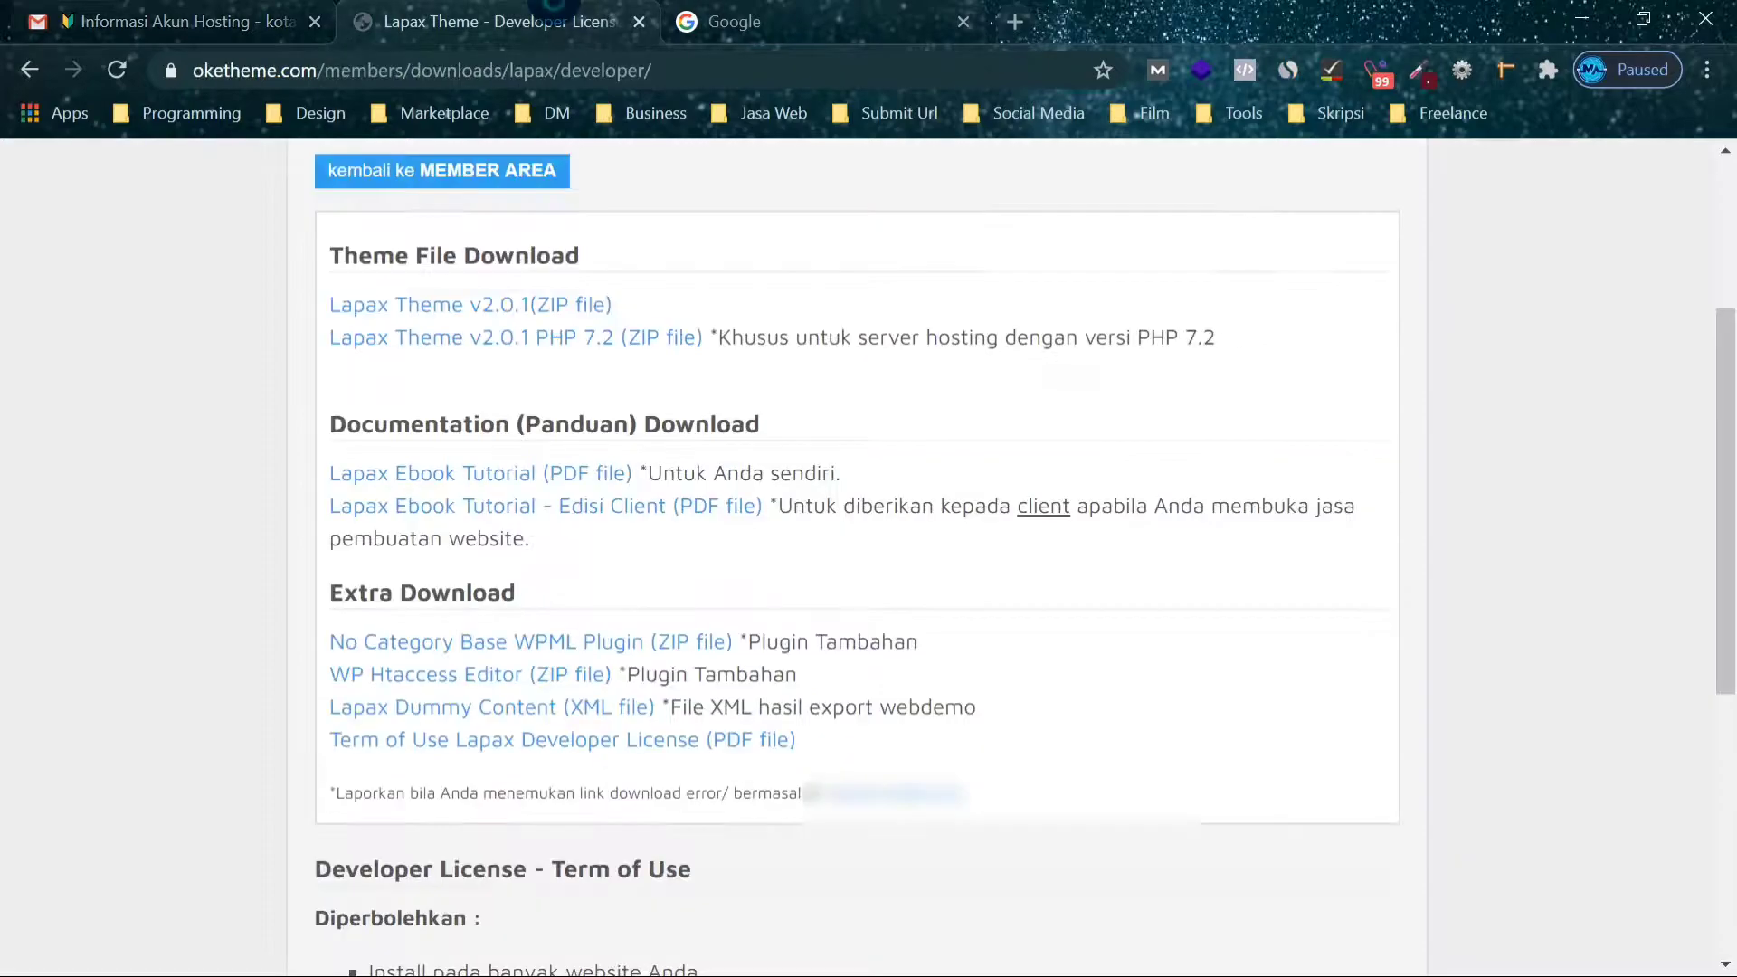
{"action": "left_click", "coordinate": [728, 16]}
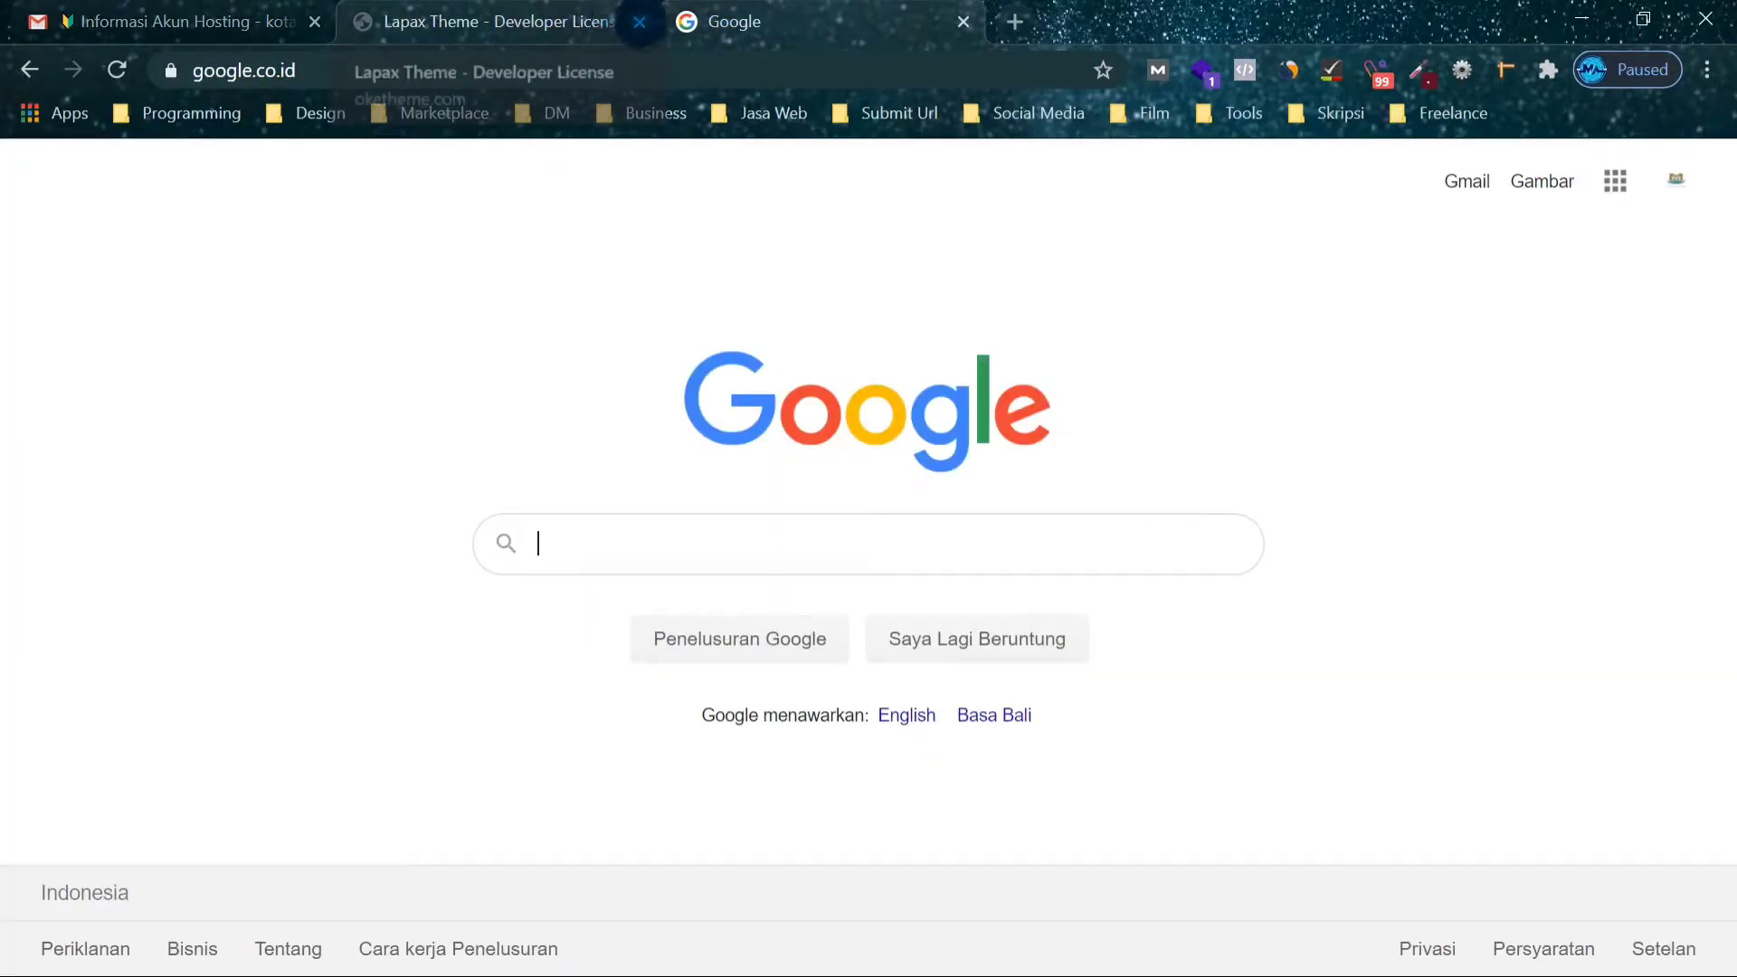
{"action": "left_click", "coordinate": [639, 21]}
Open the Control Panel URL from the hosting email and log in to cPanel with the prefilled credentials.
{"action": "left_click", "coordinate": [271, 18]}
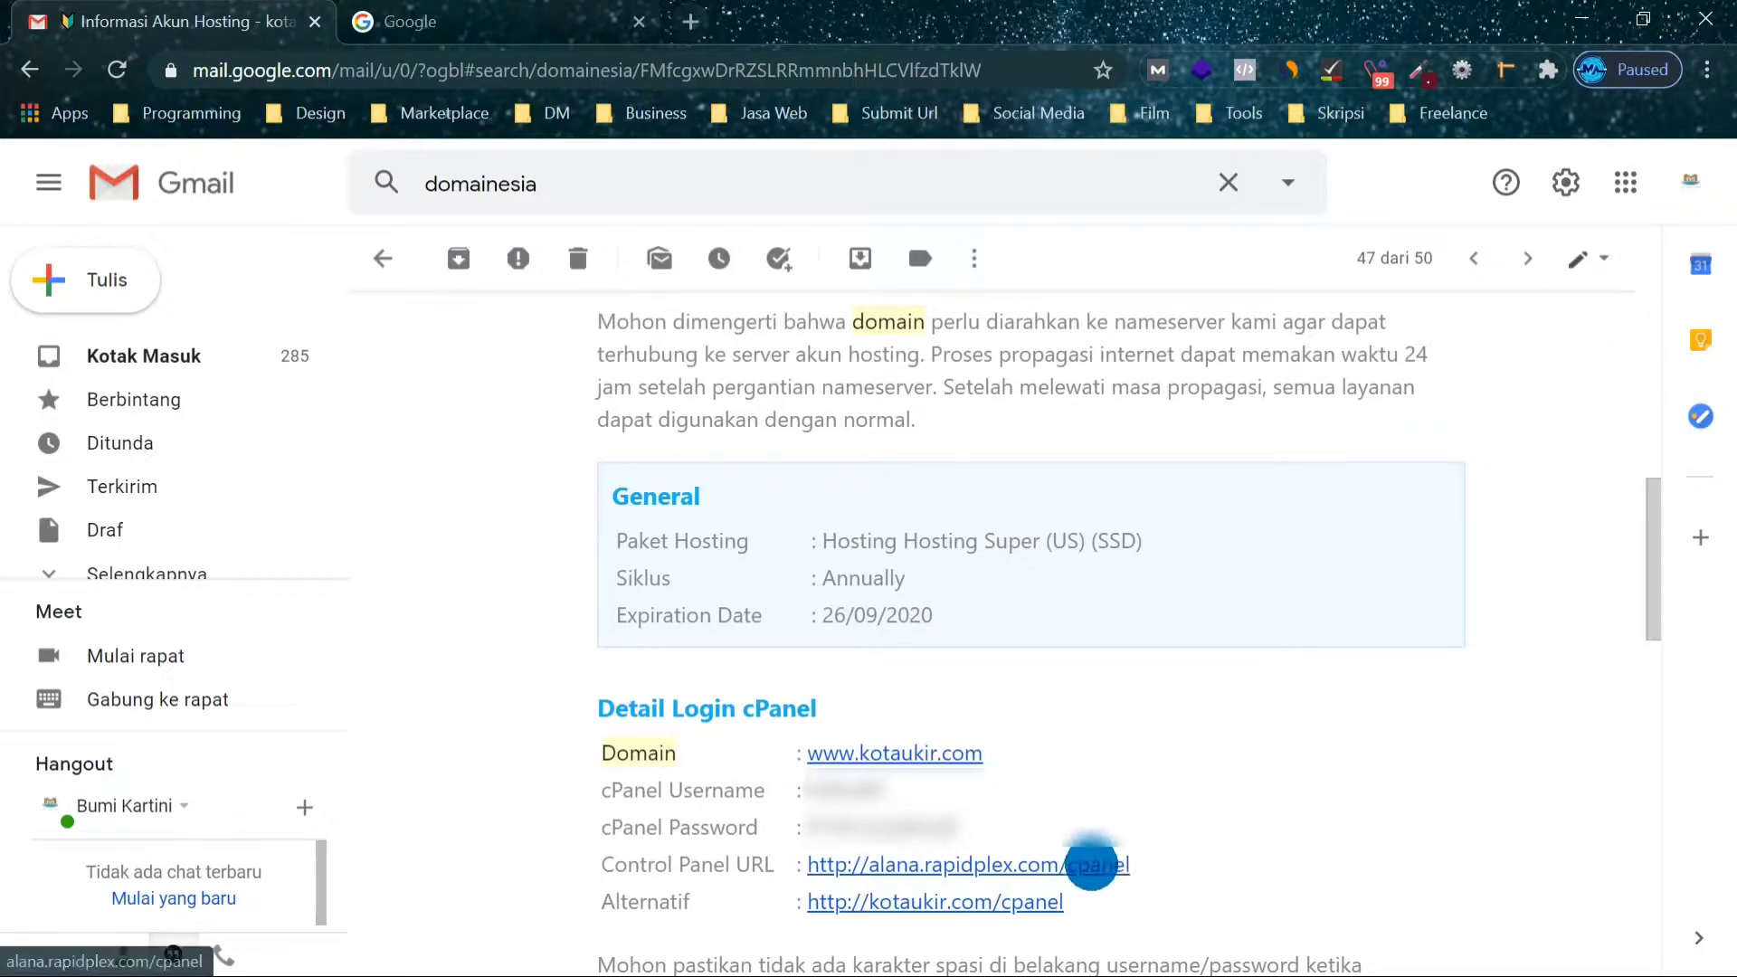
{"action": "left_click", "coordinate": [1092, 864]}
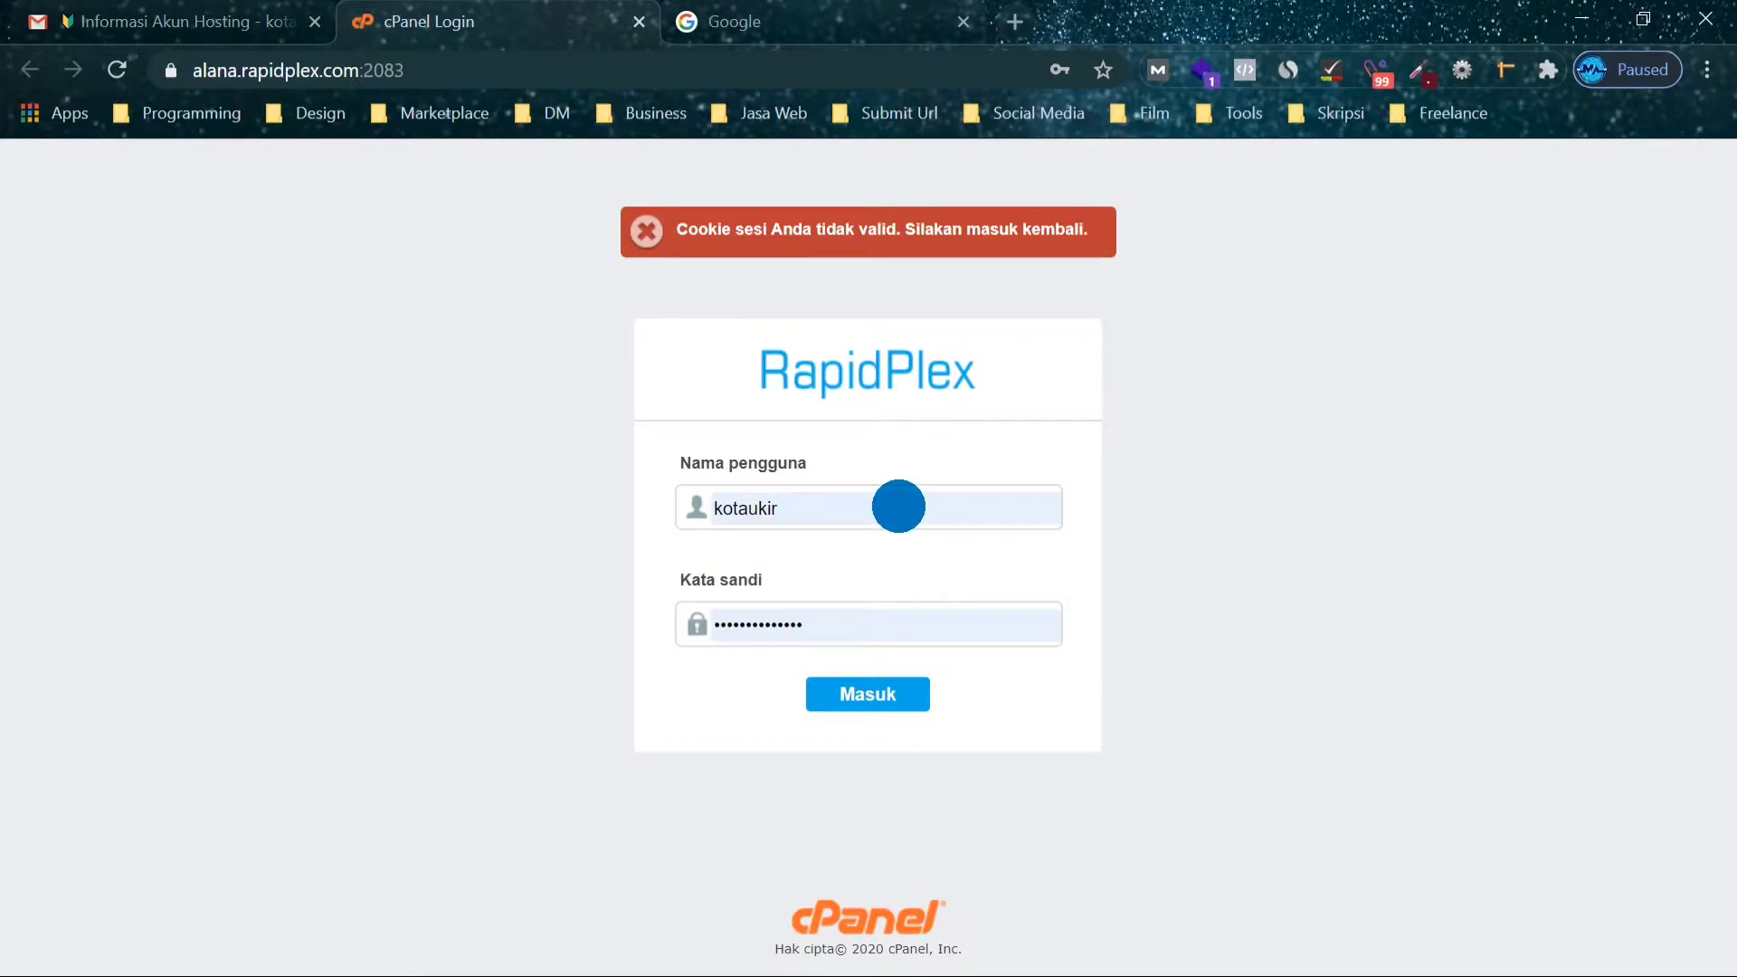
{"action": "left_click", "coordinate": [891, 697]}
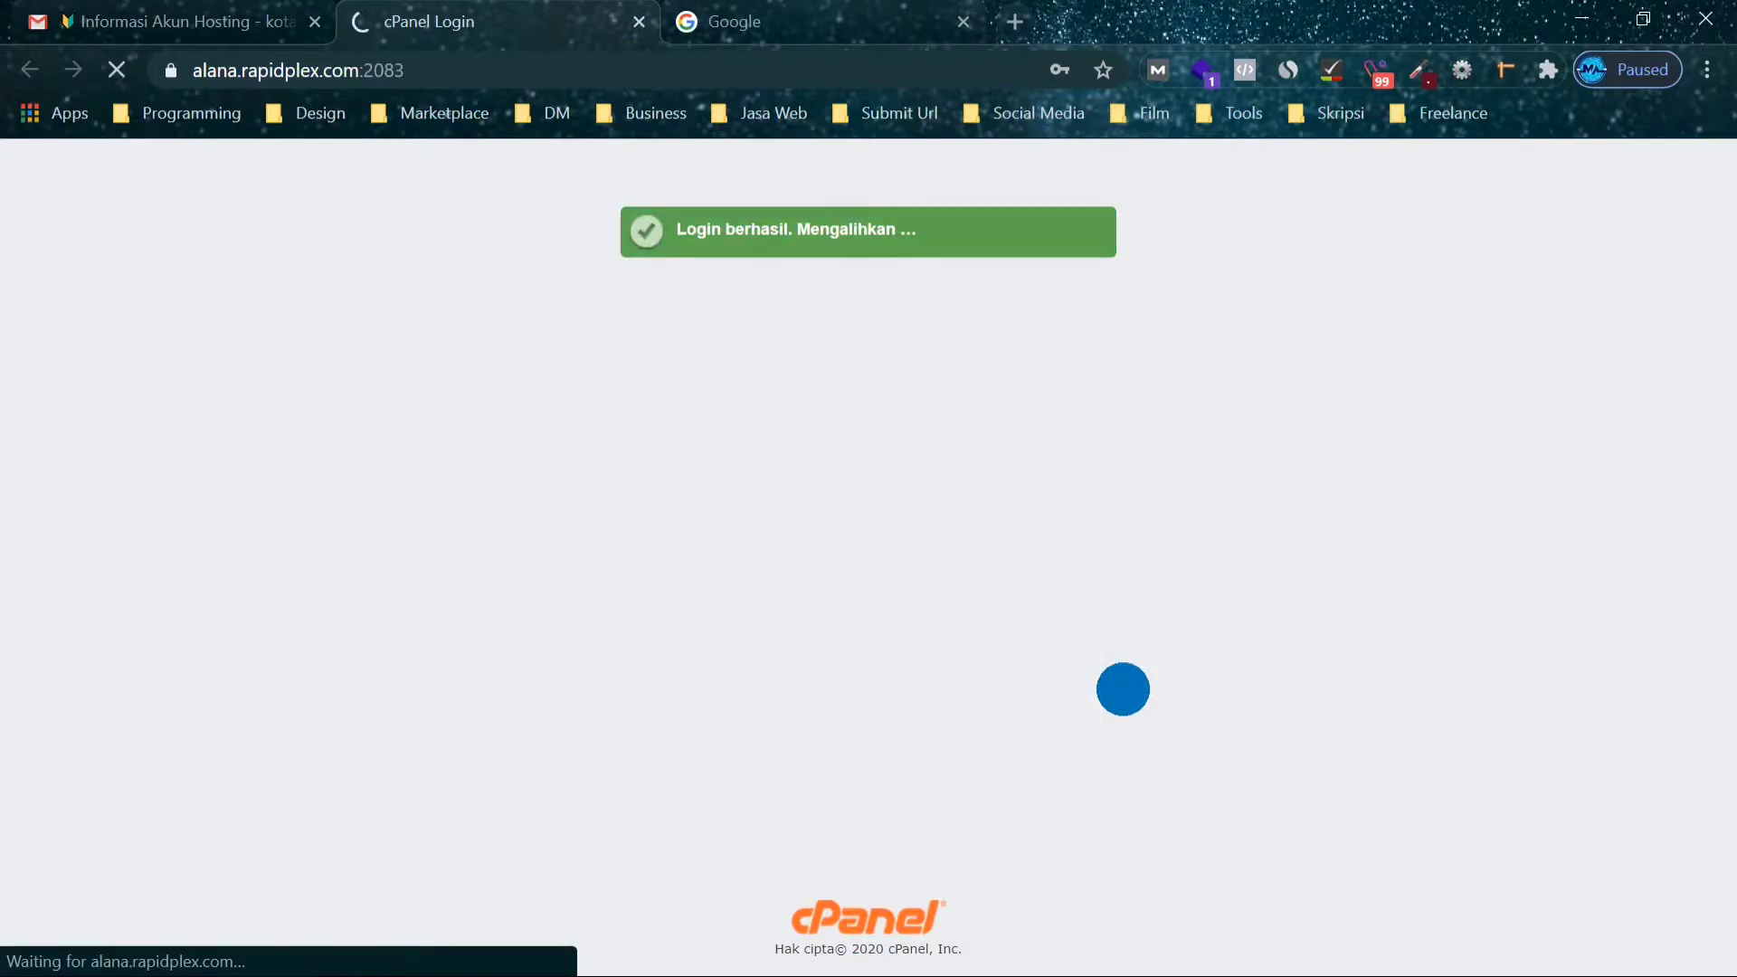
Close the Google page and return to the cPanel main page.
{"action": "left_click", "coordinate": [244, 22]}
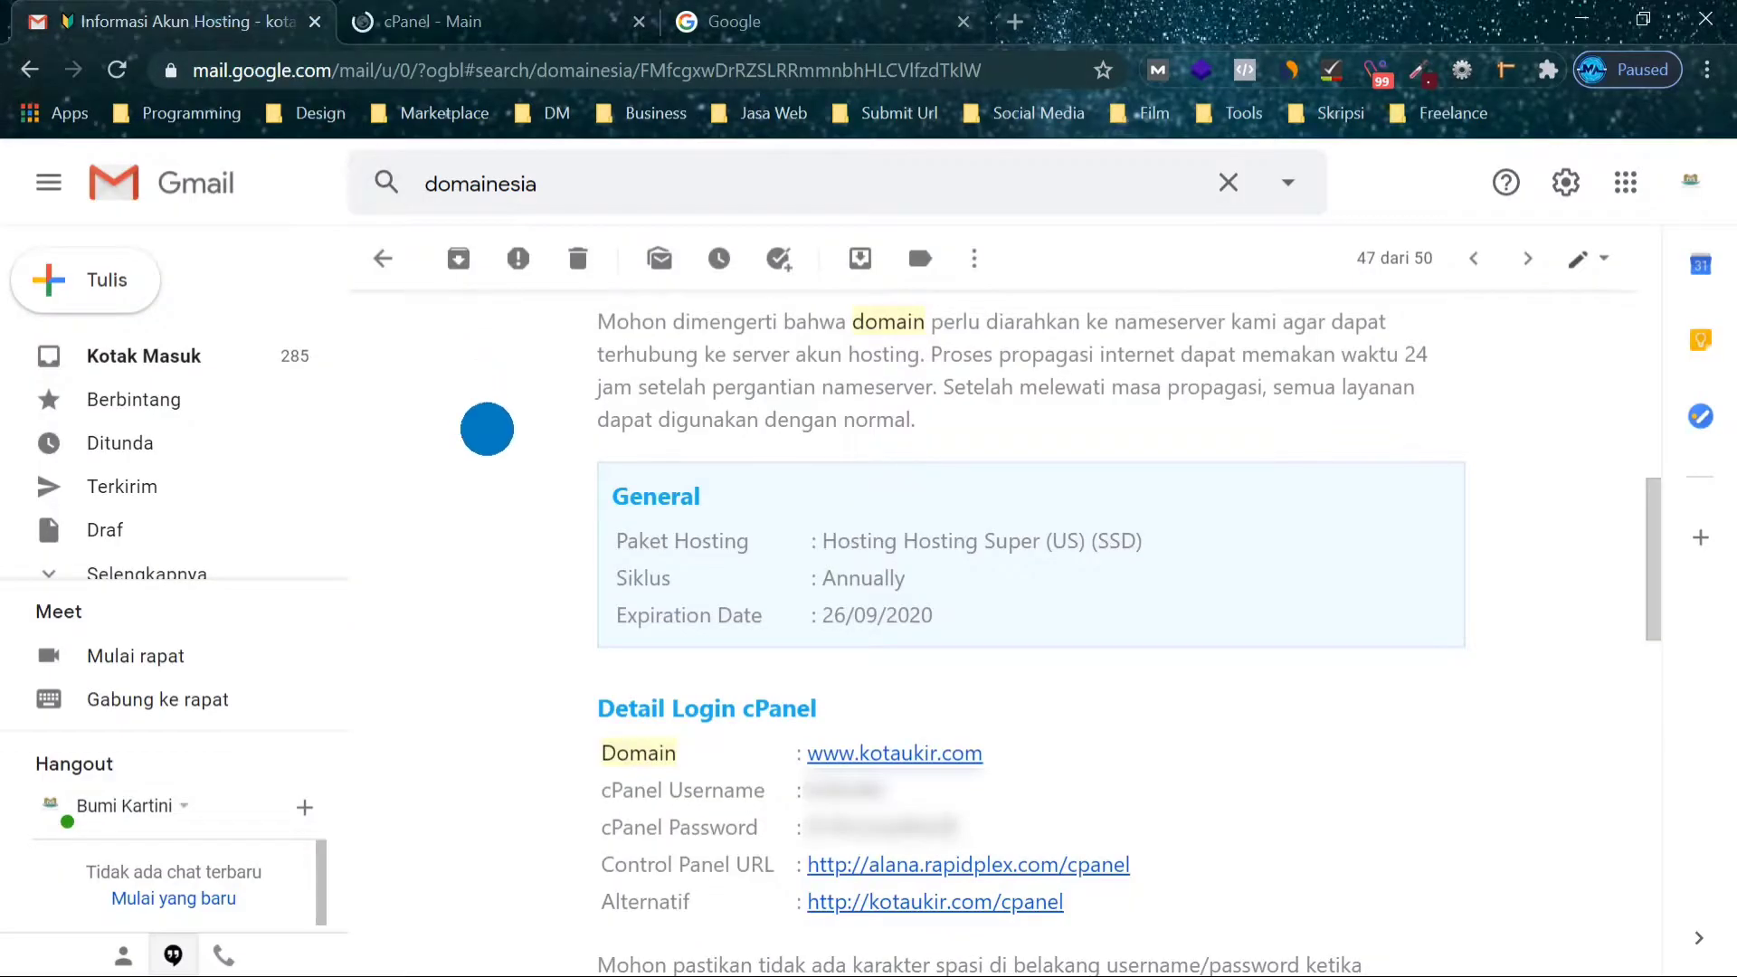
{"action": "left_click", "coordinate": [434, 22]}
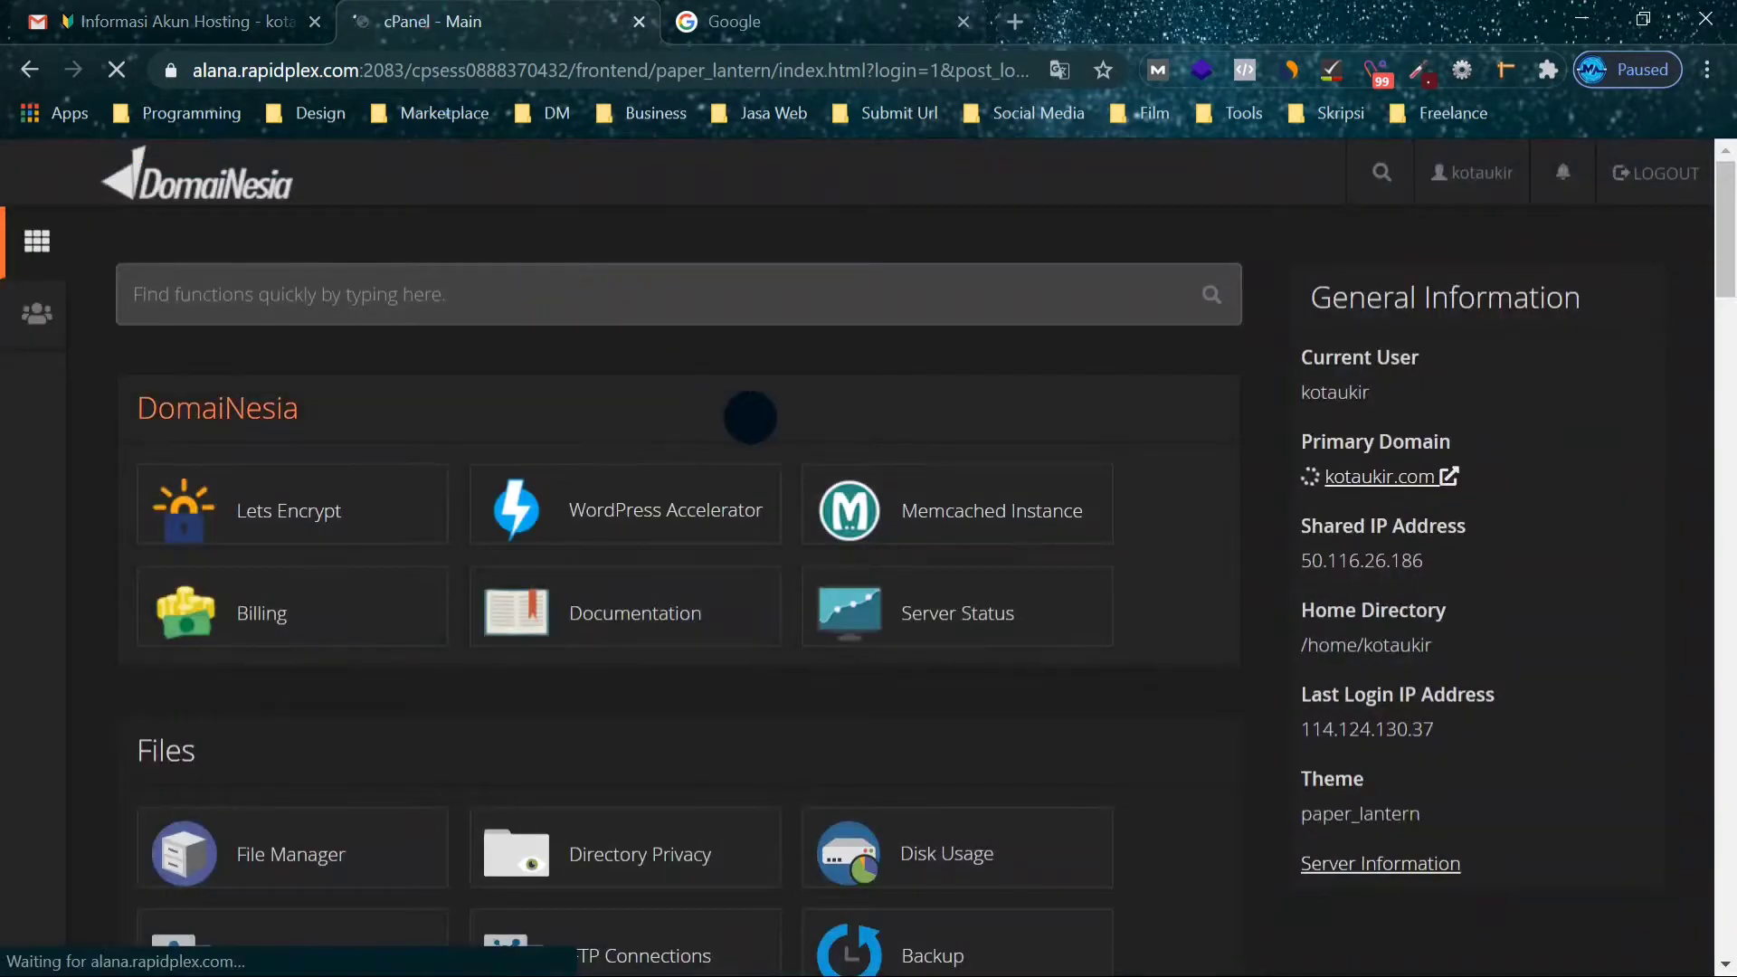
{"action": "left_click", "coordinate": [796, 20]}
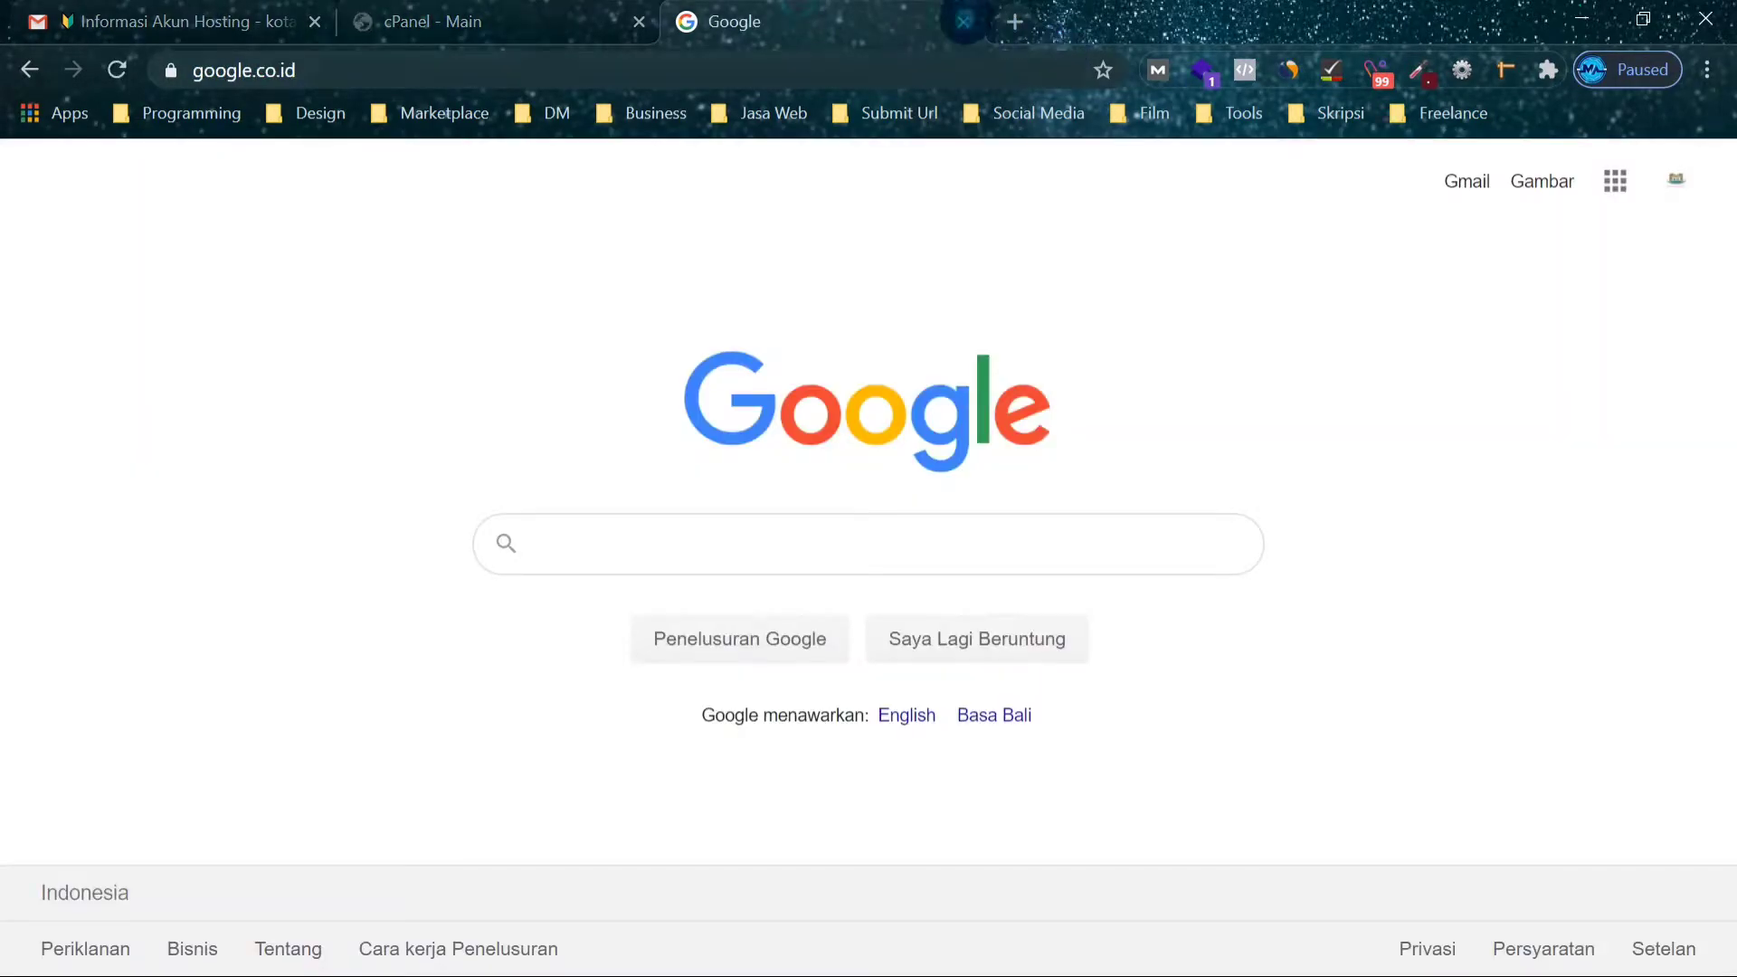
{"action": "left_click", "coordinate": [964, 20]}
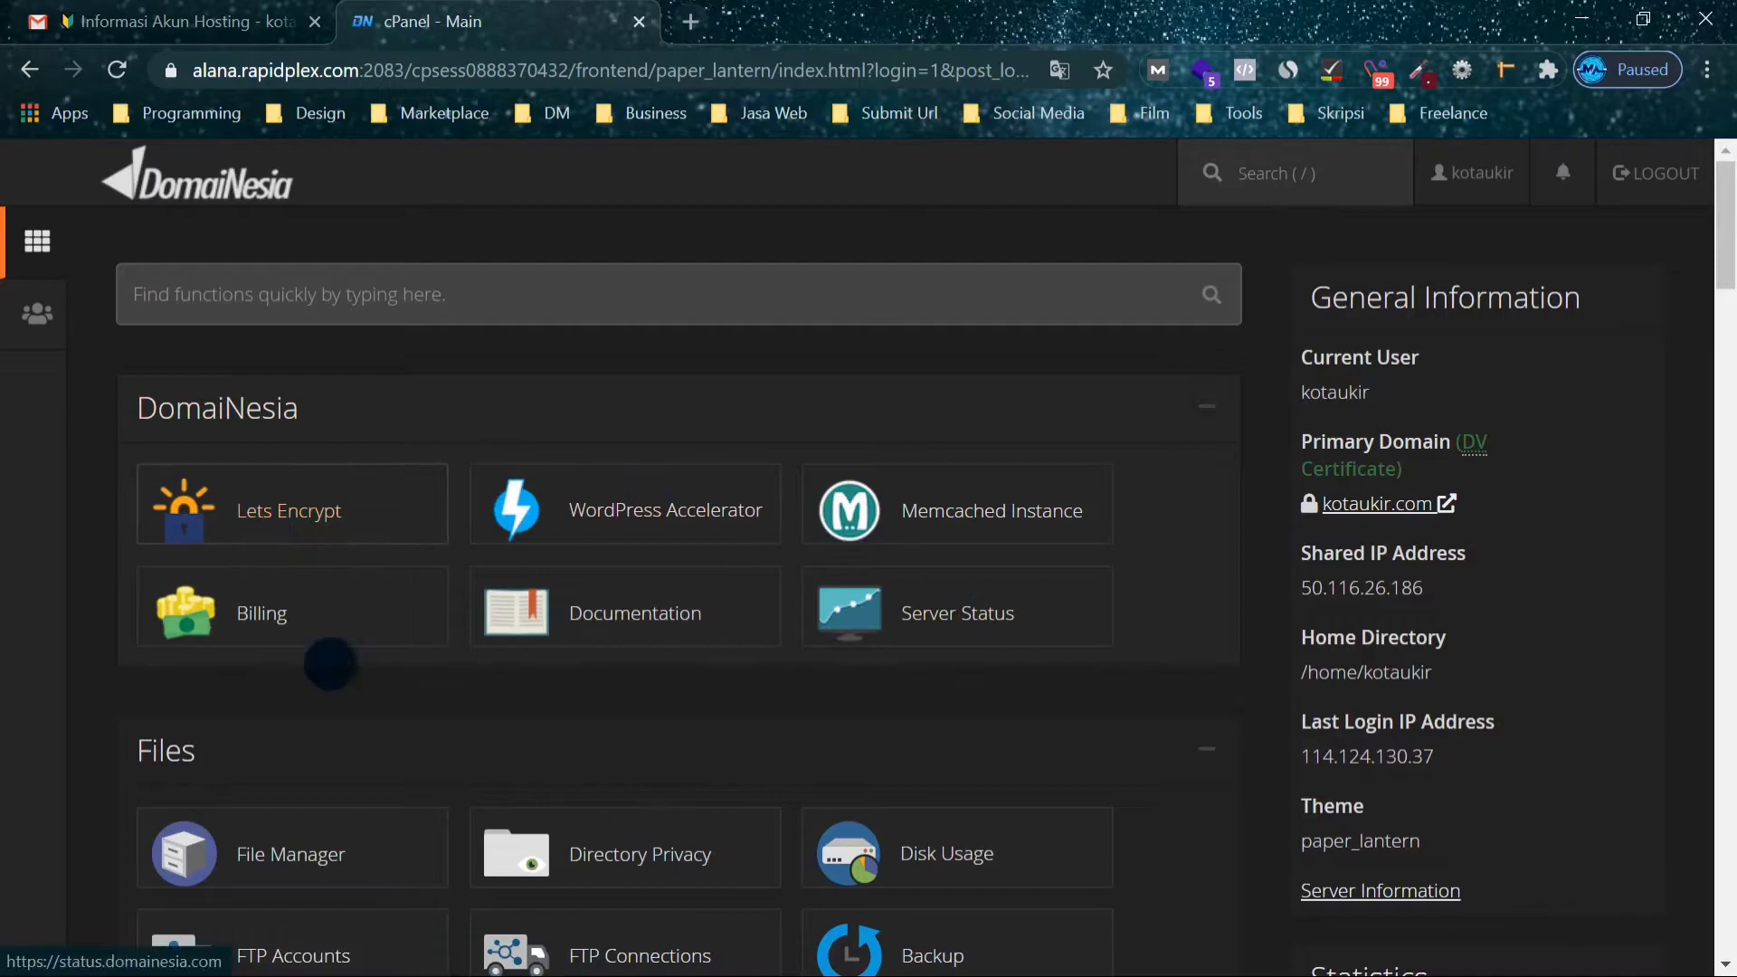
Look over the cPanel functions, search them for "php" and open Select PHP Version.
{"action": "scroll", "coordinate": [485, 596], "scroll_direction": "down", "scroll_amount": 3}
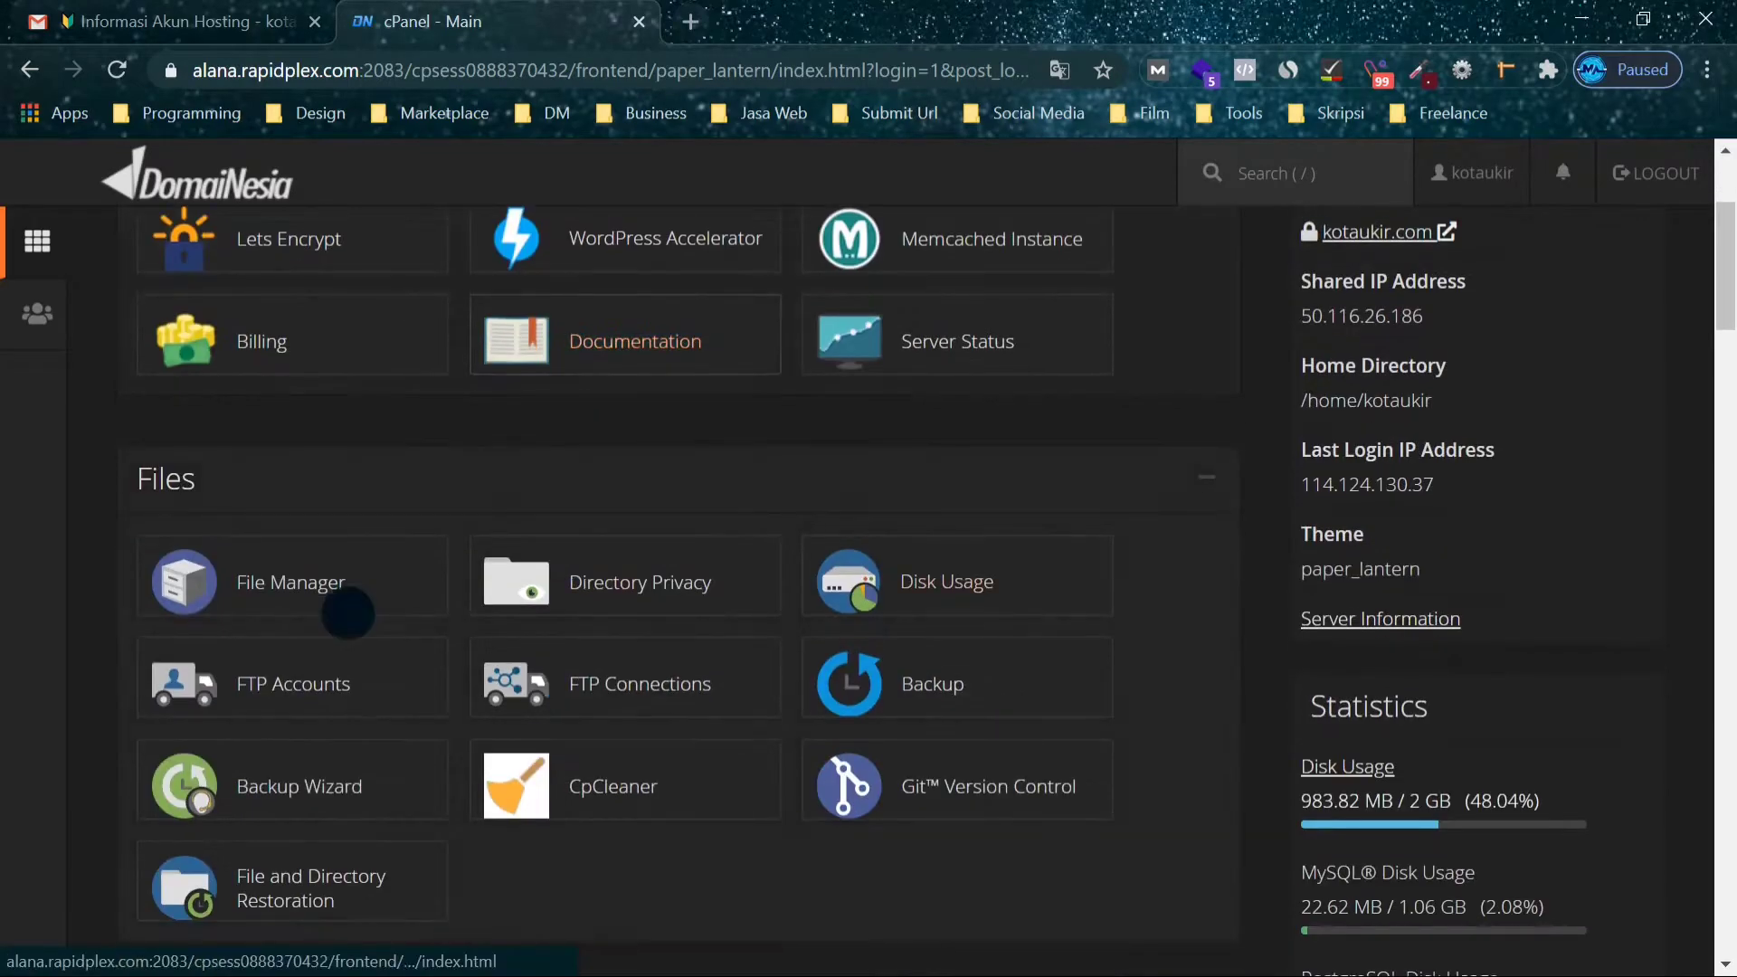
{"action": "scroll", "coordinate": [624, 575], "scroll_direction": "down", "scroll_amount": 2}
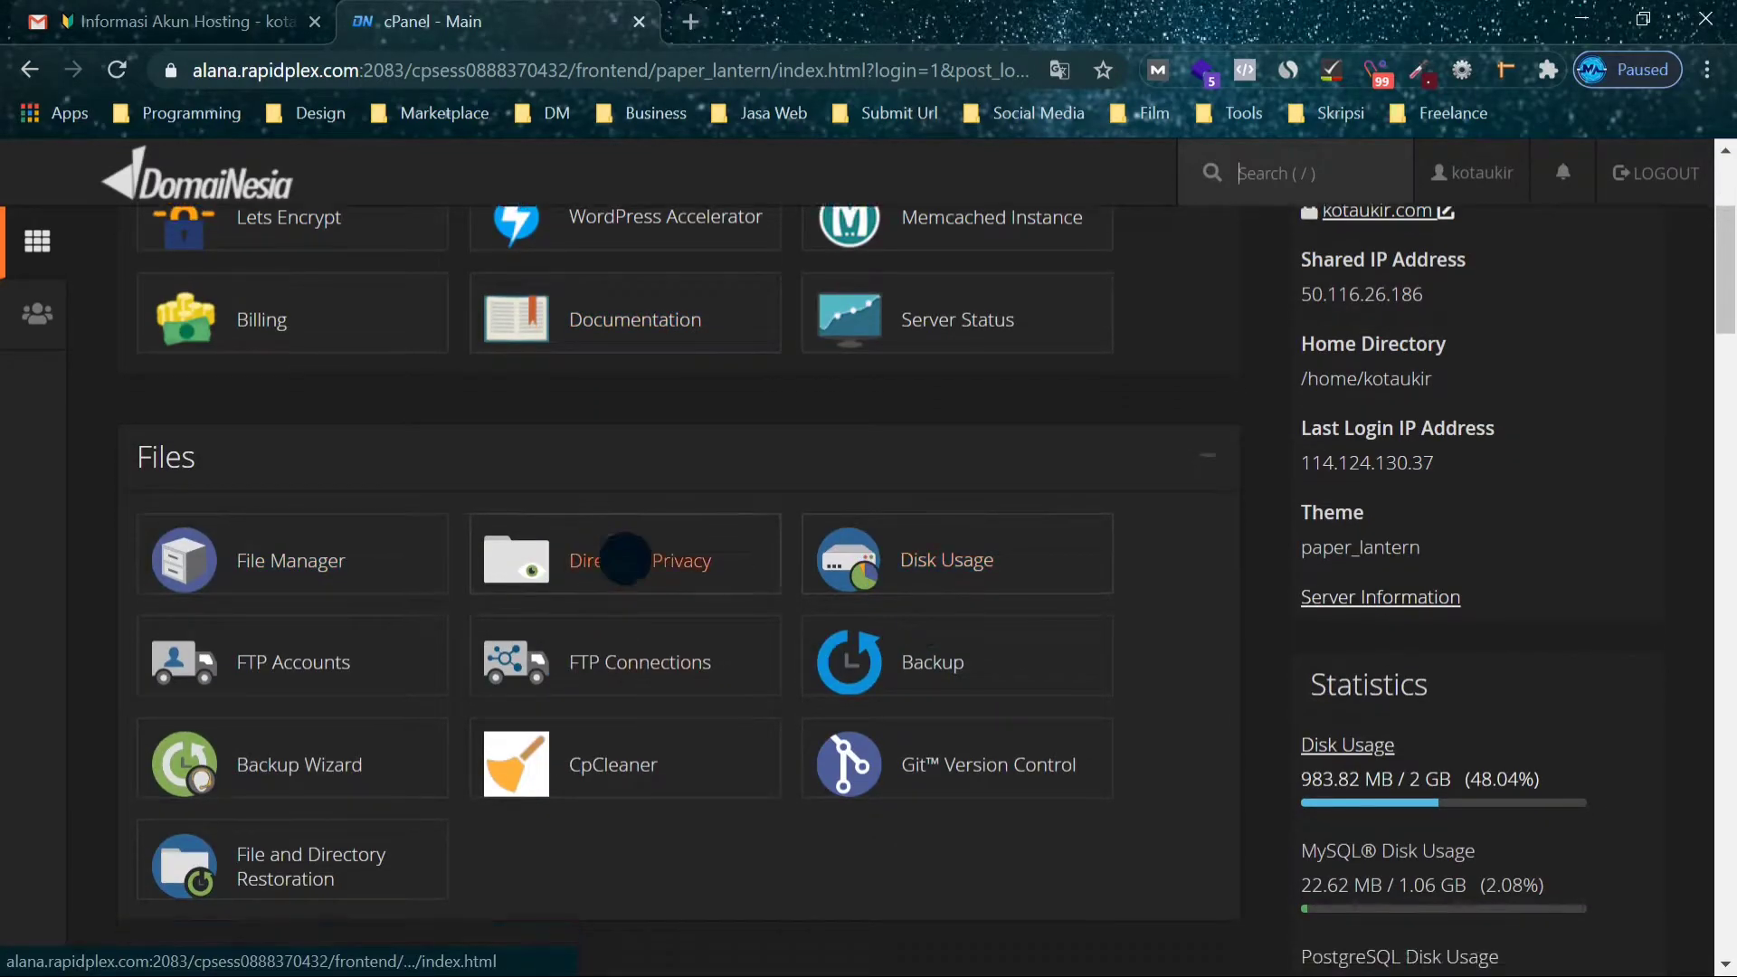
{"action": "scroll", "coordinate": [920, 589], "scroll_direction": "down", "scroll_amount": 5}
{"action": "scroll", "coordinate": [942, 582], "scroll_direction": "up", "scroll_amount": 9}
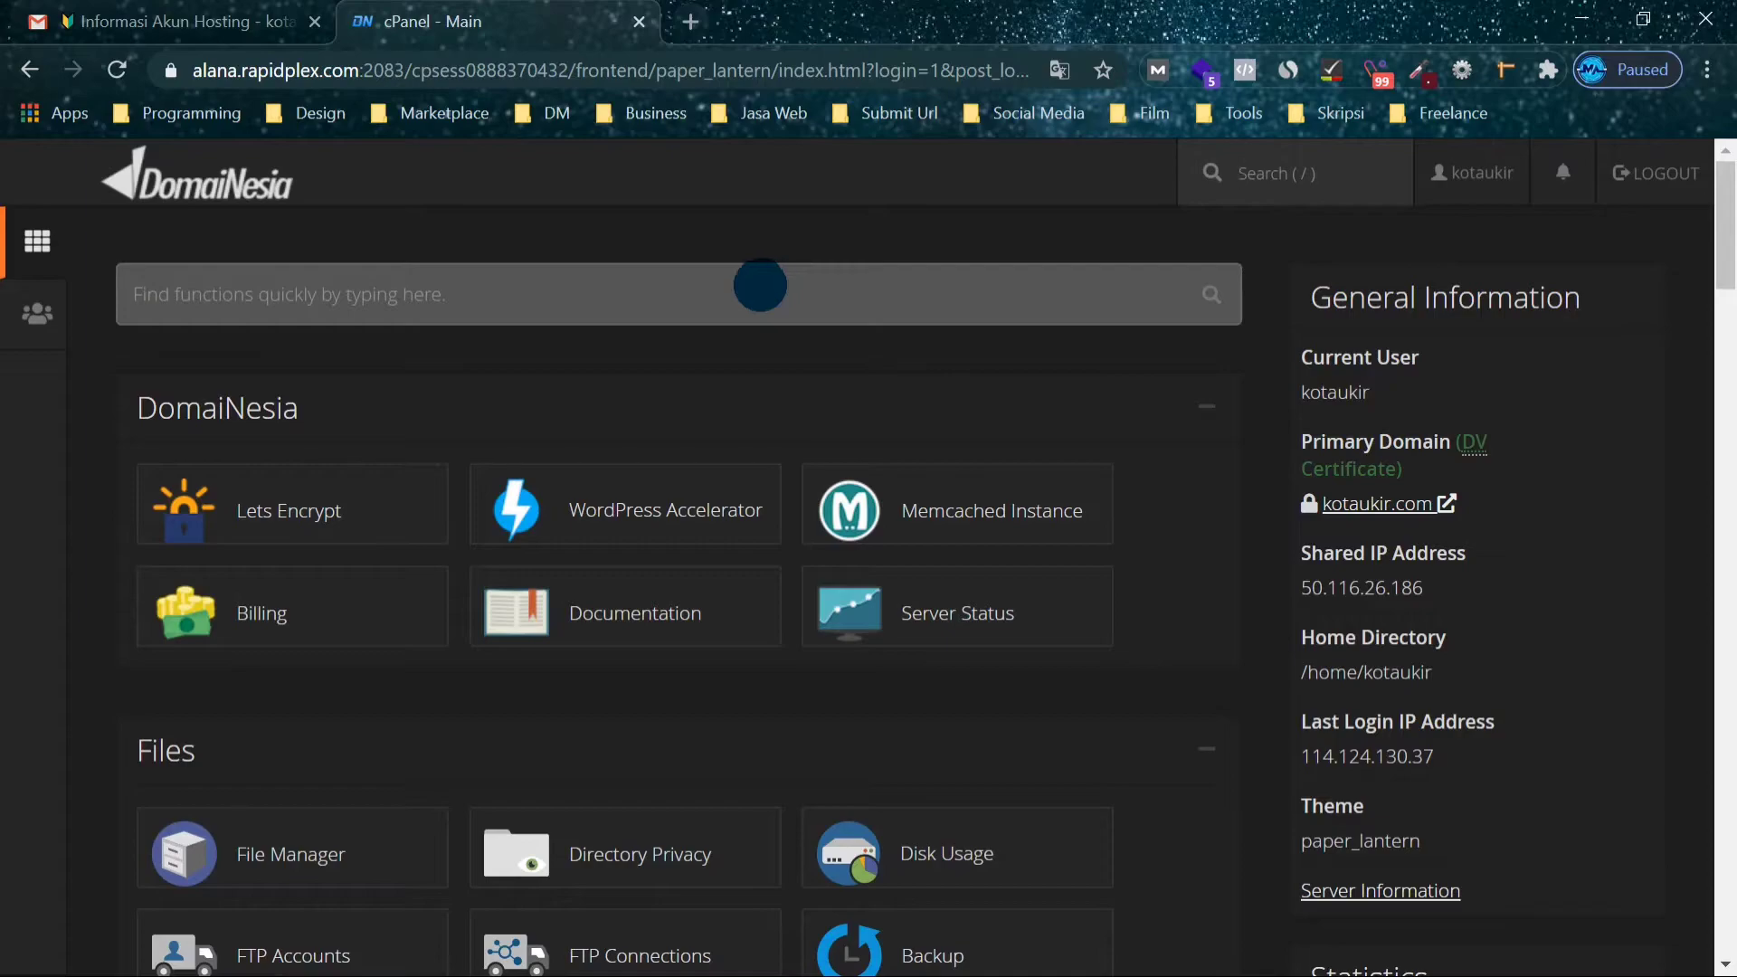
{"action": "left_click", "coordinate": [350, 302]}
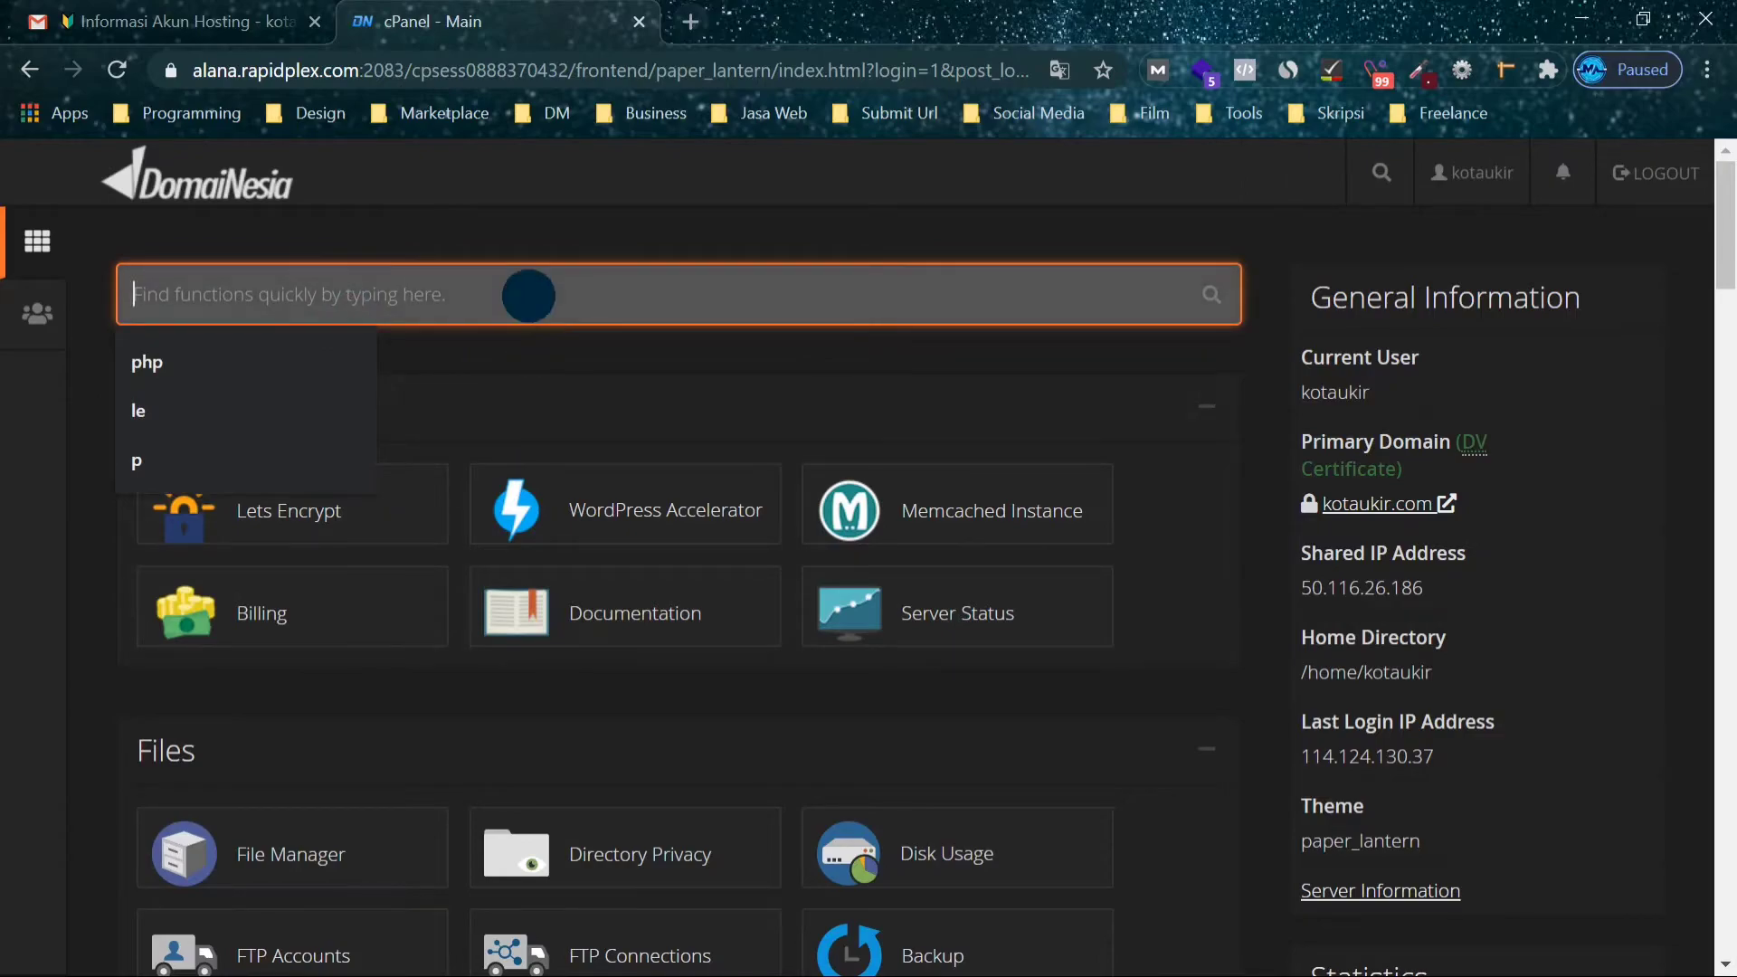
{"action": "type", "text": "php"}
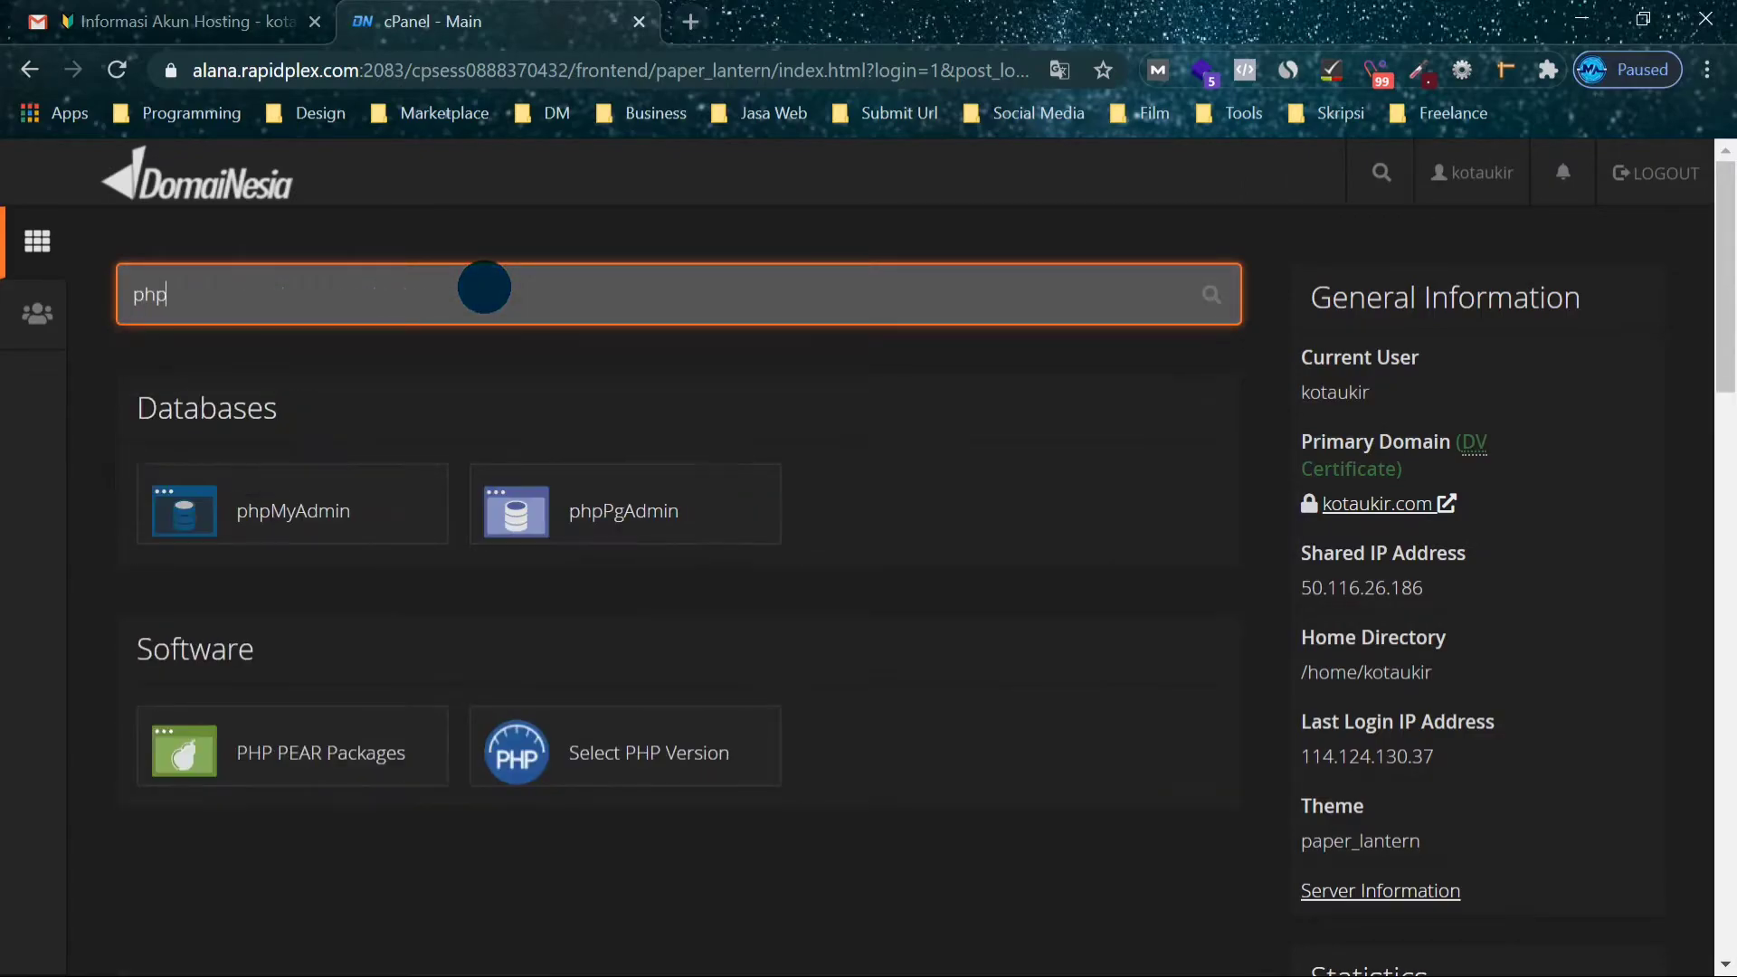
{"action": "left_click", "coordinate": [883, 855]}
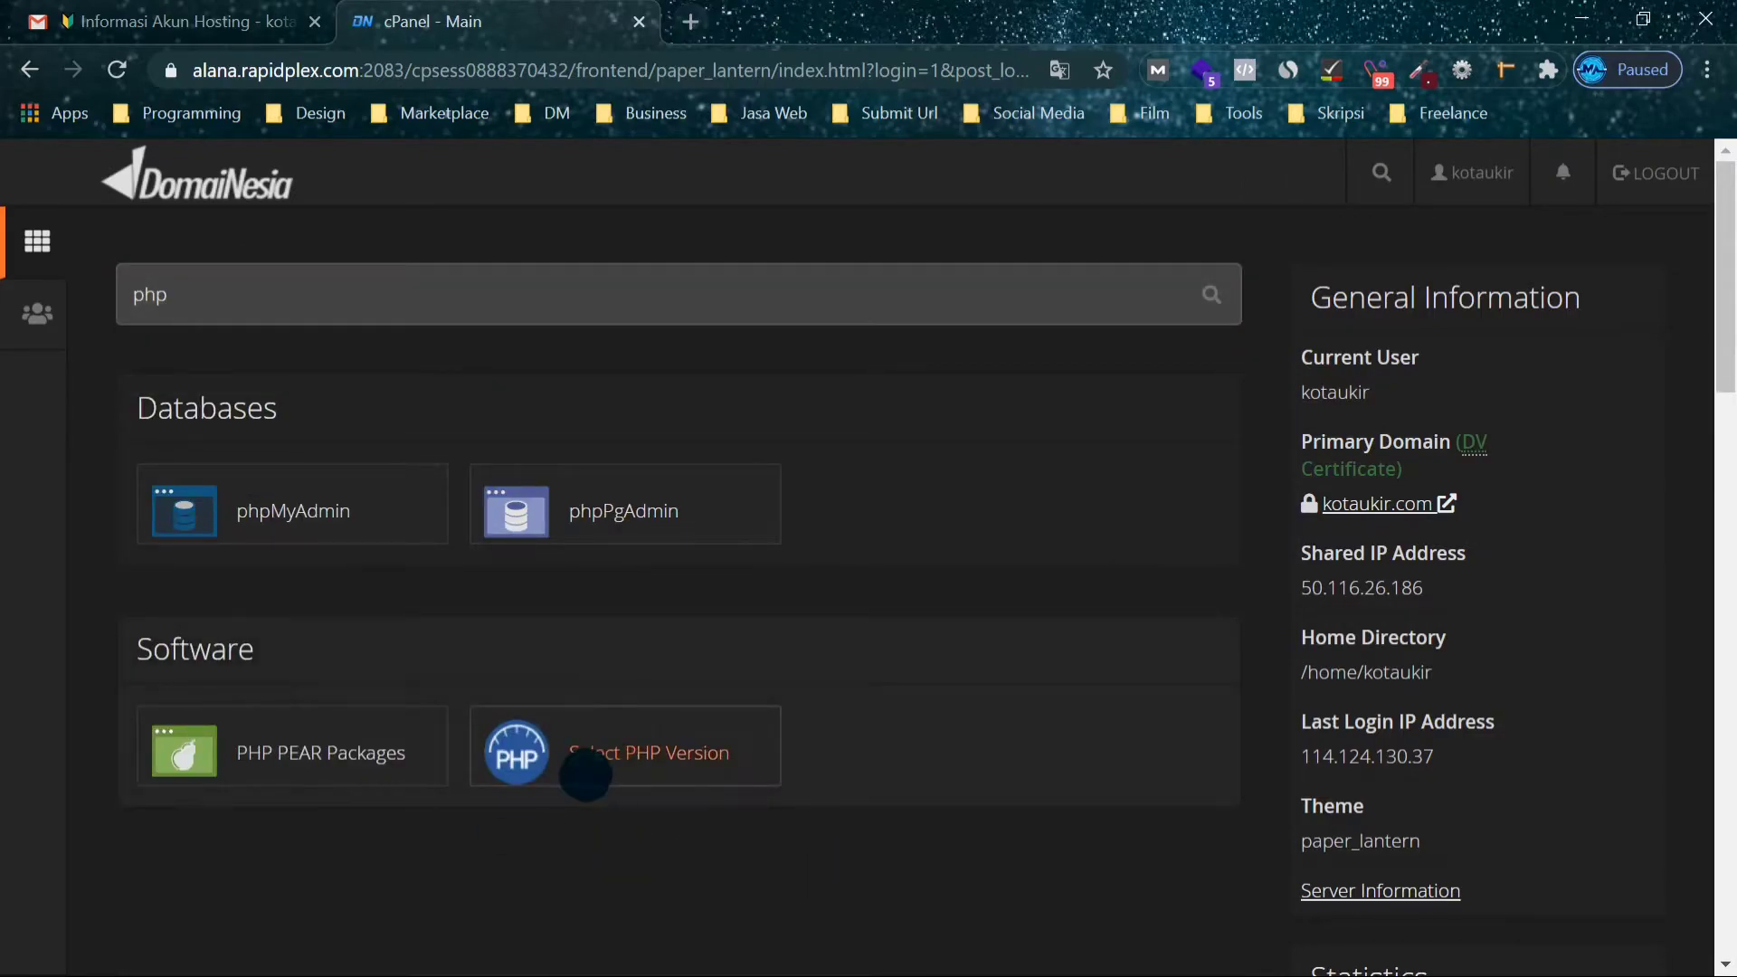
{"action": "left_click", "coordinate": [669, 751]}
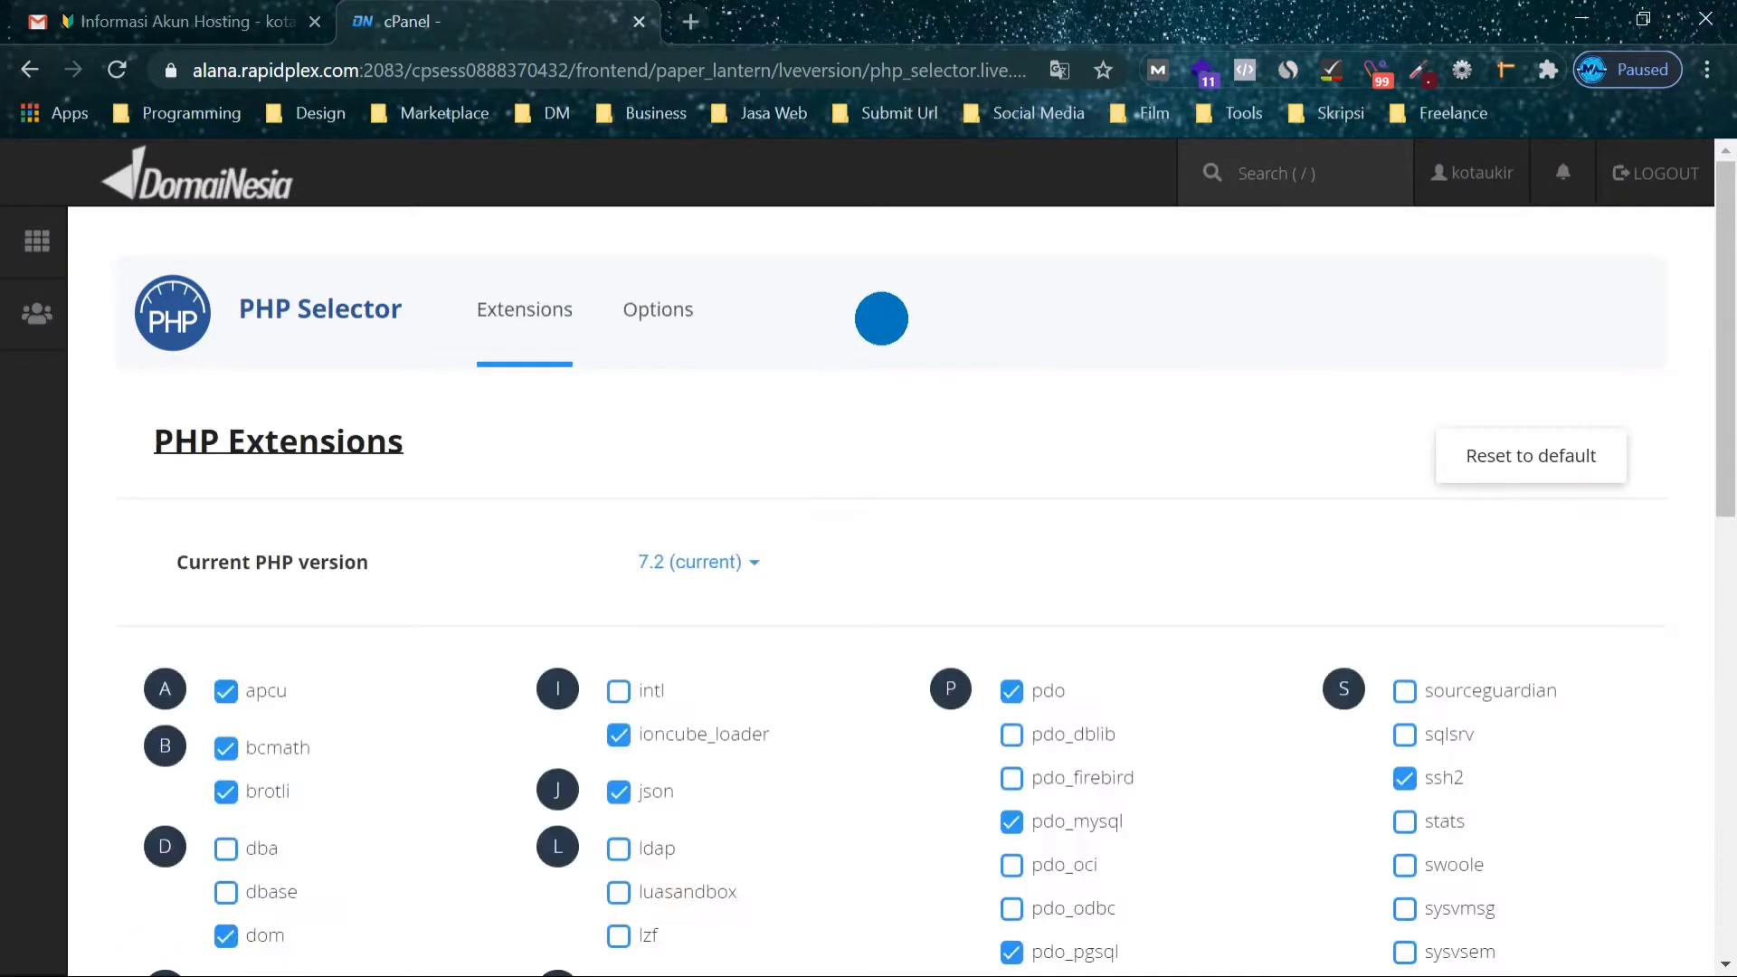
Check which PHP versions the PHP Selector offers and keep 7.2 selected.
{"action": "scroll", "coordinate": [904, 317], "scroll_direction": "down", "scroll_amount": 3}
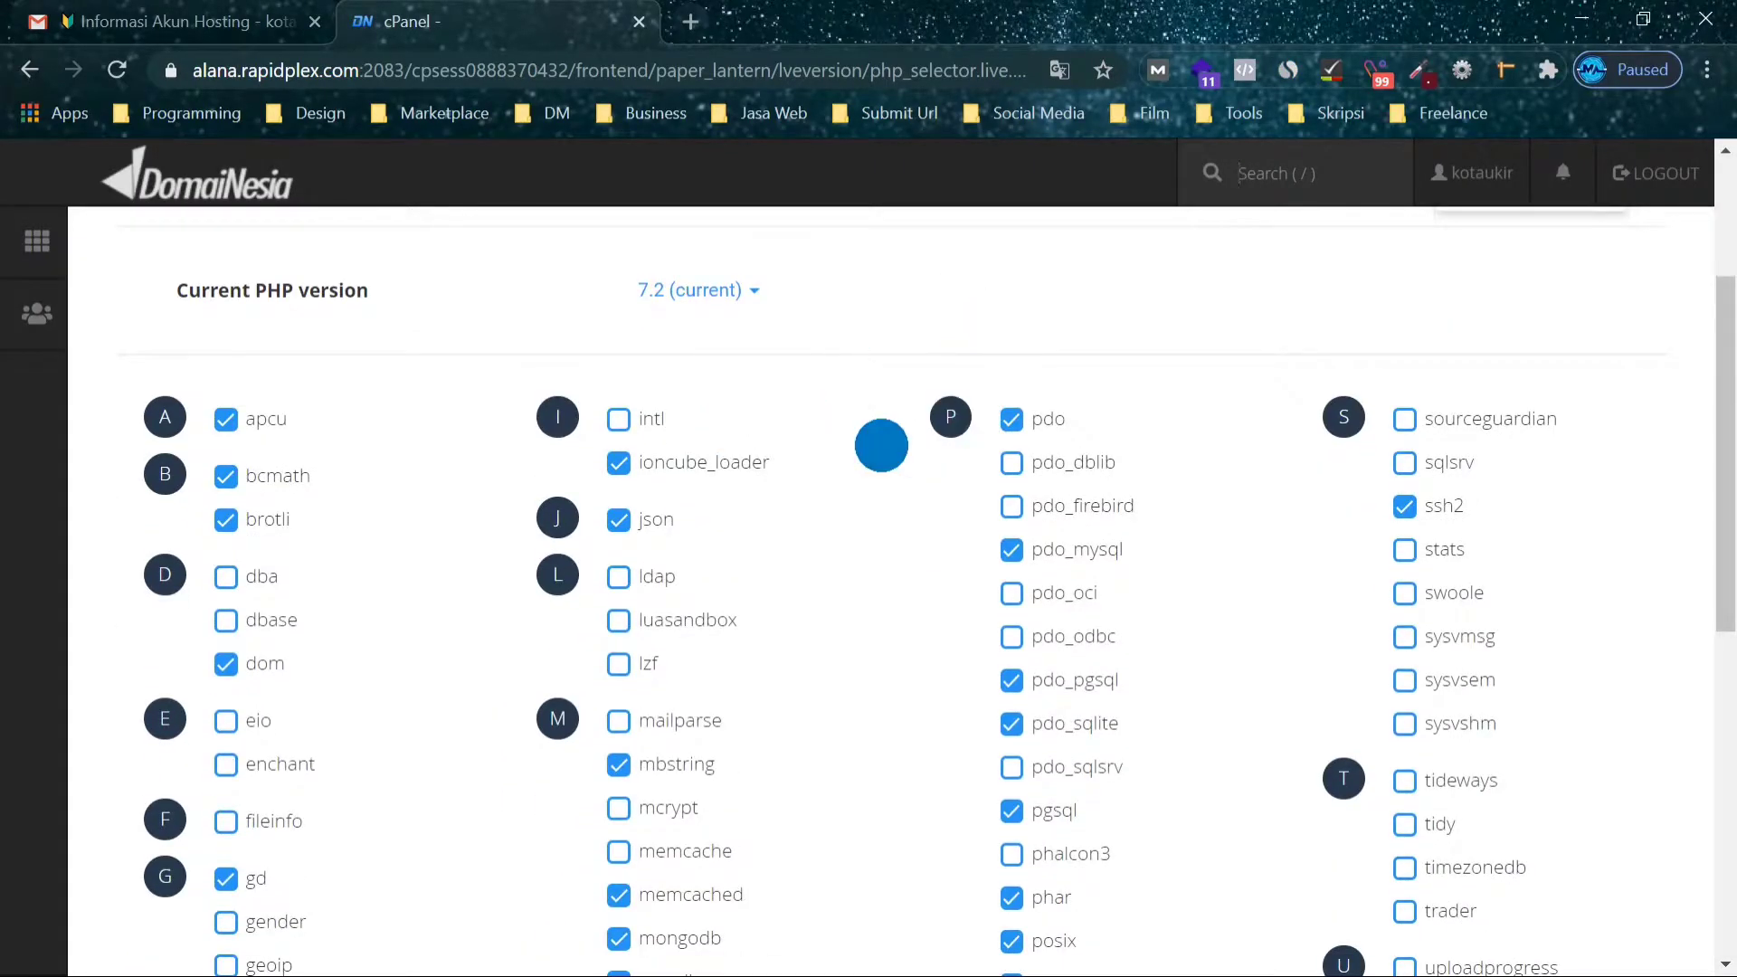
{"action": "scroll", "coordinate": [873, 407], "scroll_direction": "up", "scroll_amount": 2}
{"action": "scroll", "coordinate": [870, 379], "scroll_direction": "up", "scroll_amount": 1}
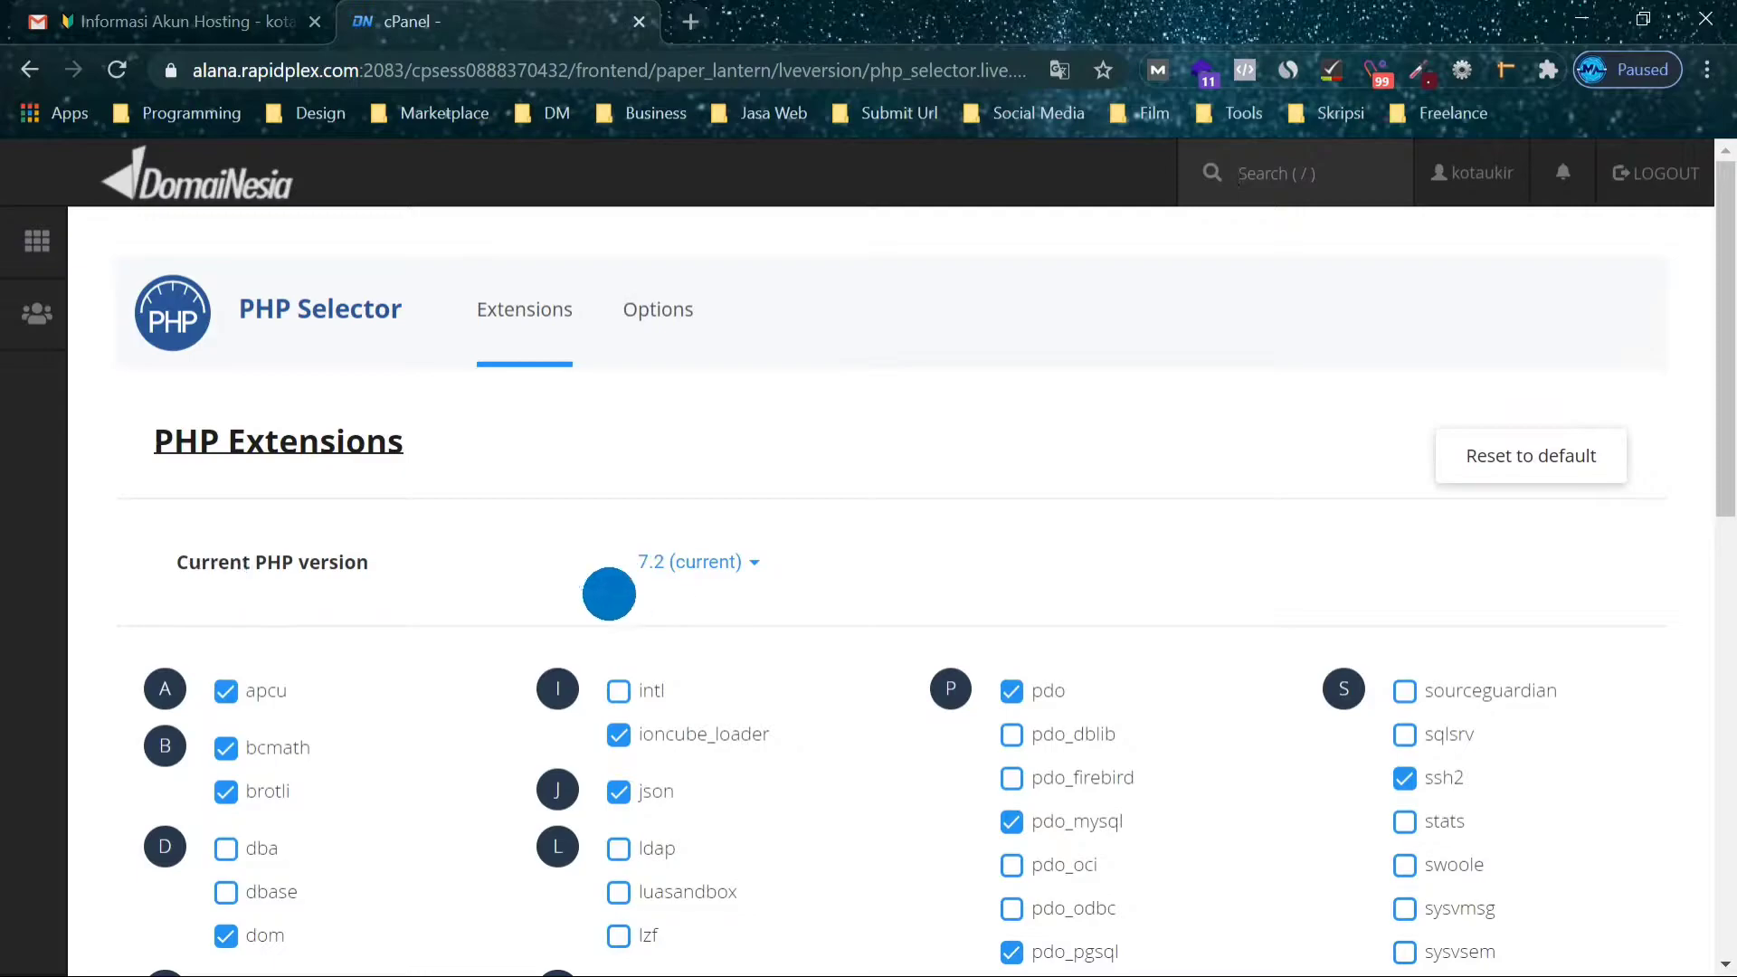
{"action": "scroll", "coordinate": [757, 563], "scroll_direction": "down", "scroll_amount": 1}
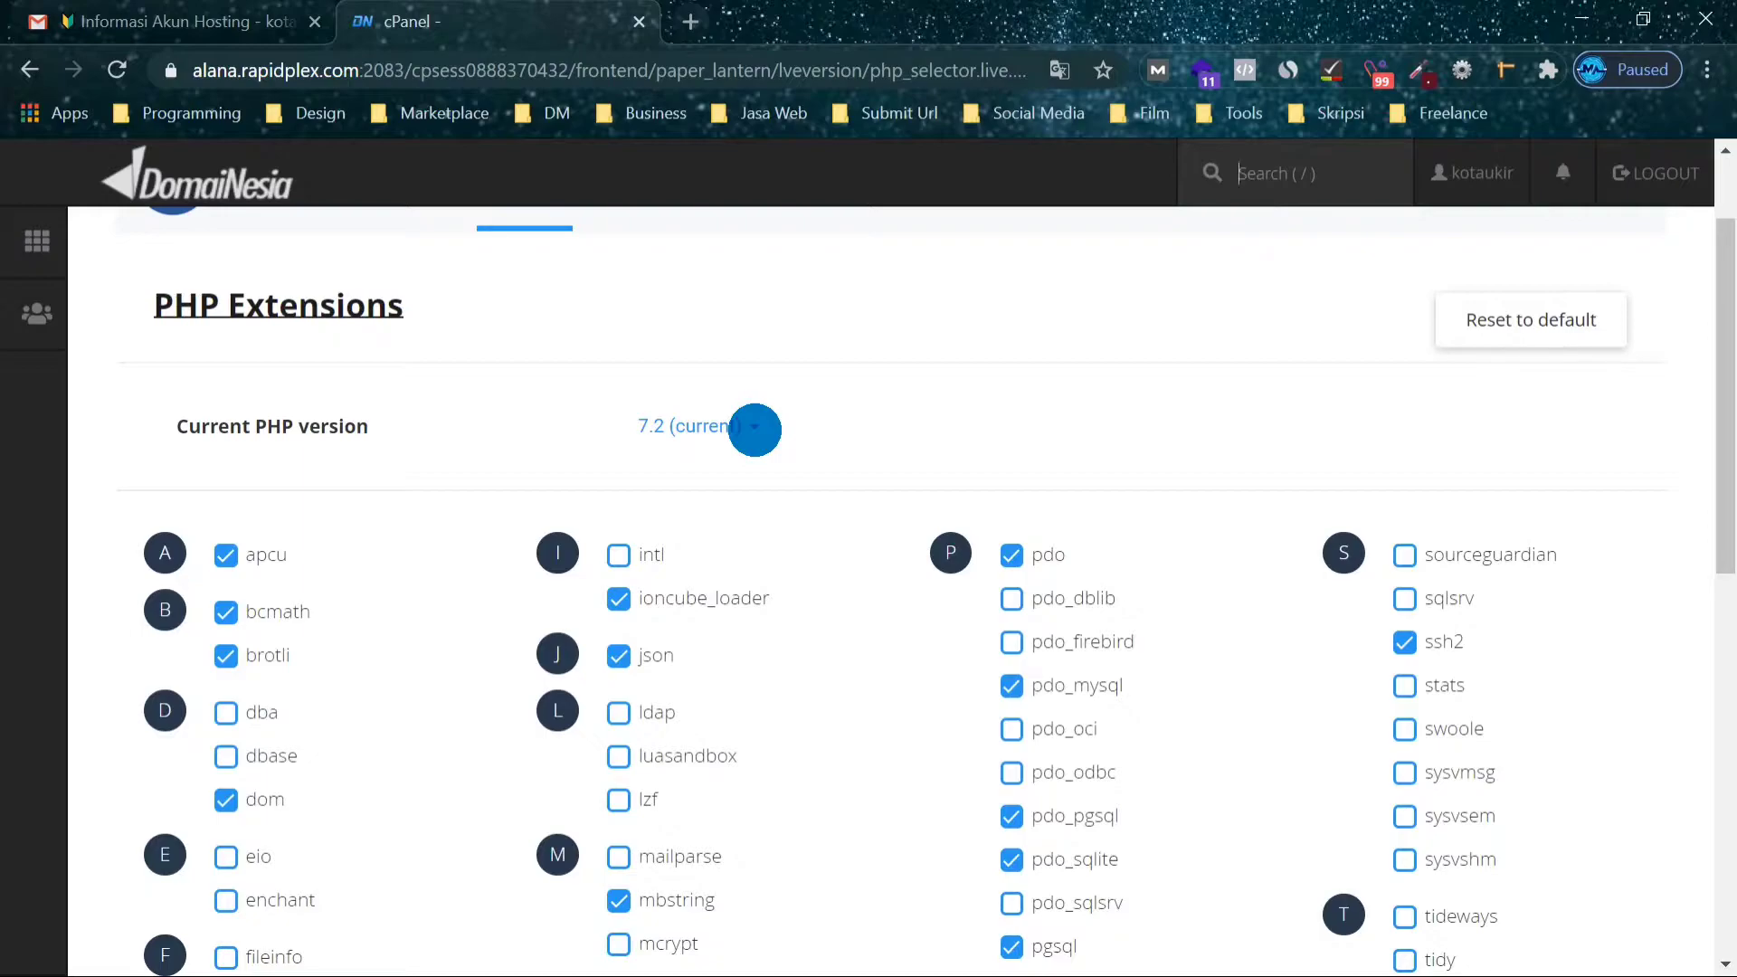
{"action": "left_click", "coordinate": [755, 430]}
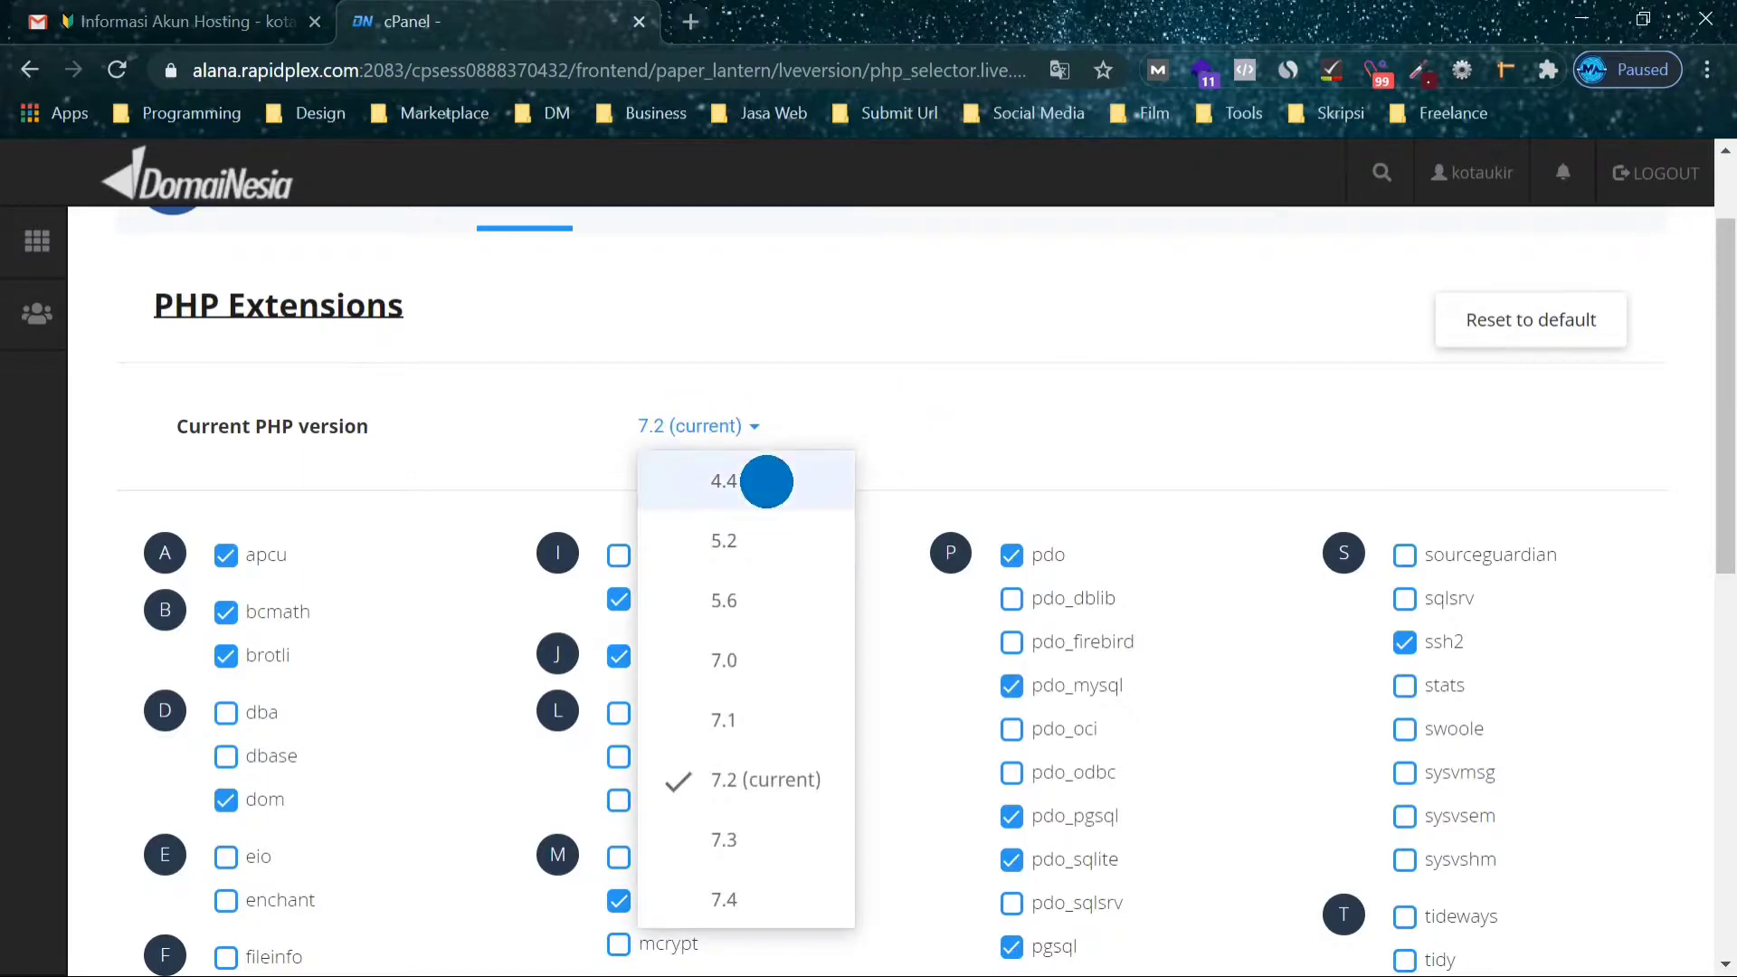
{"action": "scroll", "coordinate": [764, 477], "scroll_direction": "down", "scroll_amount": 1}
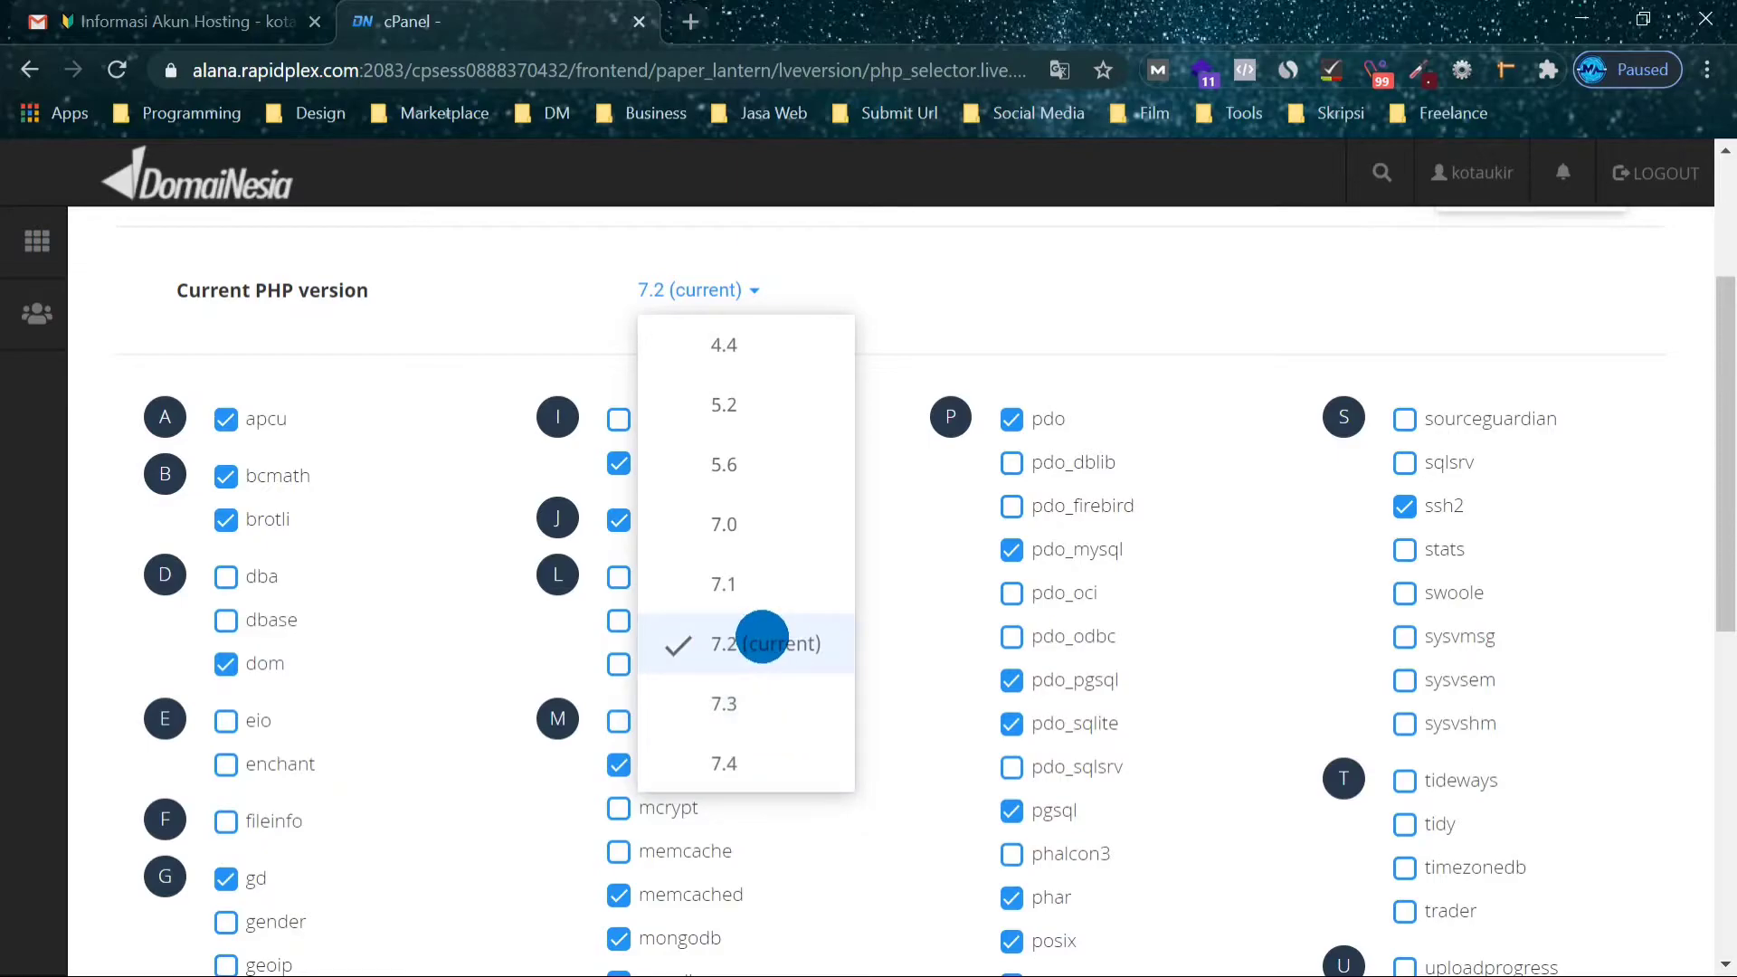
{"action": "left_click", "coordinate": [762, 636]}
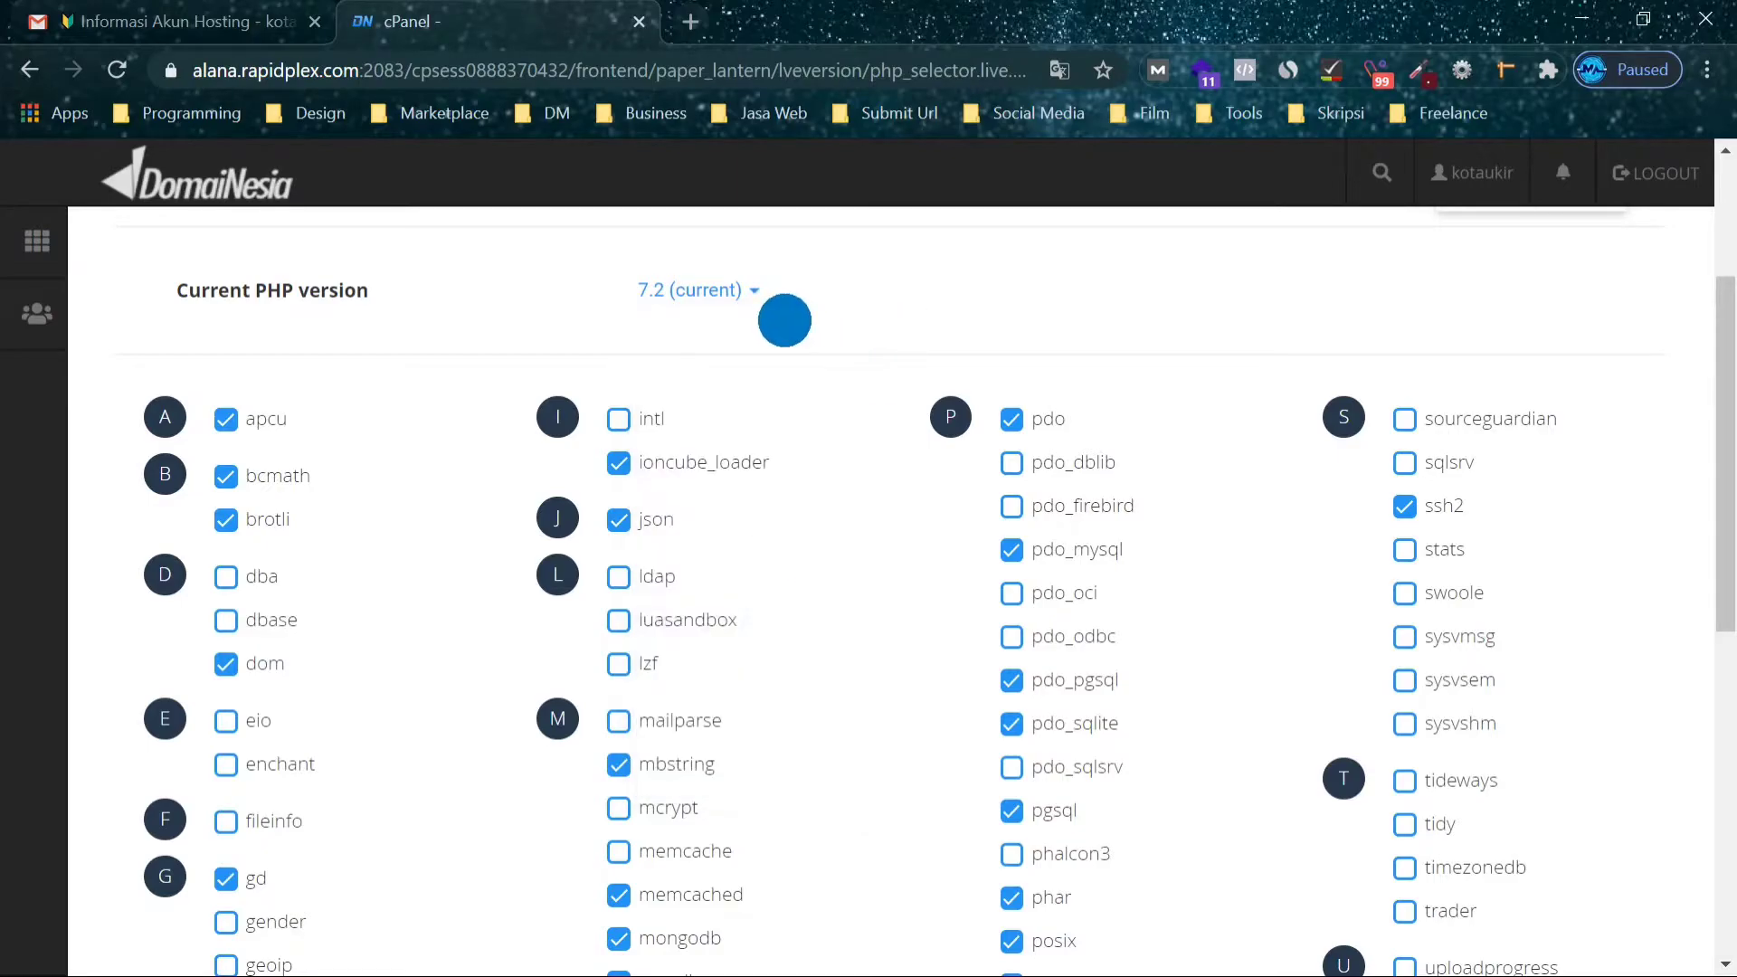
Look through the list of PHP extensions and return to the cPanel main page.
{"action": "scroll", "coordinate": [860, 542], "scroll_direction": "down", "scroll_amount": 6}
{"action": "scroll", "coordinate": [850, 617], "scroll_direction": "down", "scroll_amount": 2}
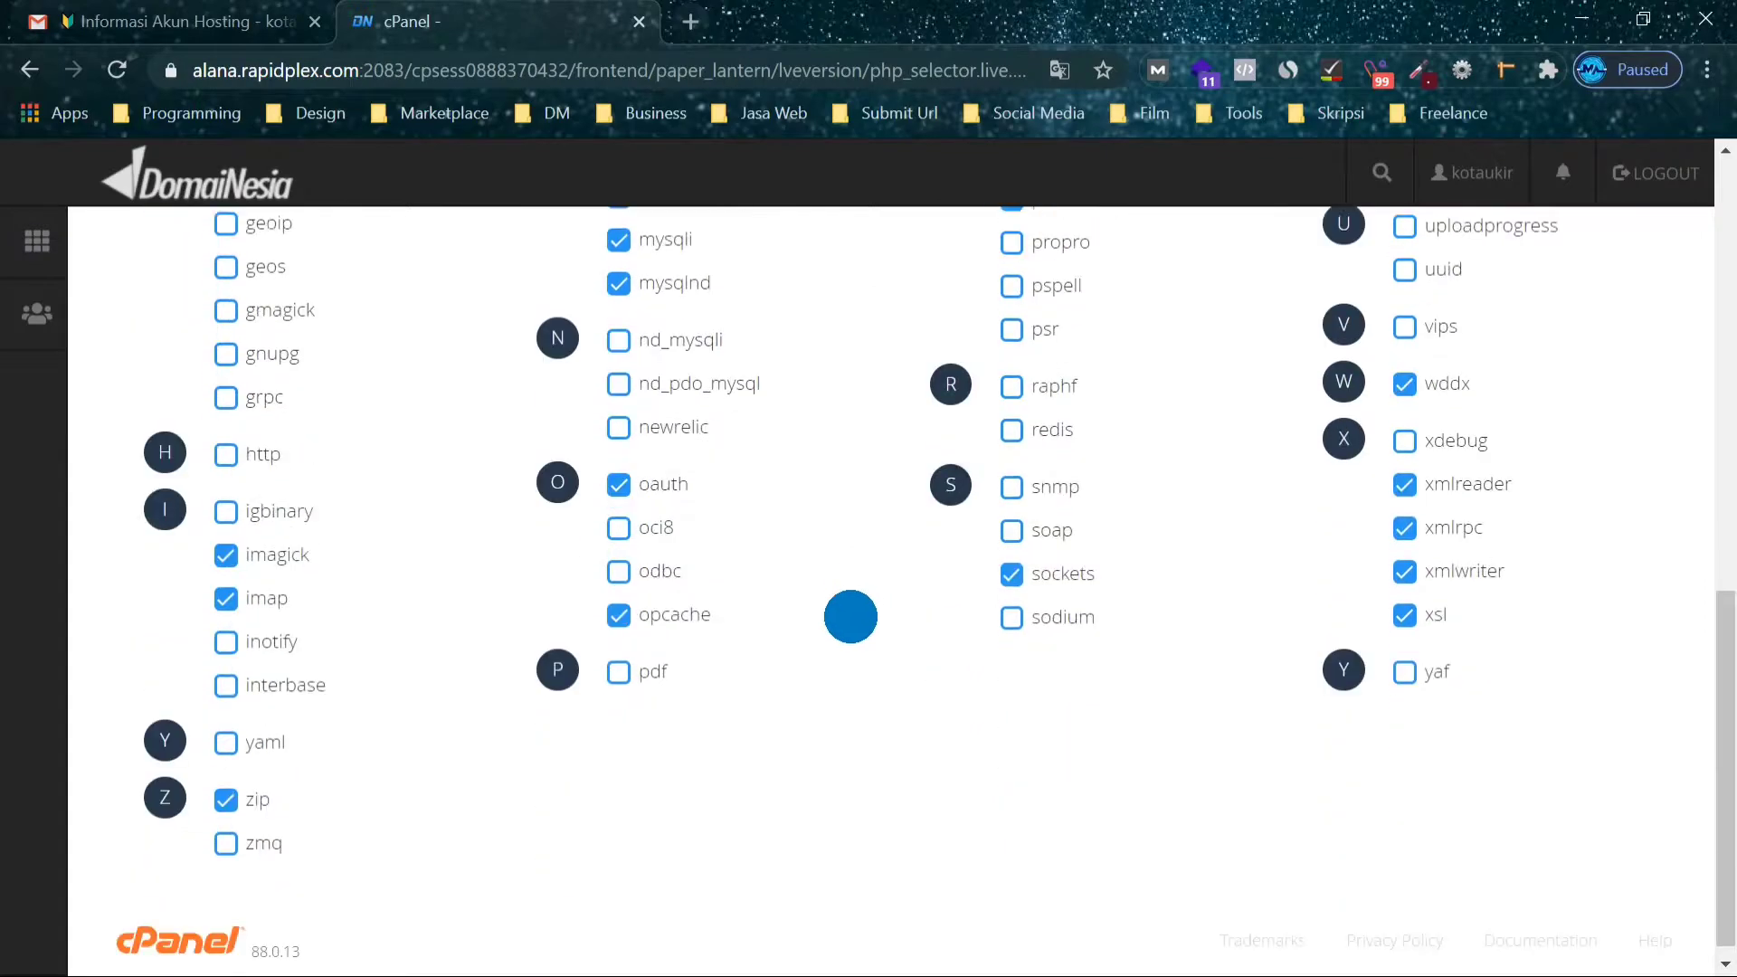
{"action": "scroll", "coordinate": [851, 615], "scroll_direction": "up", "scroll_amount": 15}
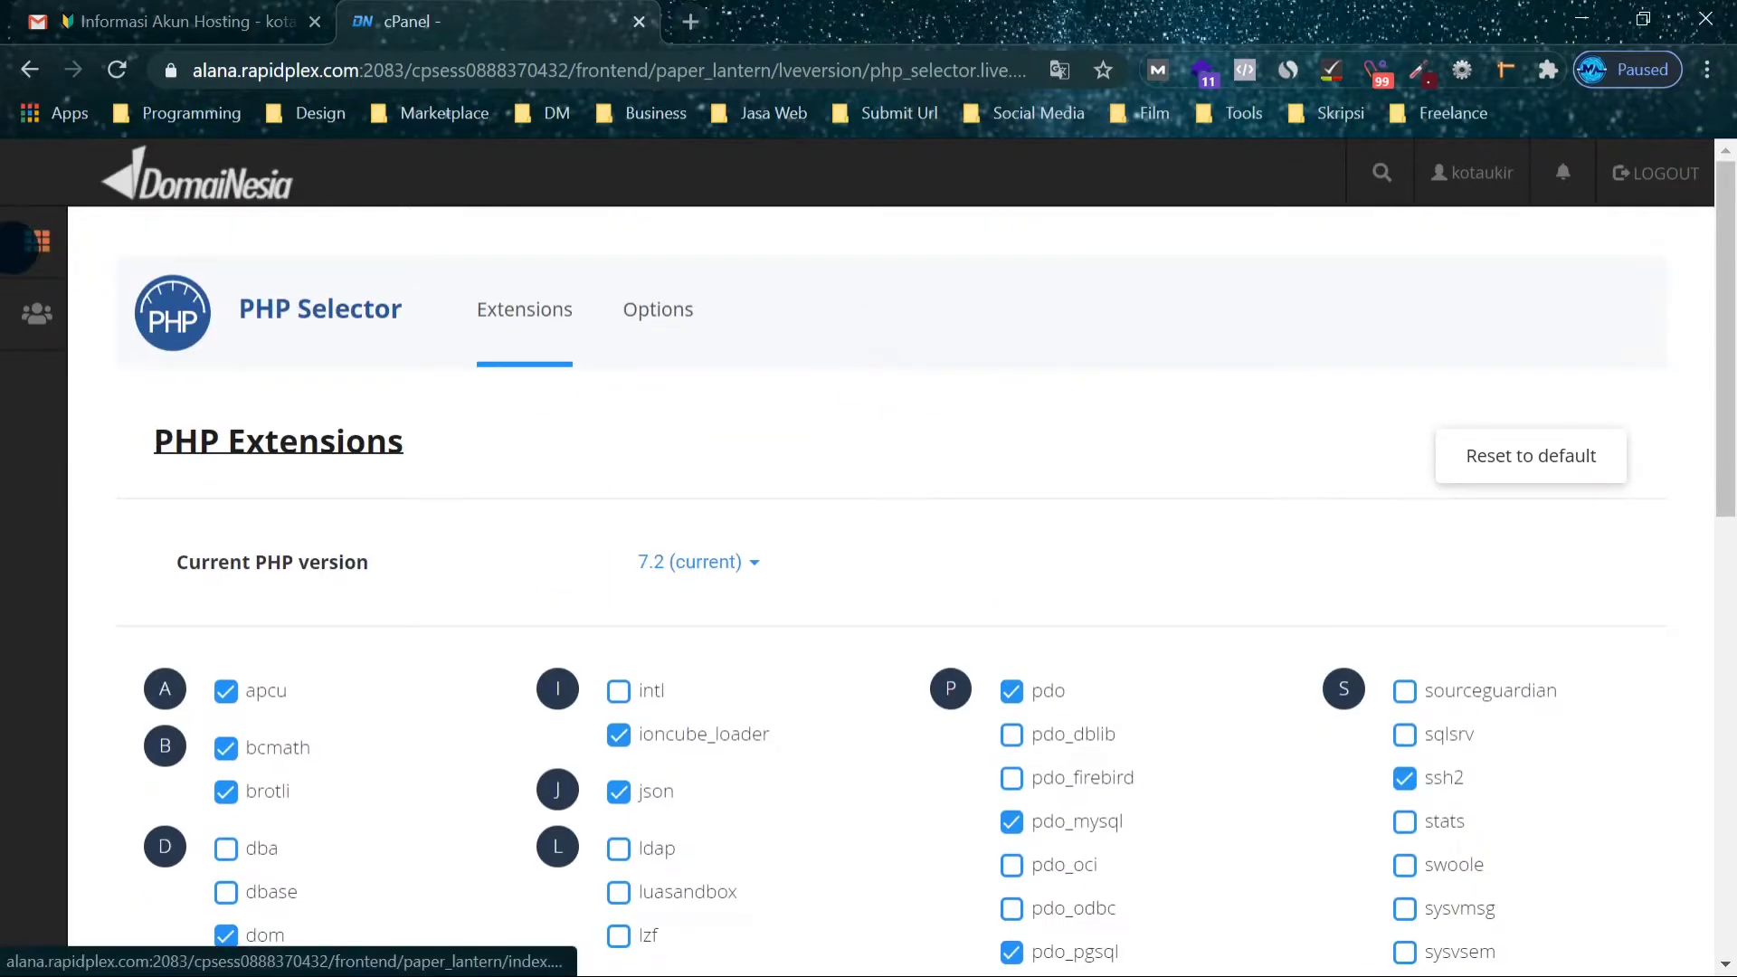
{"action": "left_click", "coordinate": [26, 240]}
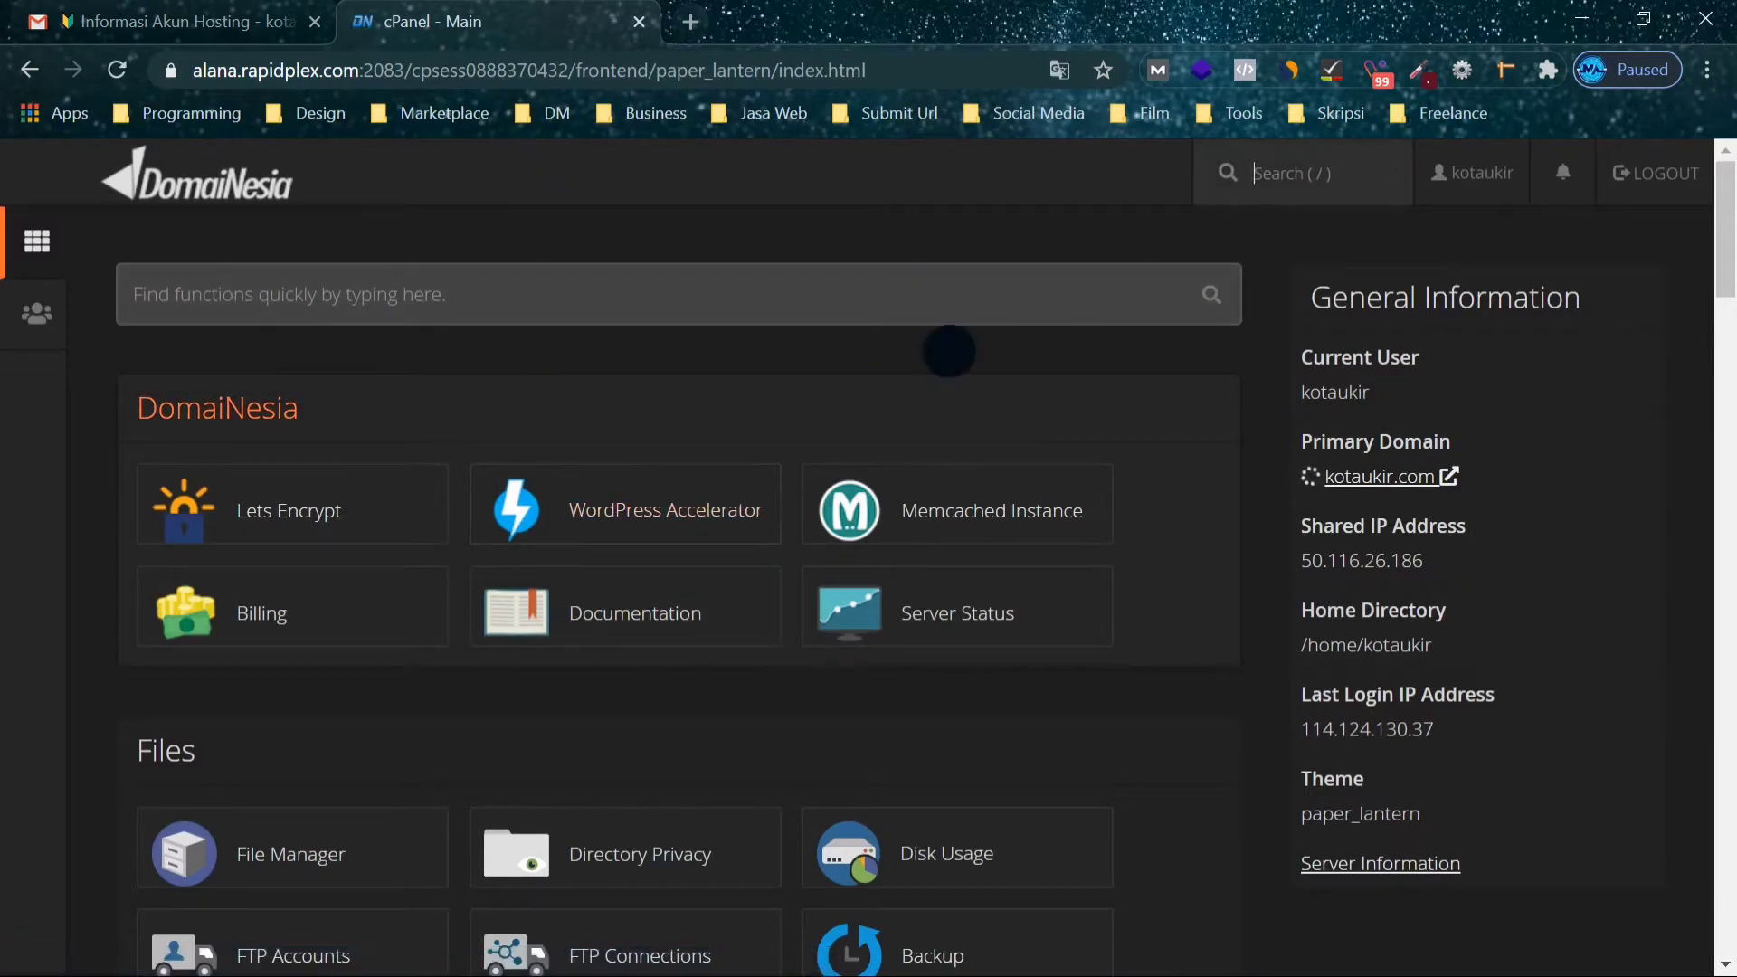
Look through the cPanel function groups for ways to install WordPress, including the Software group and Instant Deploy Apps.
{"action": "scroll", "coordinate": [779, 361], "scroll_direction": "down", "scroll_amount": 5}
{"action": "scroll", "coordinate": [931, 438], "scroll_direction": "down", "scroll_amount": 10}
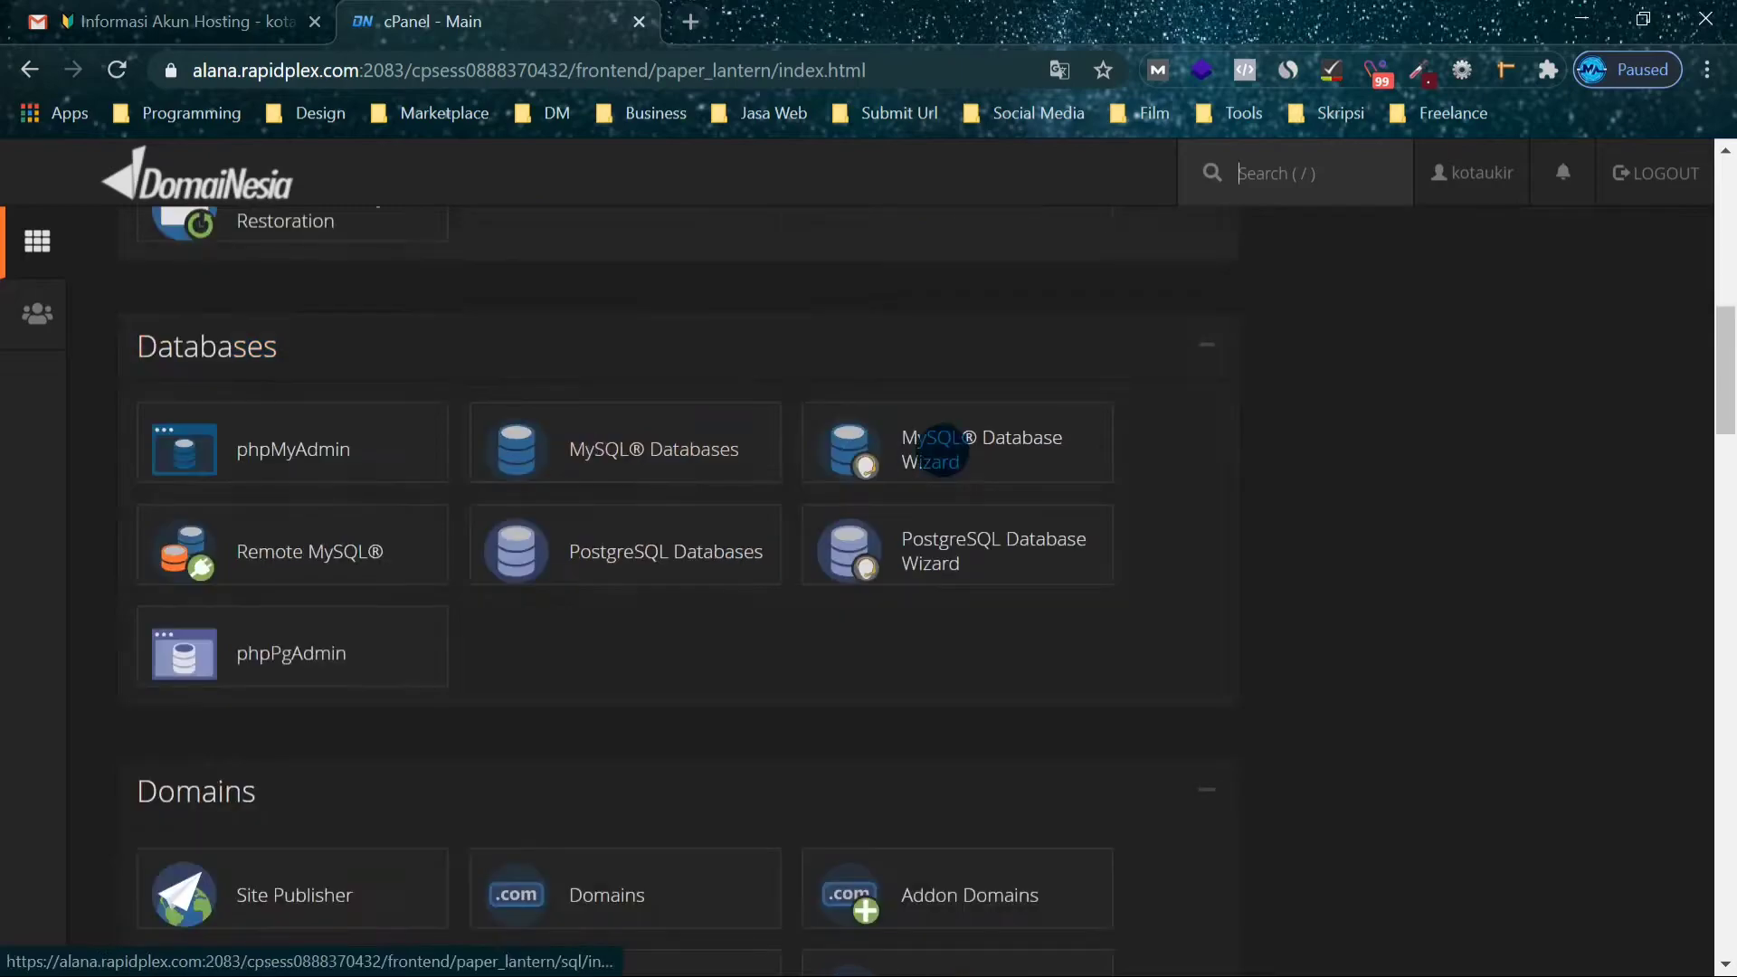
{"action": "scroll", "coordinate": [944, 450], "scroll_direction": "down", "scroll_amount": 14}
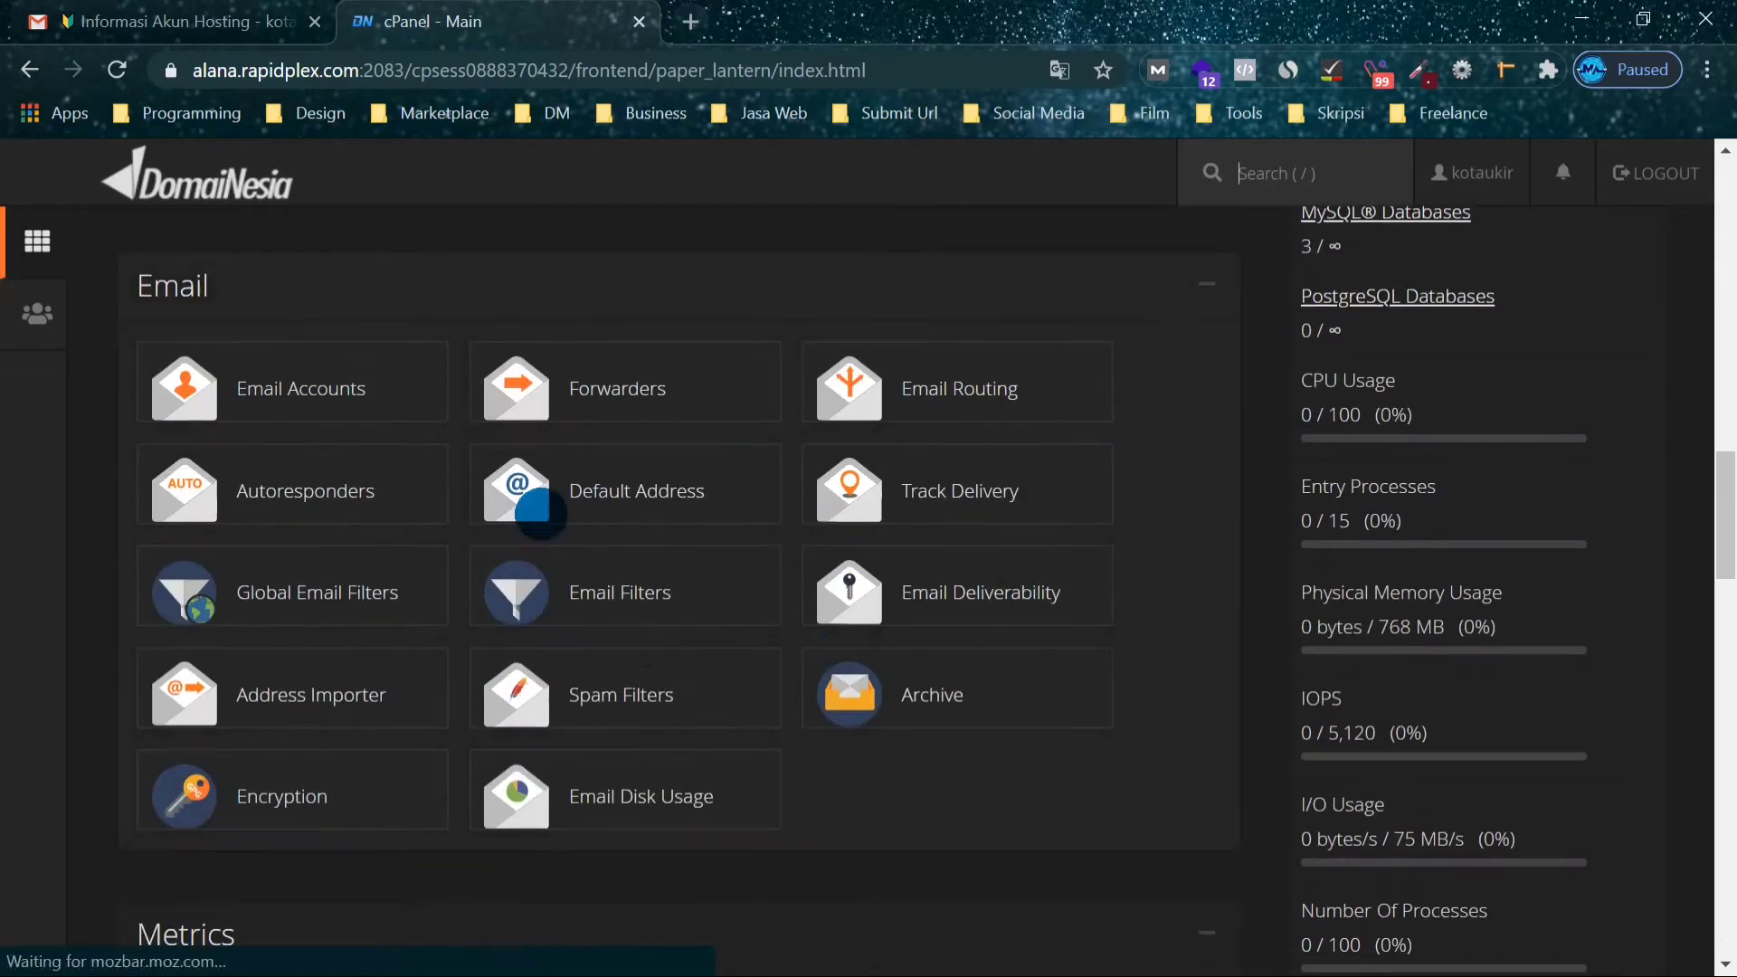
{"action": "scroll", "coordinate": [842, 458], "scroll_direction": "down", "scroll_amount": 4}
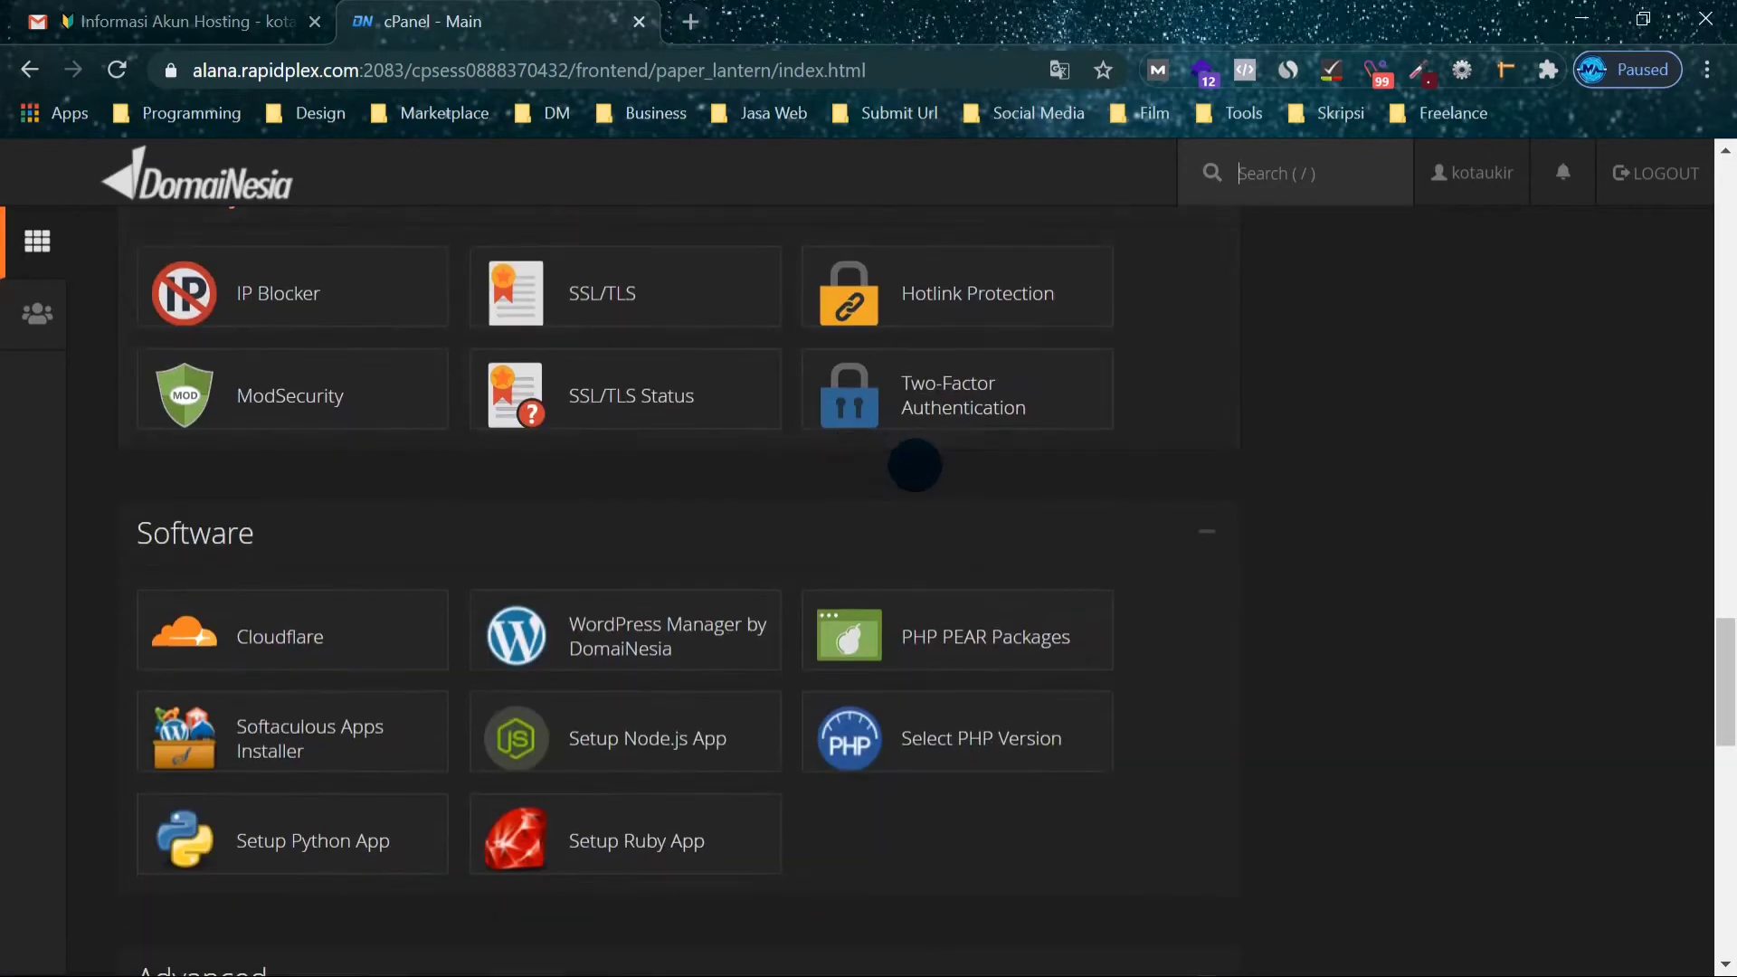
{"action": "scroll", "coordinate": [924, 453], "scroll_direction": "down", "scroll_amount": 9}
{"action": "scroll", "coordinate": [923, 450], "scroll_direction": "up", "scroll_amount": 6}
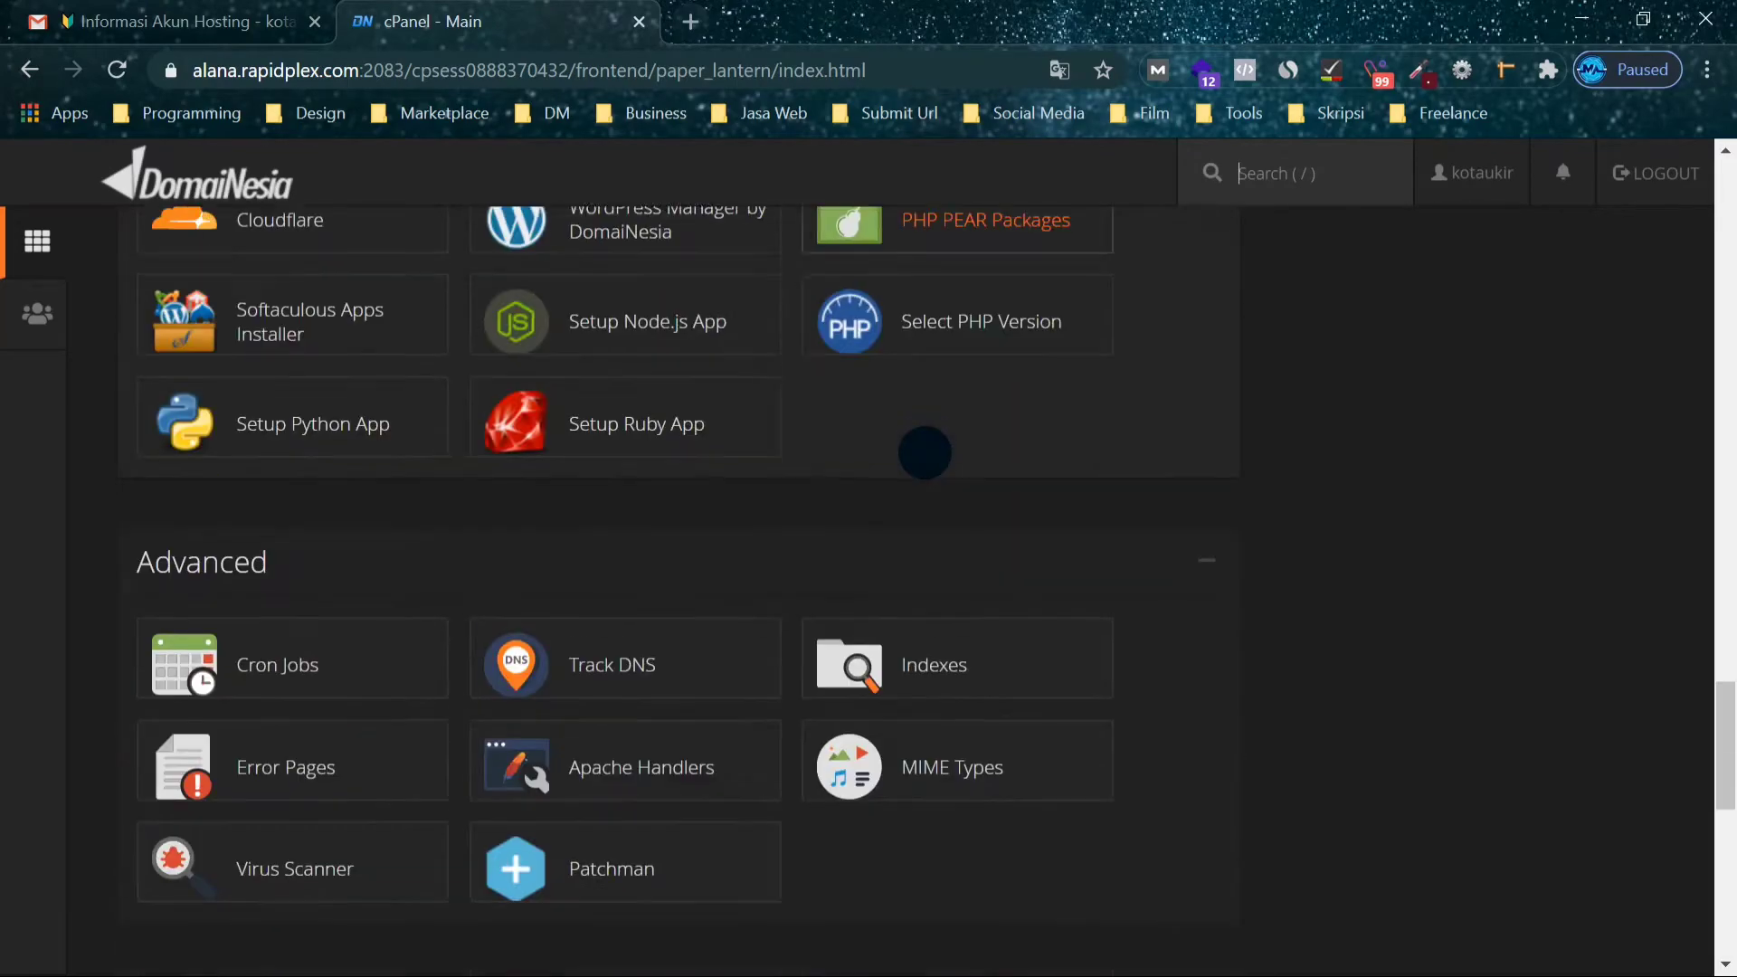
{"action": "scroll", "coordinate": [497, 477], "scroll_direction": "down", "scroll_amount": 9}
{"action": "scroll", "coordinate": [500, 500], "scroll_direction": "down", "scroll_amount": 2}
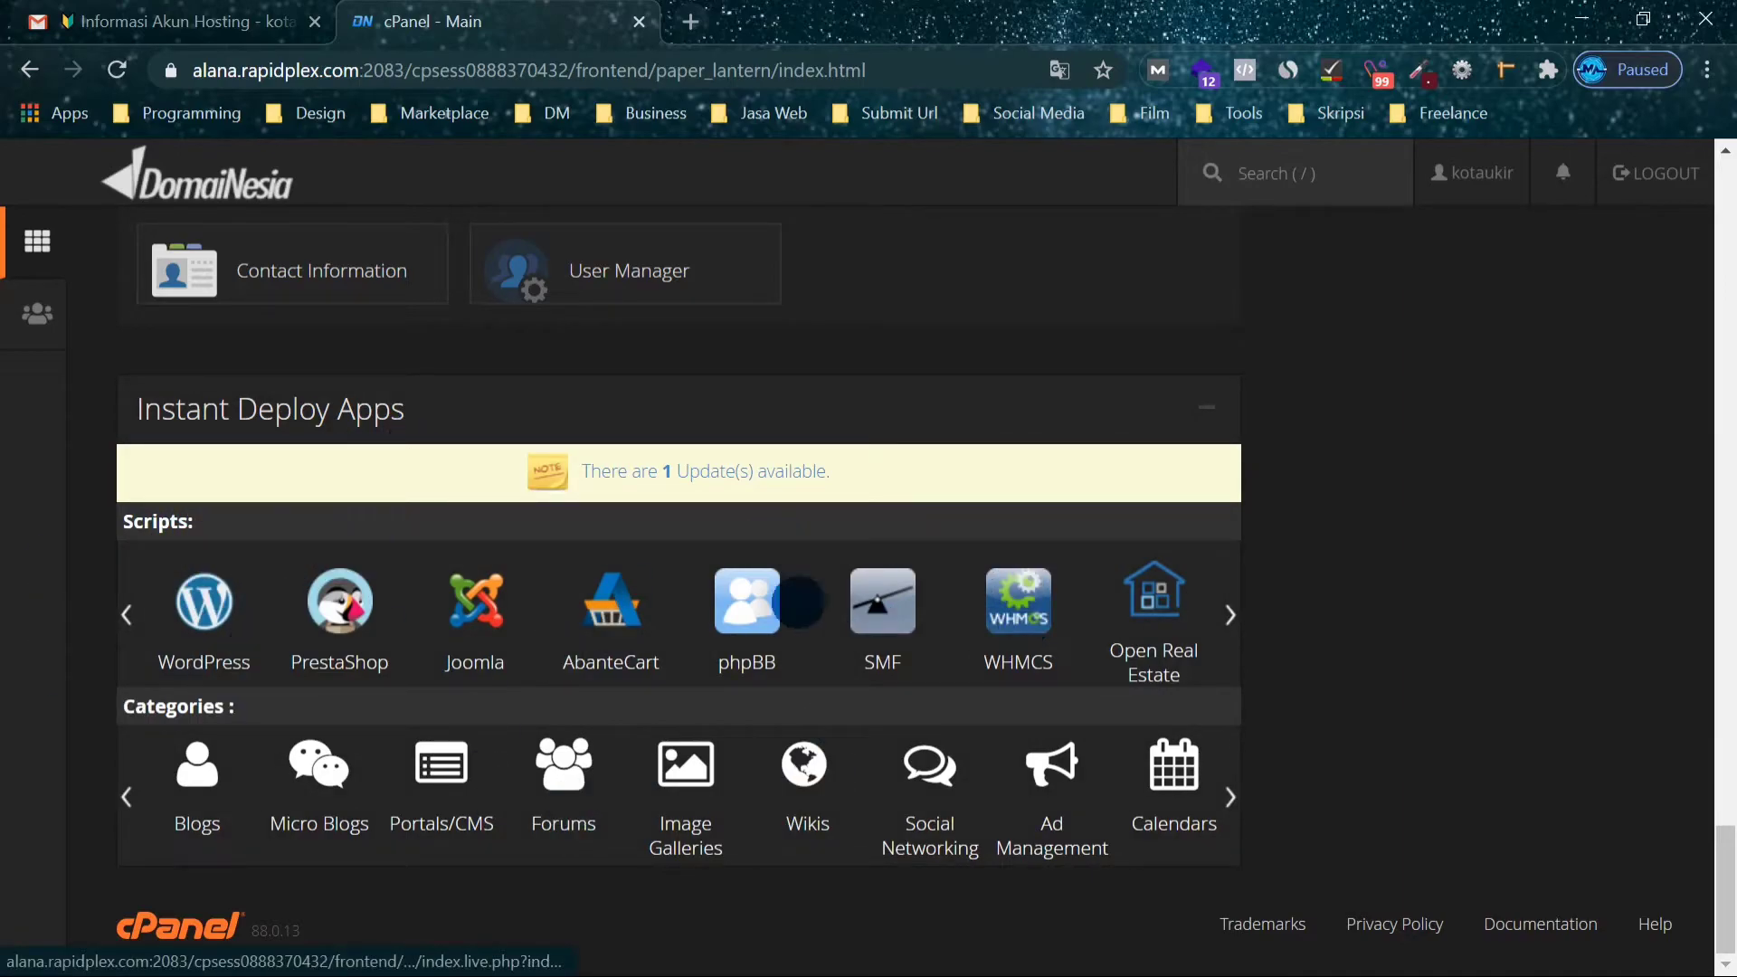
{"action": "scroll", "coordinate": [669, 719], "scroll_direction": "up", "scroll_amount": 5}
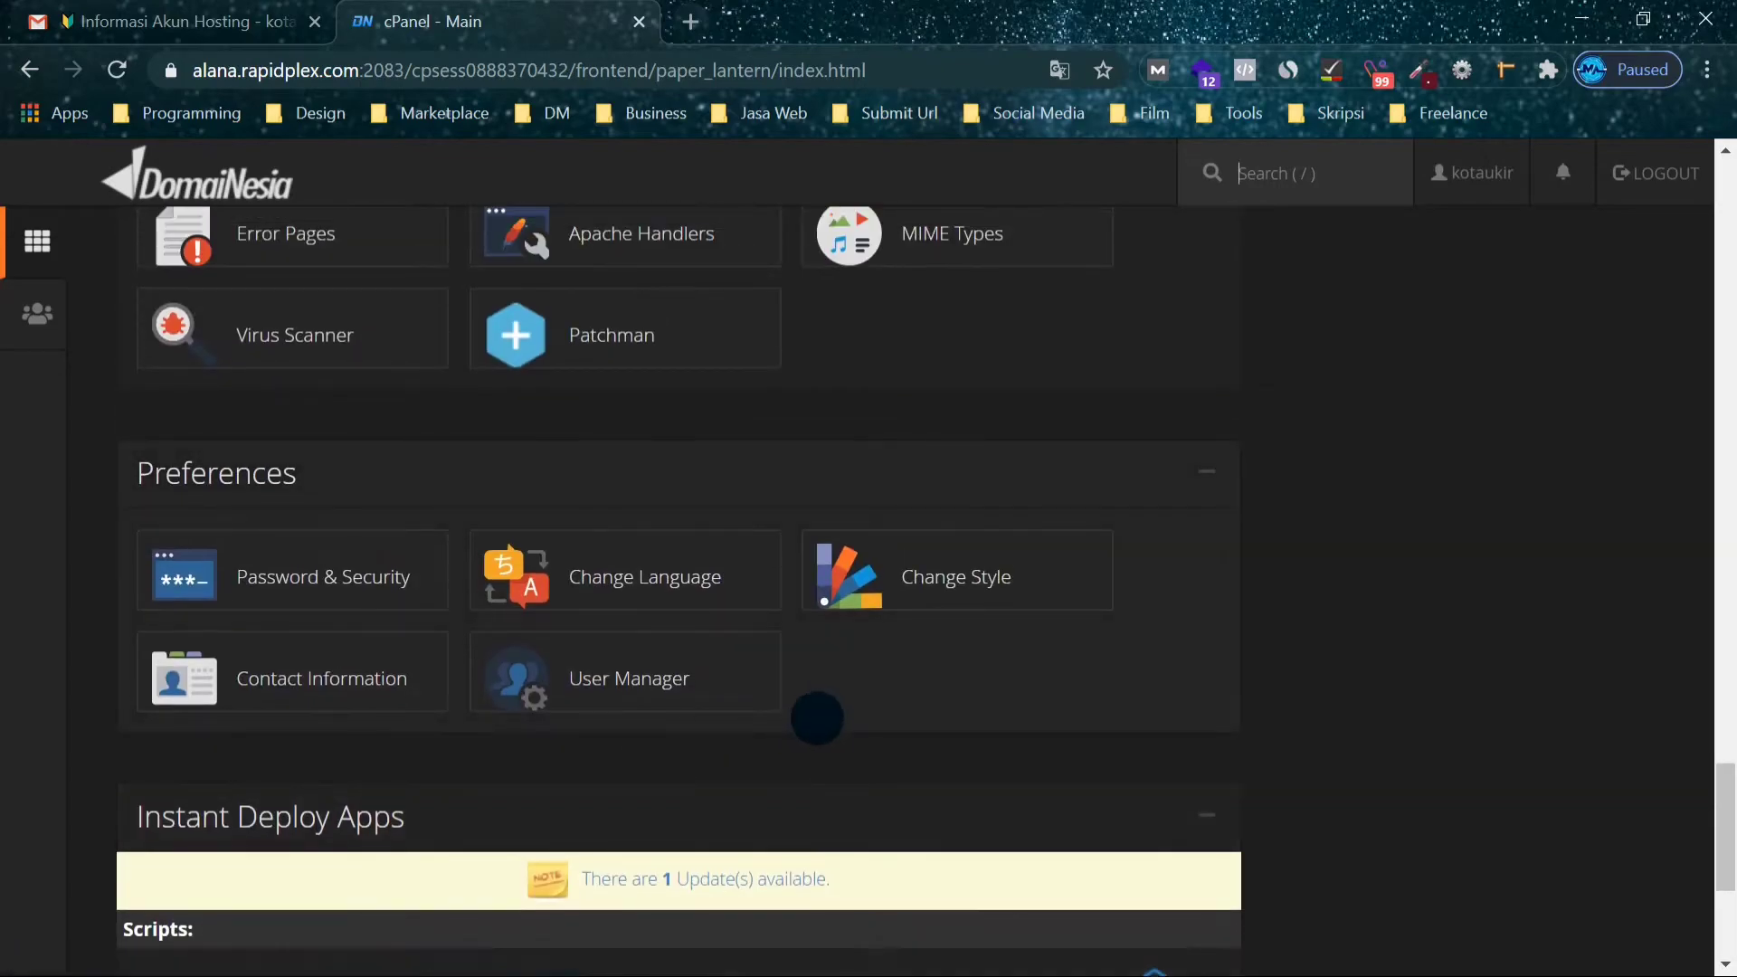
{"action": "scroll", "coordinate": [869, 669], "scroll_direction": "up", "scroll_amount": 5}
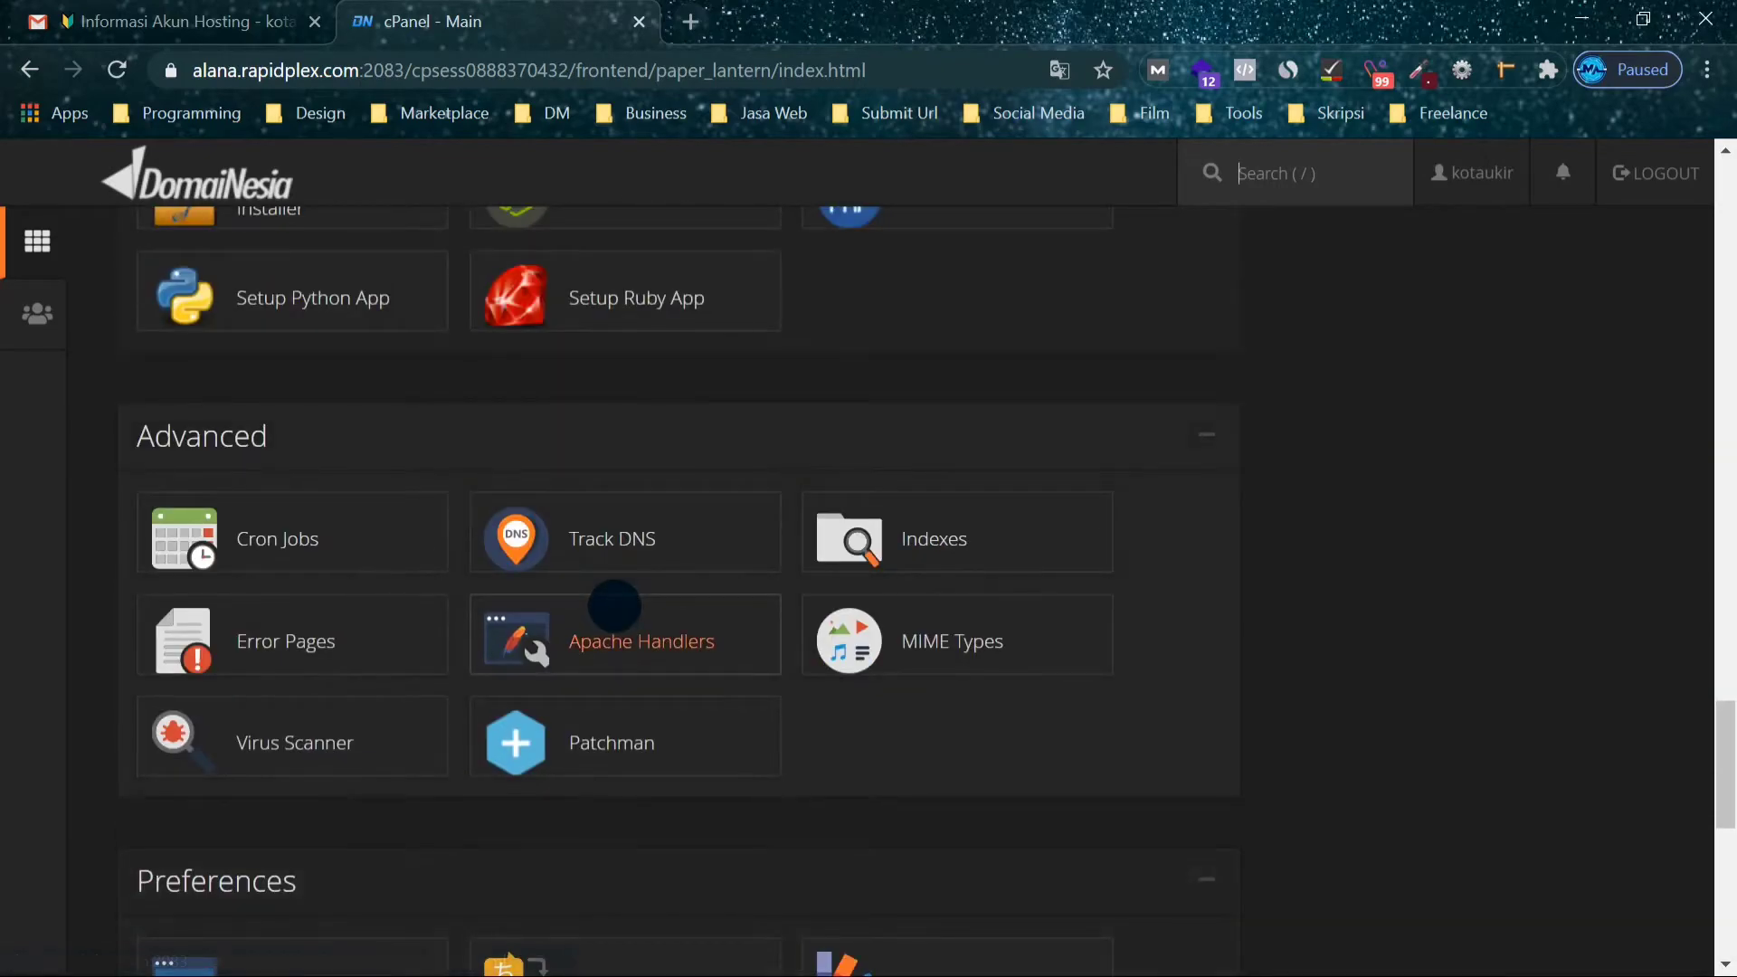
{"action": "scroll", "coordinate": [615, 606], "scroll_direction": "up", "scroll_amount": 3}
{"action": "scroll", "coordinate": [842, 543], "scroll_direction": "up", "scroll_amount": 1}
{"action": "scroll", "coordinate": [839, 574], "scroll_direction": "up", "scroll_amount": 4}
{"action": "scroll", "coordinate": [745, 512], "scroll_direction": "up", "scroll_amount": 5}
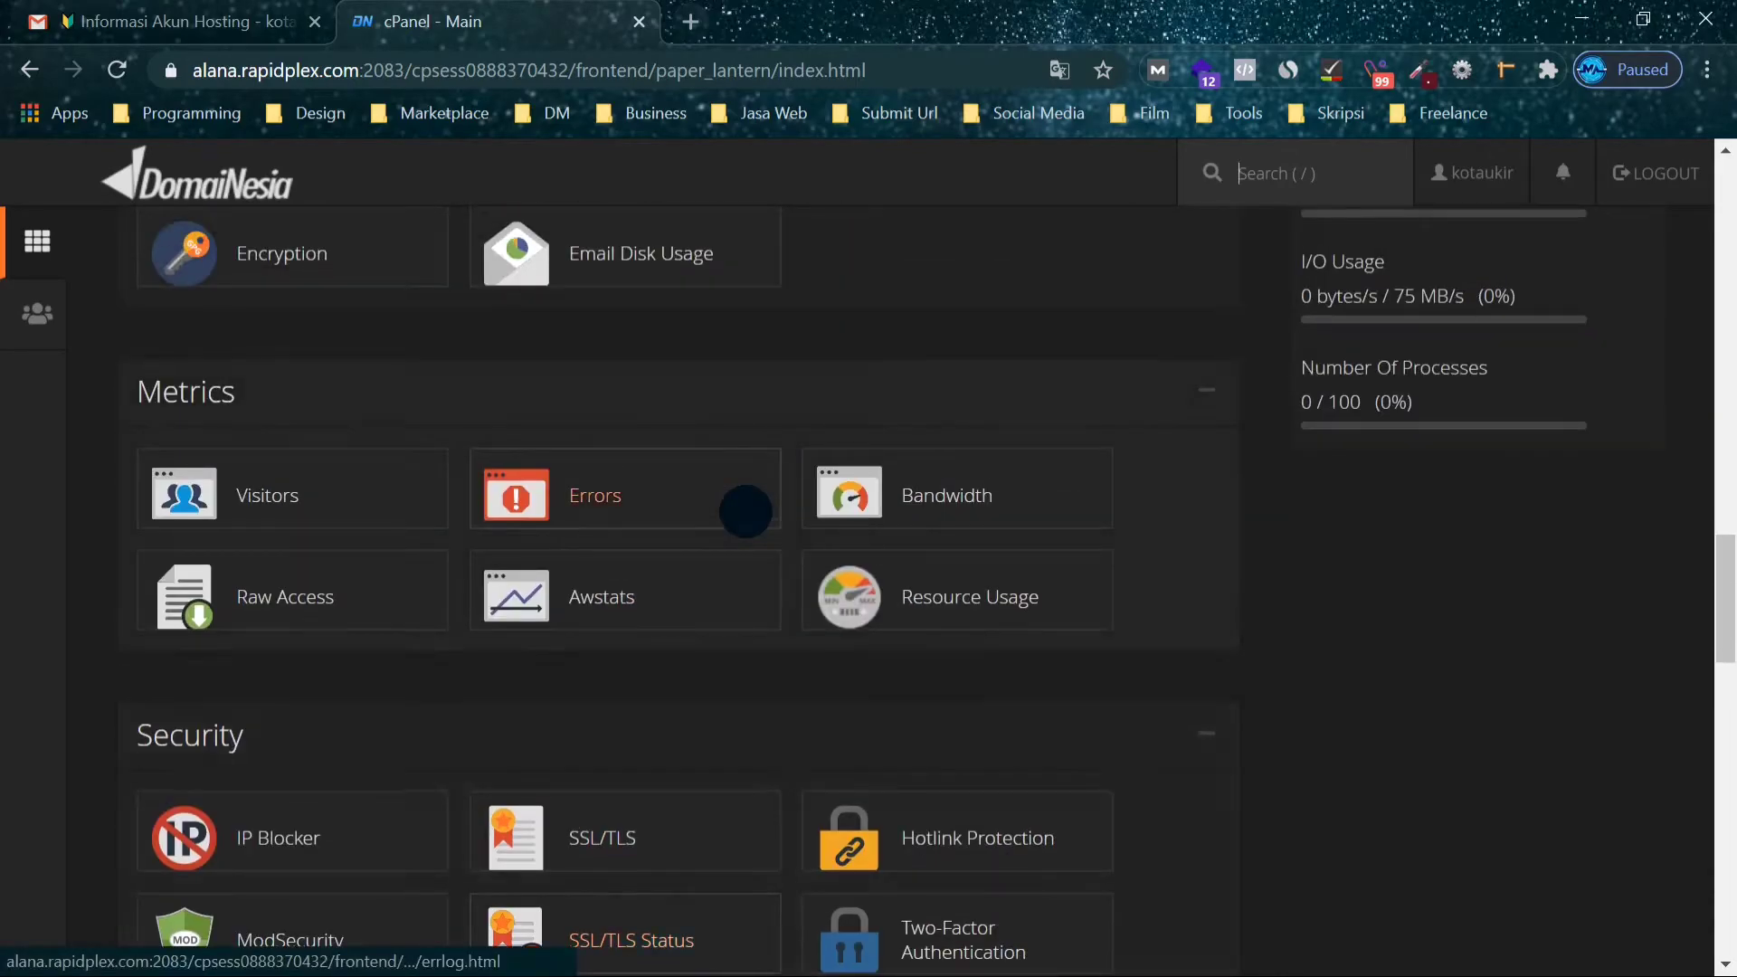
{"action": "scroll", "coordinate": [746, 512], "scroll_direction": "up", "scroll_amount": 15}
{"action": "scroll", "coordinate": [746, 512], "scroll_direction": "down", "scroll_amount": 10}
{"action": "scroll", "coordinate": [773, 539], "scroll_direction": "down", "scroll_amount": 5}
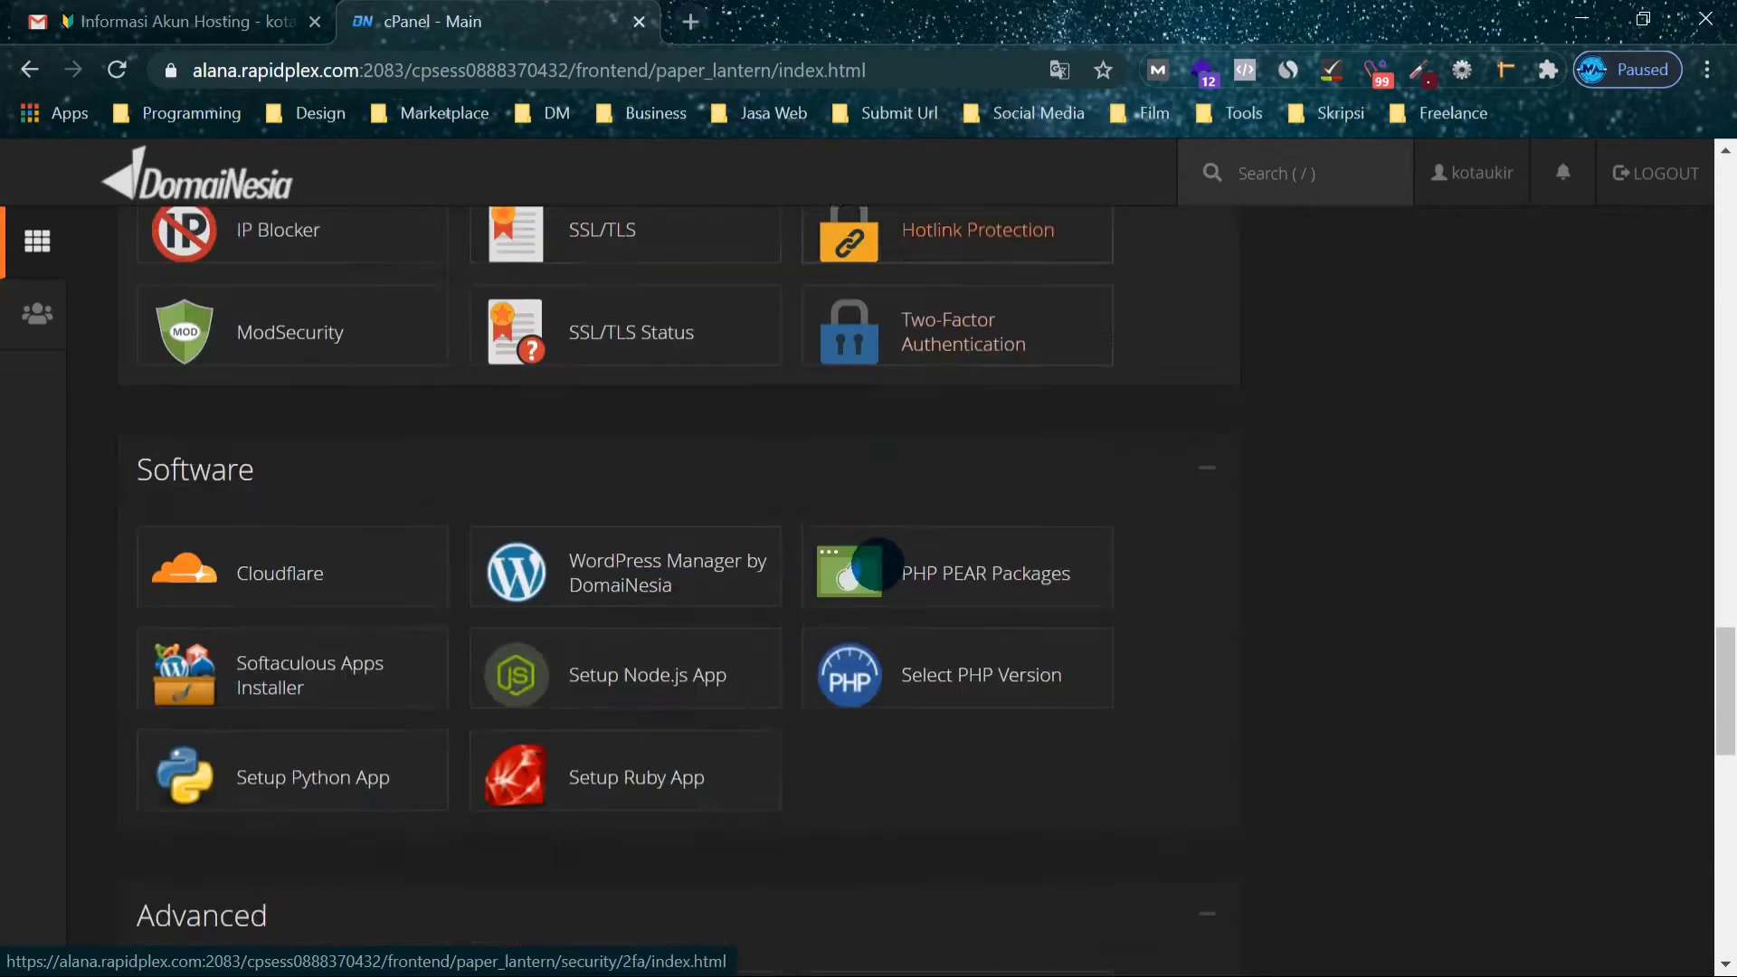
{"action": "scroll", "coordinate": [556, 594], "scroll_direction": "down", "scroll_amount": 2}
{"action": "scroll", "coordinate": [555, 594], "scroll_direction": "down", "scroll_amount": 11}
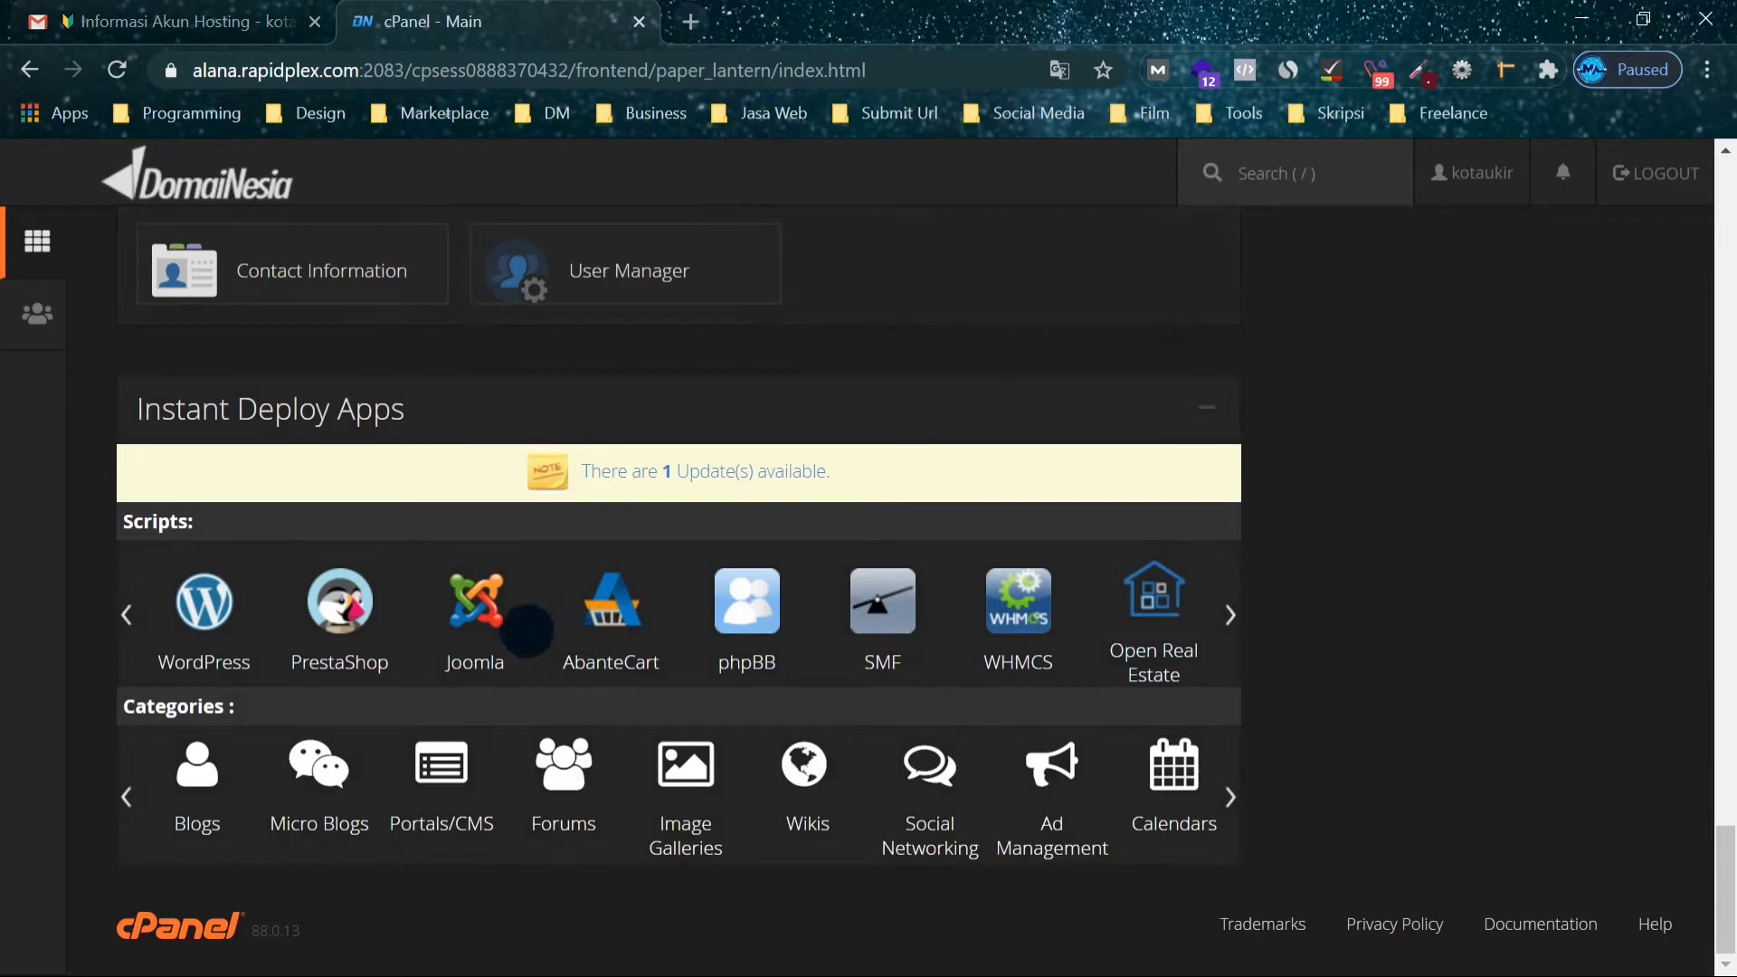
{"action": "scroll", "coordinate": [609, 608], "scroll_direction": "up", "scroll_amount": 9}
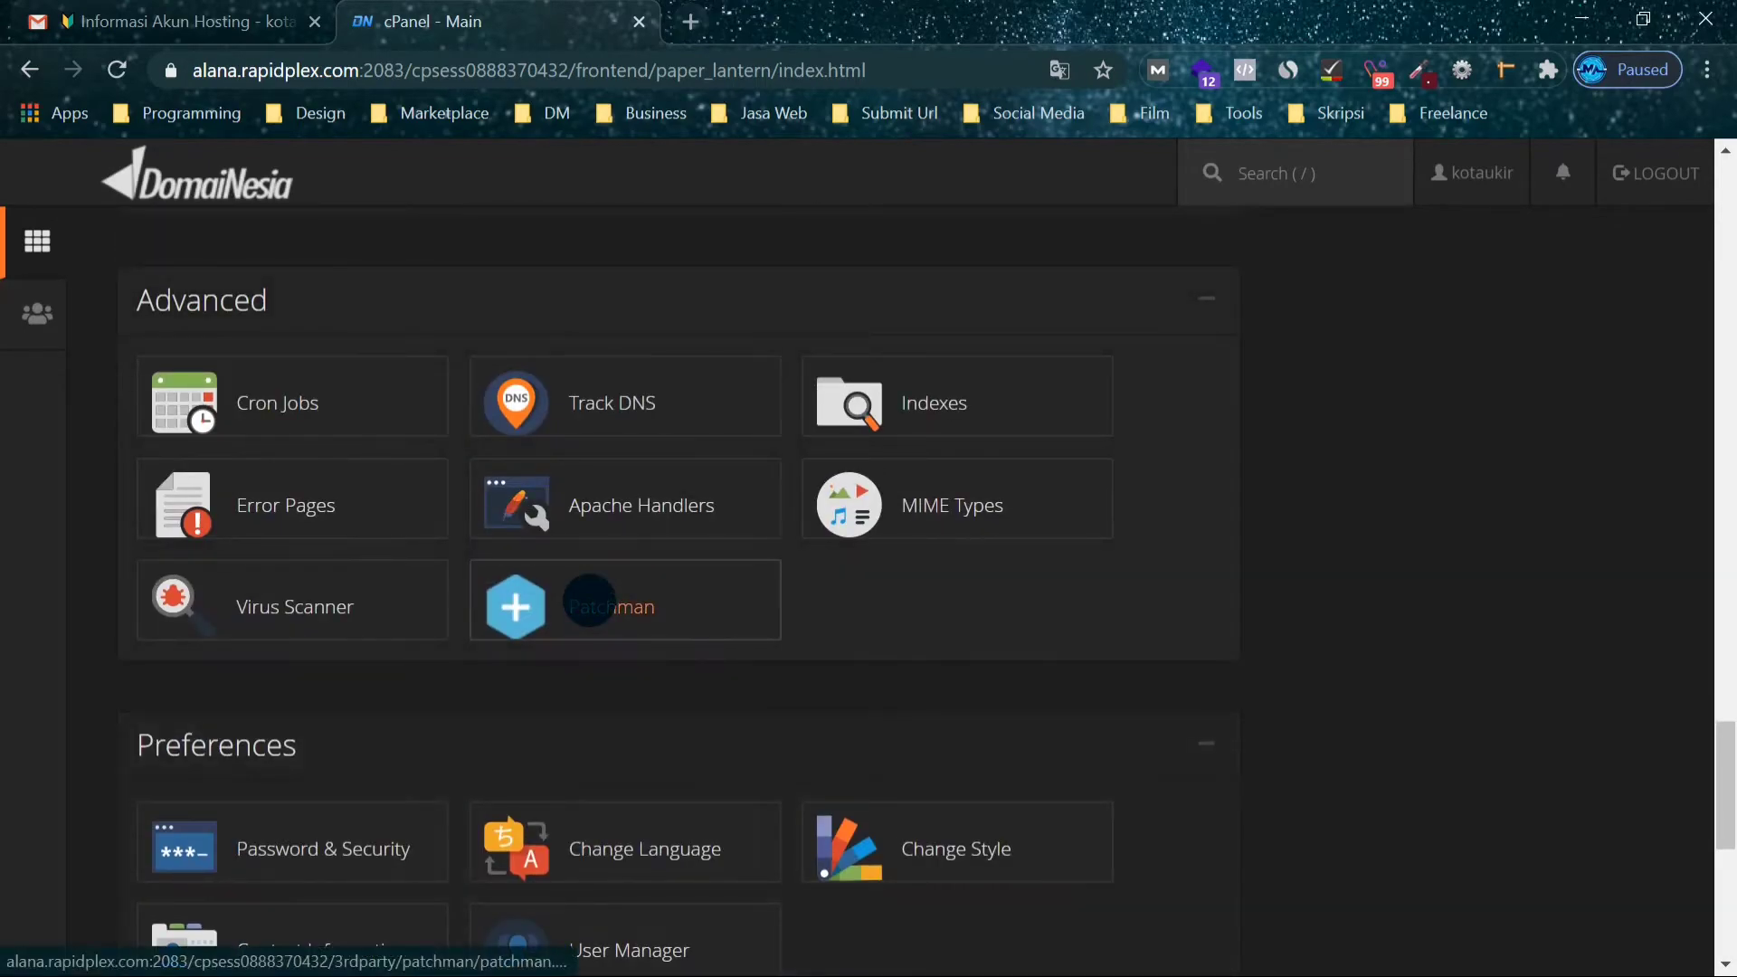
{"action": "scroll", "coordinate": [589, 601], "scroll_direction": "up", "scroll_amount": 5}
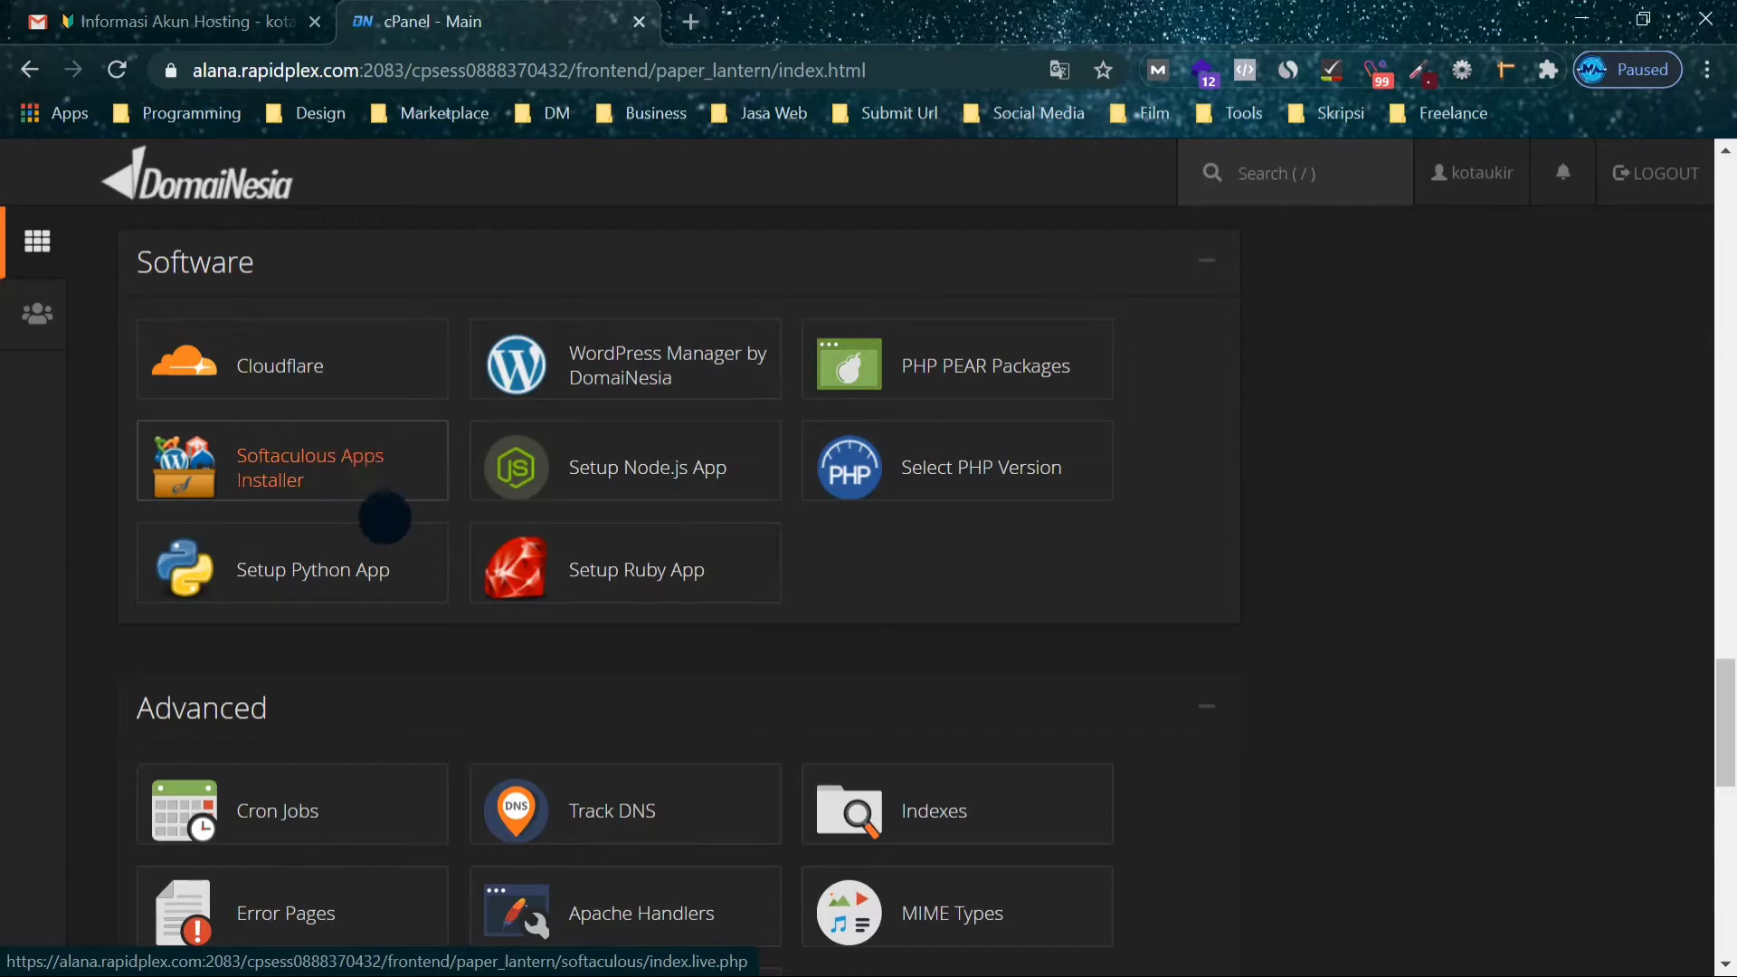
Open the WordPress script from Instant Deploy Apps and look over its overview page.
{"action": "scroll", "coordinate": [364, 481], "scroll_direction": "down", "scroll_amount": 10}
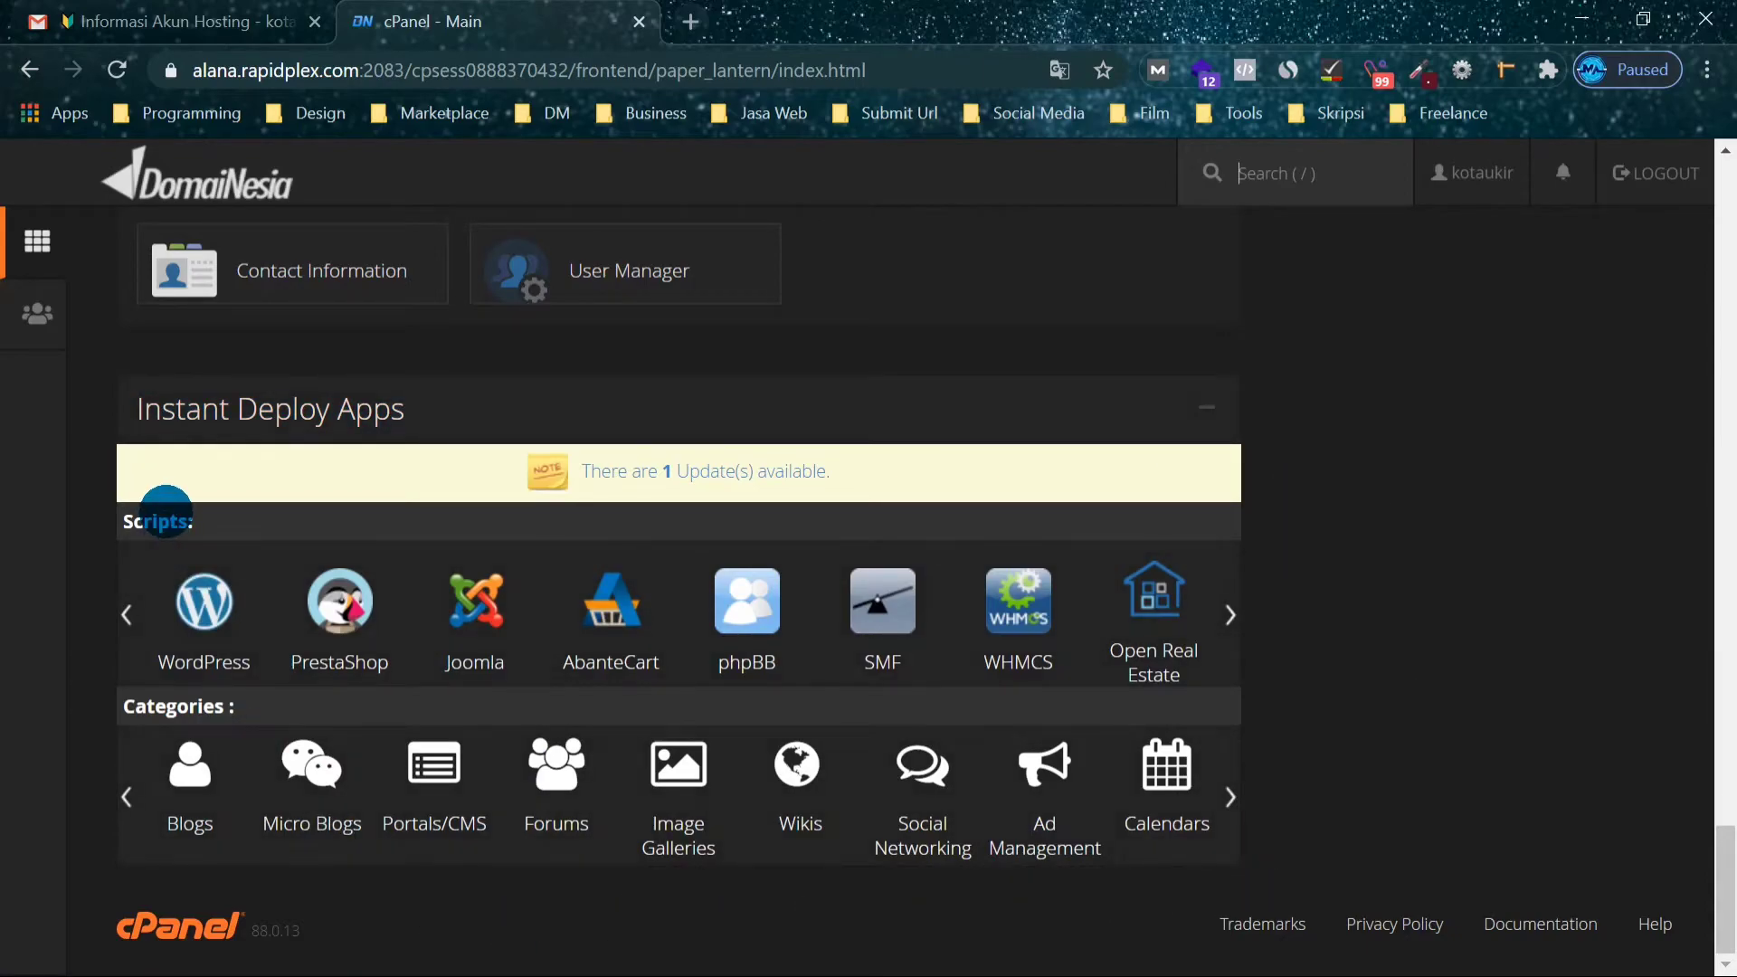
{"action": "left_click", "coordinate": [204, 602]}
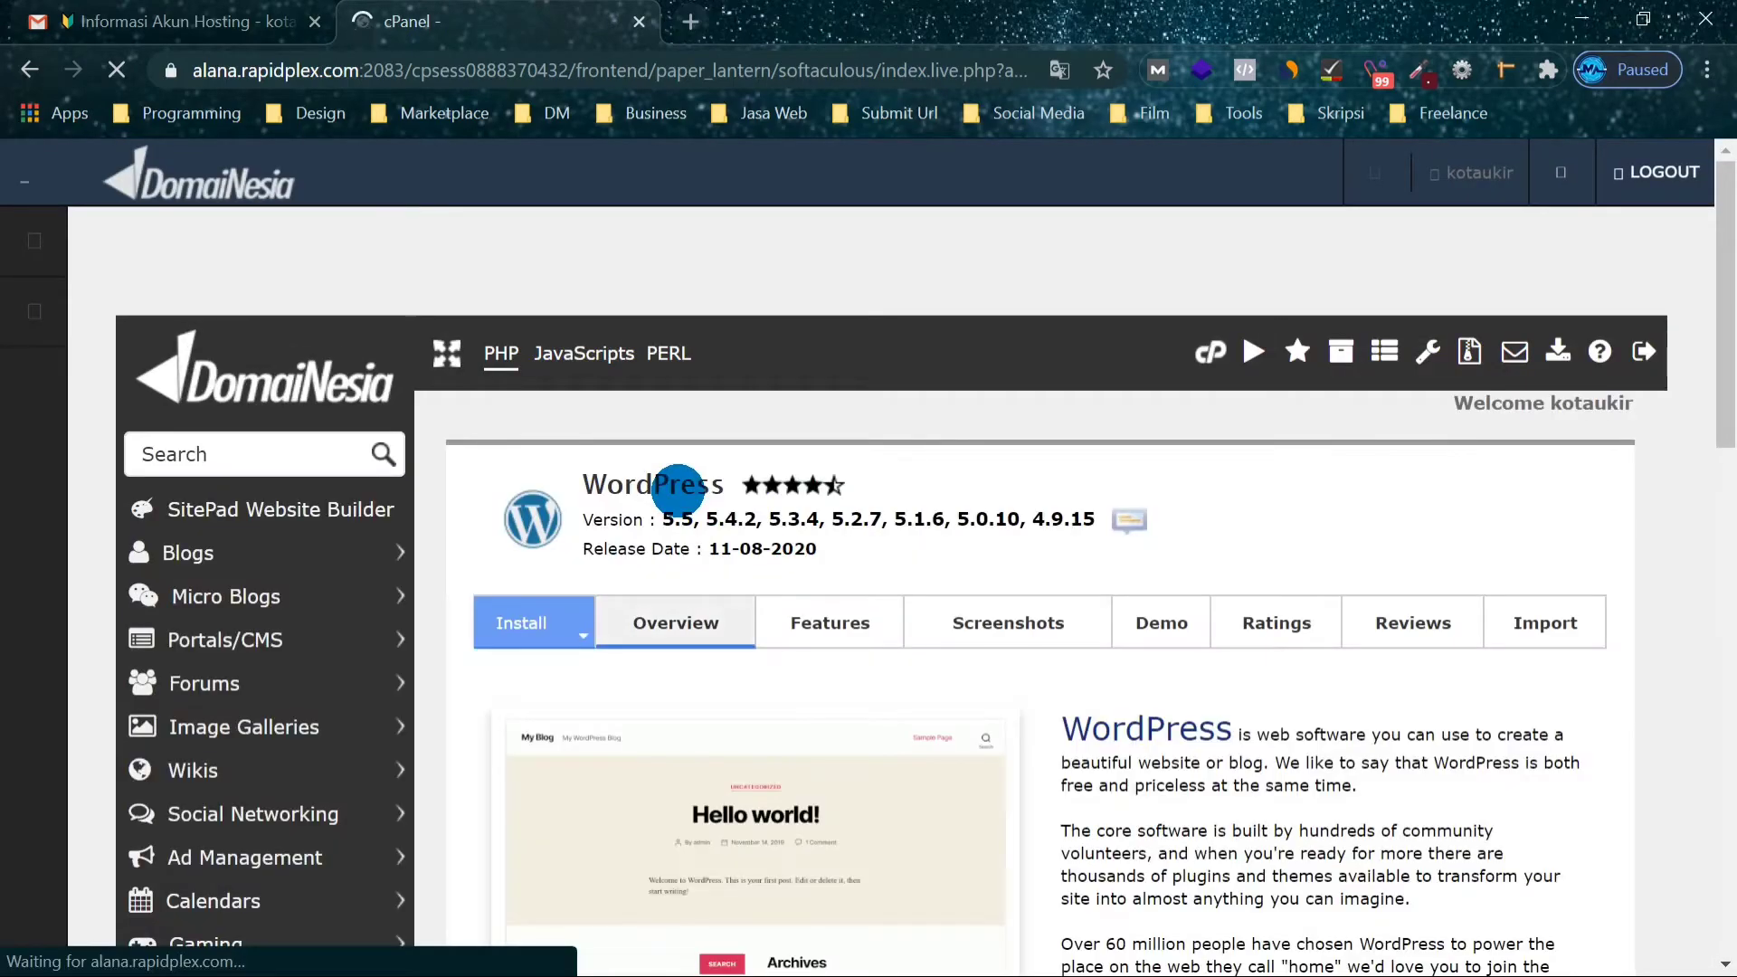
{"action": "left_click_drag", "start_coordinate": [1736, 273], "coordinate": [1730, 411]}
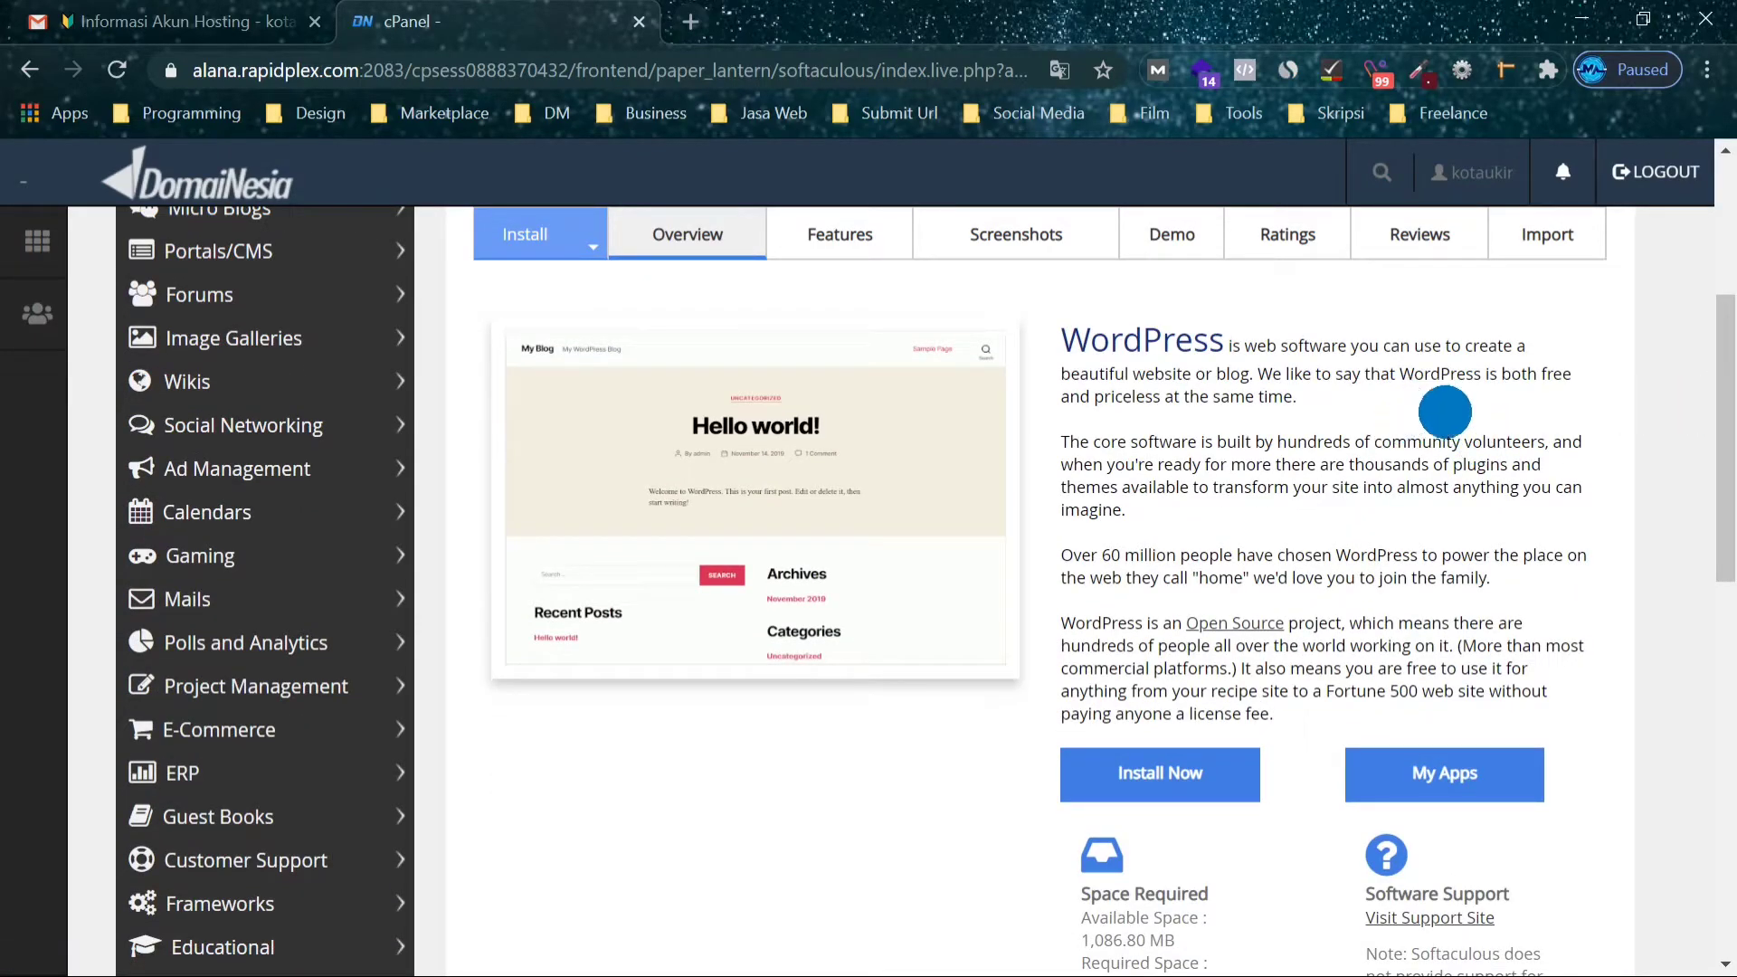
{"action": "left_click_drag", "start_coordinate": [1729, 405], "coordinate": [1723, 352]}
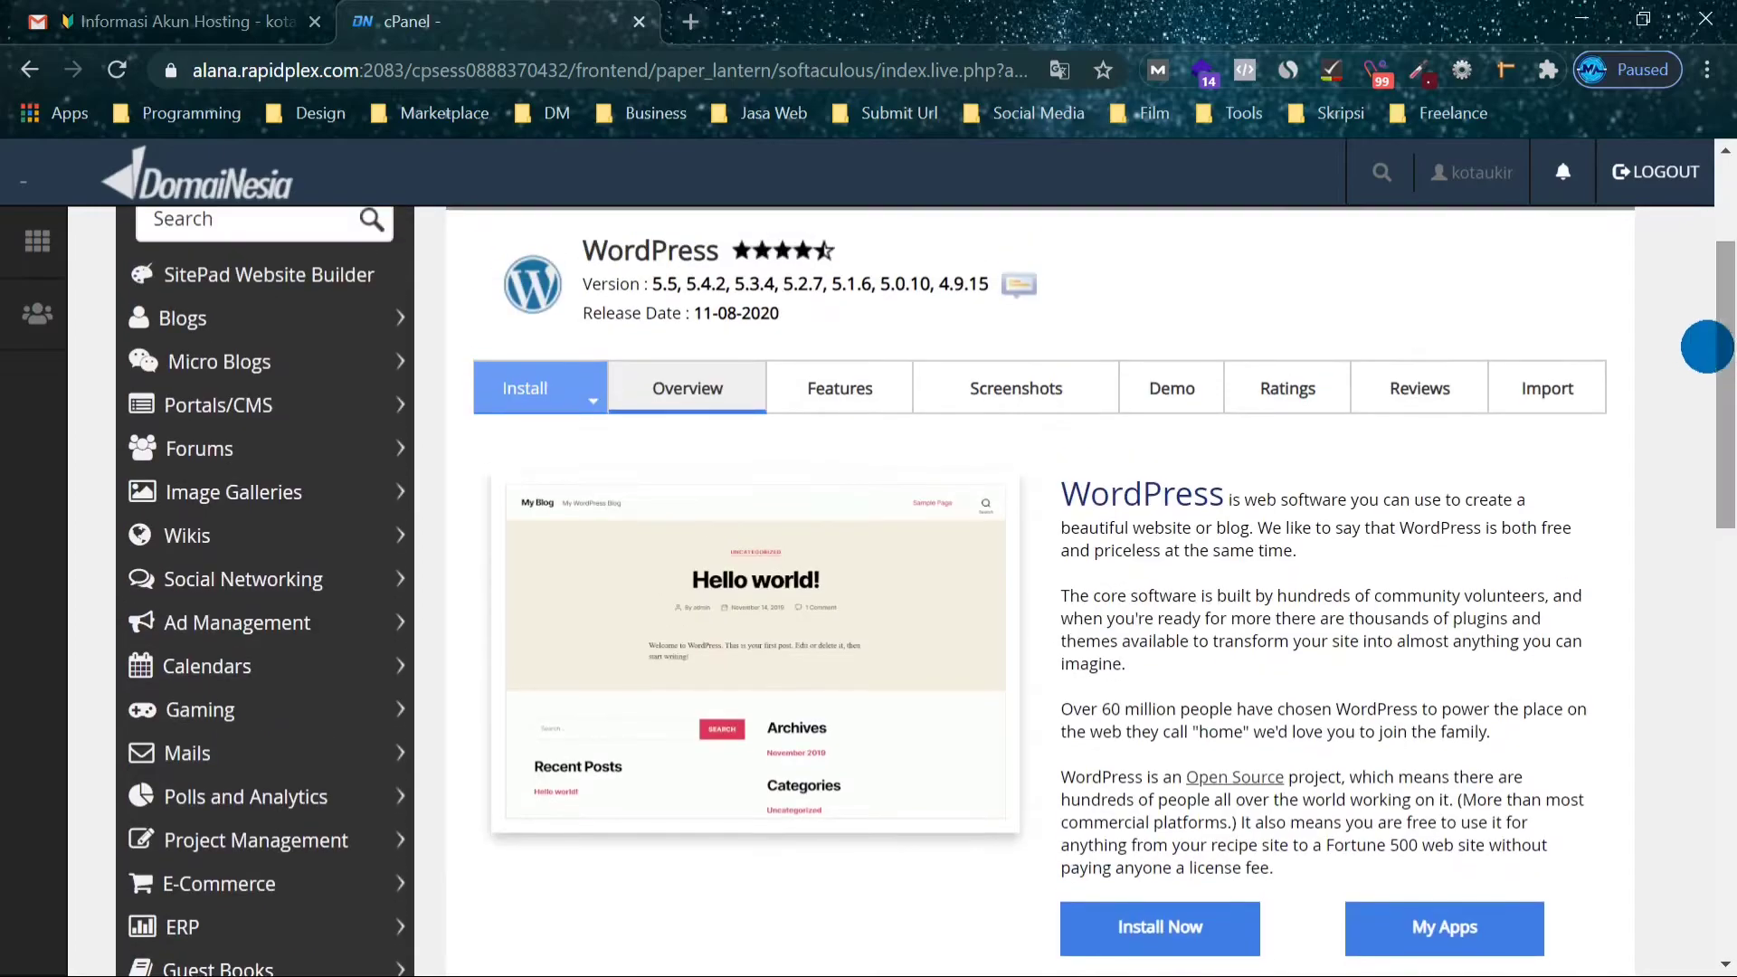
Start the WordPress installation to open its Software Setup form.
{"action": "scroll", "coordinate": [1276, 489], "scroll_direction": "down", "scroll_amount": 3}
{"action": "left_click", "coordinate": [1131, 651]}
{"action": "scroll", "coordinate": [910, 522], "scroll_direction": "up", "scroll_amount": 1}
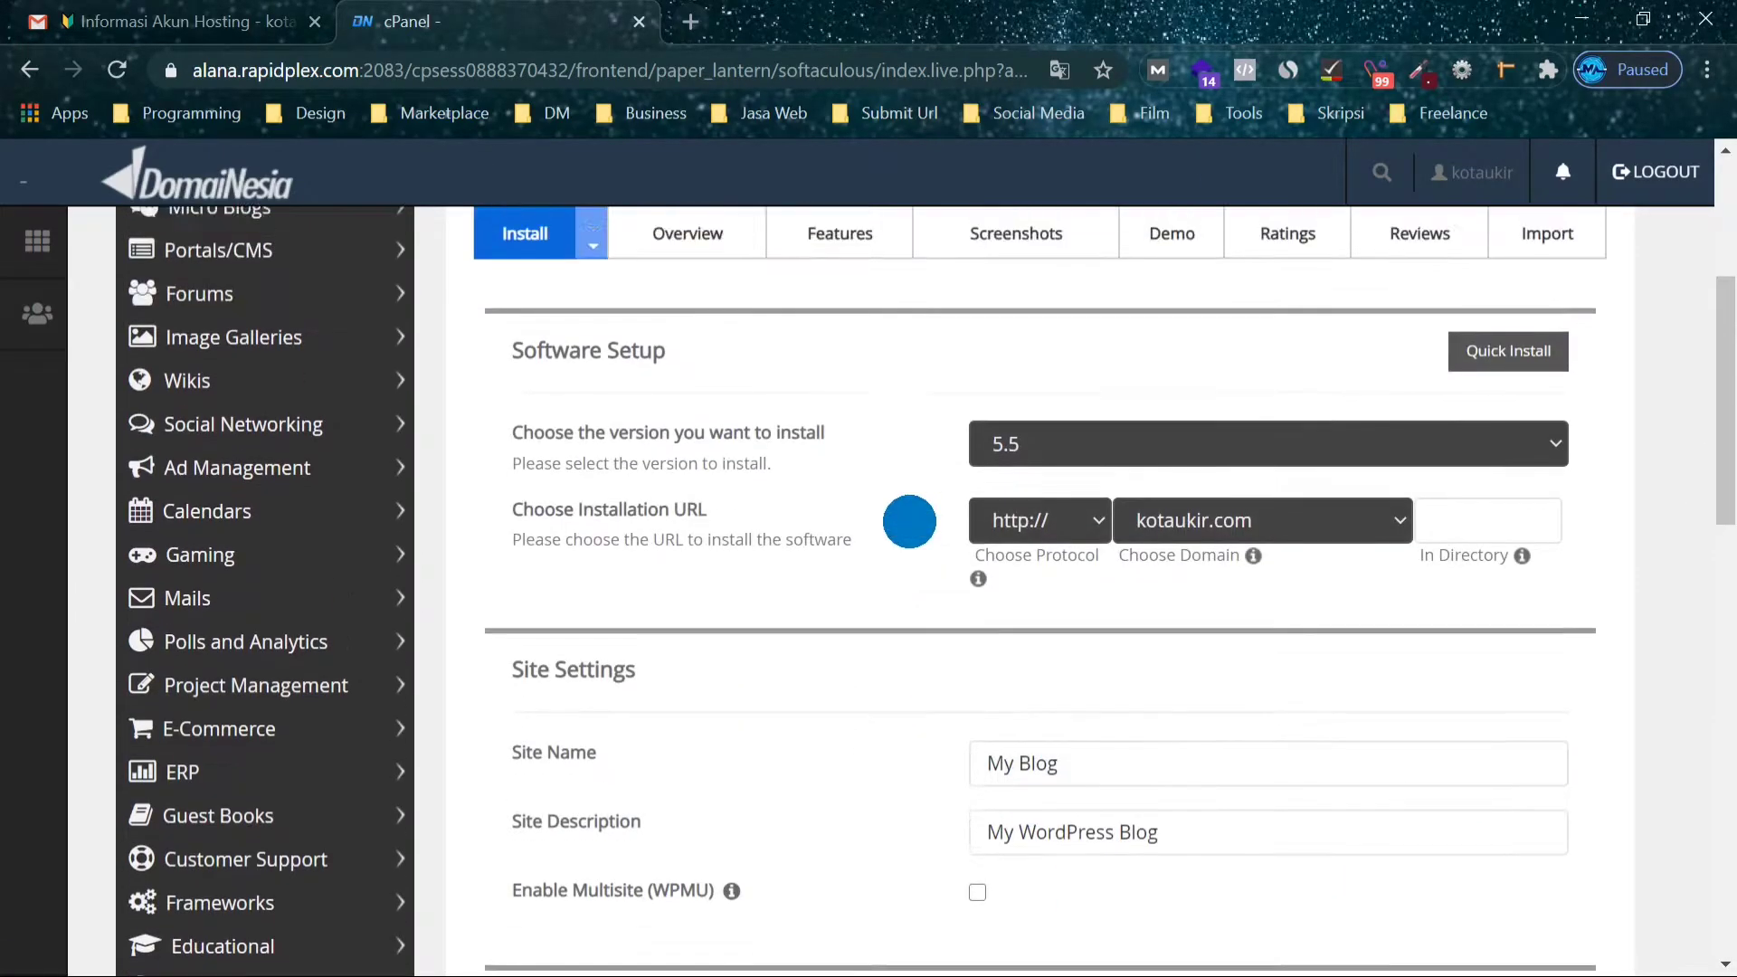
{"action": "mouse_move", "coordinate": [1732, 390]}
{"action": "left_mouse_down"}
{"action": "mouse_move", "coordinate": [1732, 342]}
{"action": "mouse_move", "coordinate": [1728, 778]}
{"action": "mouse_move", "coordinate": [1728, 394]}
{"action": "left_mouse_up"}
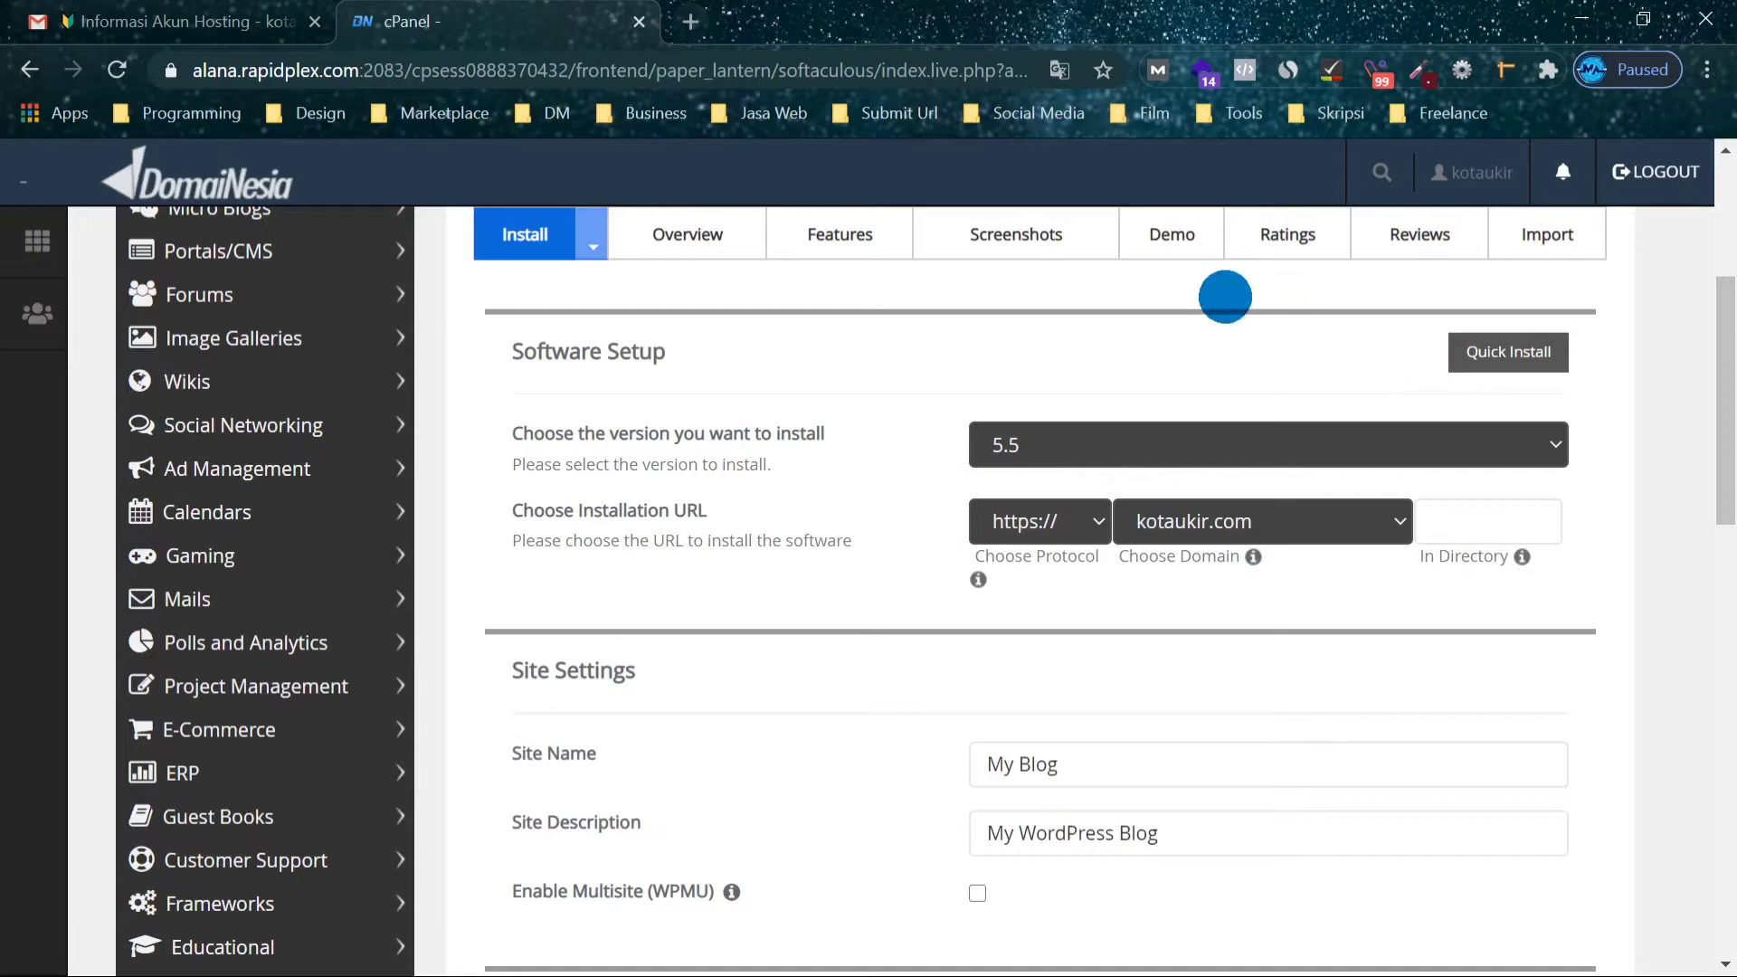
Review the WordPress versions offered for installation and choose version 5.5.
{"action": "scroll", "coordinate": [843, 540], "scroll_direction": "down", "scroll_amount": 1}
{"action": "scroll", "coordinate": [905, 534], "scroll_direction": "down", "scroll_amount": 1}
{"action": "left_click", "coordinate": [1170, 307]}
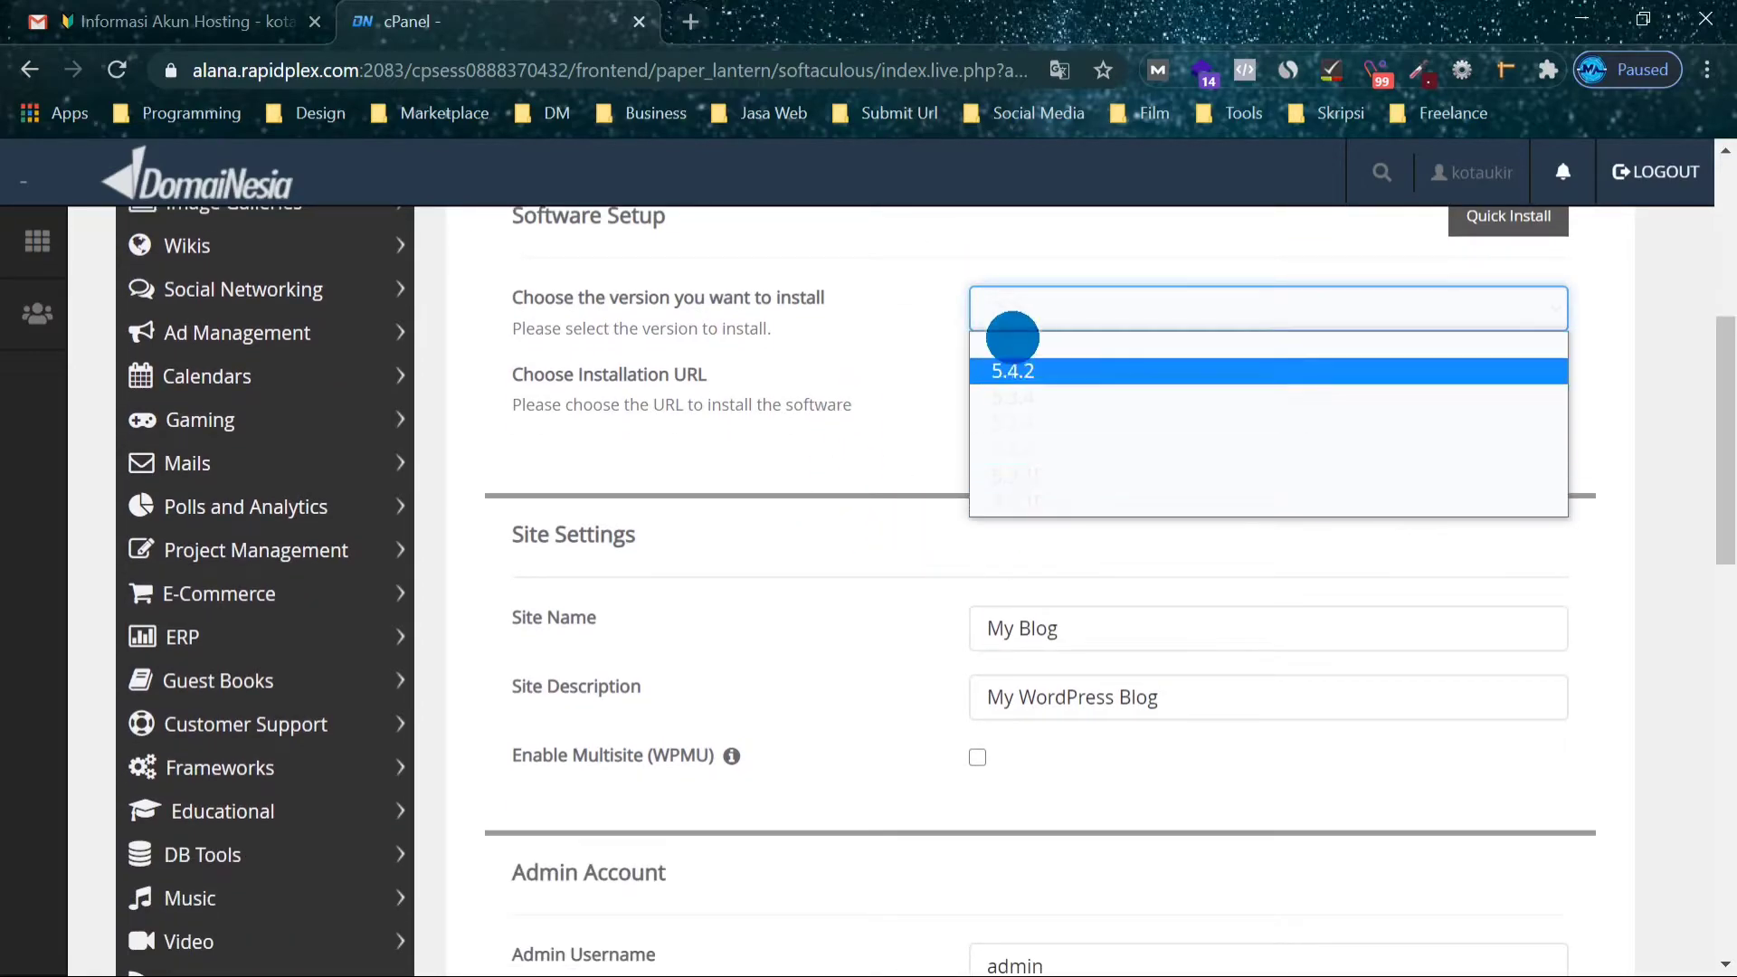
{"action": "left_click", "coordinate": [904, 326]}
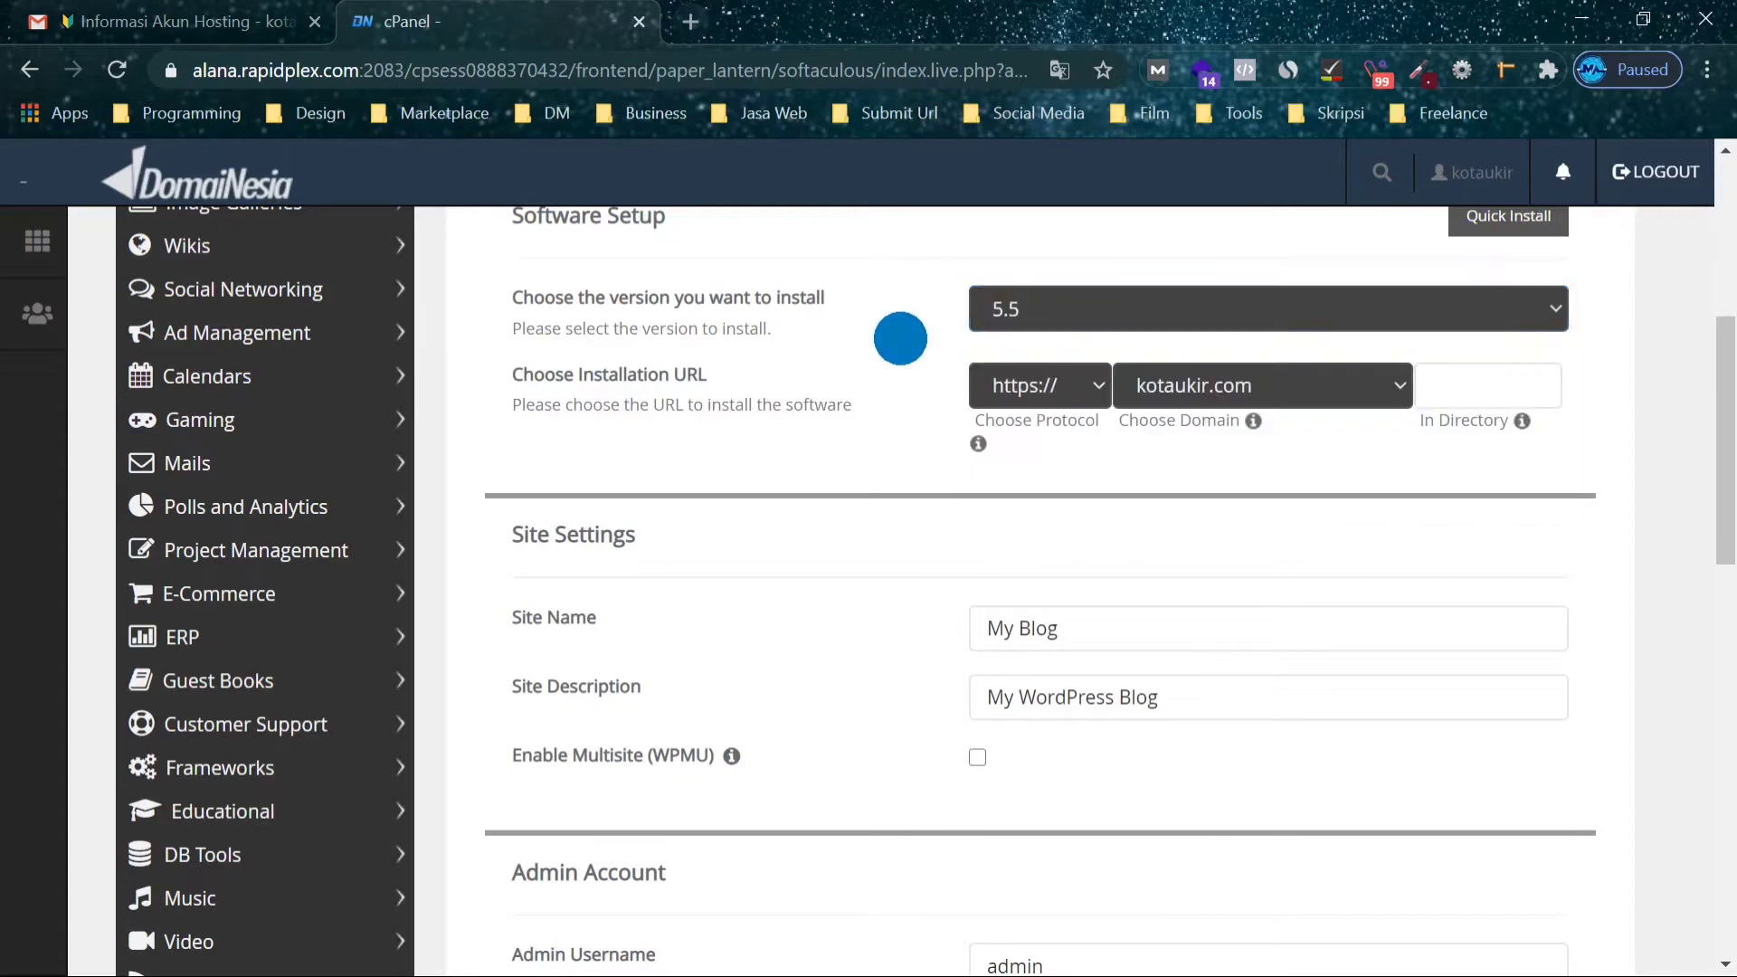
{"action": "scroll", "coordinate": [1109, 612], "scroll_direction": "up", "scroll_amount": 1}
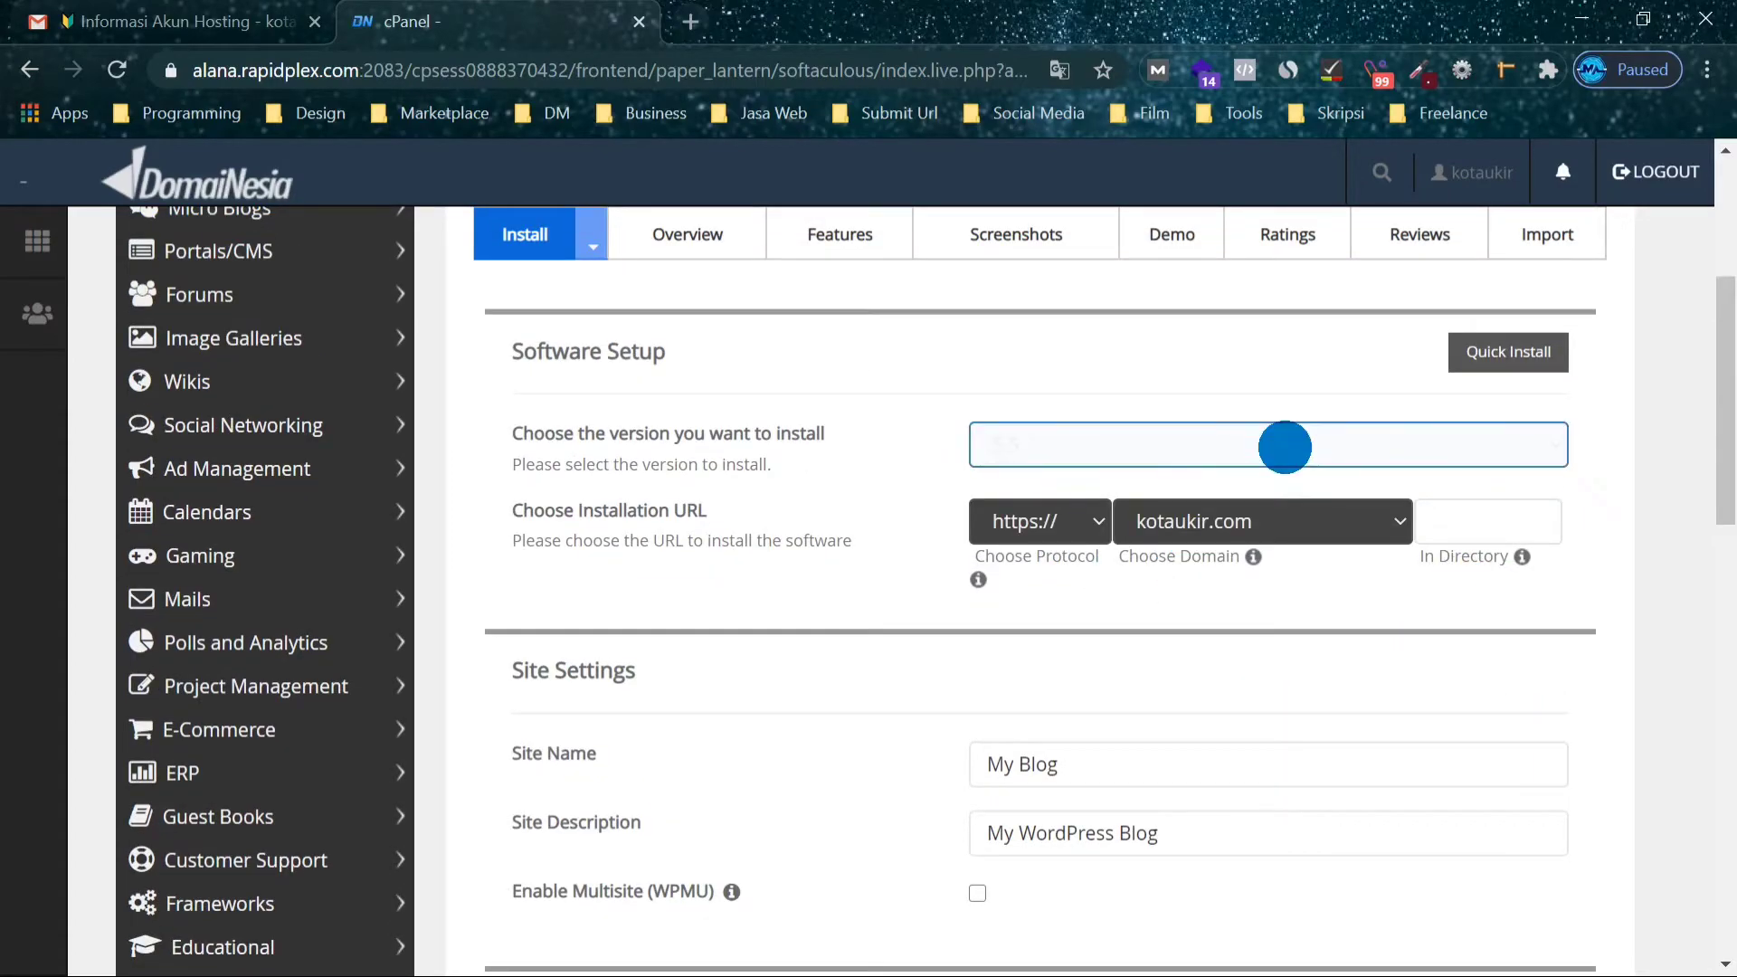
{"action": "left_click", "coordinate": [1284, 447]}
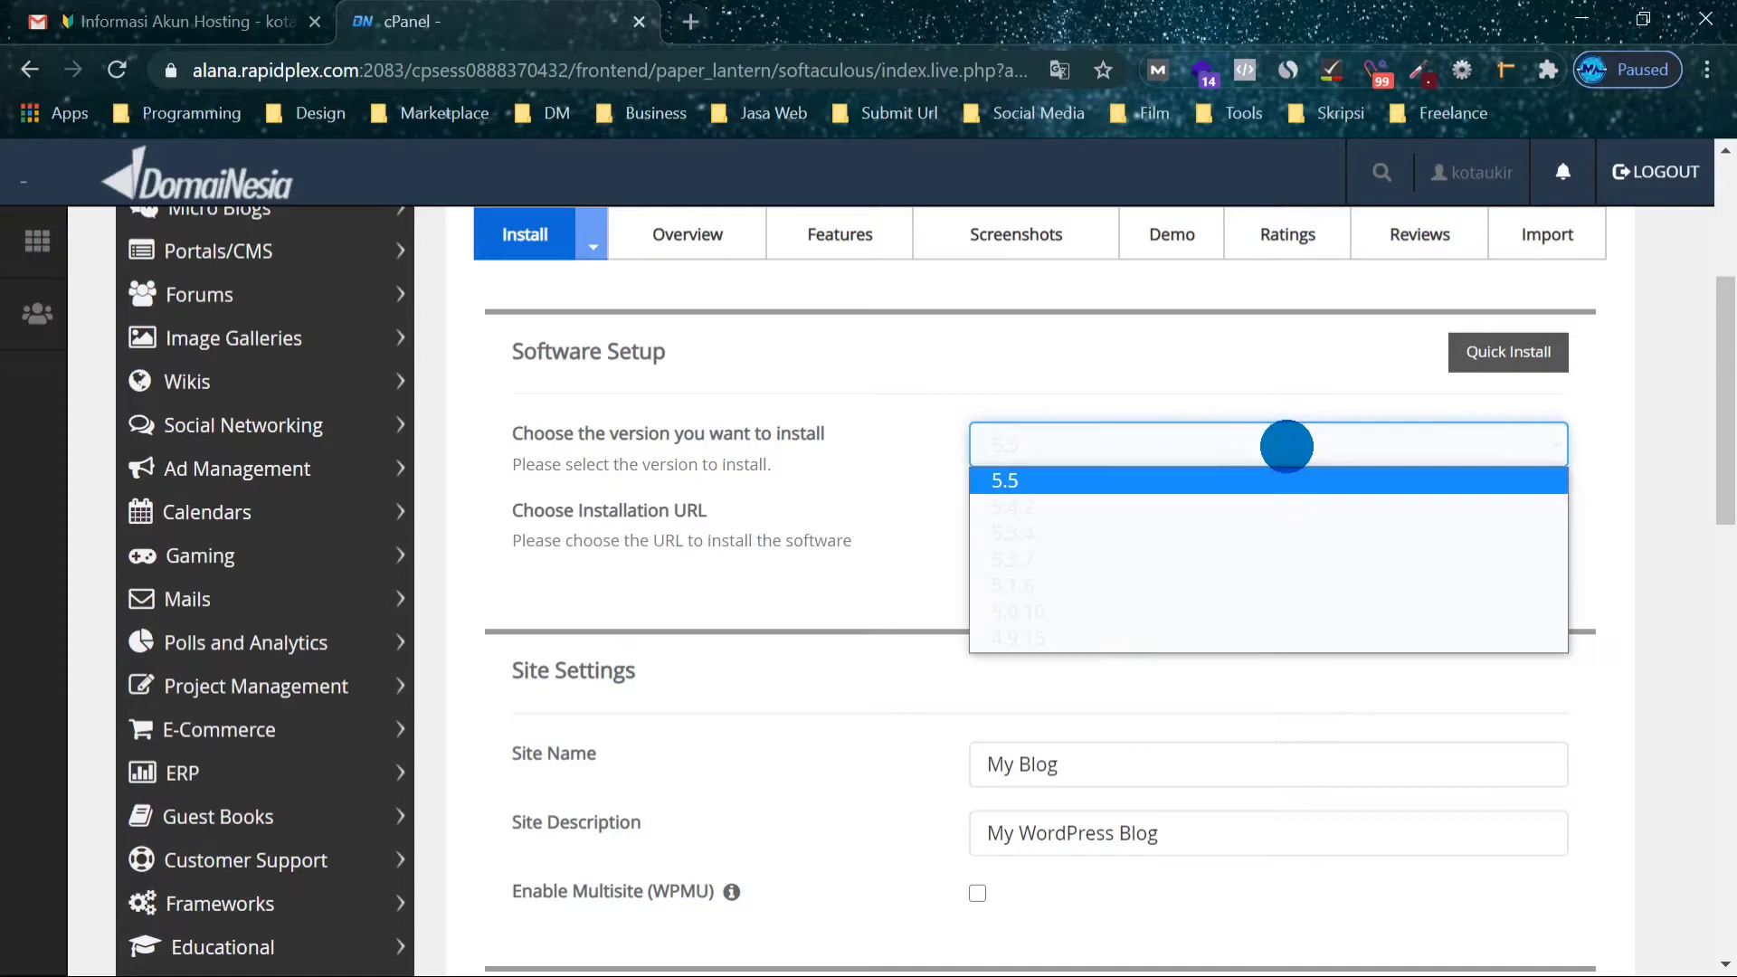
{"action": "left_click", "coordinate": [1086, 472]}
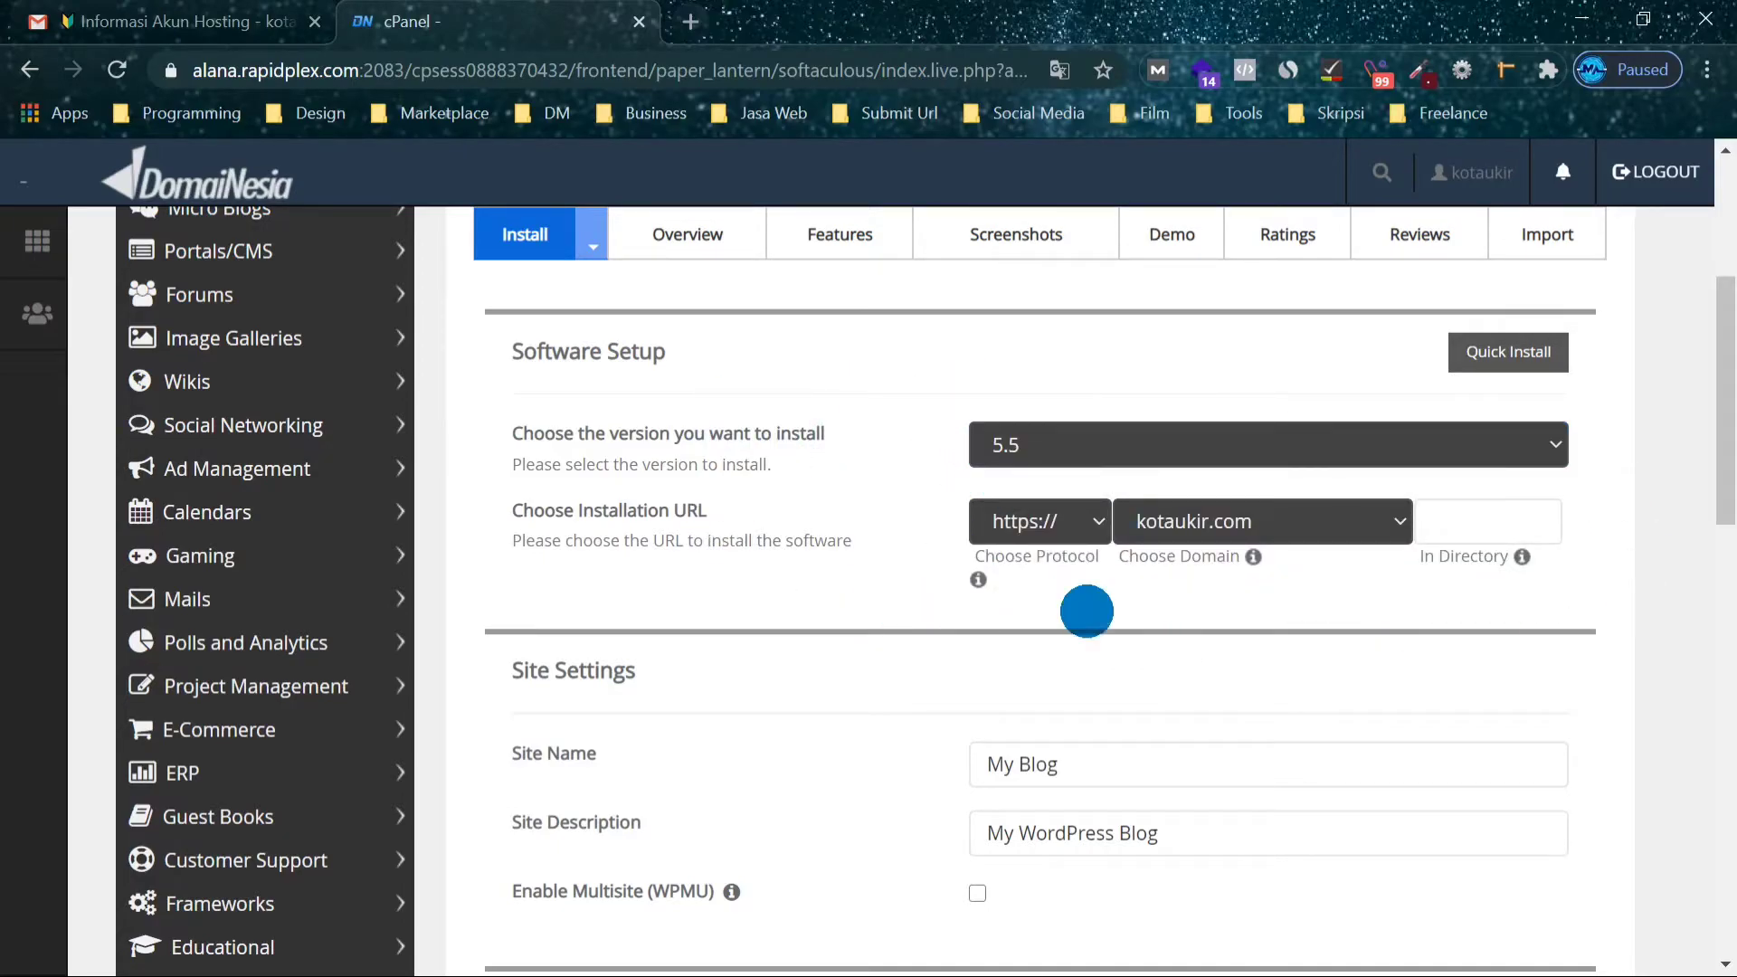
{"action": "left_click", "coordinate": [1054, 438]}
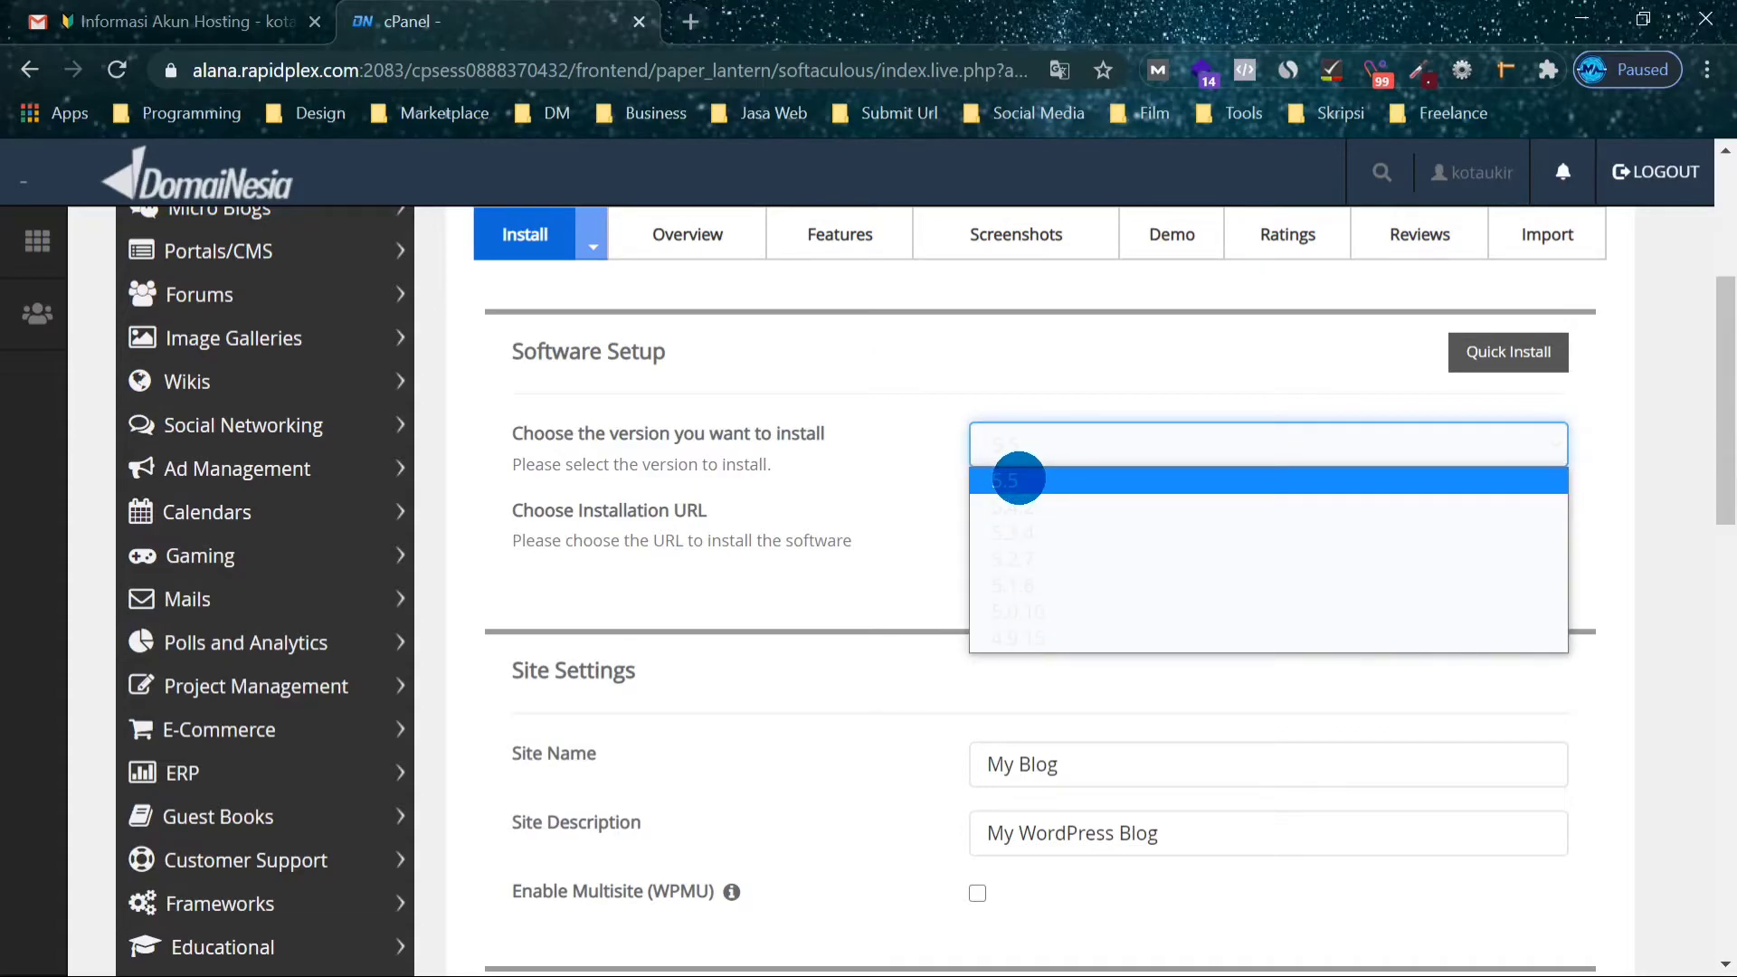
{"action": "left_click", "coordinate": [1019, 477]}
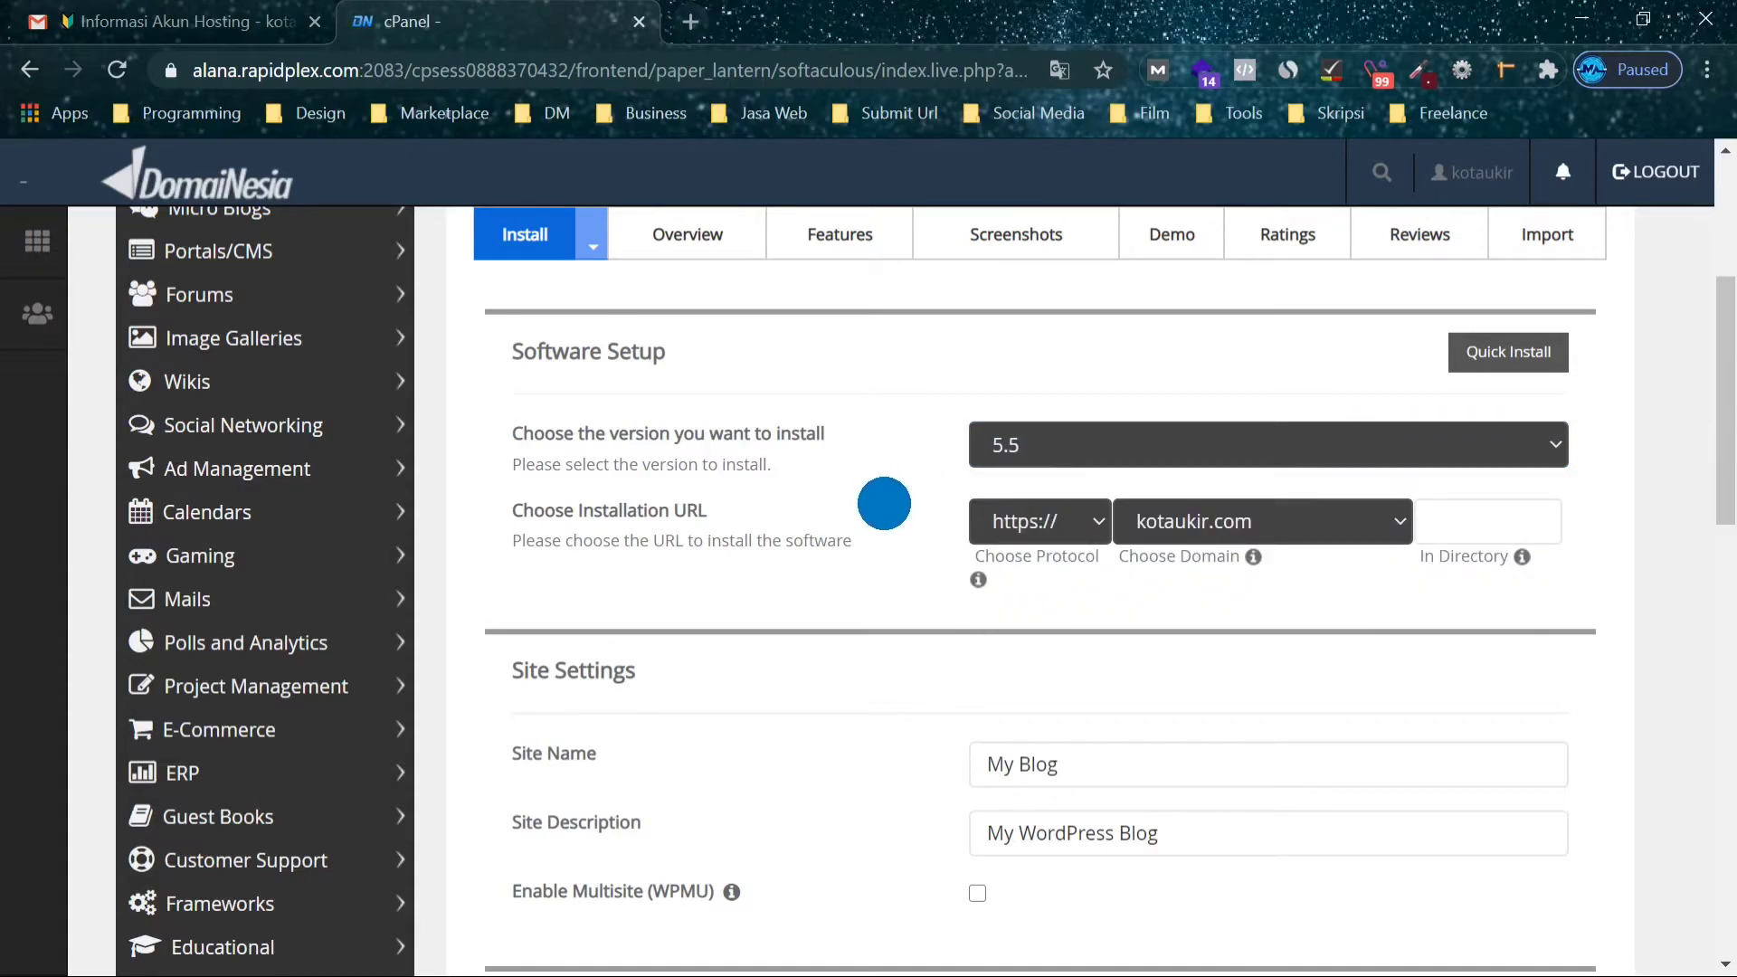
{"action": "scroll", "coordinate": [884, 503], "scroll_direction": "down", "scroll_amount": 1}
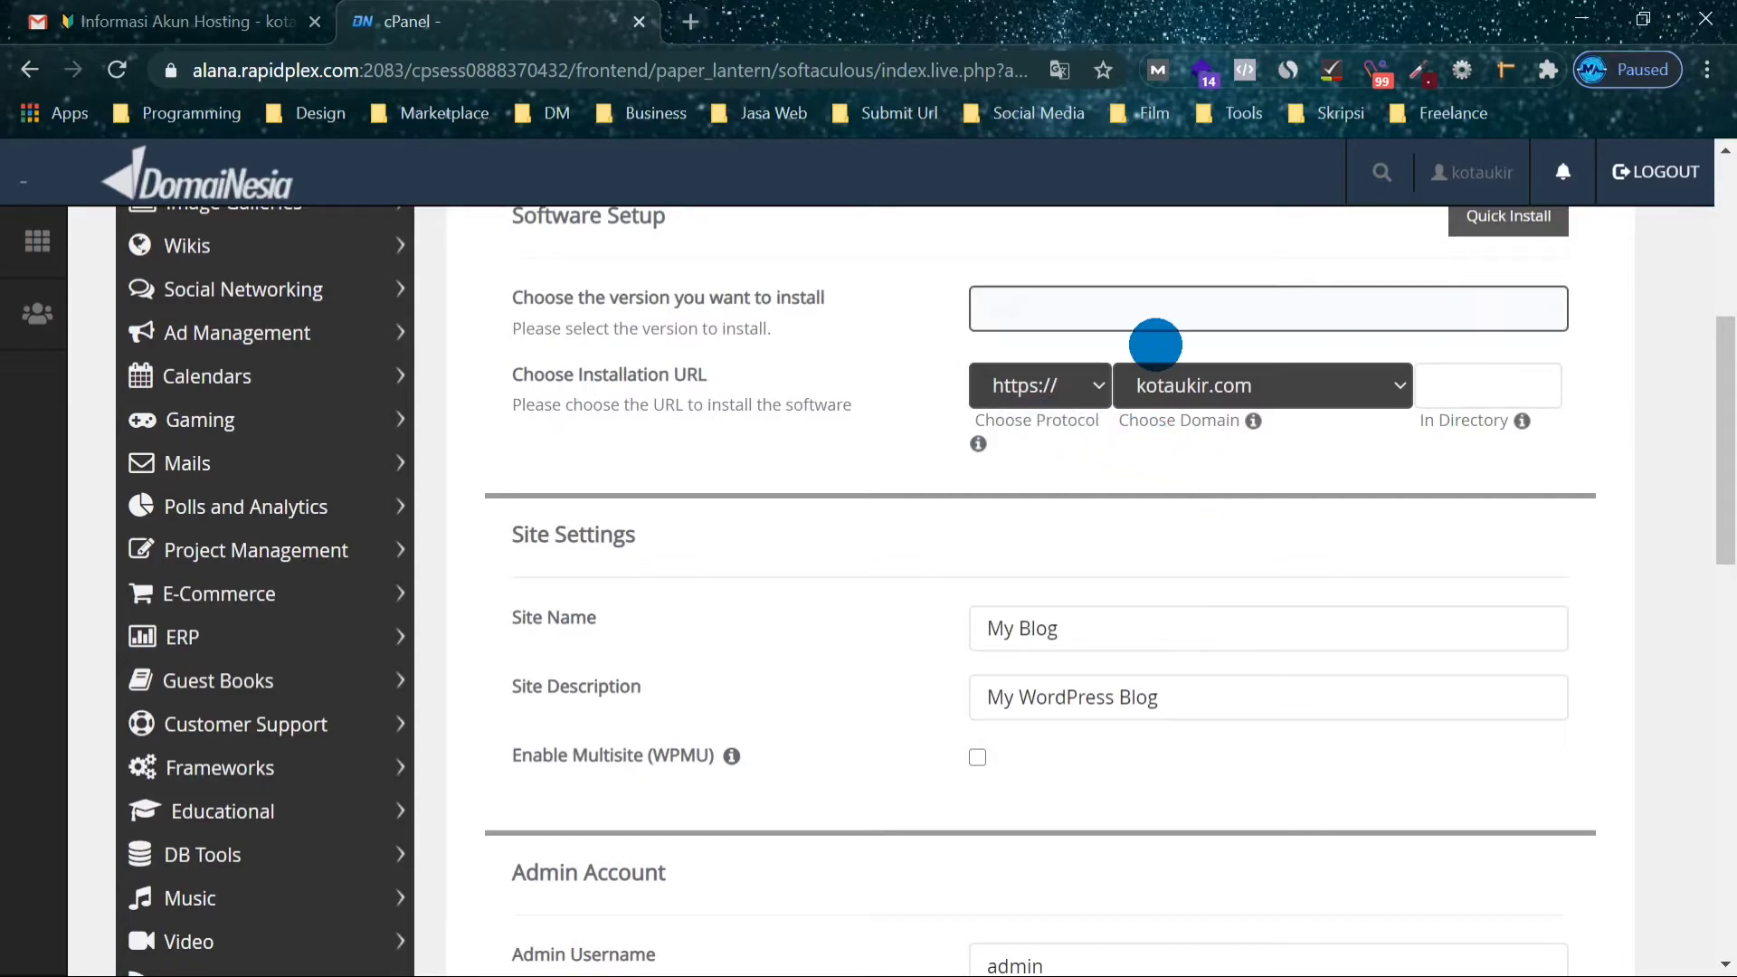
{"action": "left_click", "coordinate": [1097, 384]}
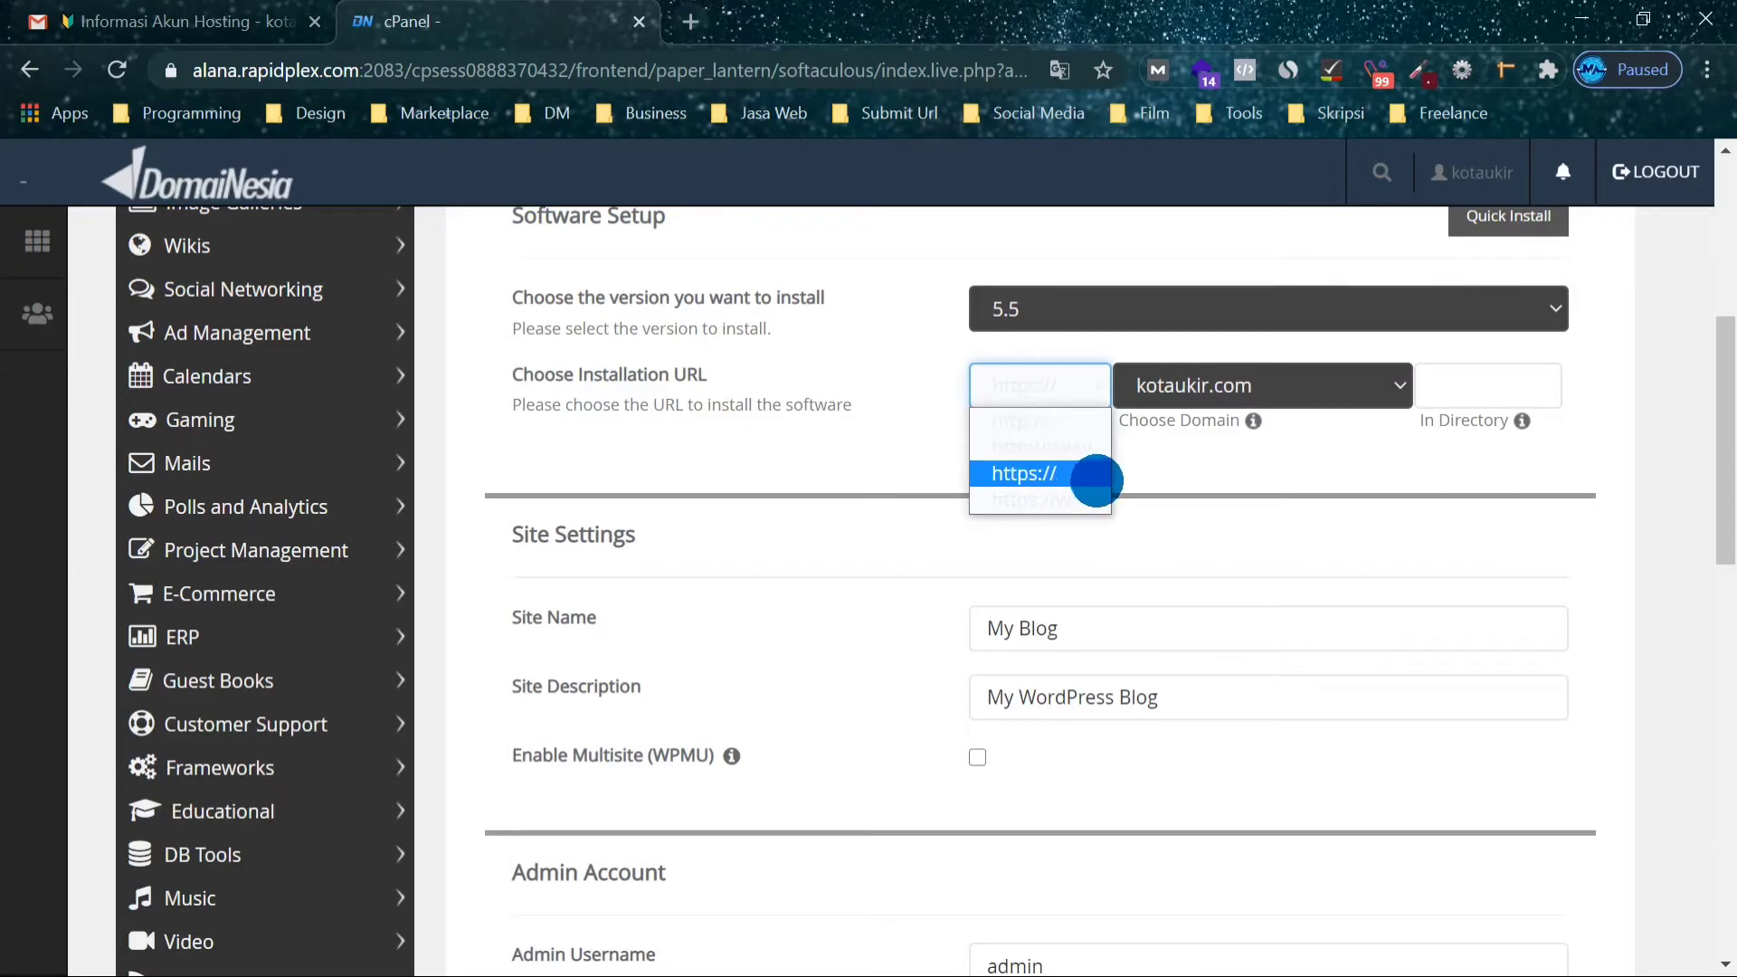
{"action": "left_click", "coordinate": [1029, 499]}
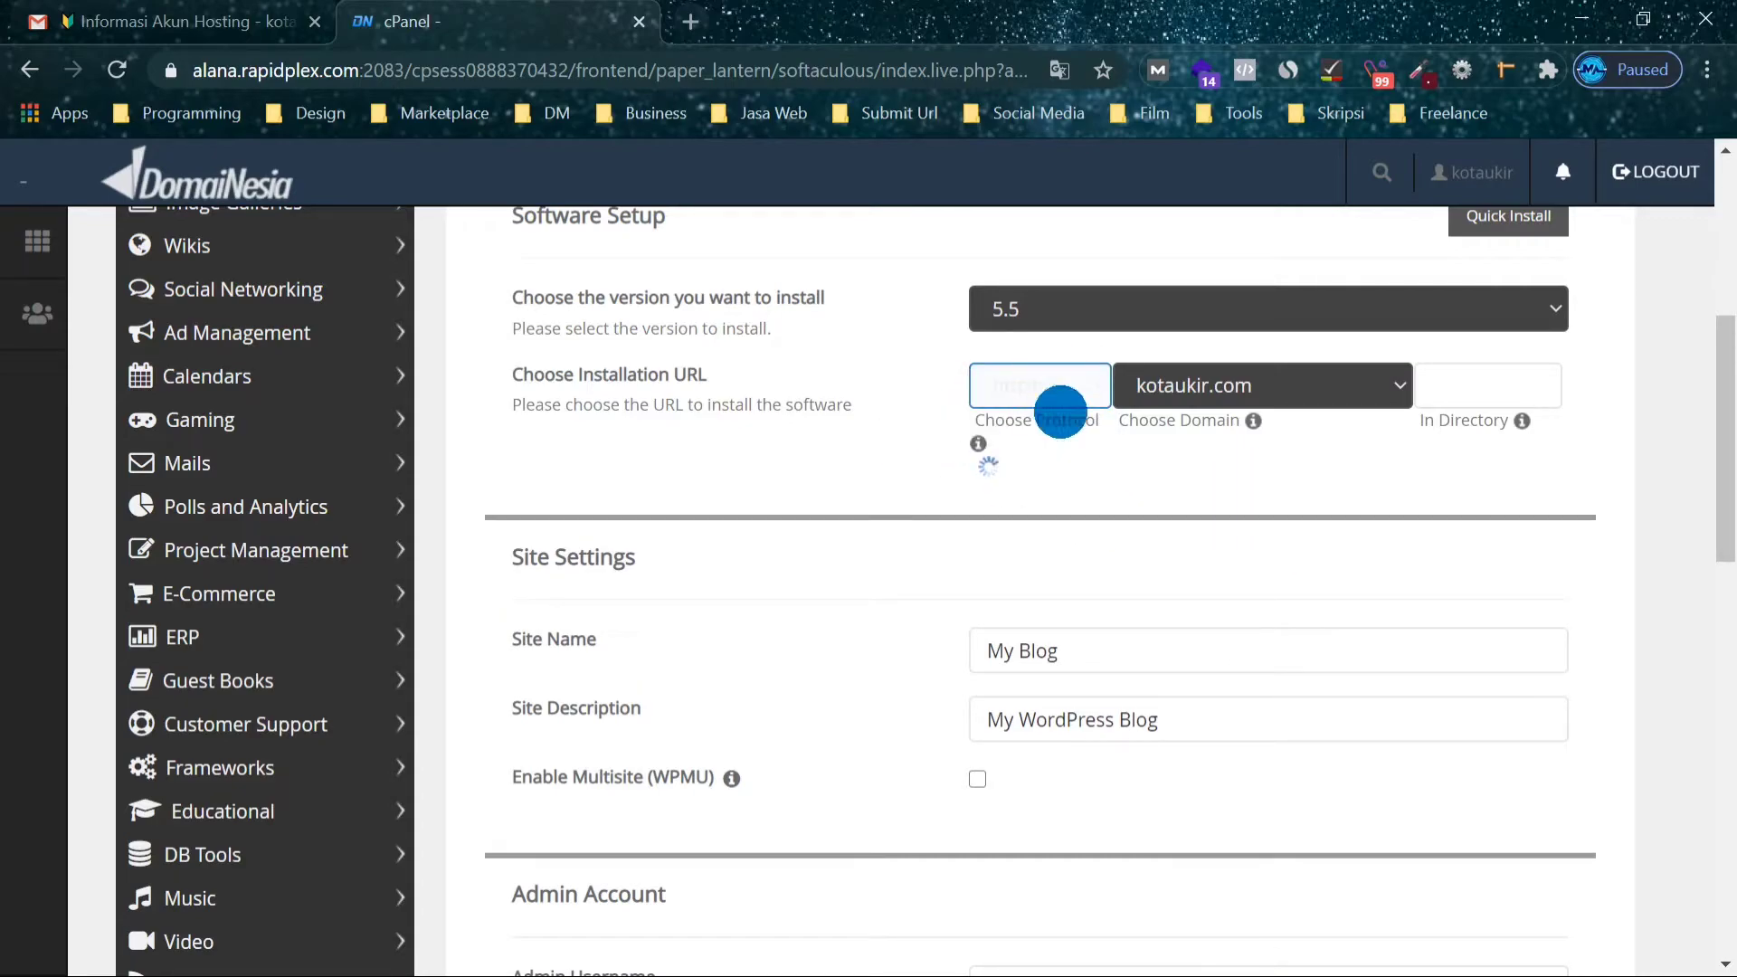
{"action": "left_click", "coordinate": [1095, 387]}
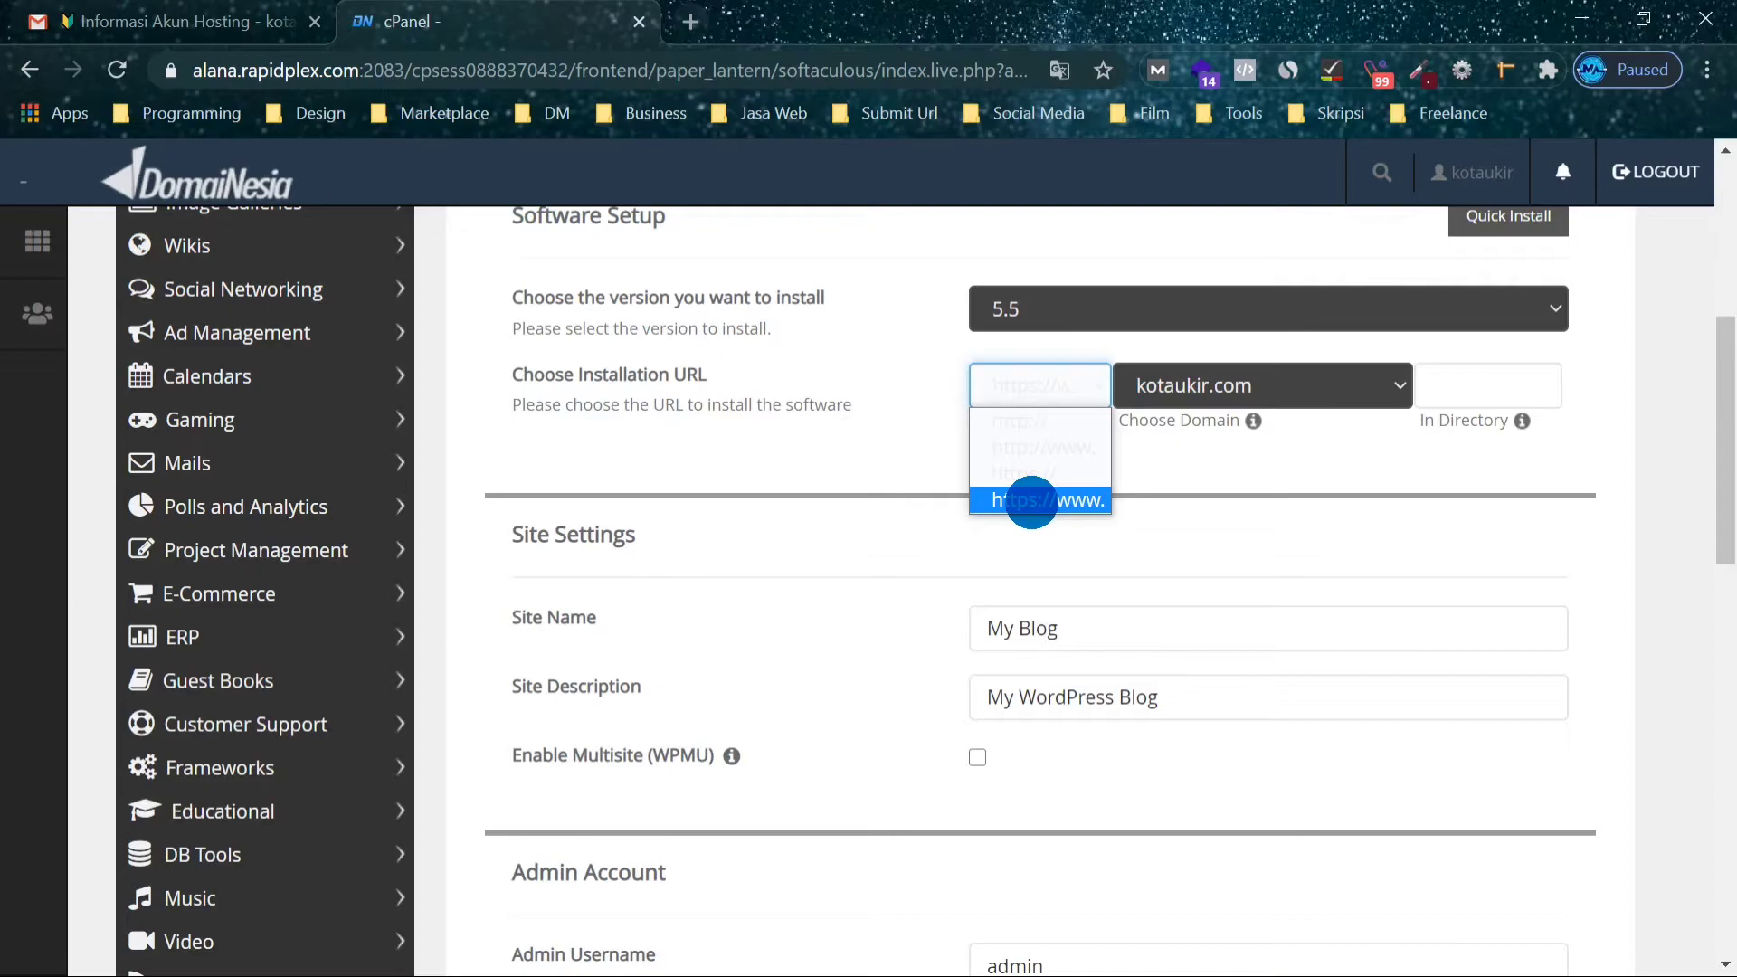
{"action": "left_click", "coordinate": [1033, 500]}
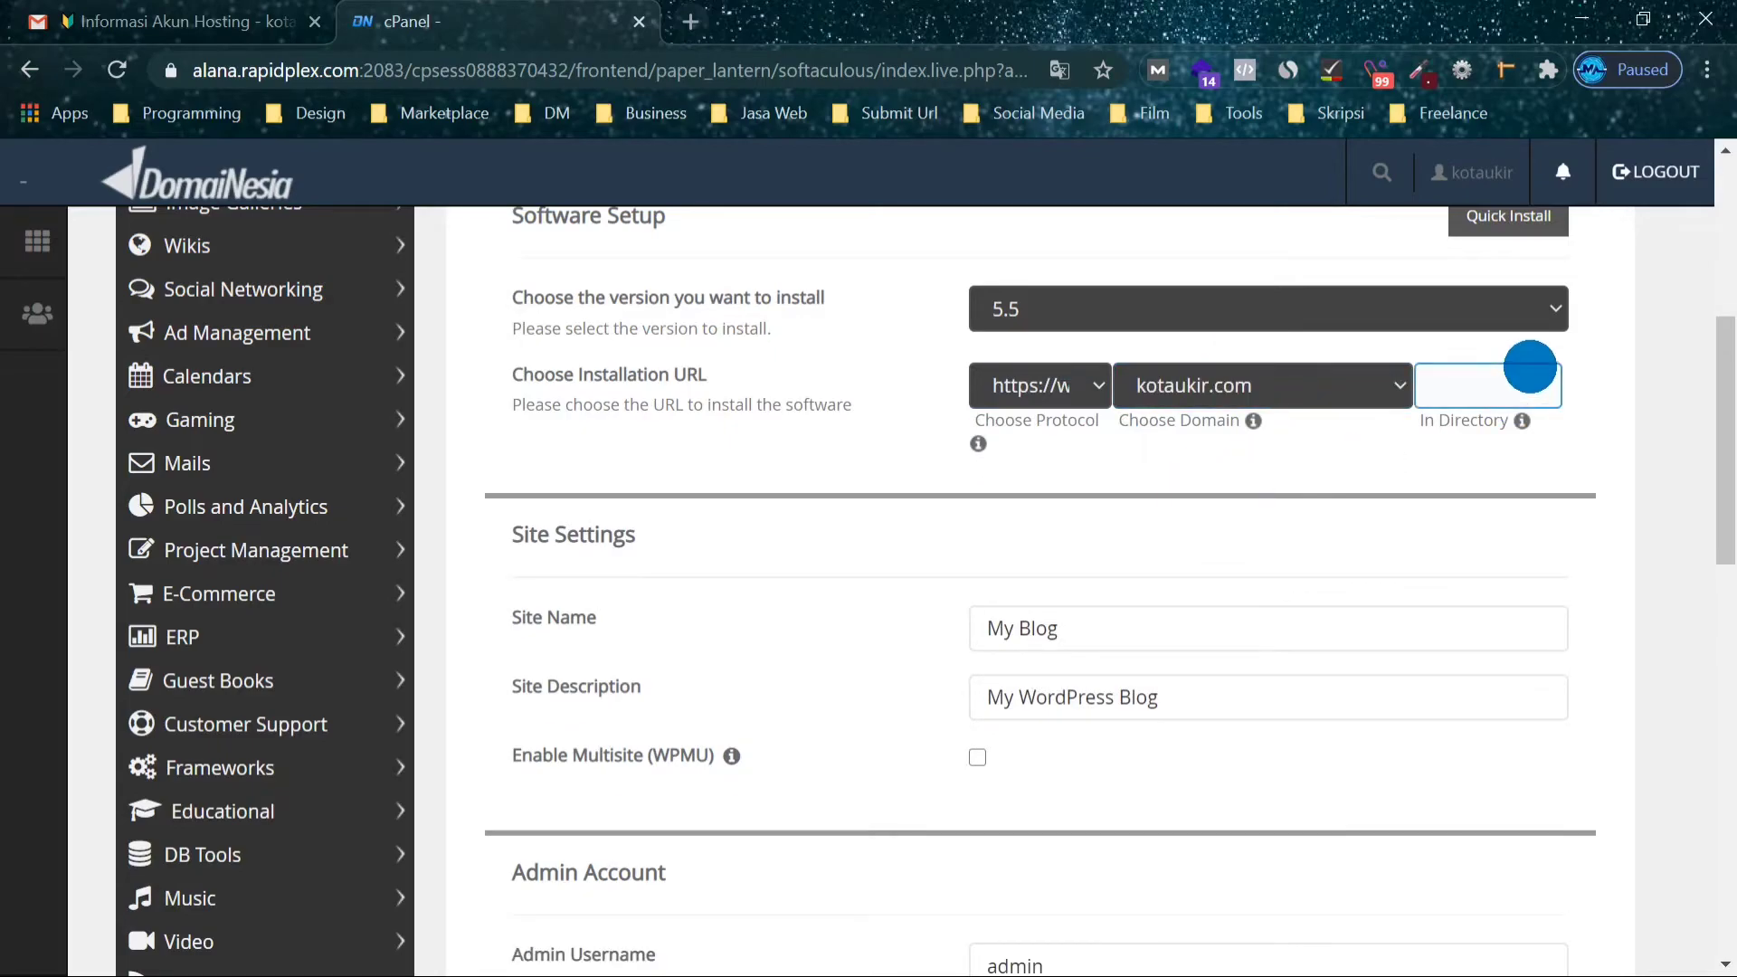
{"action": "left_click", "coordinate": [1489, 391]}
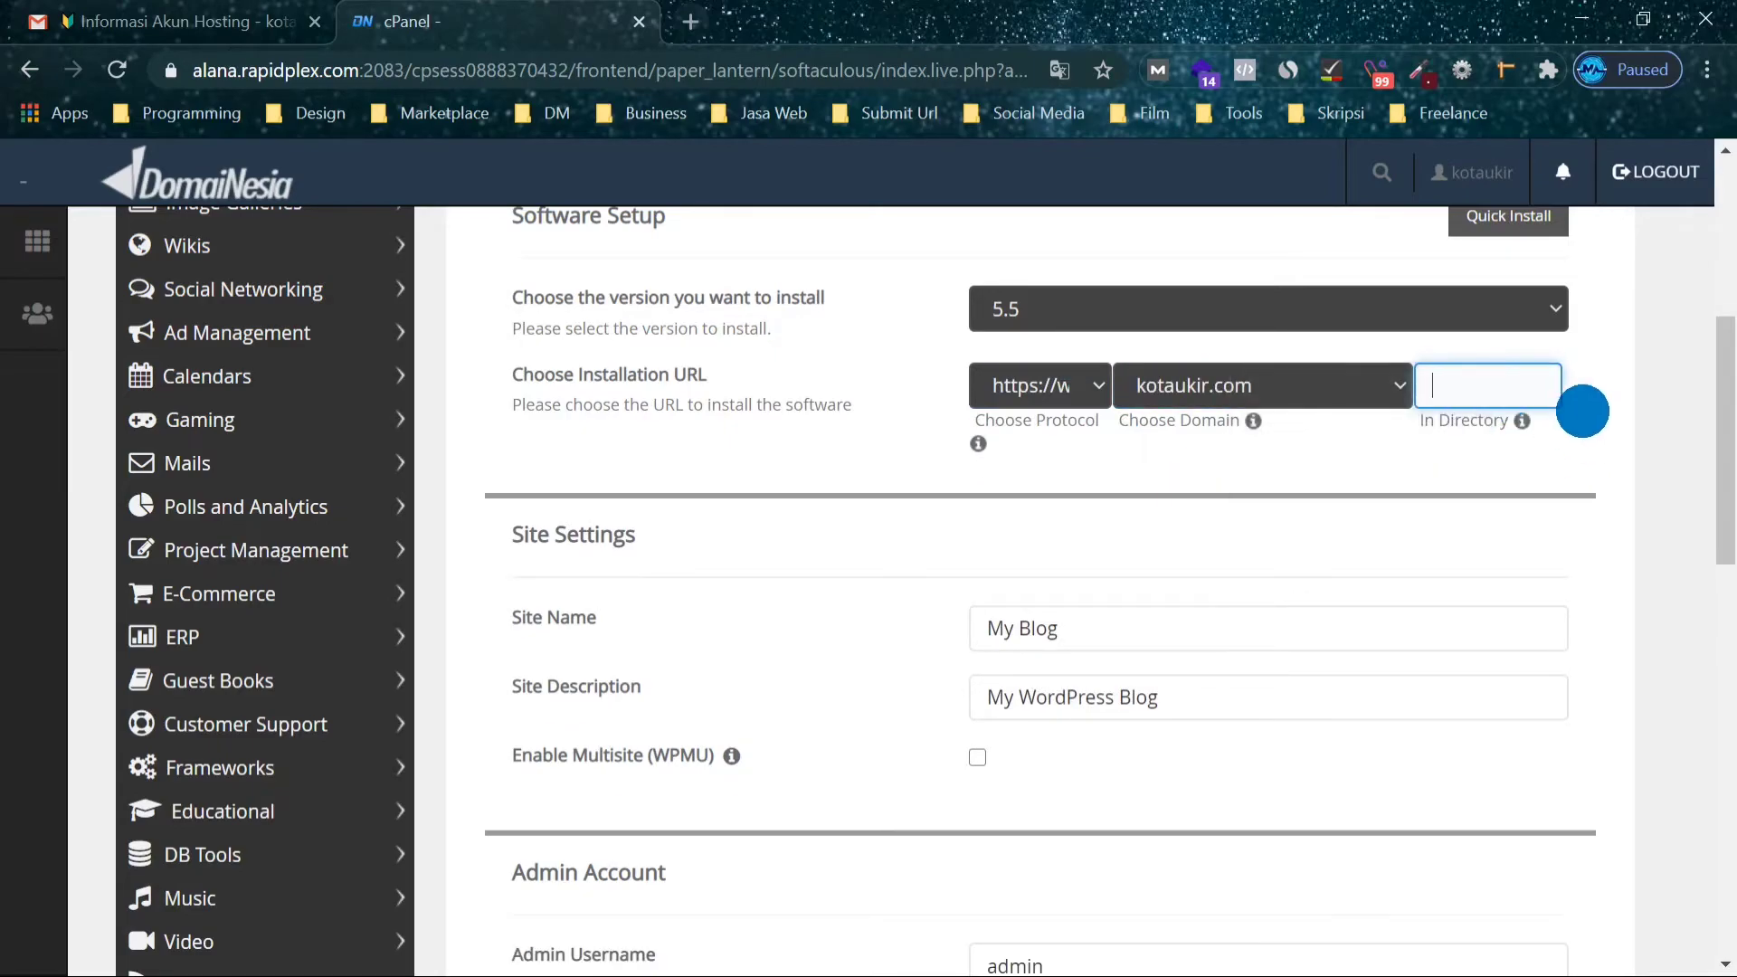
{"action": "left_click", "coordinate": [1707, 432]}
Replace the default site name with "Tenunan Indonesia" in the Site Settings.
{"action": "scroll", "coordinate": [1364, 519], "scroll_direction": "down", "scroll_amount": 3}
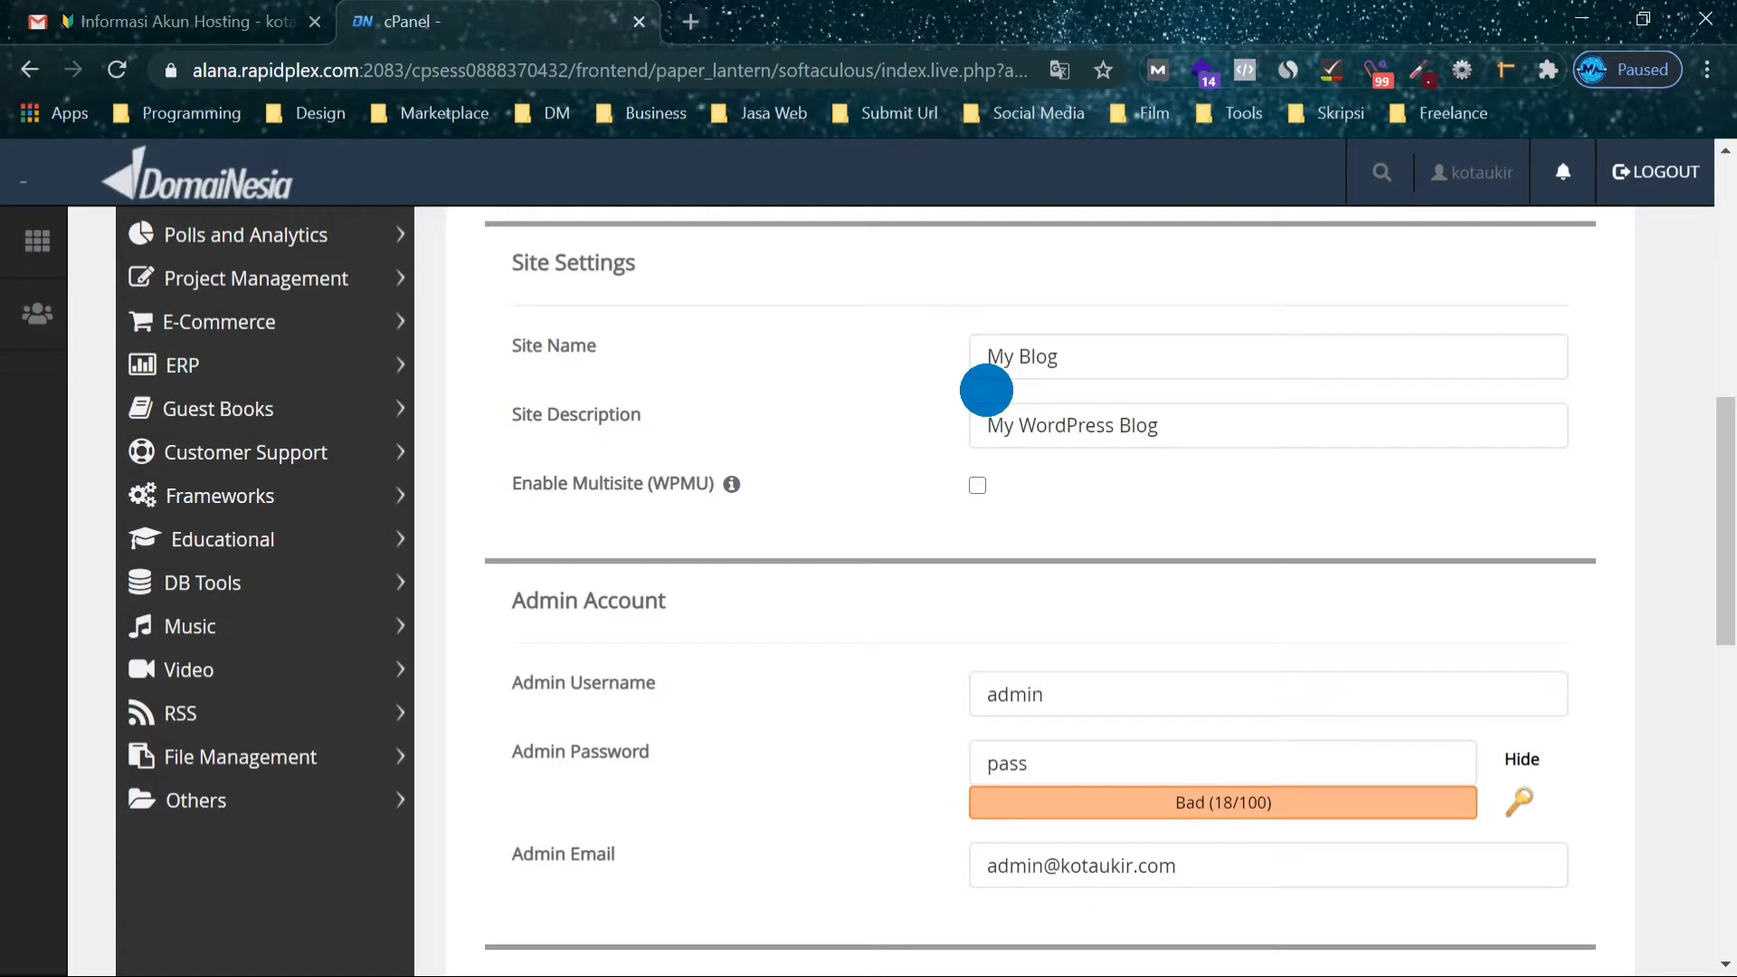
{"action": "left_click_drag", "start_coordinate": [1055, 361], "coordinate": [981, 357]}
{"action": "type", "text": "Tenuna"}
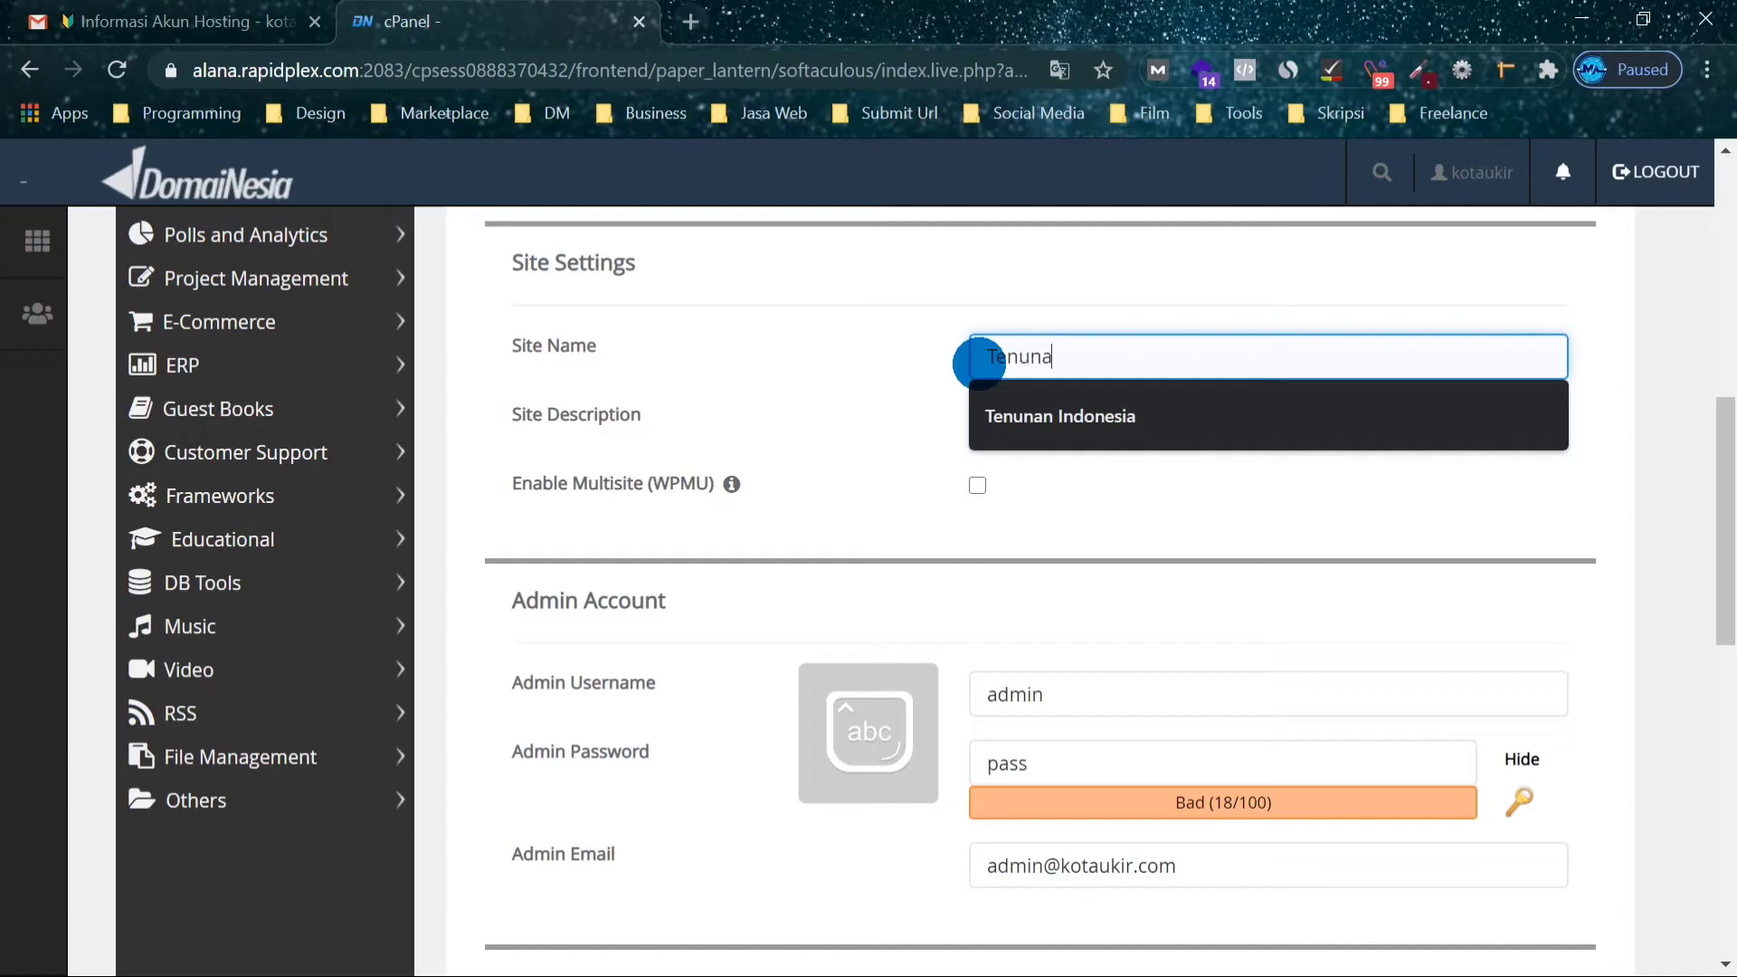
{"action": "type", "text": "nesi"}
{"action": "key", "text": "BackSpace"}
{"action": "key", "text": "BackSpace"}
{"action": "key", "text": "BackSpace"}
{"action": "type", "text": "Indonesia"}
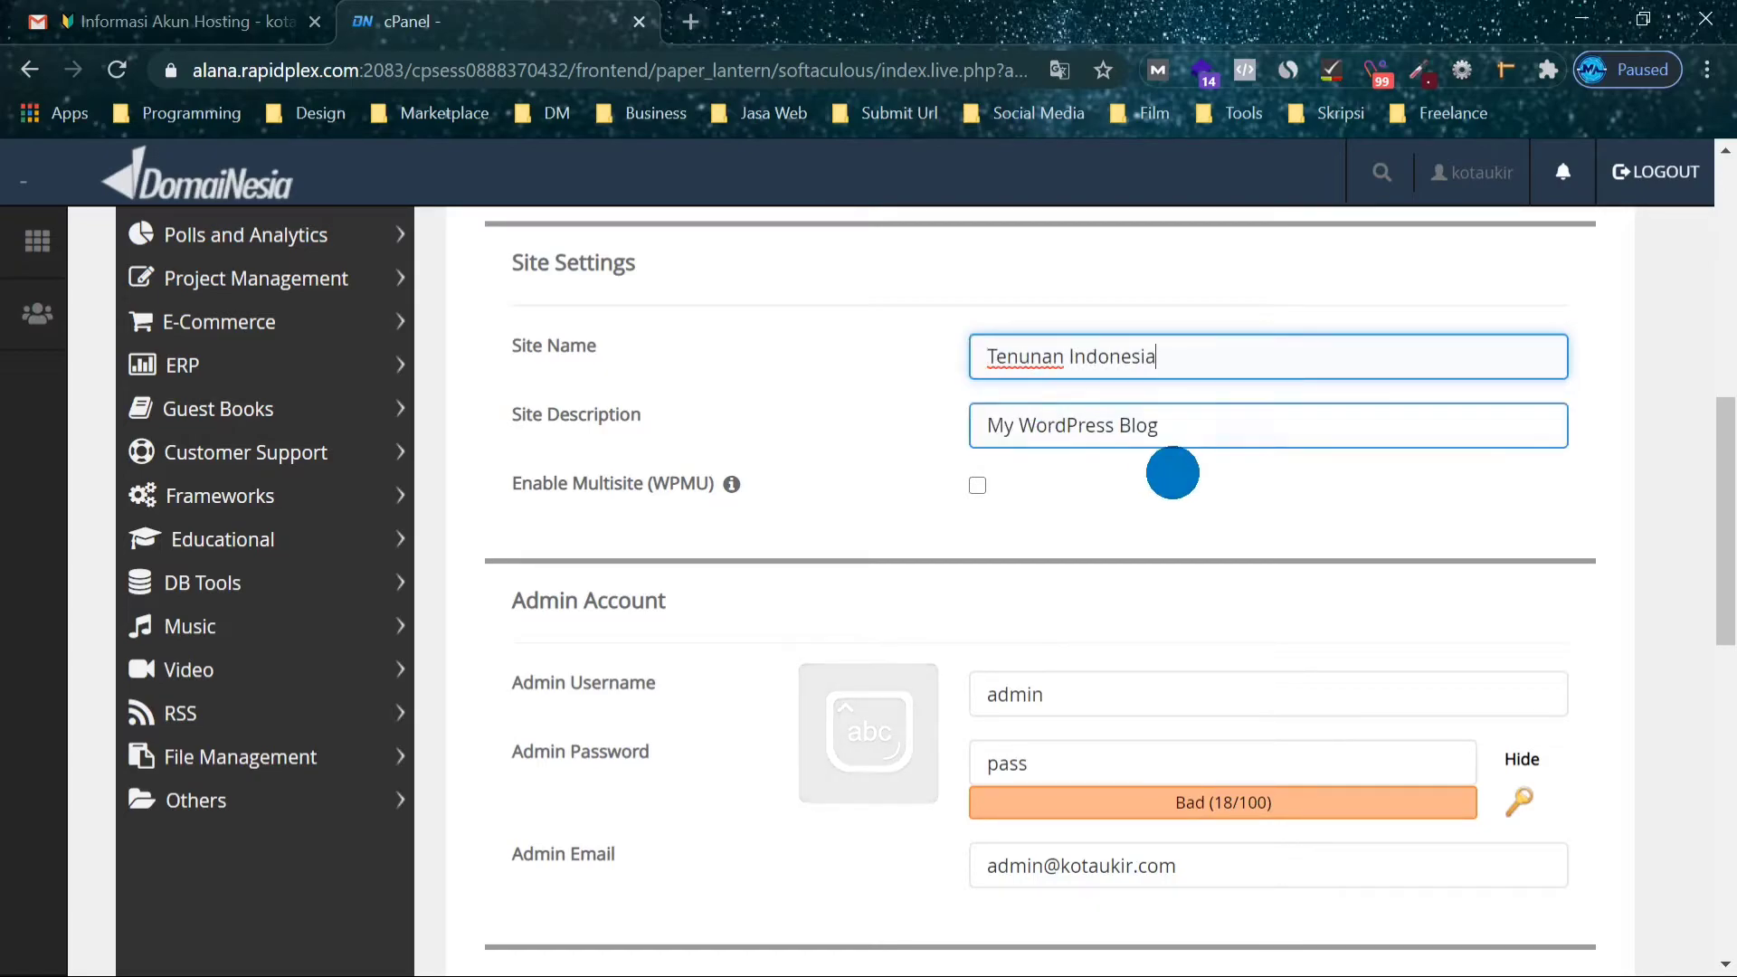
Replace the default site description with "Toko Online Tenun Berkualitas".
{"action": "left_click", "coordinate": [1121, 435]}
{"action": "key", "text": "ctrl+a"}
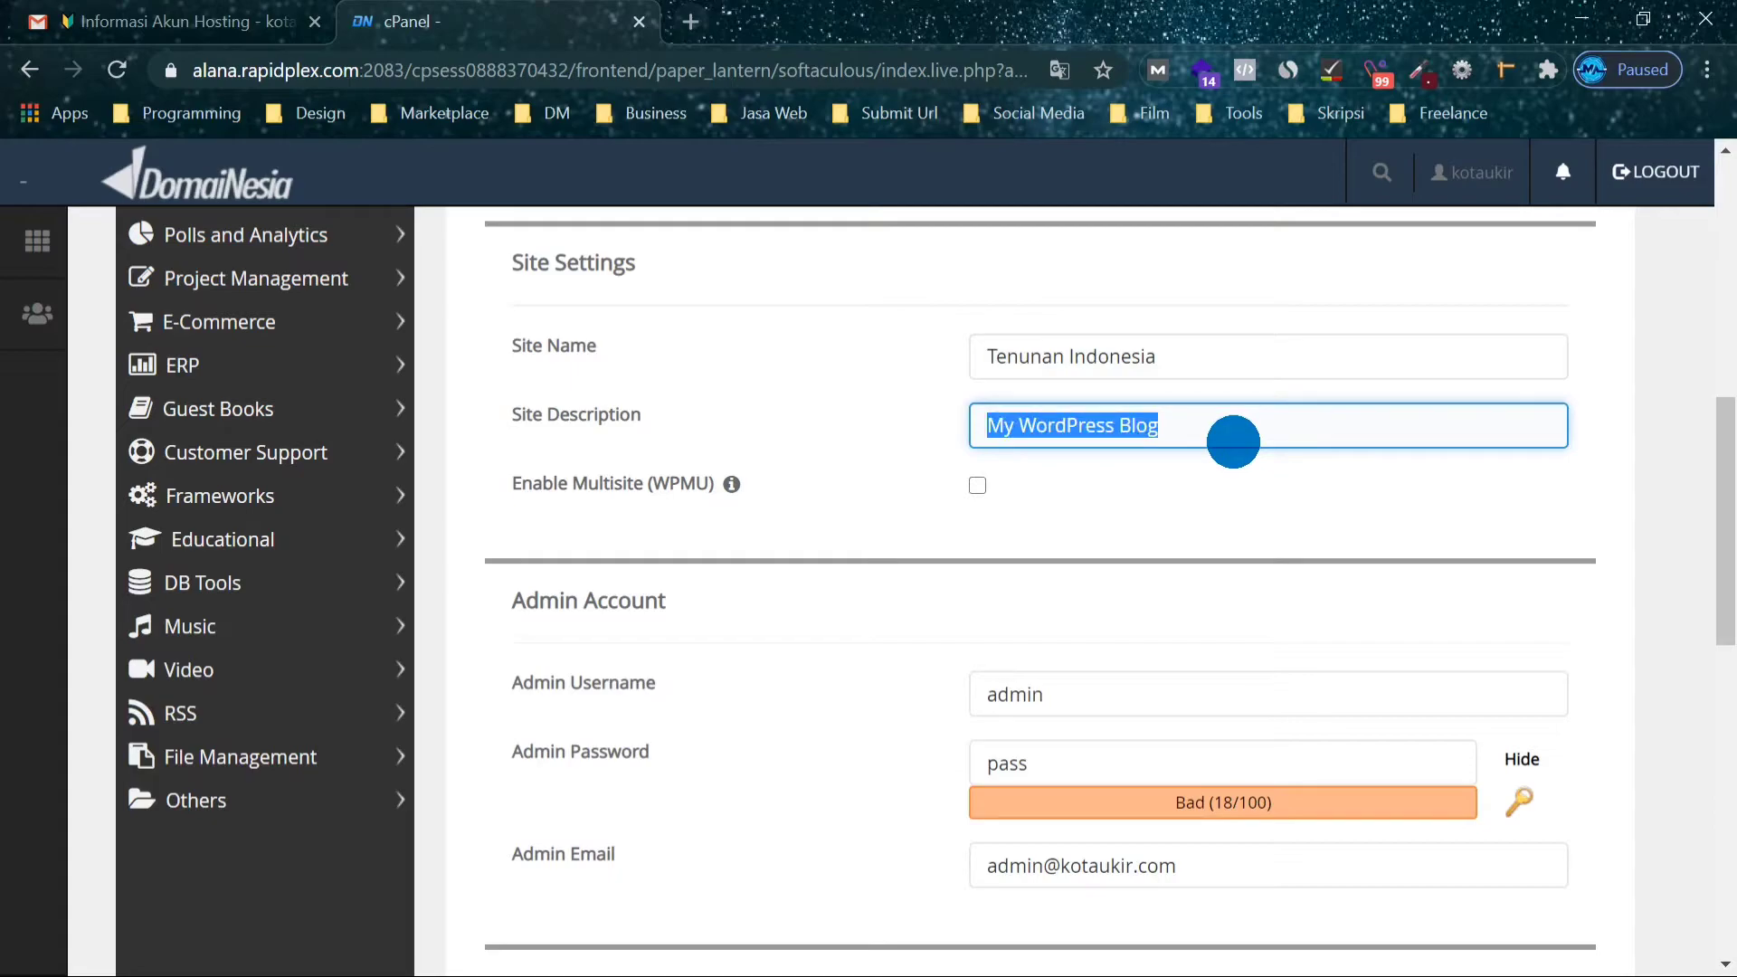
{"action": "type", "text": "Toko Online Ten"}
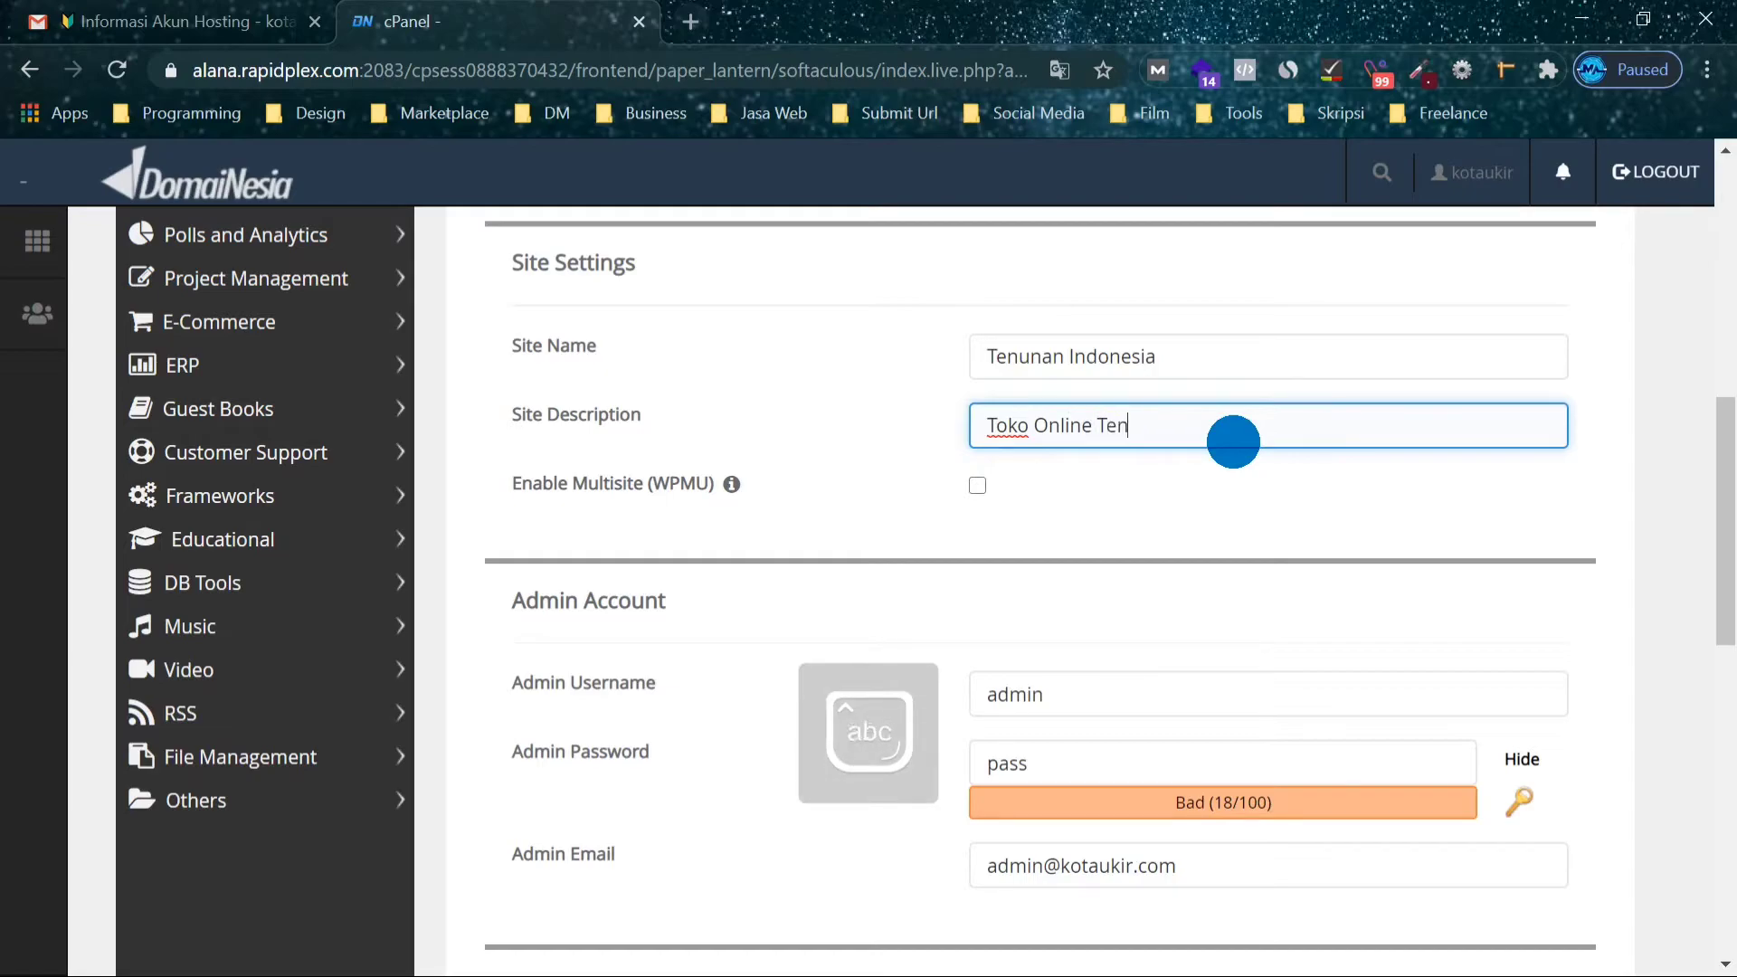
{"action": "type", "text": "un Berkualitas"}
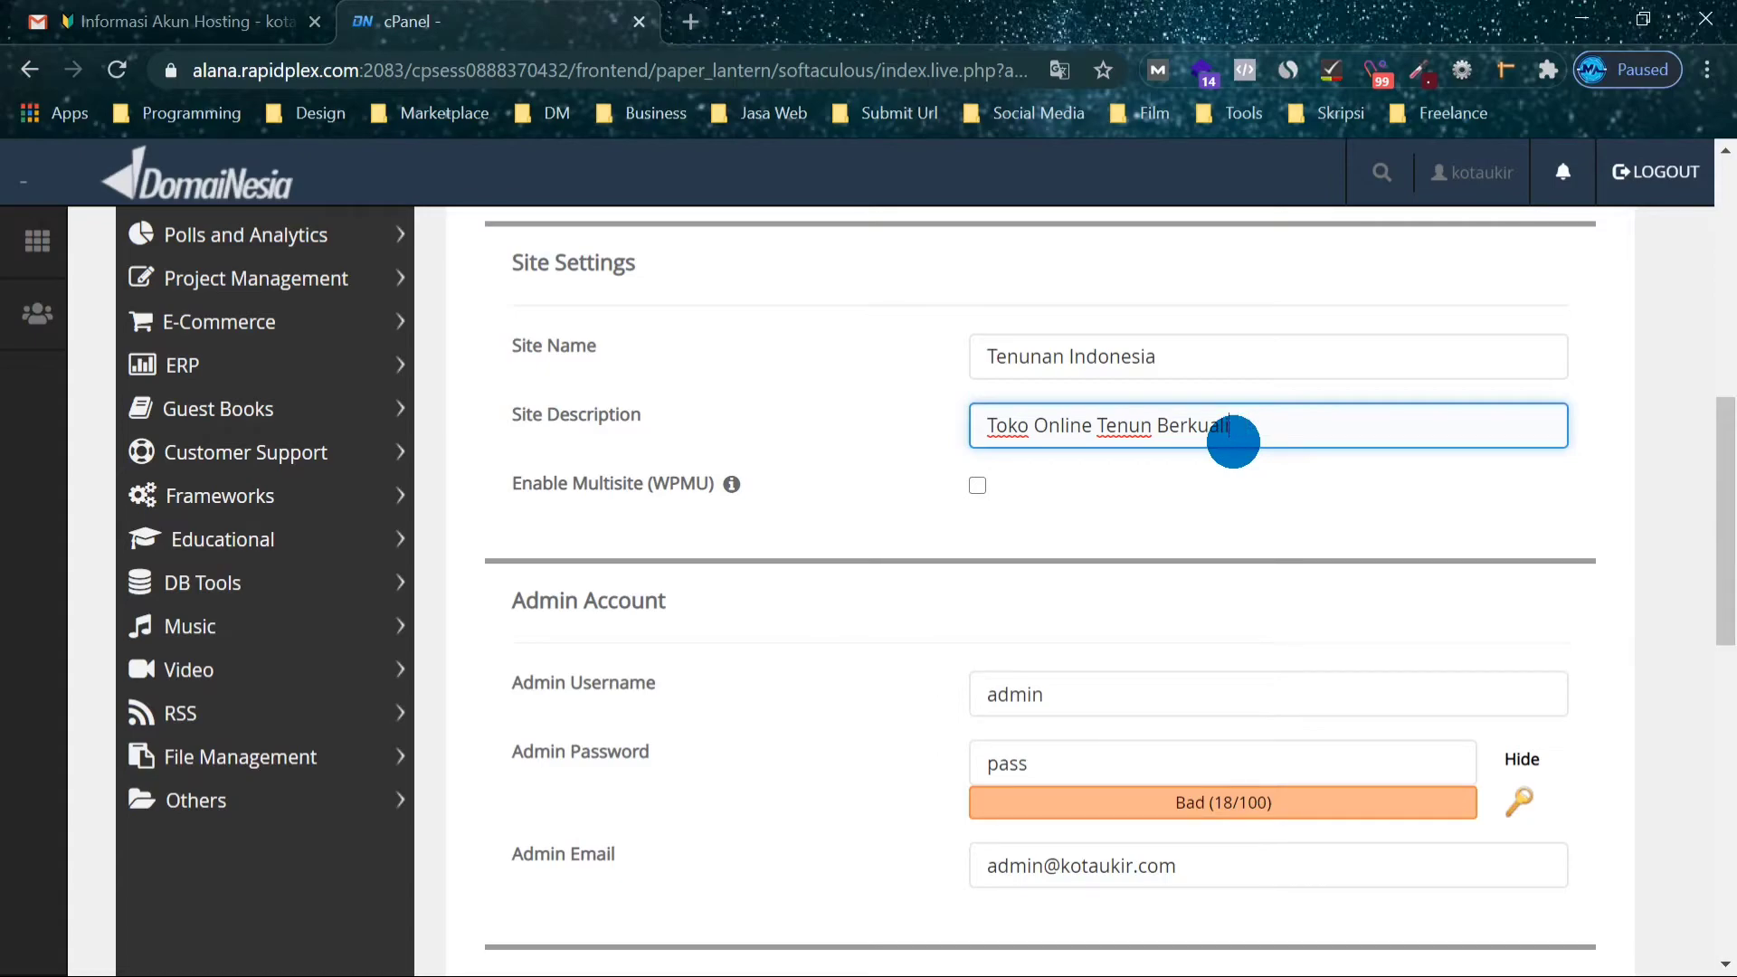
{"action": "left_click", "coordinate": [1256, 477]}
{"action": "left_click", "coordinate": [1256, 425]}
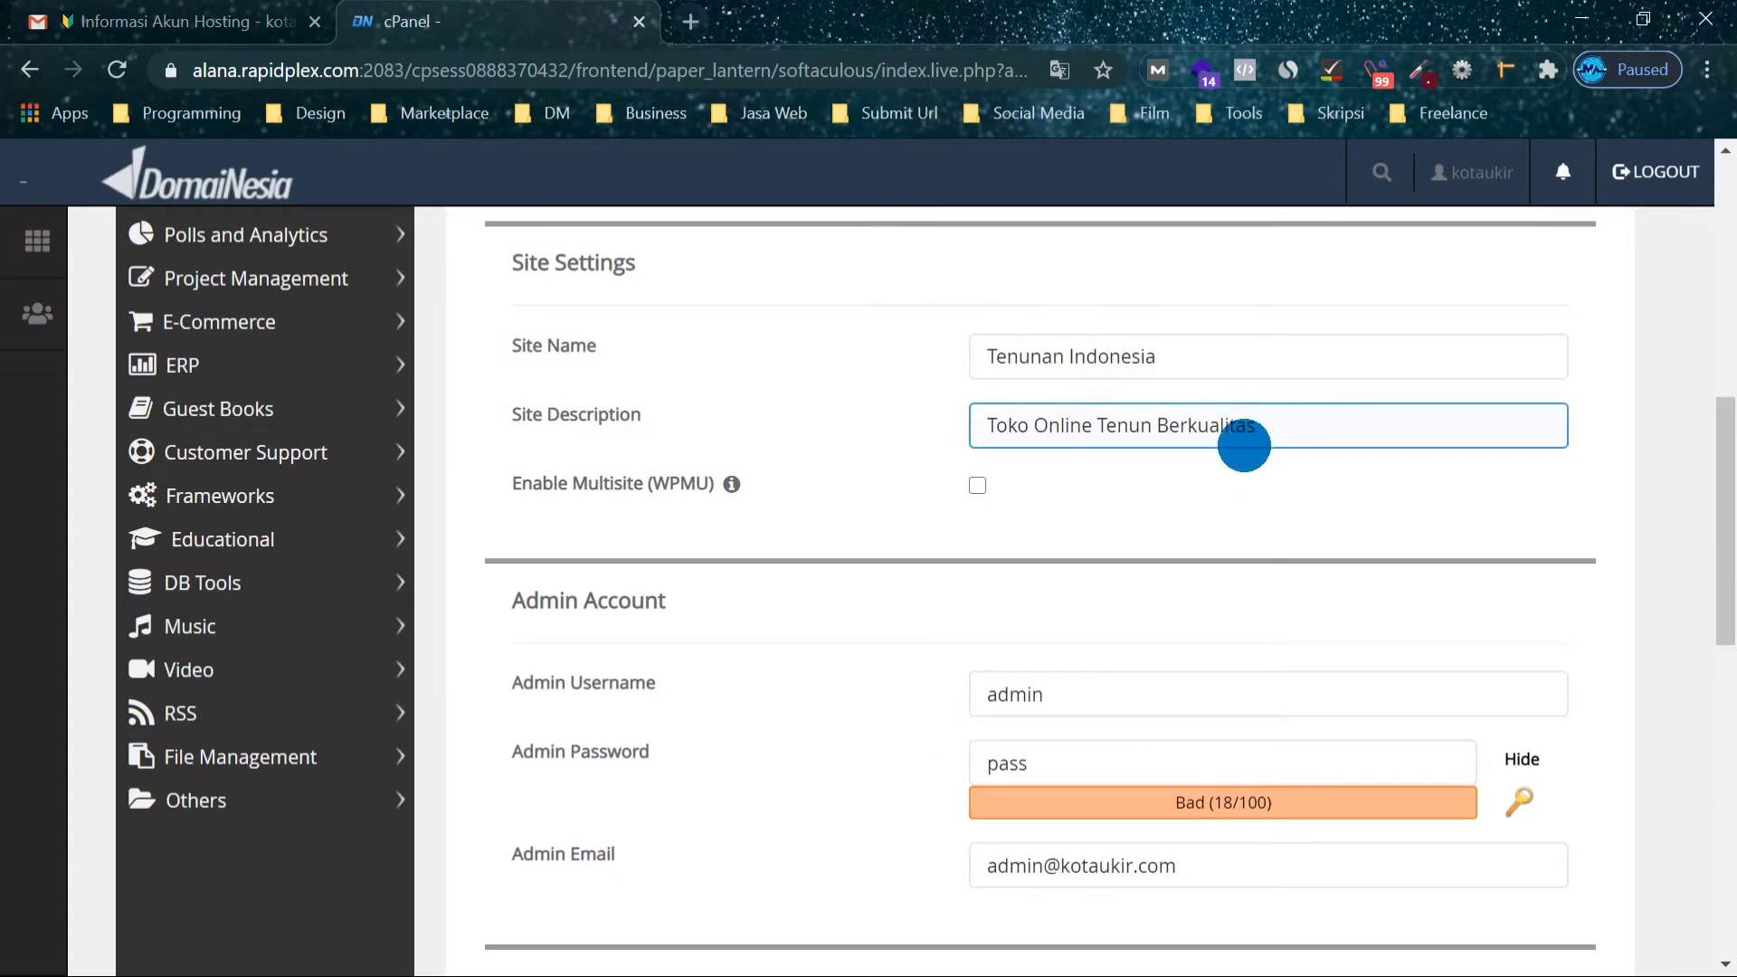
{"action": "left_click", "coordinate": [826, 372]}
Change the admin username to tenunanesia in the Admin Account settings.
{"action": "scroll", "coordinate": [1147, 473], "scroll_direction": "down", "scroll_amount": 1}
{"action": "scroll", "coordinate": [1285, 502], "scroll_direction": "down", "scroll_amount": 2}
{"action": "scroll", "coordinate": [1724, 624], "scroll_direction": "up", "scroll_amount": 1}
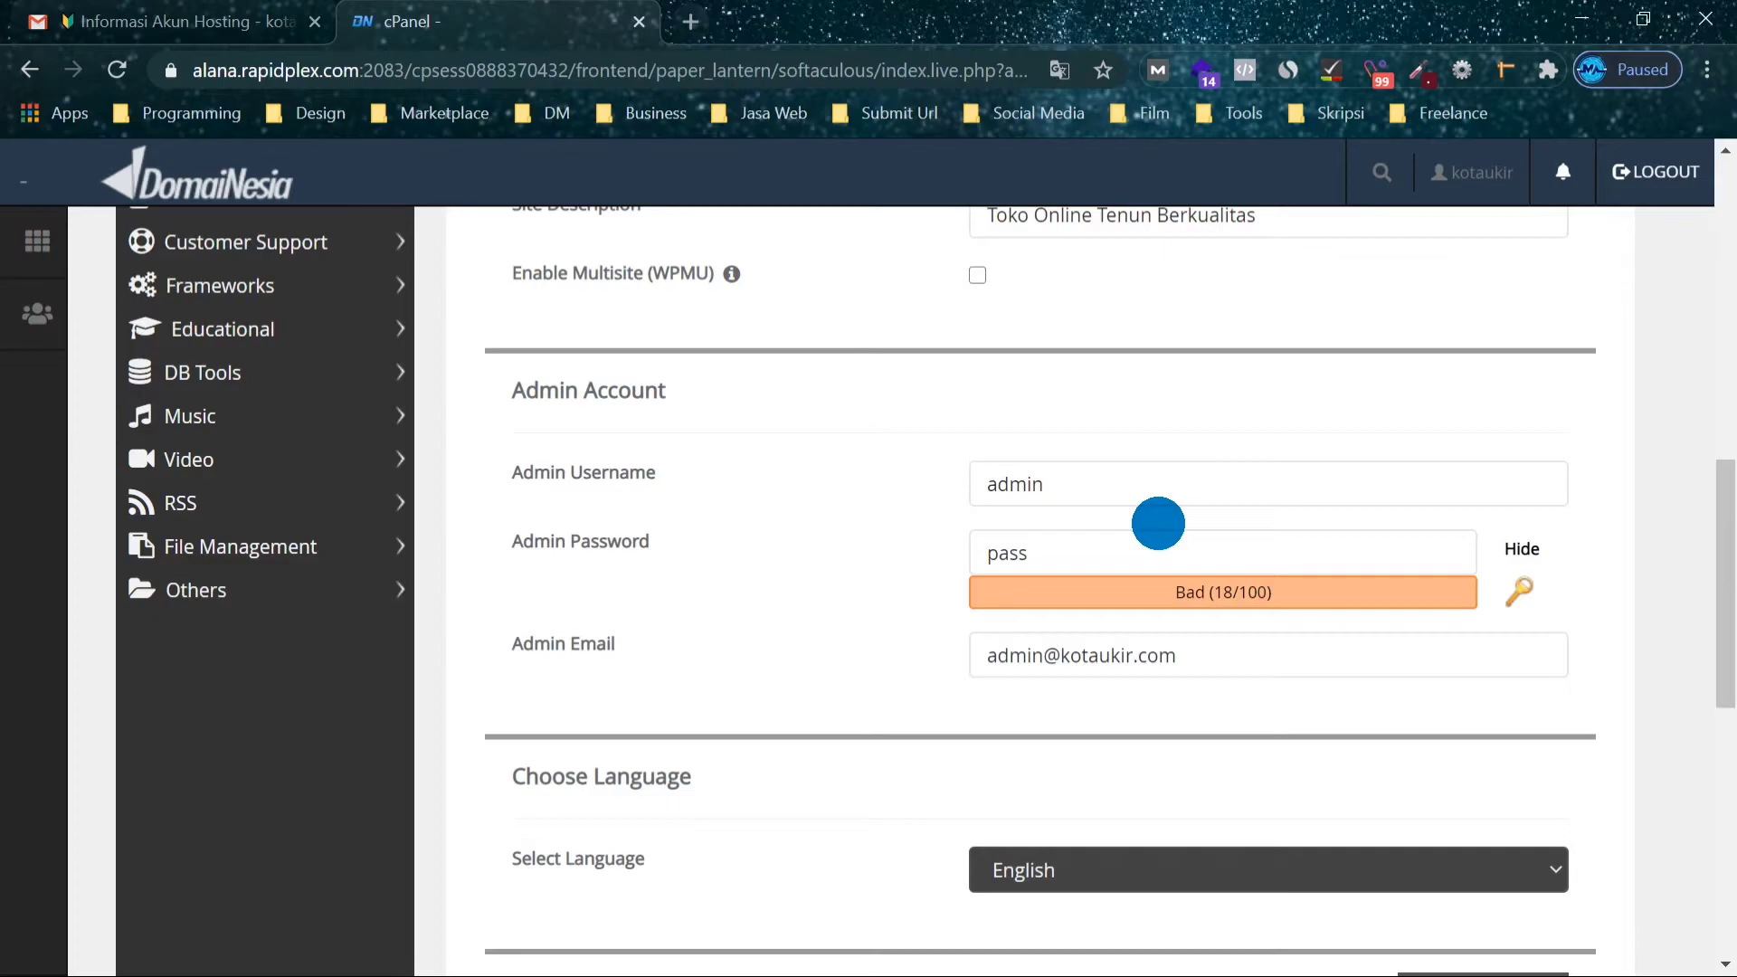
{"action": "left_click", "coordinate": [1167, 503]}
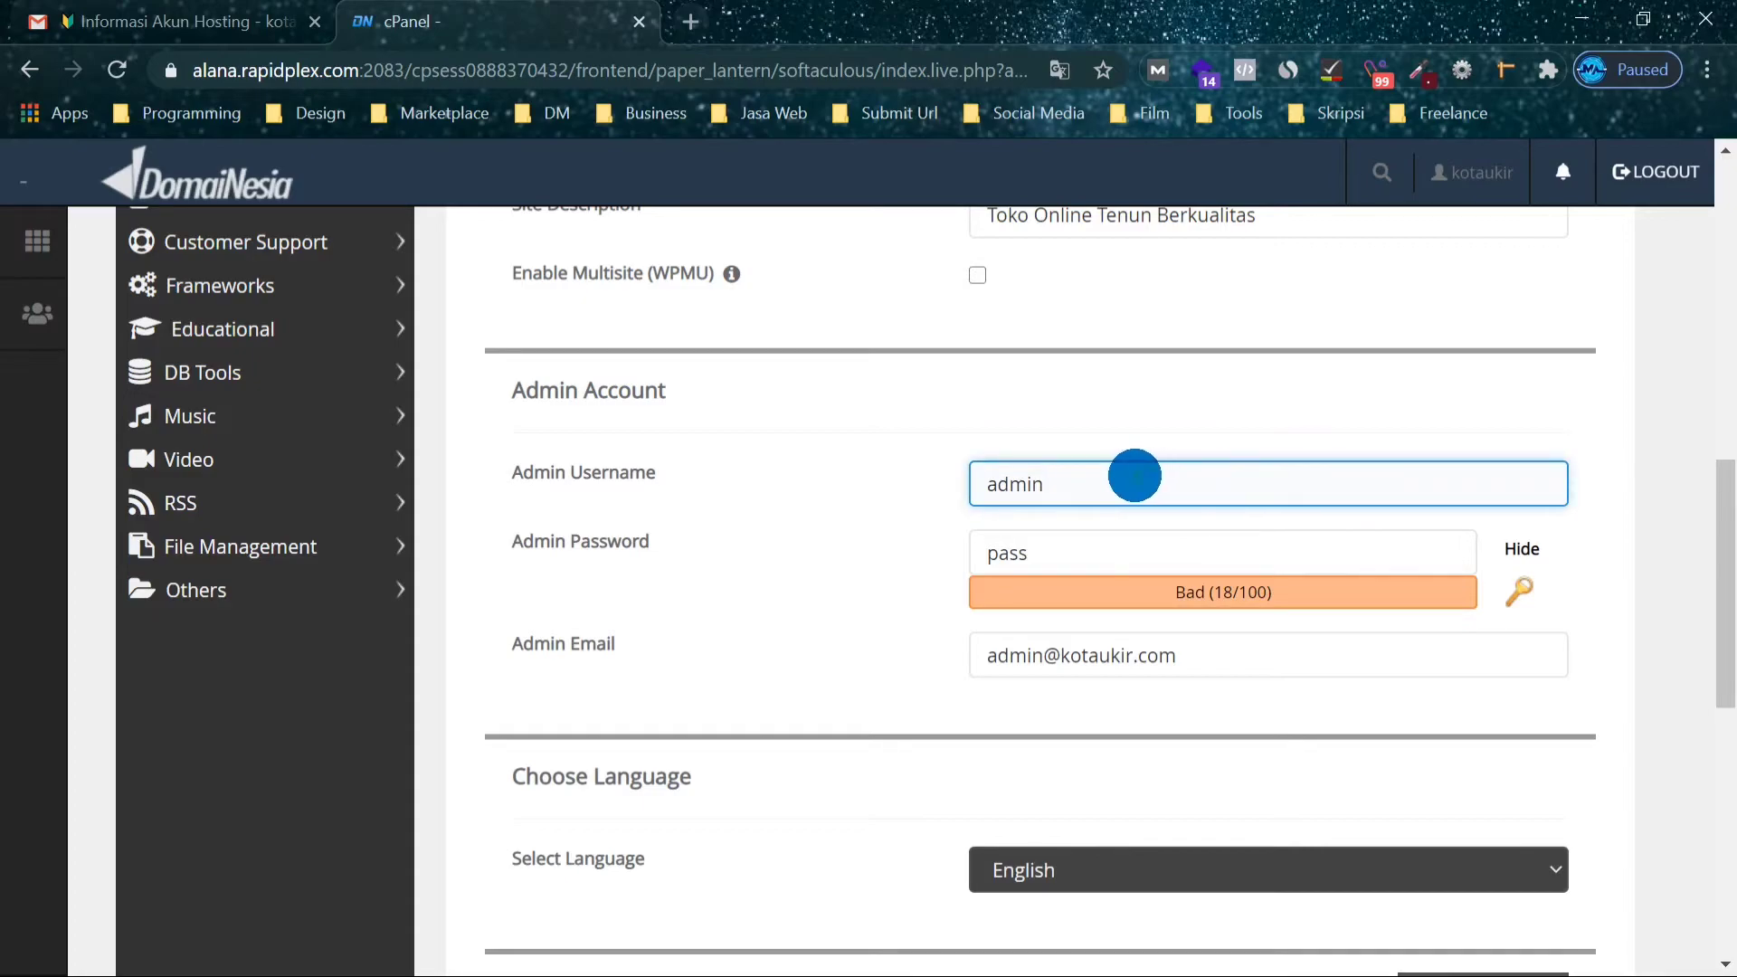
{"action": "left_click_drag", "start_coordinate": [1137, 475], "coordinate": [991, 484]}
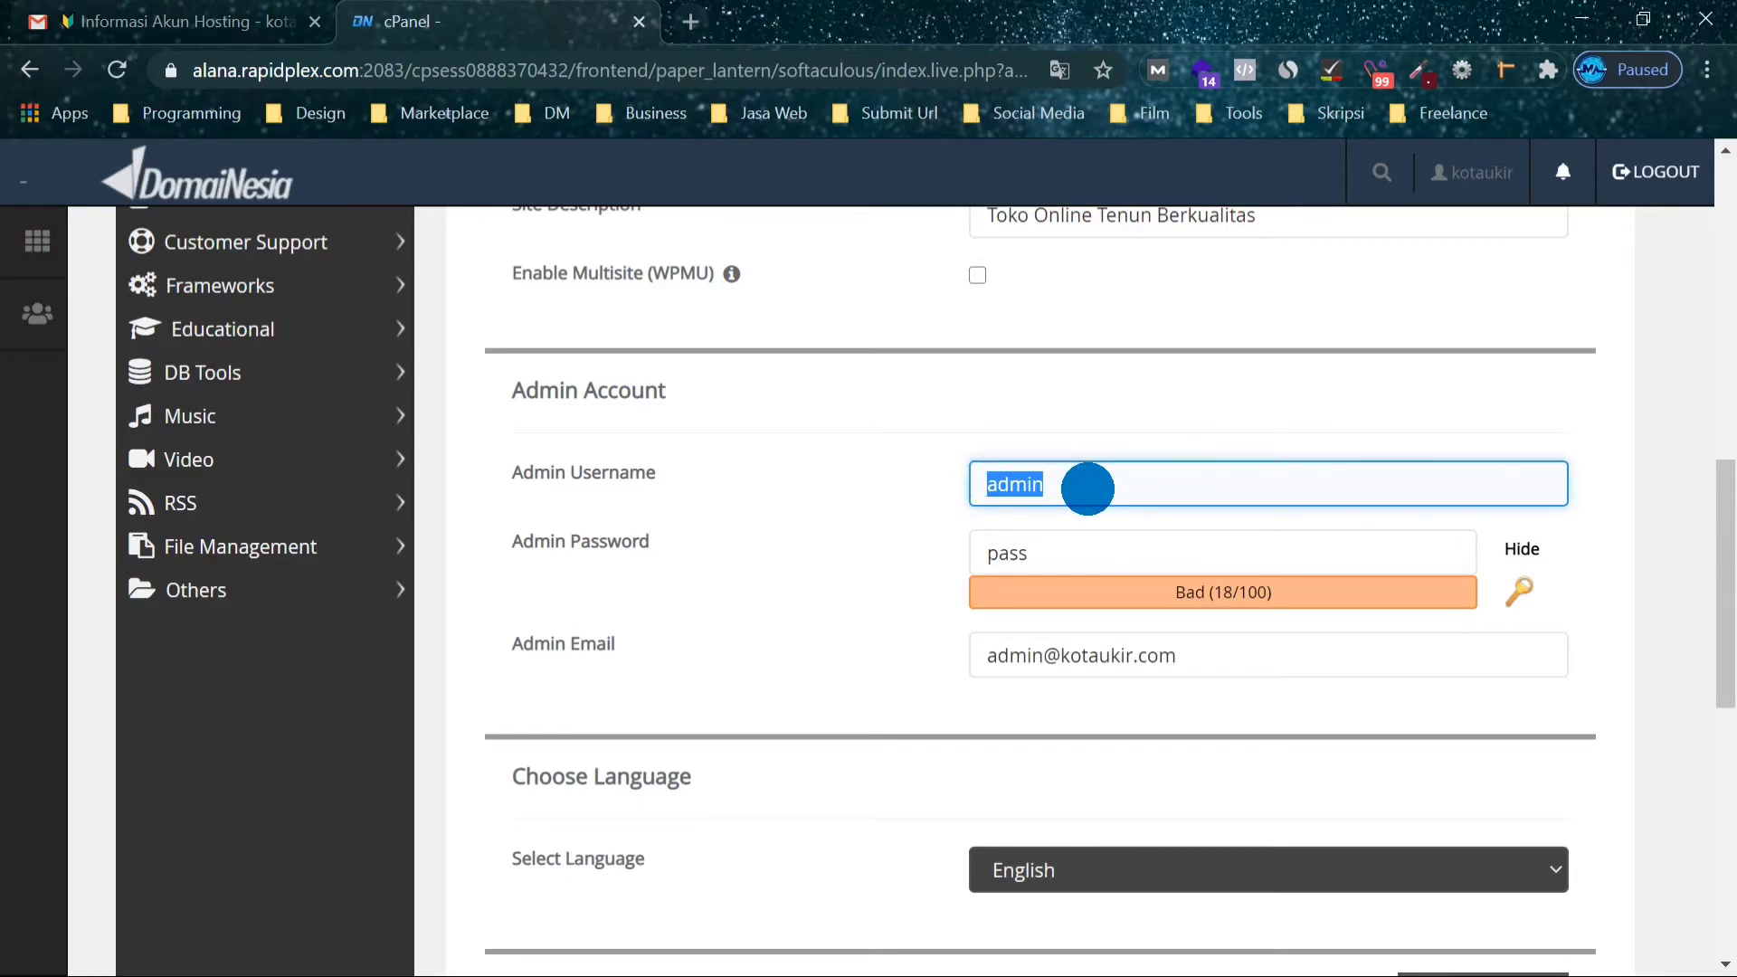
{"action": "type", "text": "tenunanesia"}
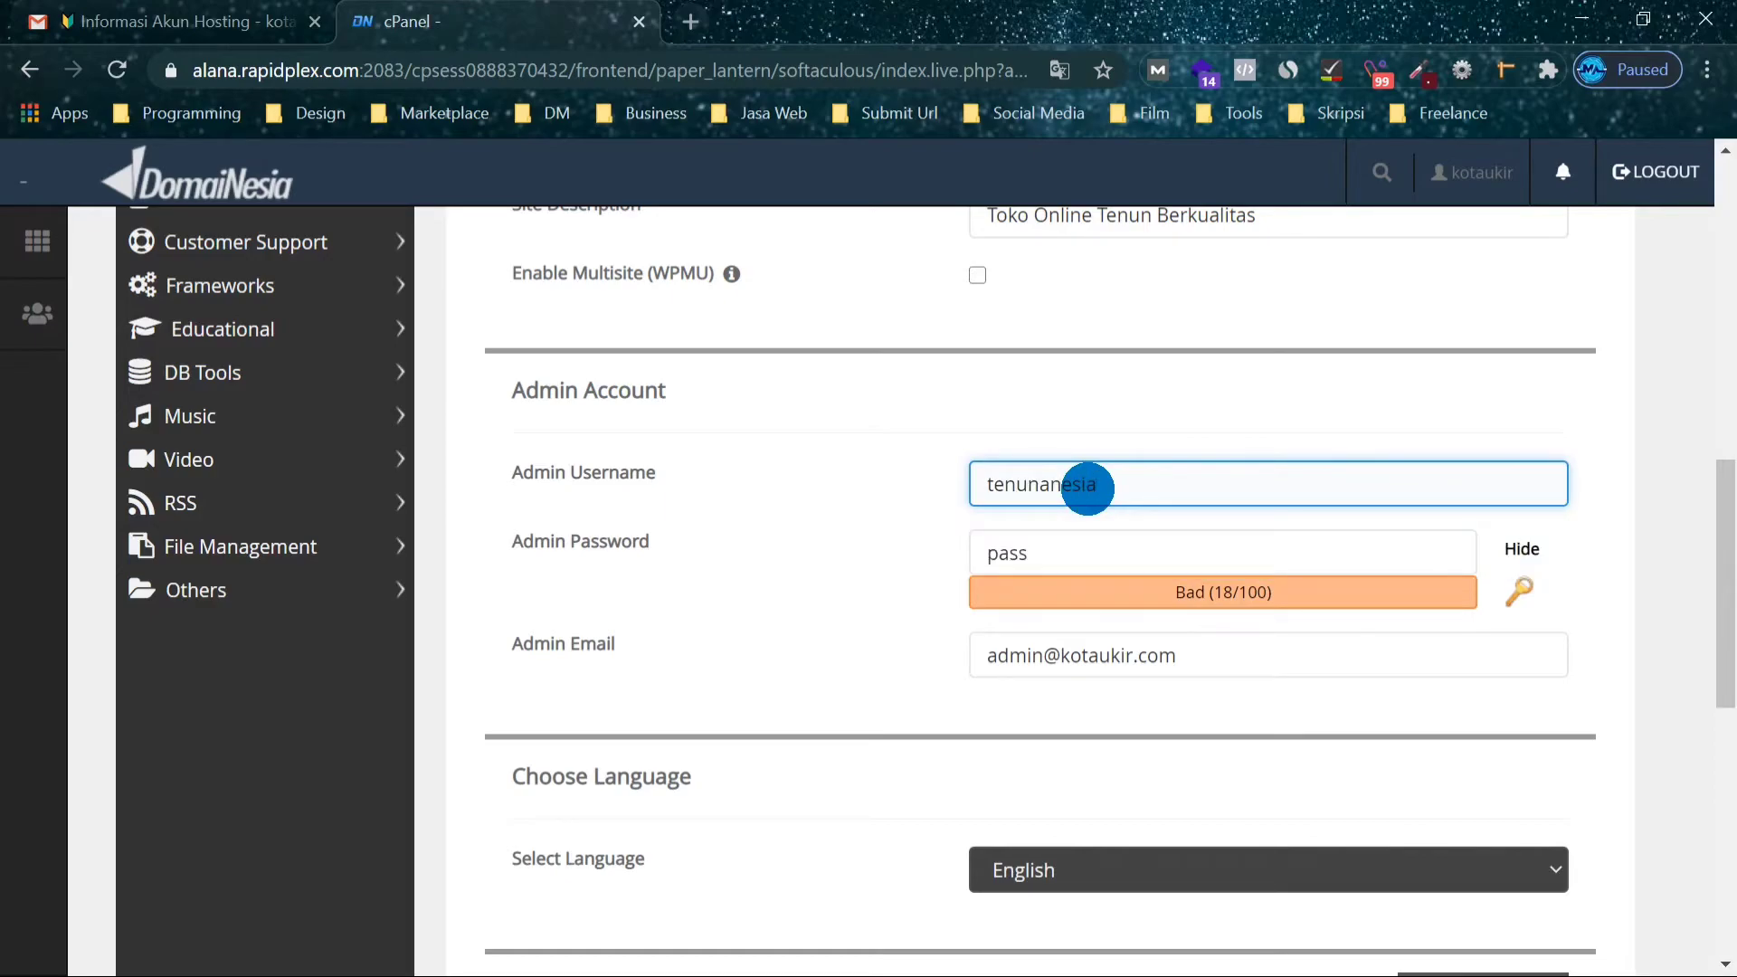
Hide the admin password characters and enter a stronger admin password for the account.
{"action": "left_click", "coordinate": [1002, 539]}
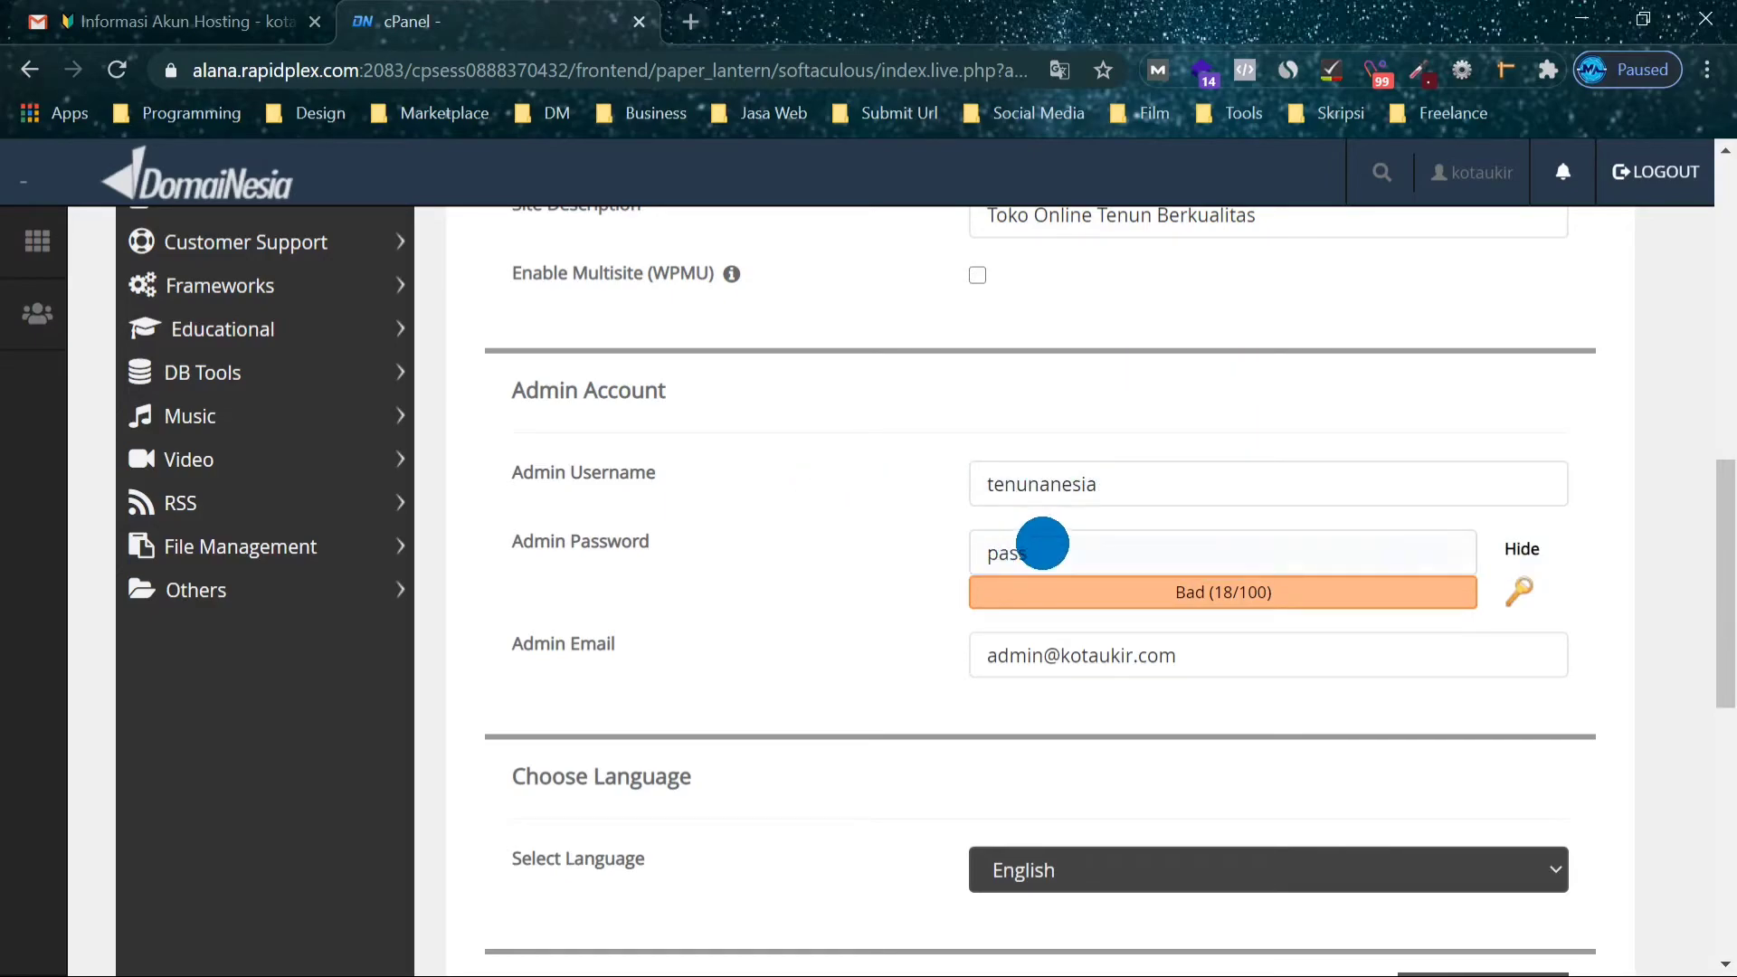
{"action": "left_click", "coordinate": [1523, 549]}
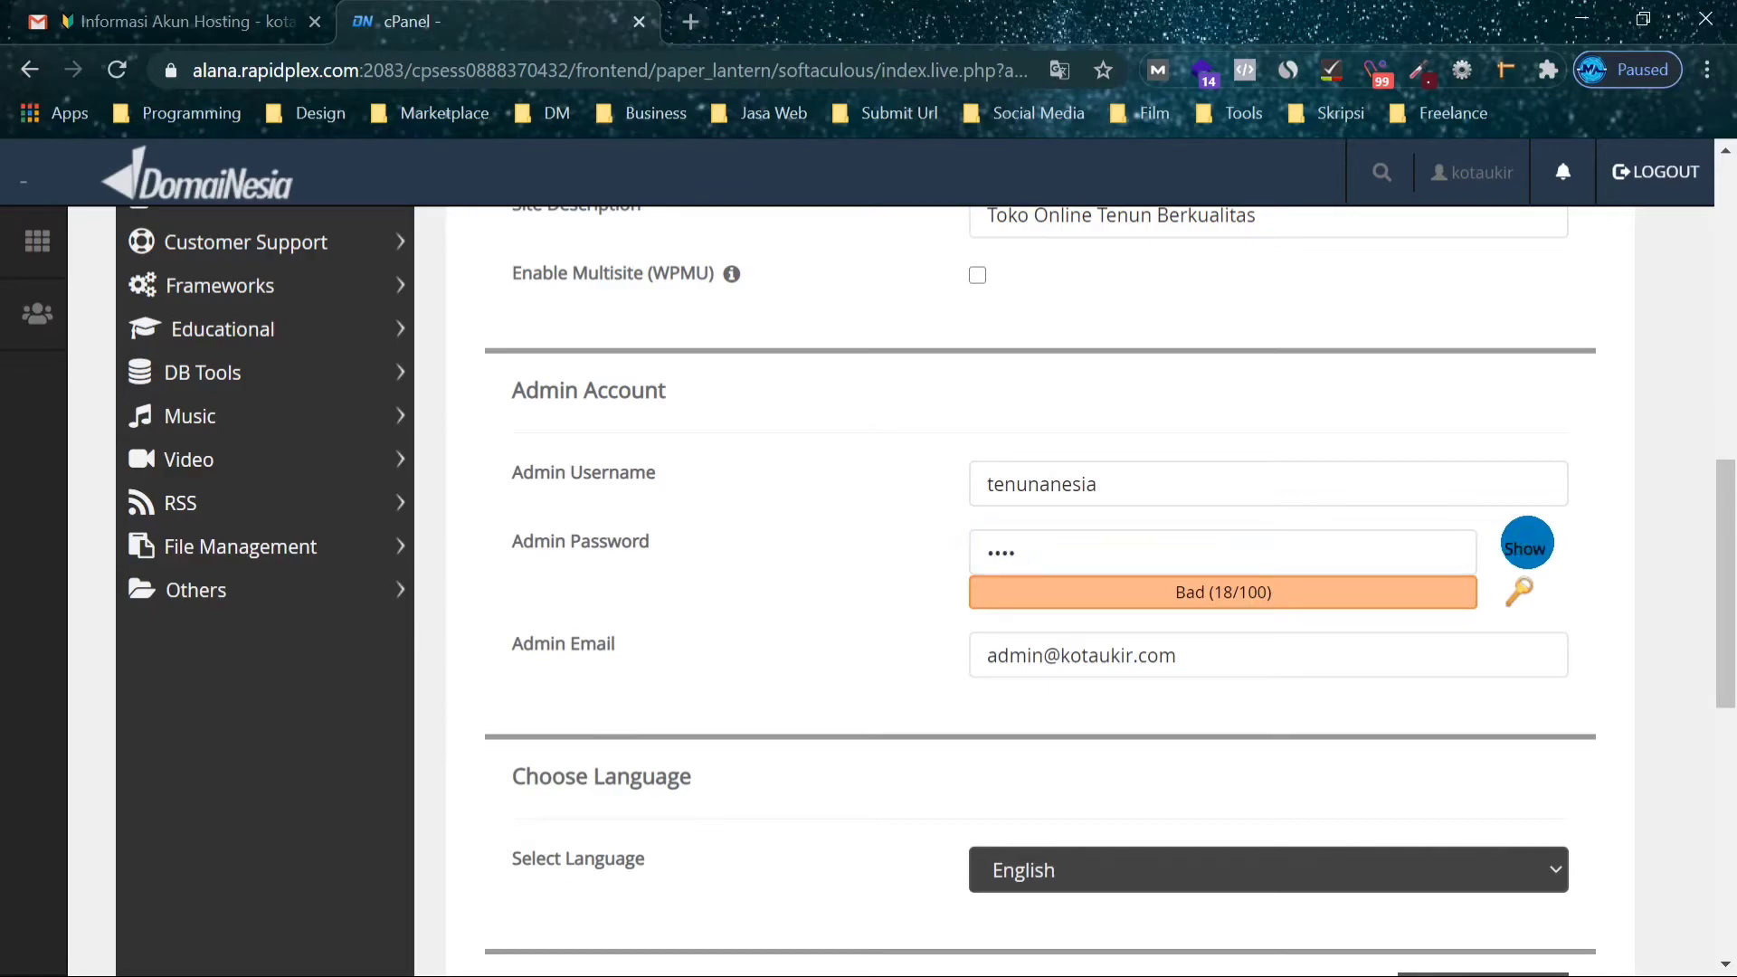
{"action": "left_click", "coordinate": [1159, 550]}
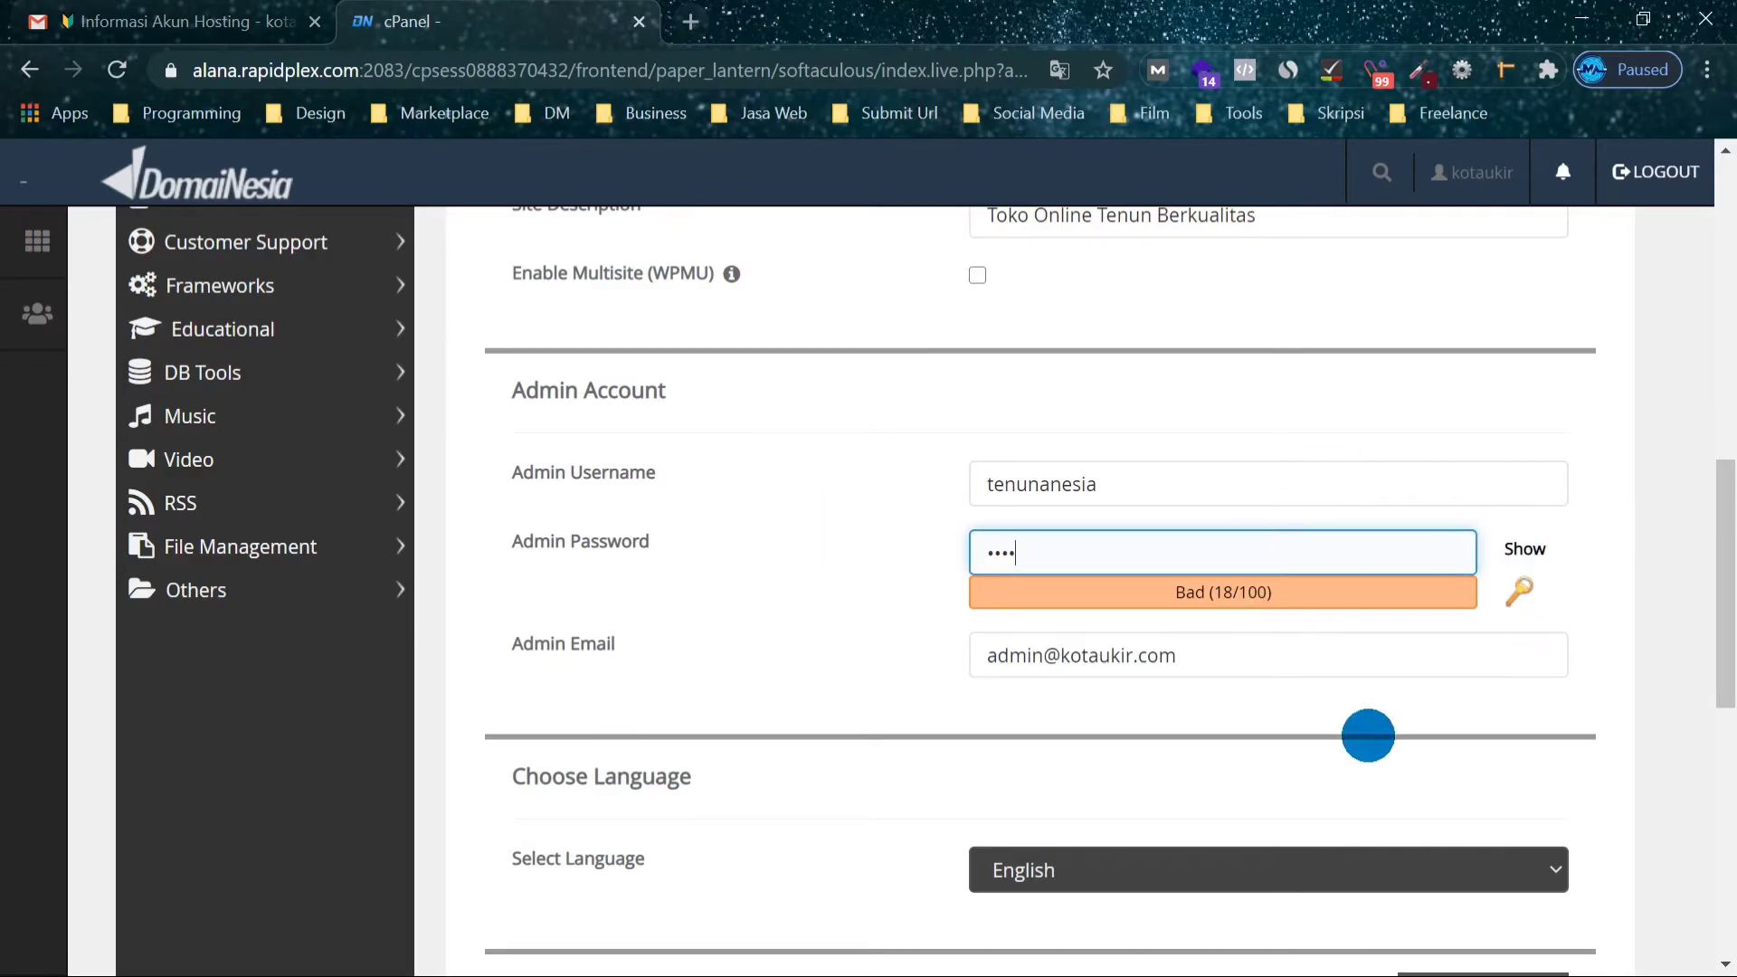
{"action": "type", "text": "12"}
{"action": "key", "text": "BackSpace"}
{"action": "key", "text": "BackSpace"}
{"action": "type", "text": "••••••••••••••"}
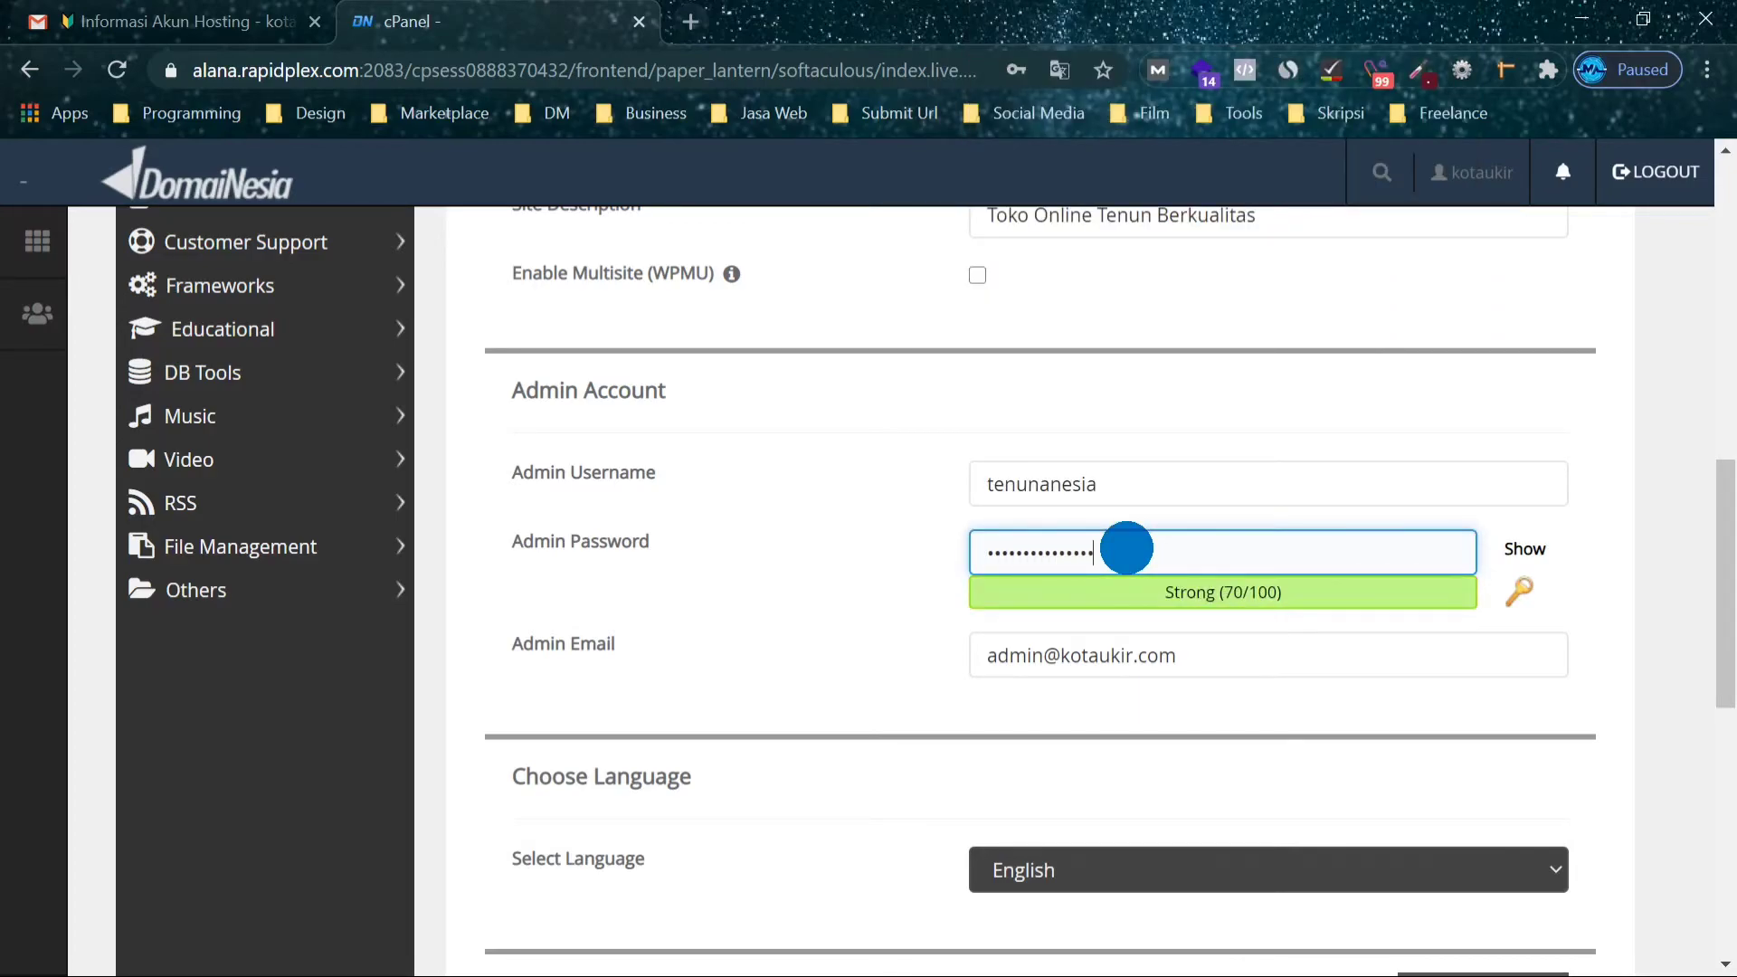
{"action": "left_click", "coordinate": [884, 593]}
{"action": "scroll", "coordinate": [714, 613], "scroll_direction": "down", "scroll_amount": 3}
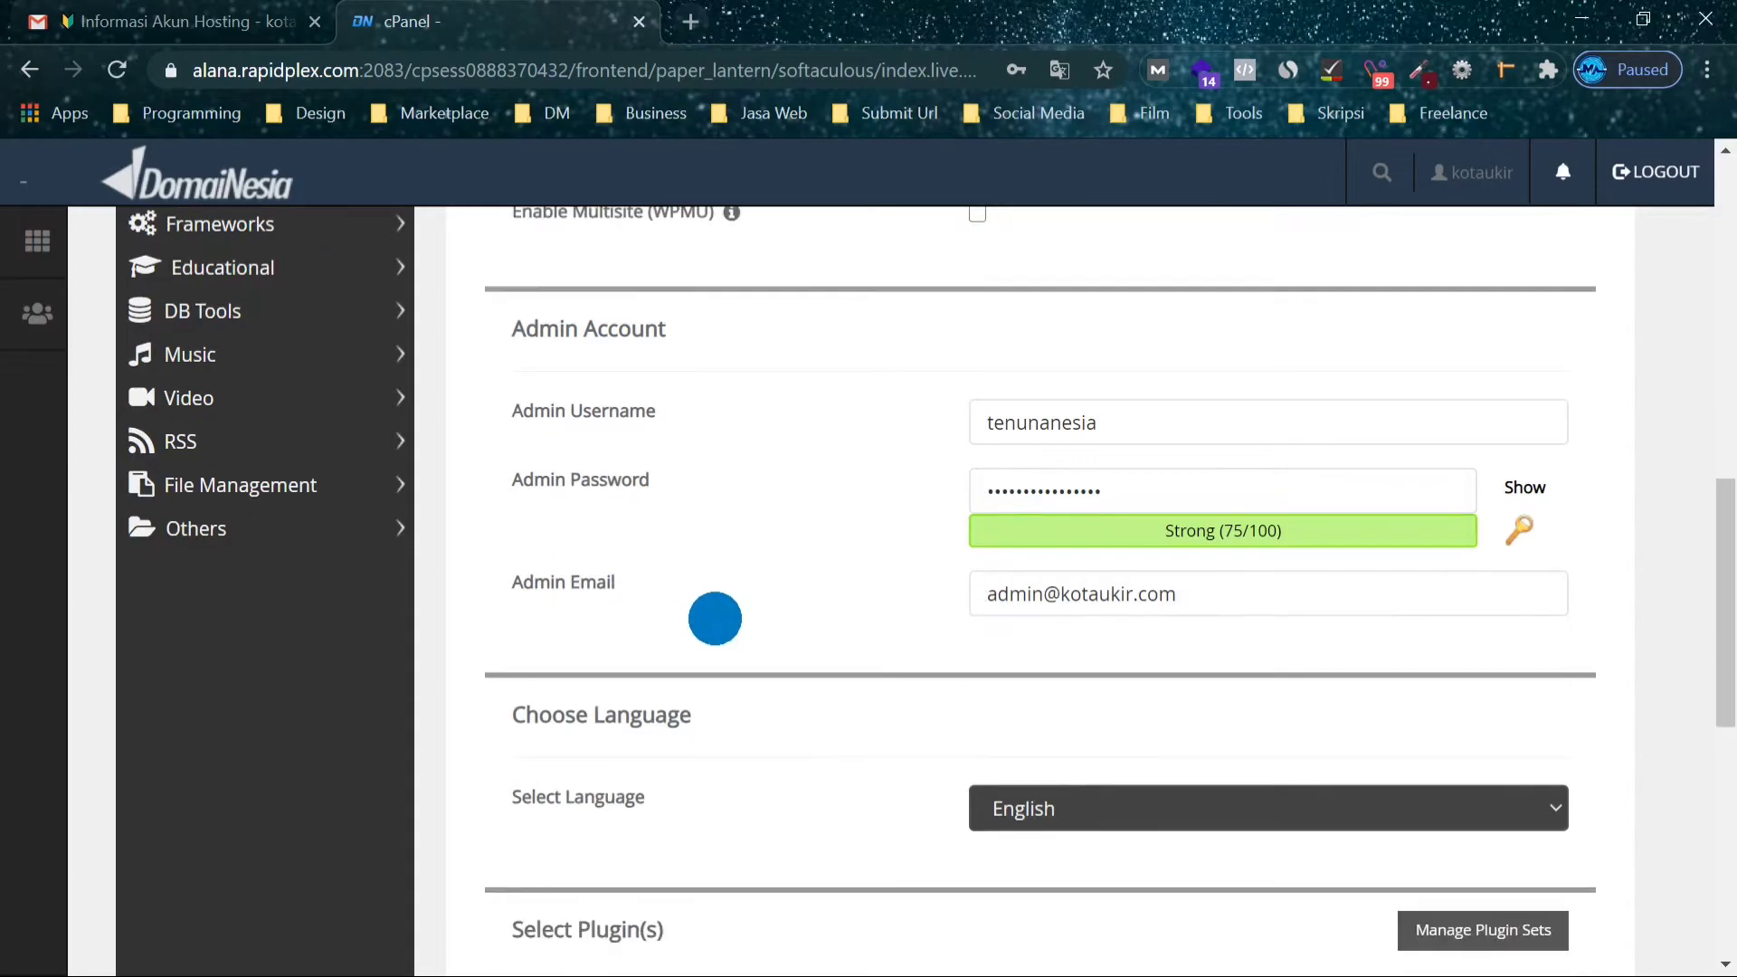
Review the admin email and recheck the installation URL, site settings and admin account entries.
{"action": "scroll", "coordinate": [1001, 552], "scroll_direction": "up", "scroll_amount": 3}
{"action": "left_click", "coordinate": [569, 649]}
{"action": "left_click", "coordinate": [1032, 663]}
{"action": "left_click", "coordinate": [1125, 725]}
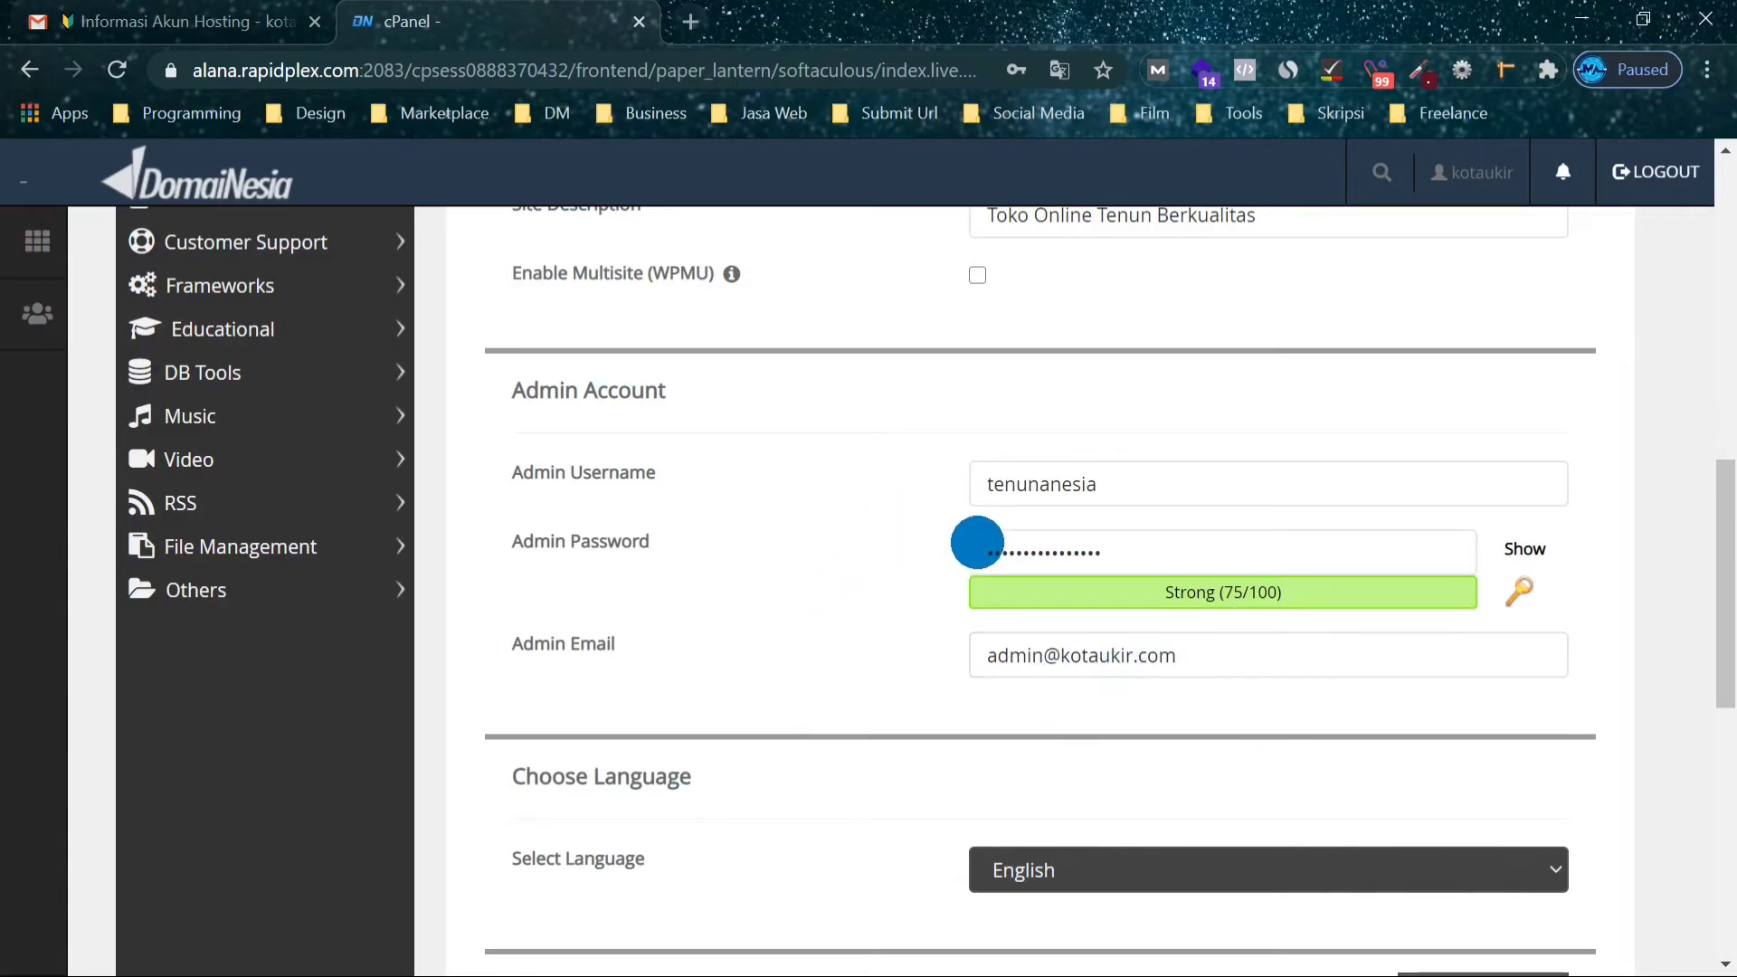
{"action": "left_click", "coordinate": [1102, 655]}
{"action": "scroll", "coordinate": [1016, 589], "scroll_direction": "up", "scroll_amount": 3}
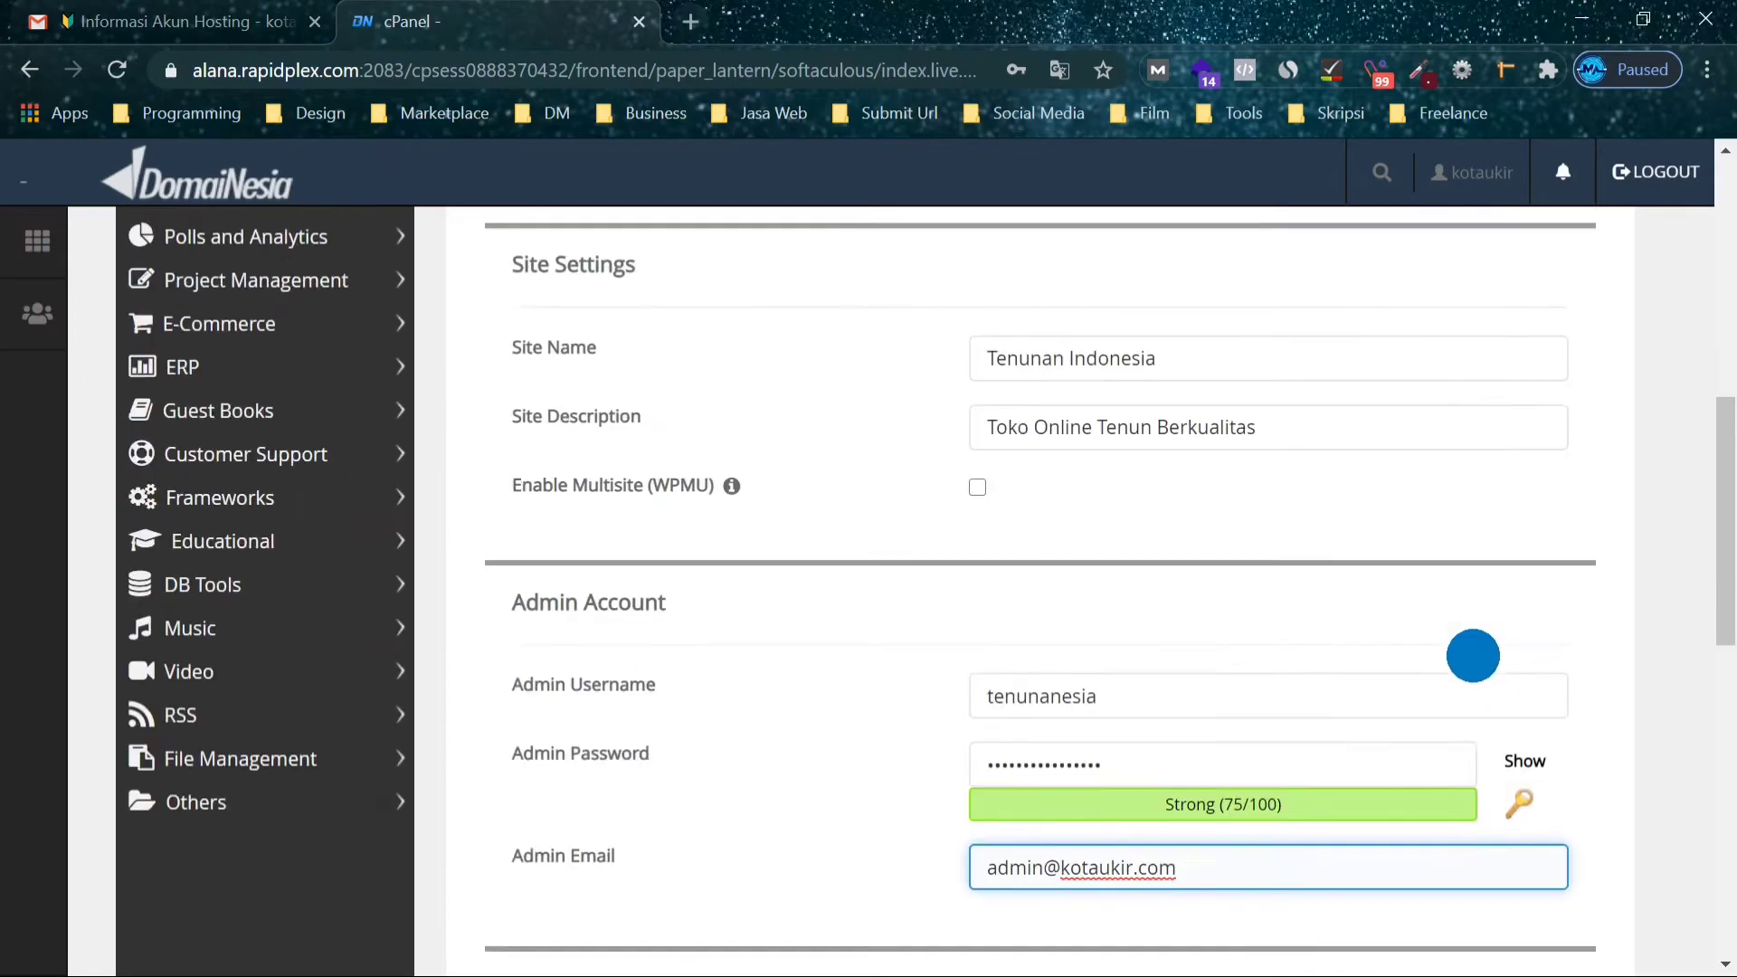
{"action": "scroll", "coordinate": [1473, 655], "scroll_direction": "up", "scroll_amount": 4}
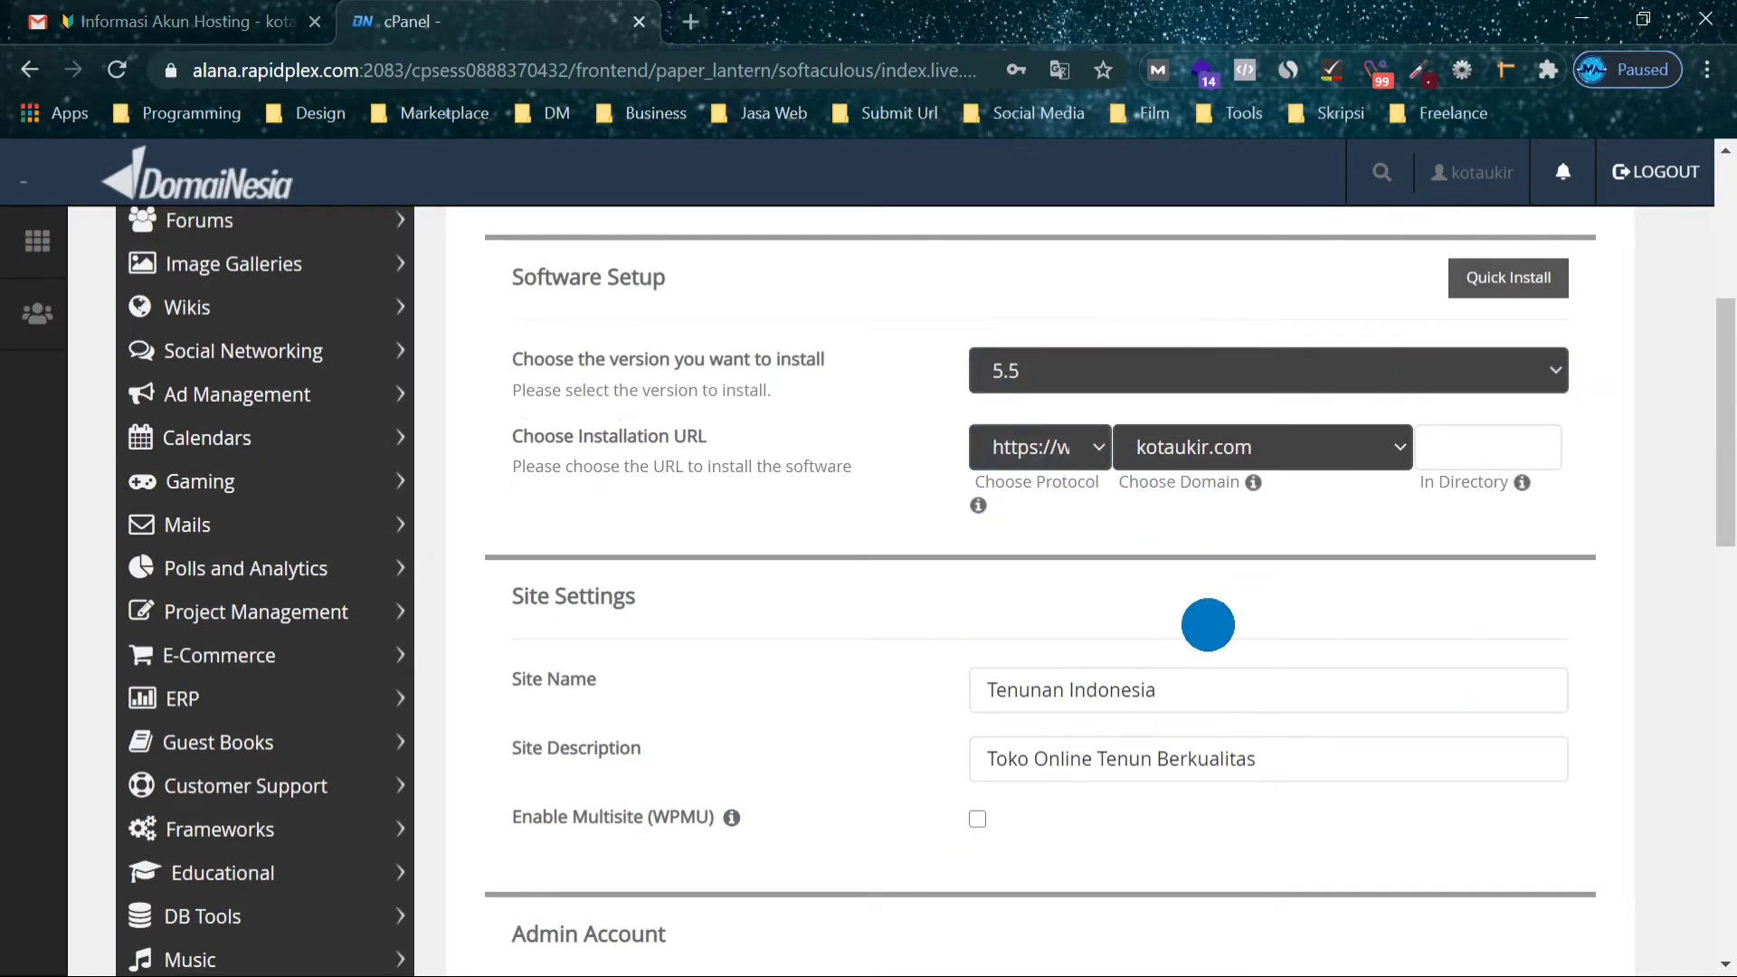
{"action": "scroll", "coordinate": [1208, 617], "scroll_direction": "down", "scroll_amount": 6}
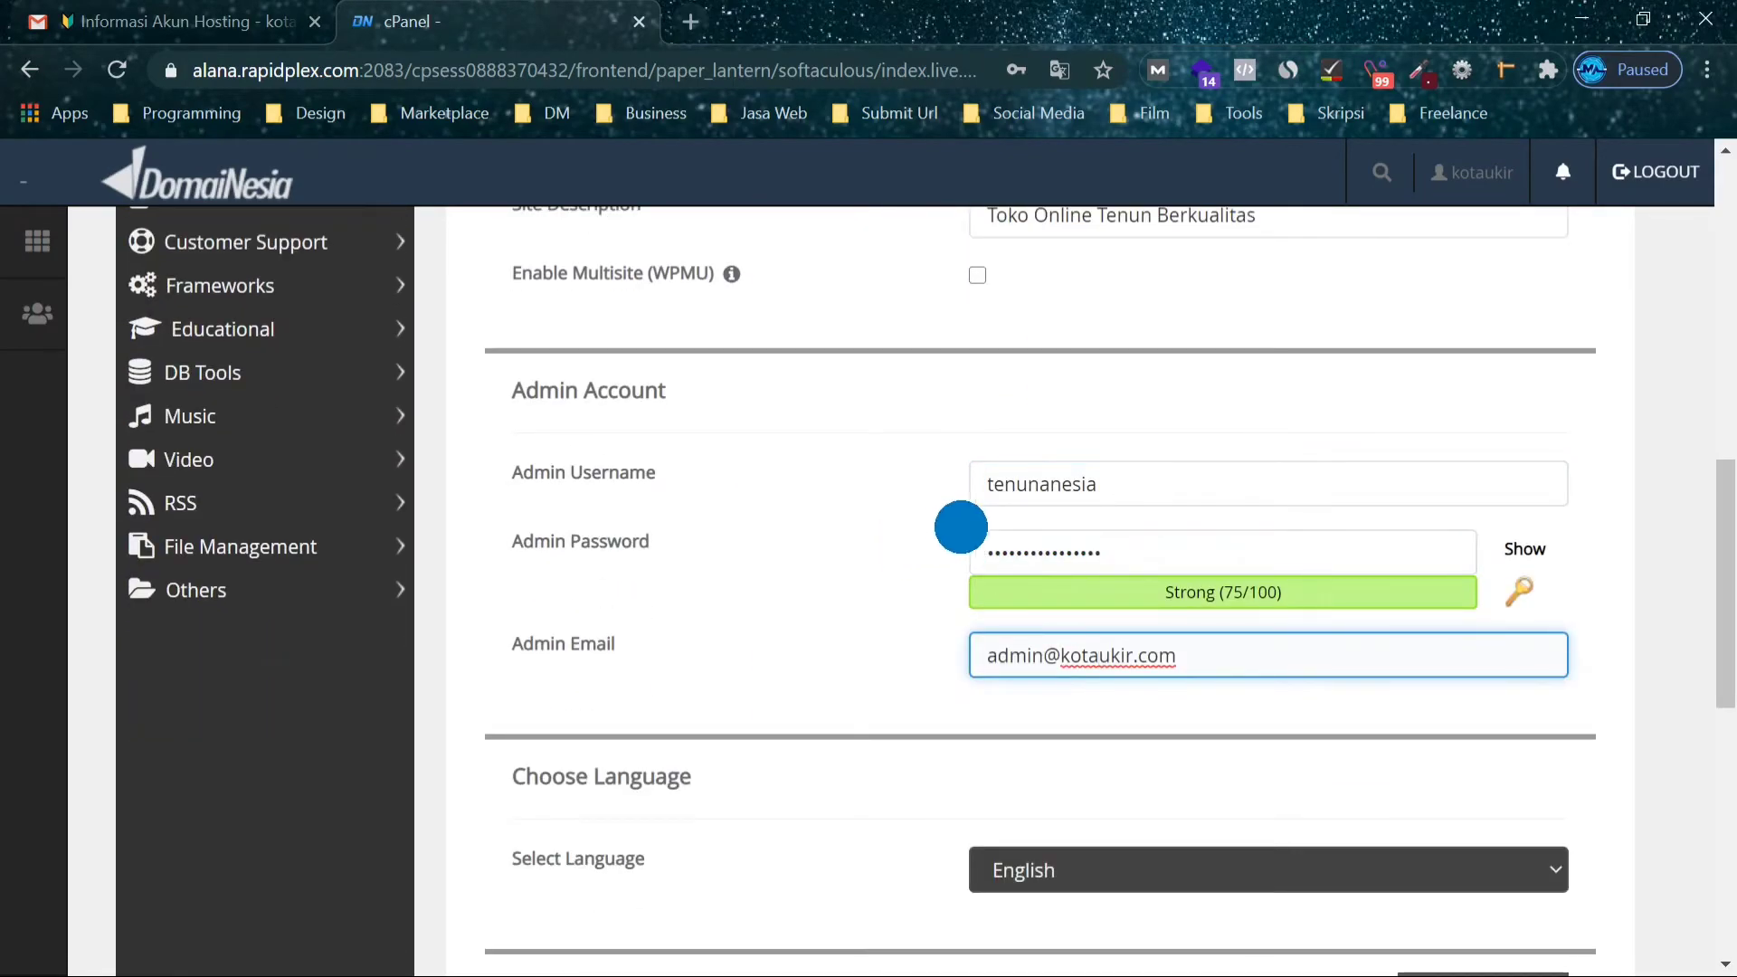
Set the WordPress installation language to Indonesian.
{"action": "scroll", "coordinate": [1091, 575], "scroll_direction": "down", "scroll_amount": 3}
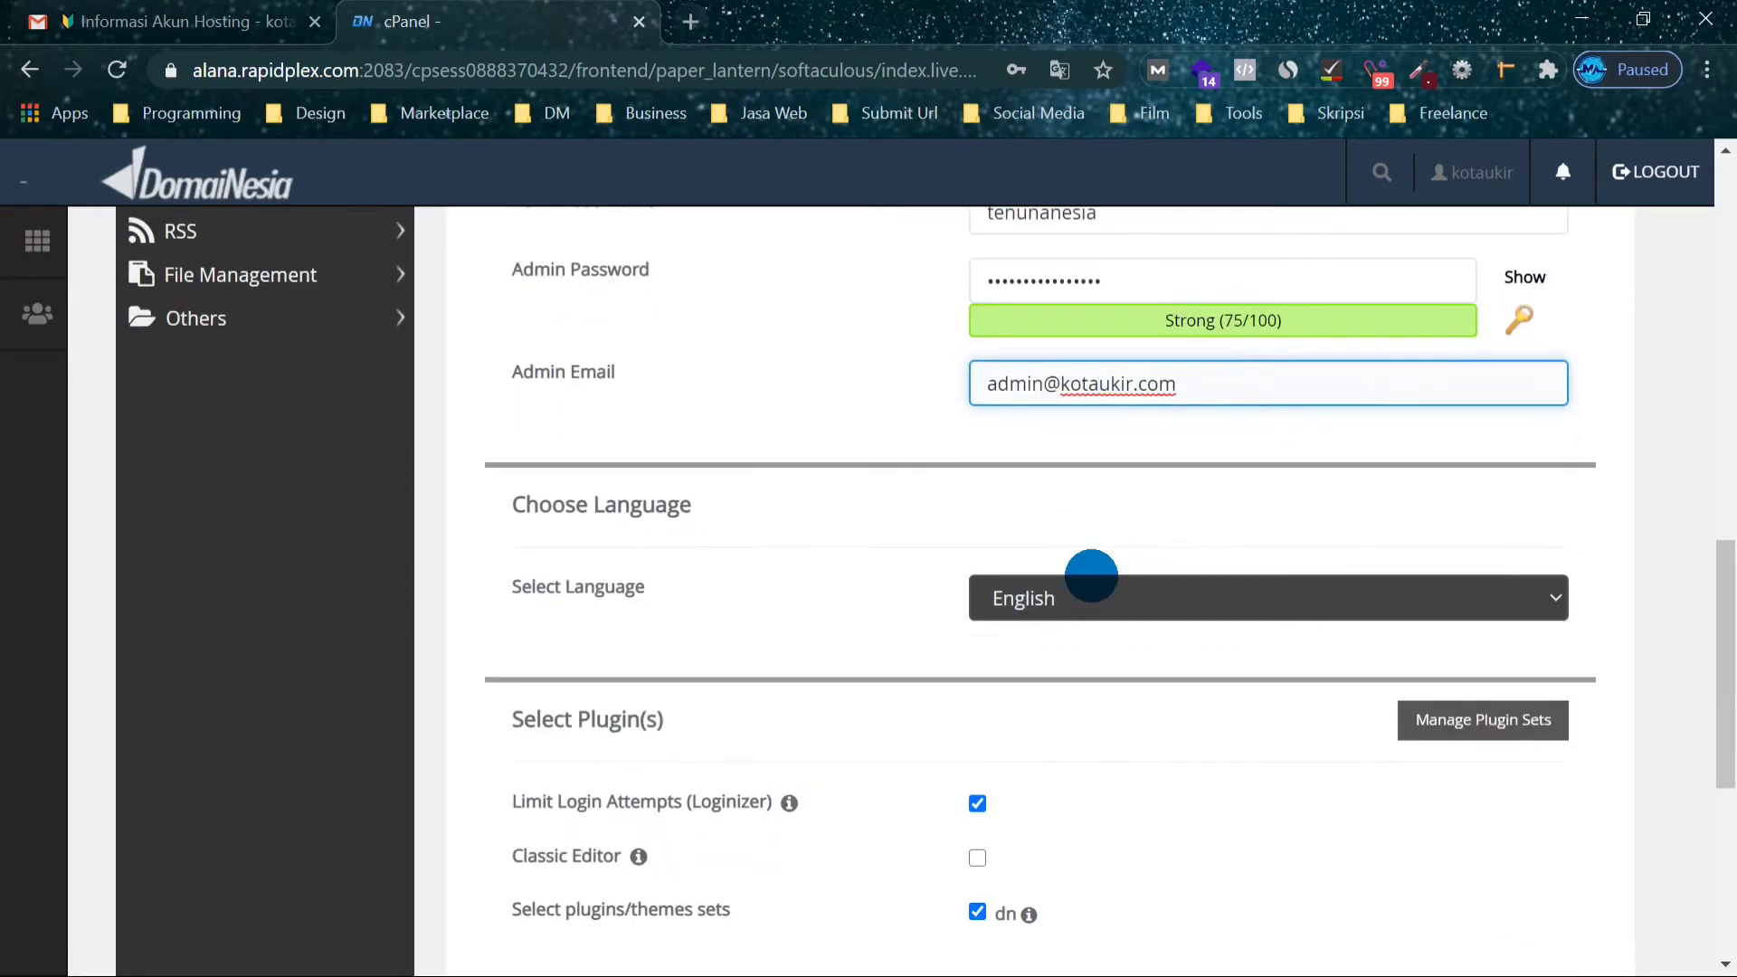
{"action": "scroll", "coordinate": [1210, 341], "scroll_direction": "down", "scroll_amount": 3}
{"action": "left_click", "coordinate": [1213, 333]}
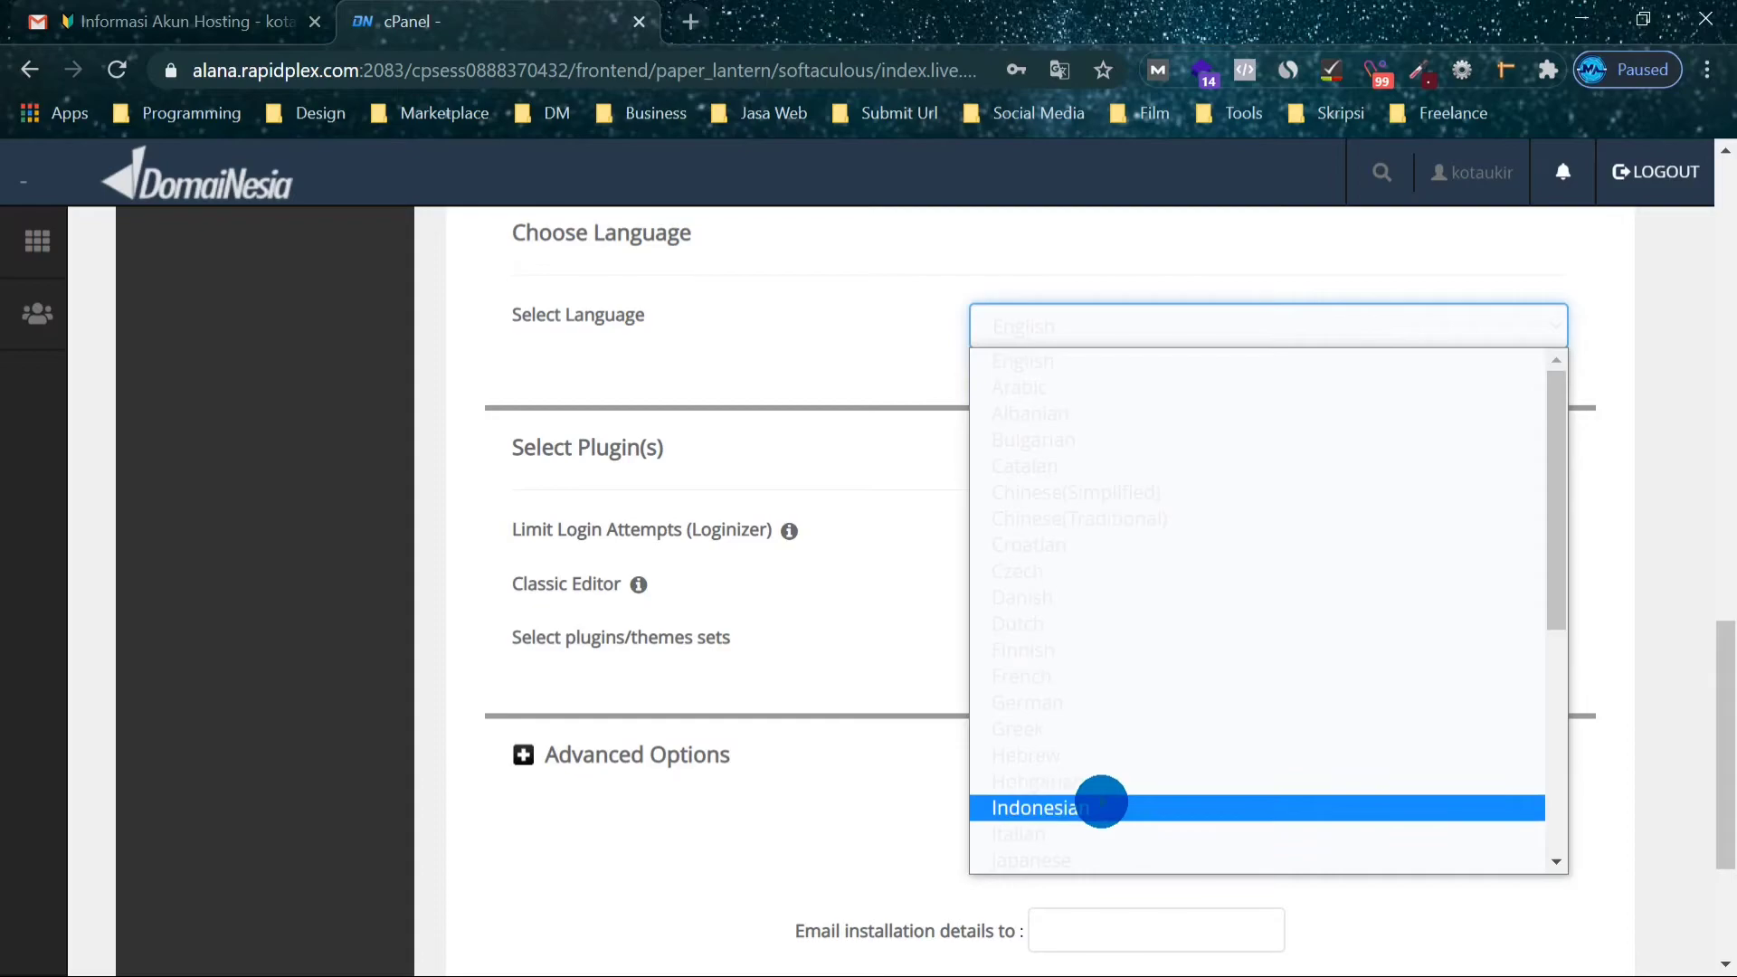
{"action": "left_click", "coordinate": [1101, 802]}
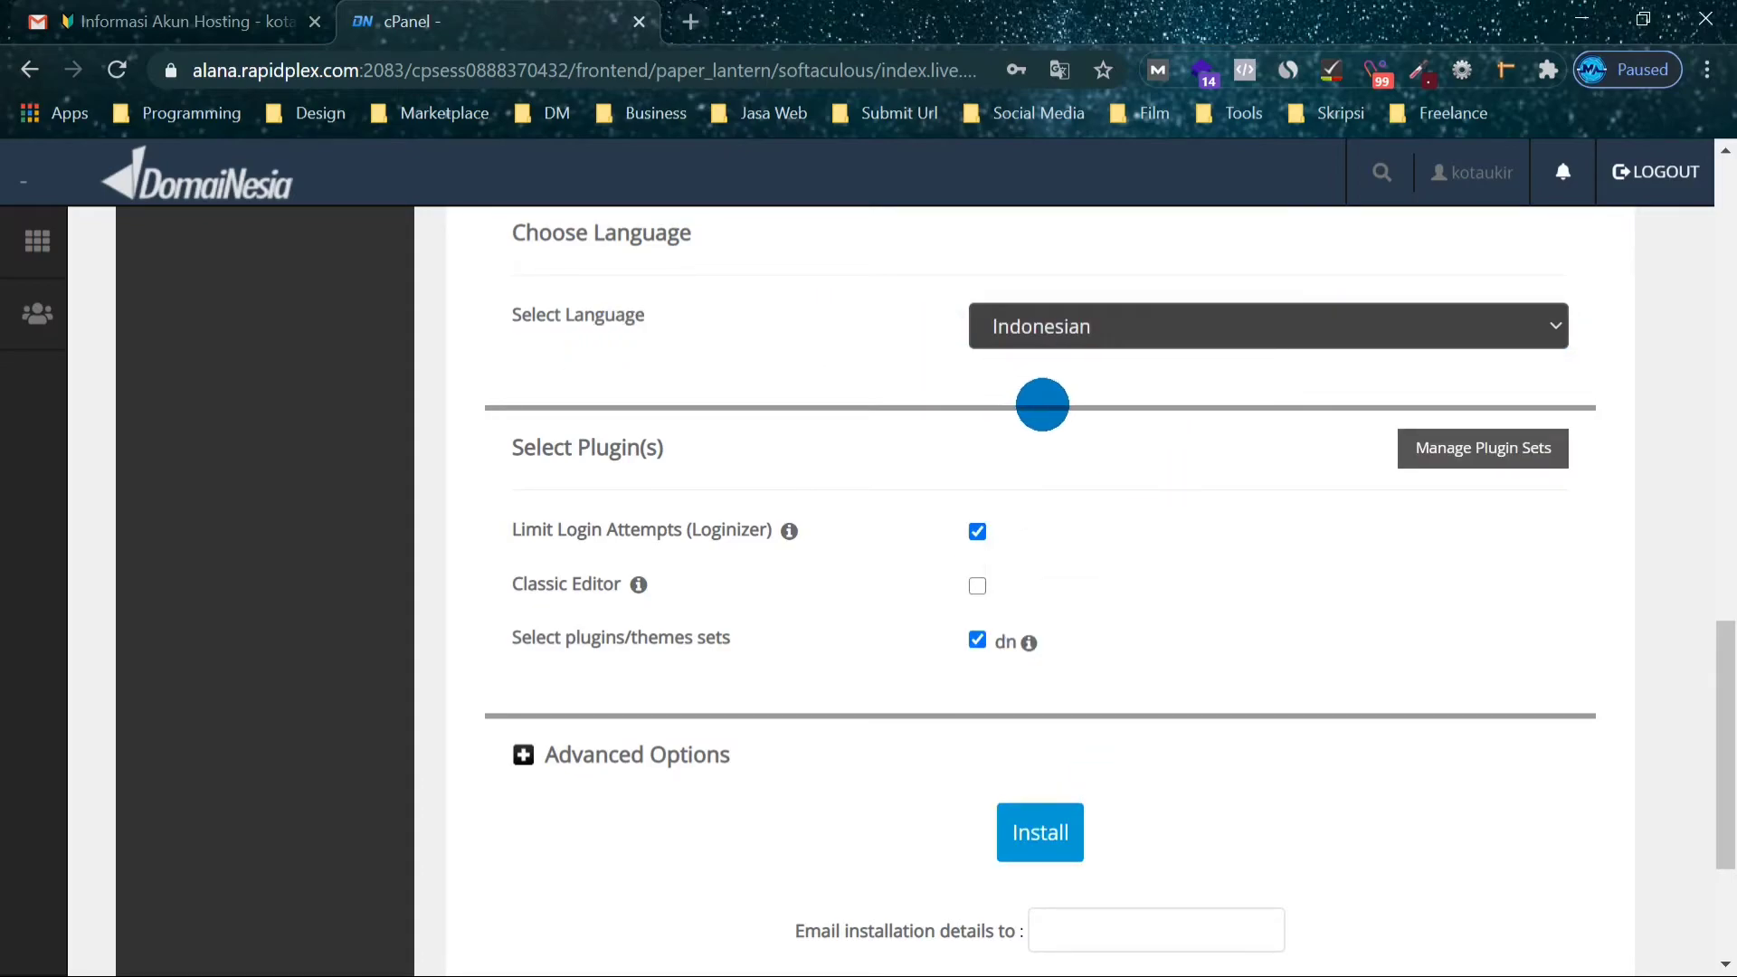
Look through the Advanced Options, collapse them again, and recheck the settings across the whole installation form.
{"action": "scroll", "coordinate": [1132, 414], "scroll_direction": "down", "scroll_amount": 3}
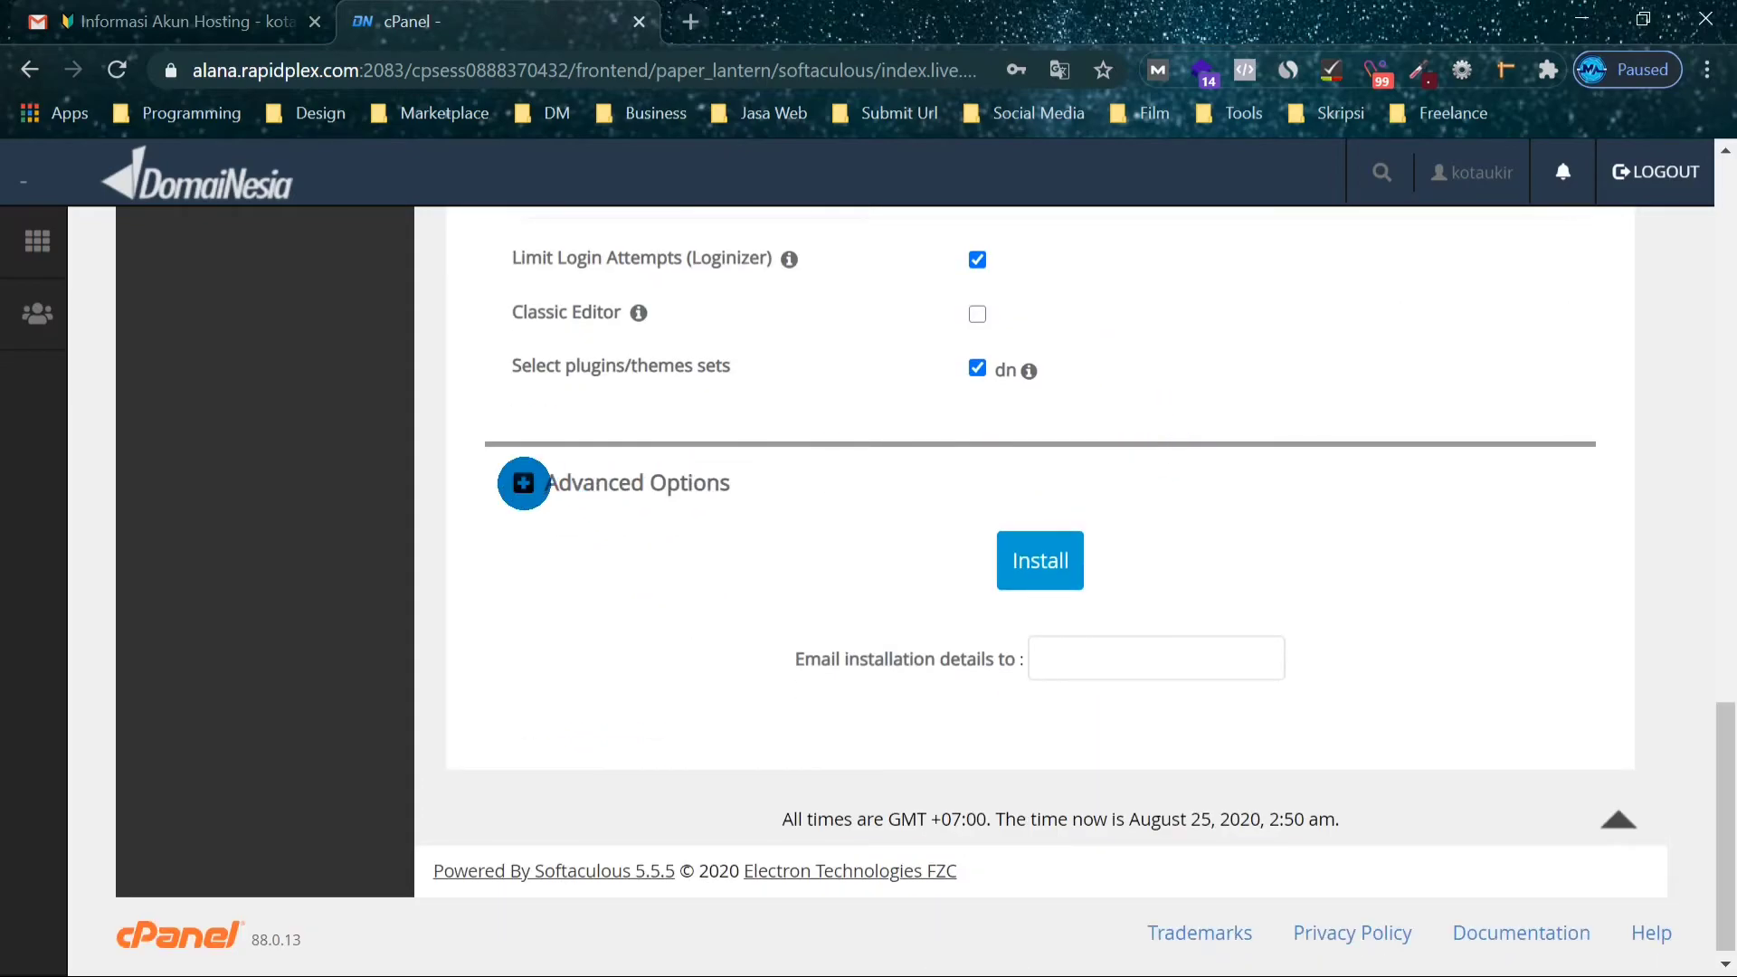
{"action": "left_click", "coordinate": [524, 483]}
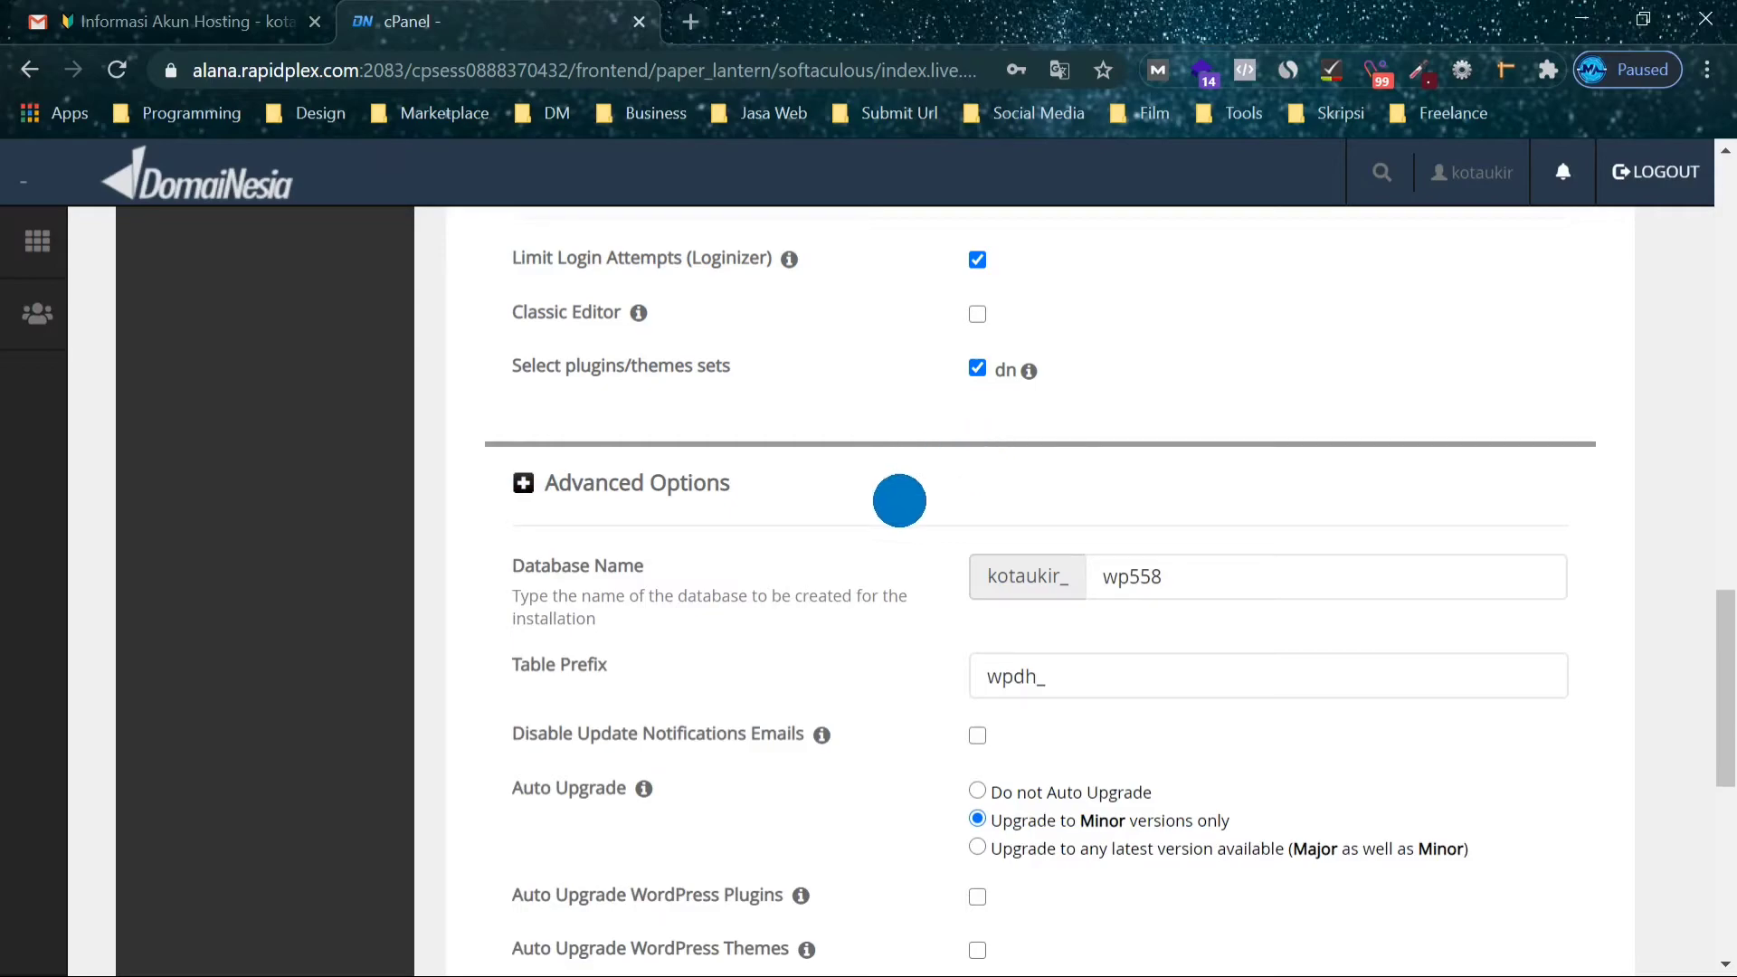
{"action": "scroll", "coordinate": [896, 504], "scroll_direction": "down", "scroll_amount": 5}
{"action": "scroll", "coordinate": [896, 550], "scroll_direction": "up", "scroll_amount": 4}
{"action": "scroll", "coordinate": [922, 551], "scroll_direction": "up", "scroll_amount": 3}
{"action": "left_click", "coordinate": [523, 617]}
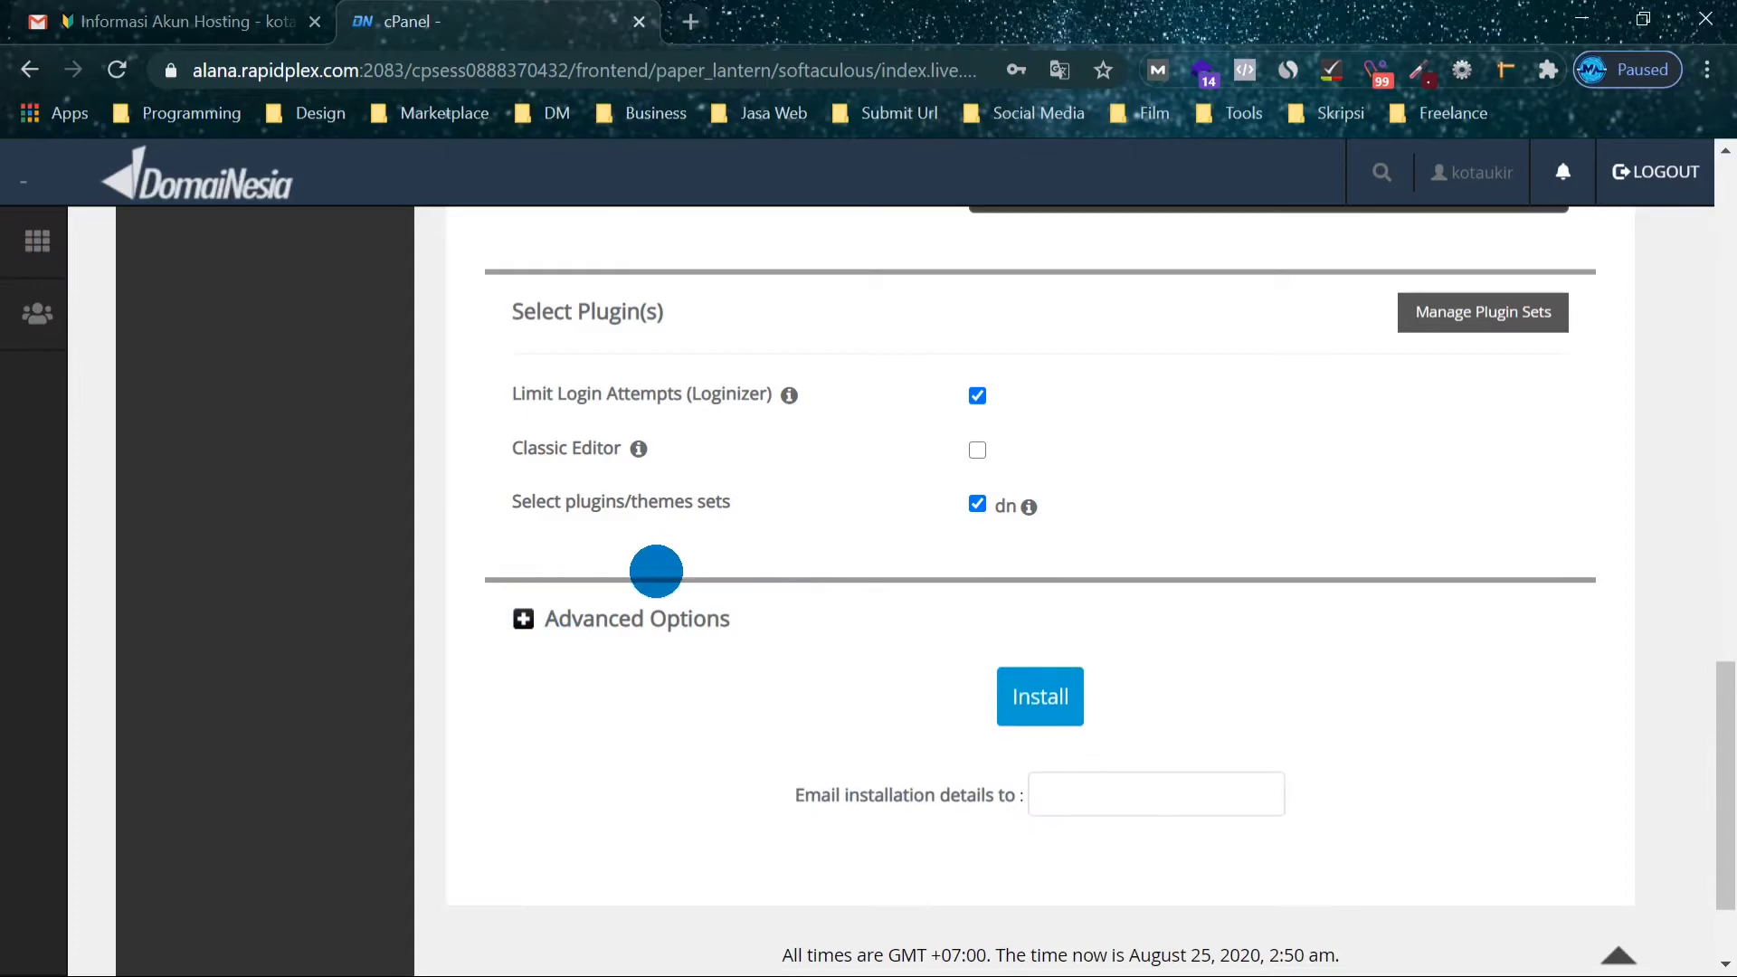
{"action": "scroll", "coordinate": [1303, 567], "scroll_direction": "up", "scroll_amount": 10}
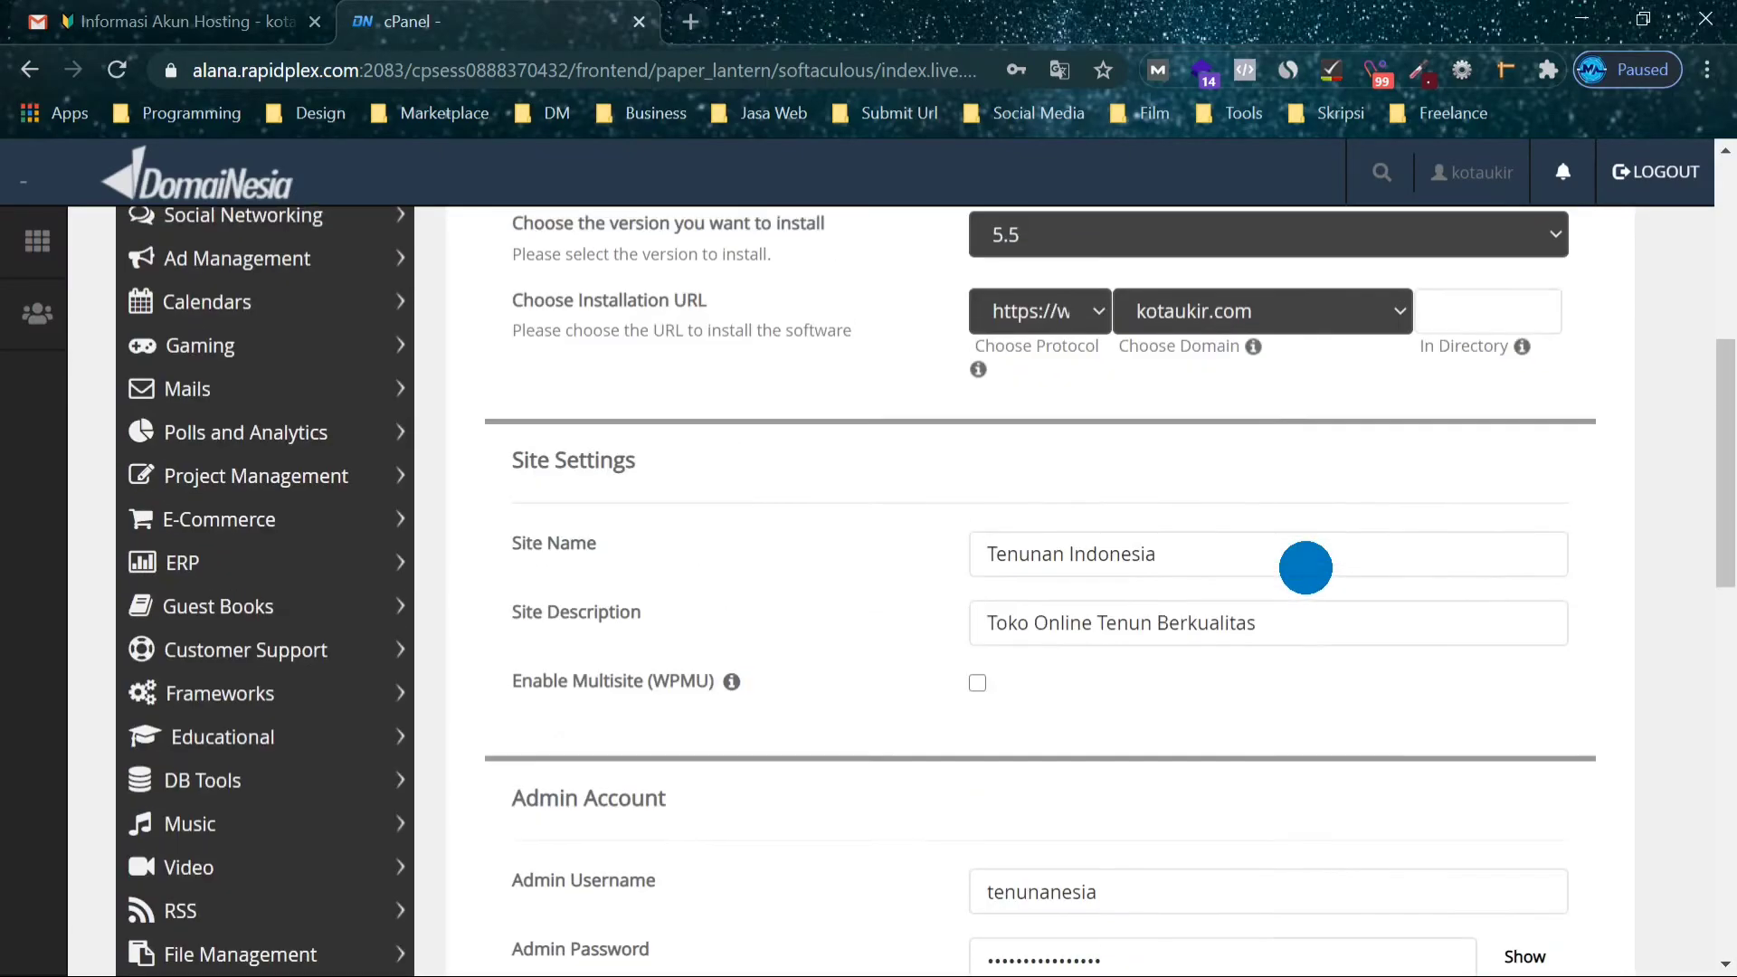
{"action": "scroll", "coordinate": [1306, 567], "scroll_direction": "up", "scroll_amount": 2}
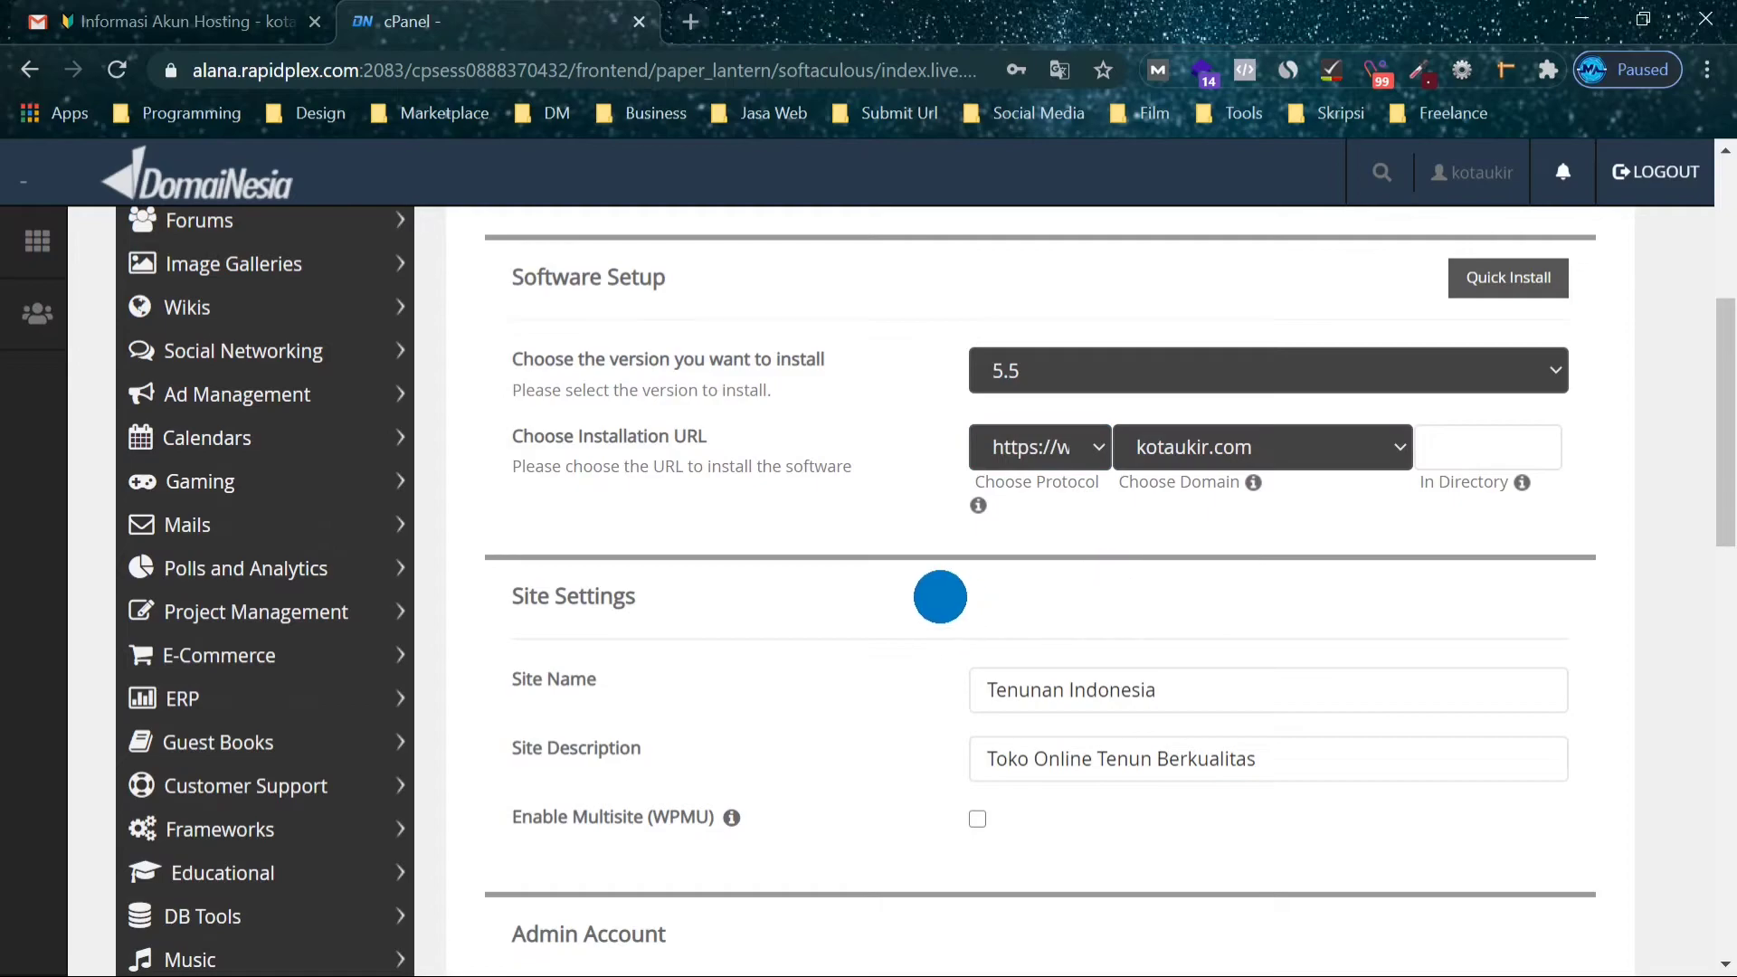
{"action": "scroll", "coordinate": [903, 601], "scroll_direction": "down", "scroll_amount": 6}
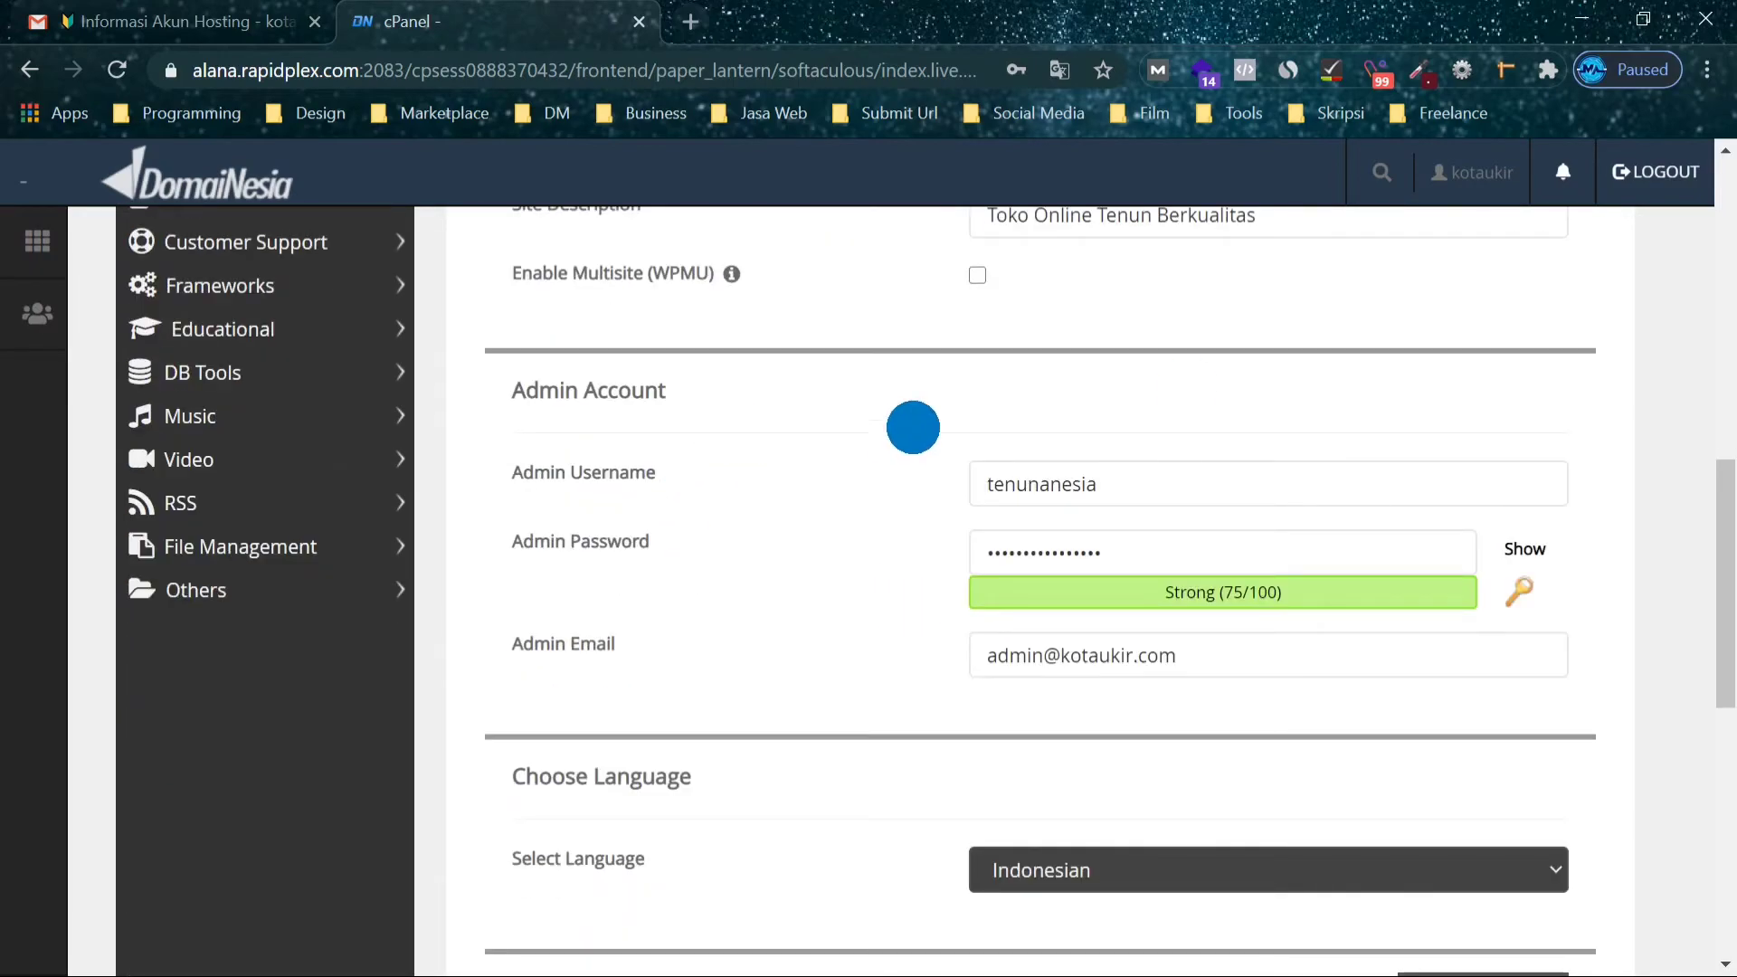
{"action": "scroll", "coordinate": [1294, 549], "scroll_direction": "down", "scroll_amount": 4}
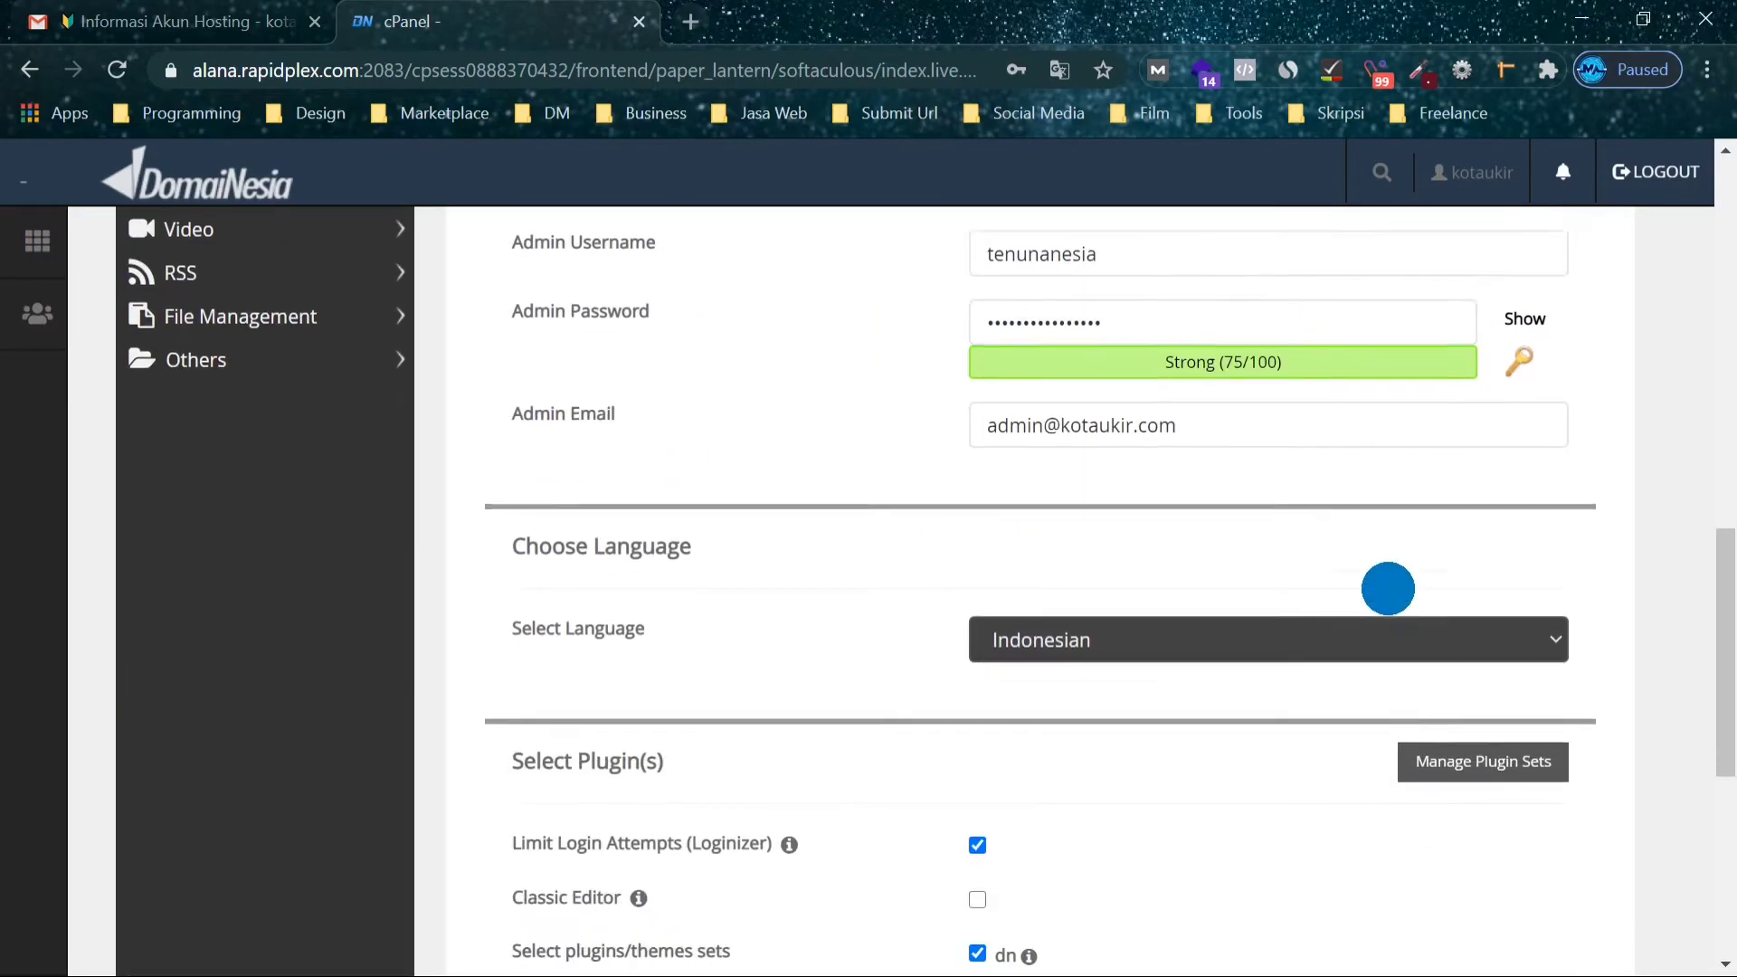
Try to install WordPress on kotaukir.com with the current settings and decline saving the admin password in the browser.
{"action": "scroll", "coordinate": [1388, 588], "scroll_direction": "up", "scroll_amount": 2}
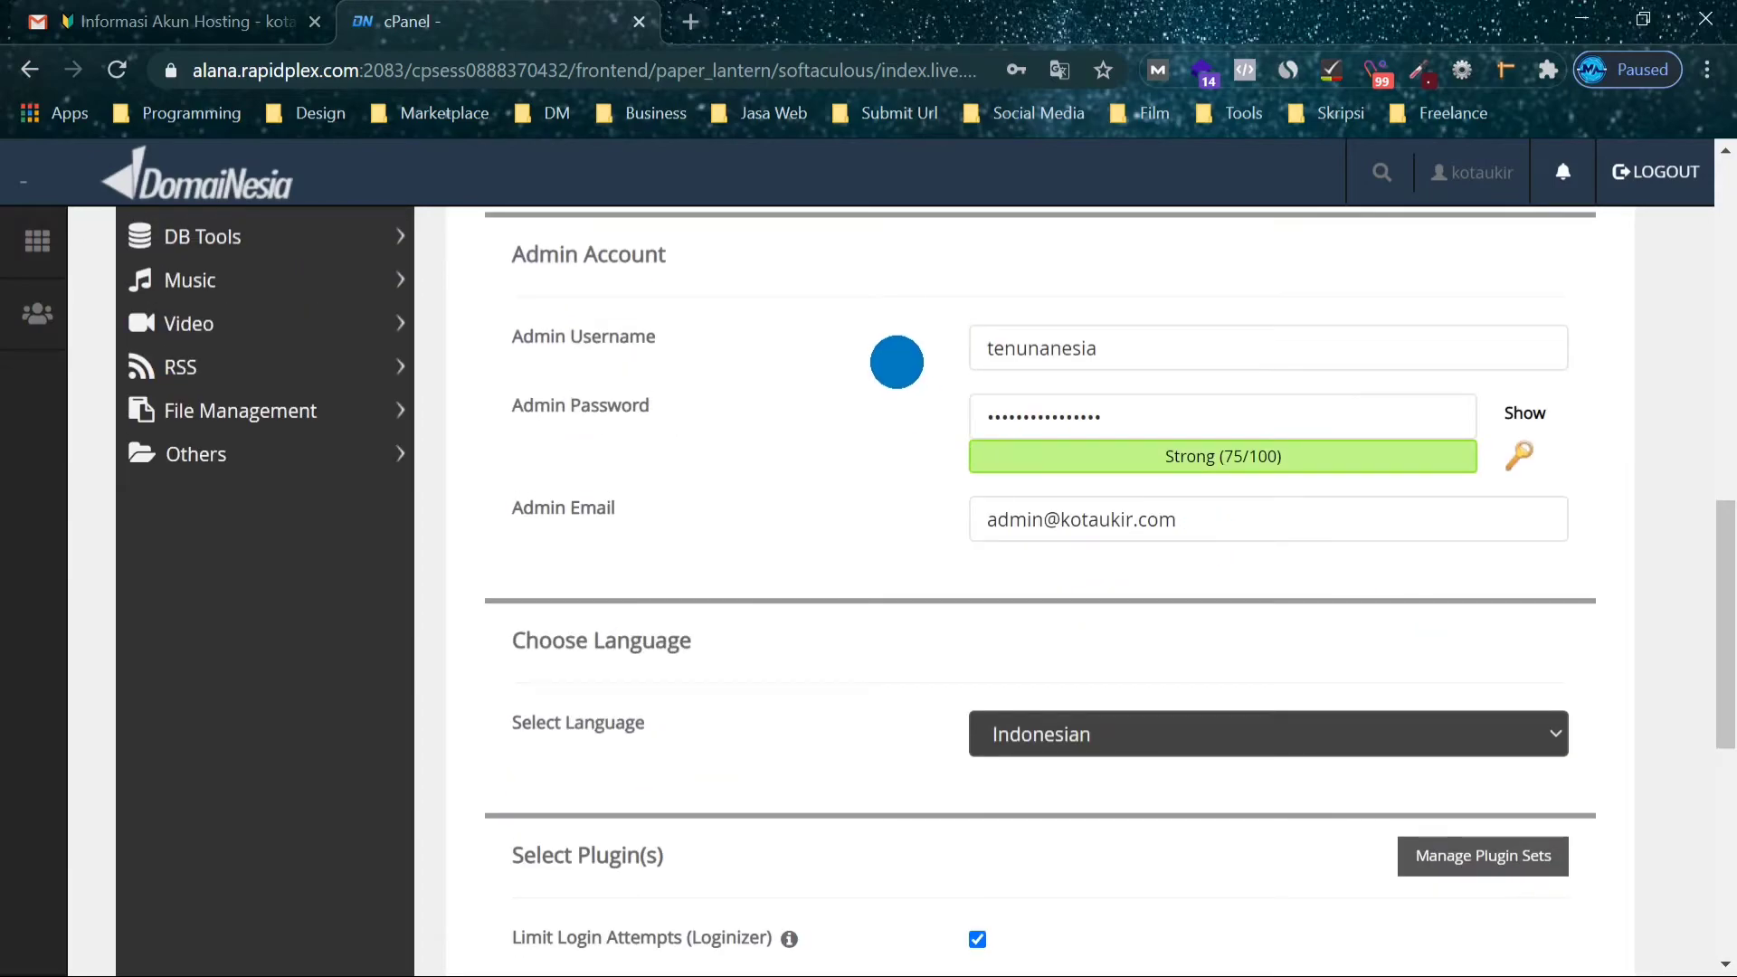
{"action": "left_click", "coordinate": [1047, 419]}
{"action": "left_click", "coordinate": [862, 445]}
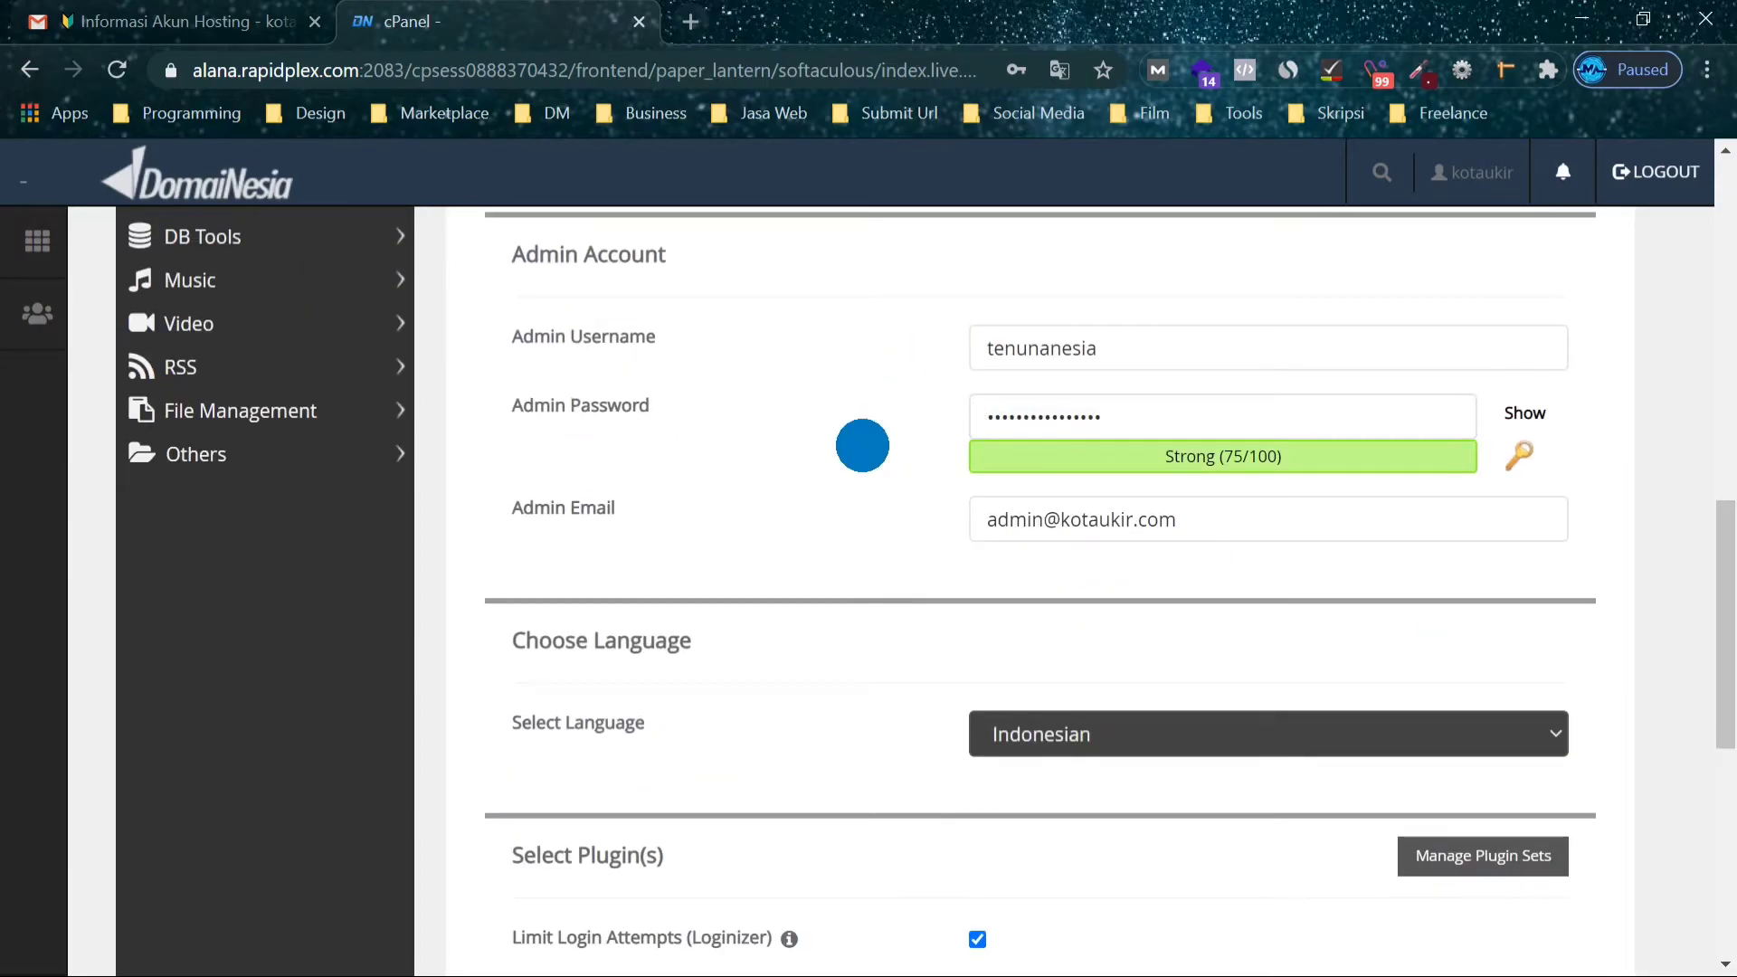
{"action": "scroll", "coordinate": [857, 454], "scroll_direction": "down", "scroll_amount": 8}
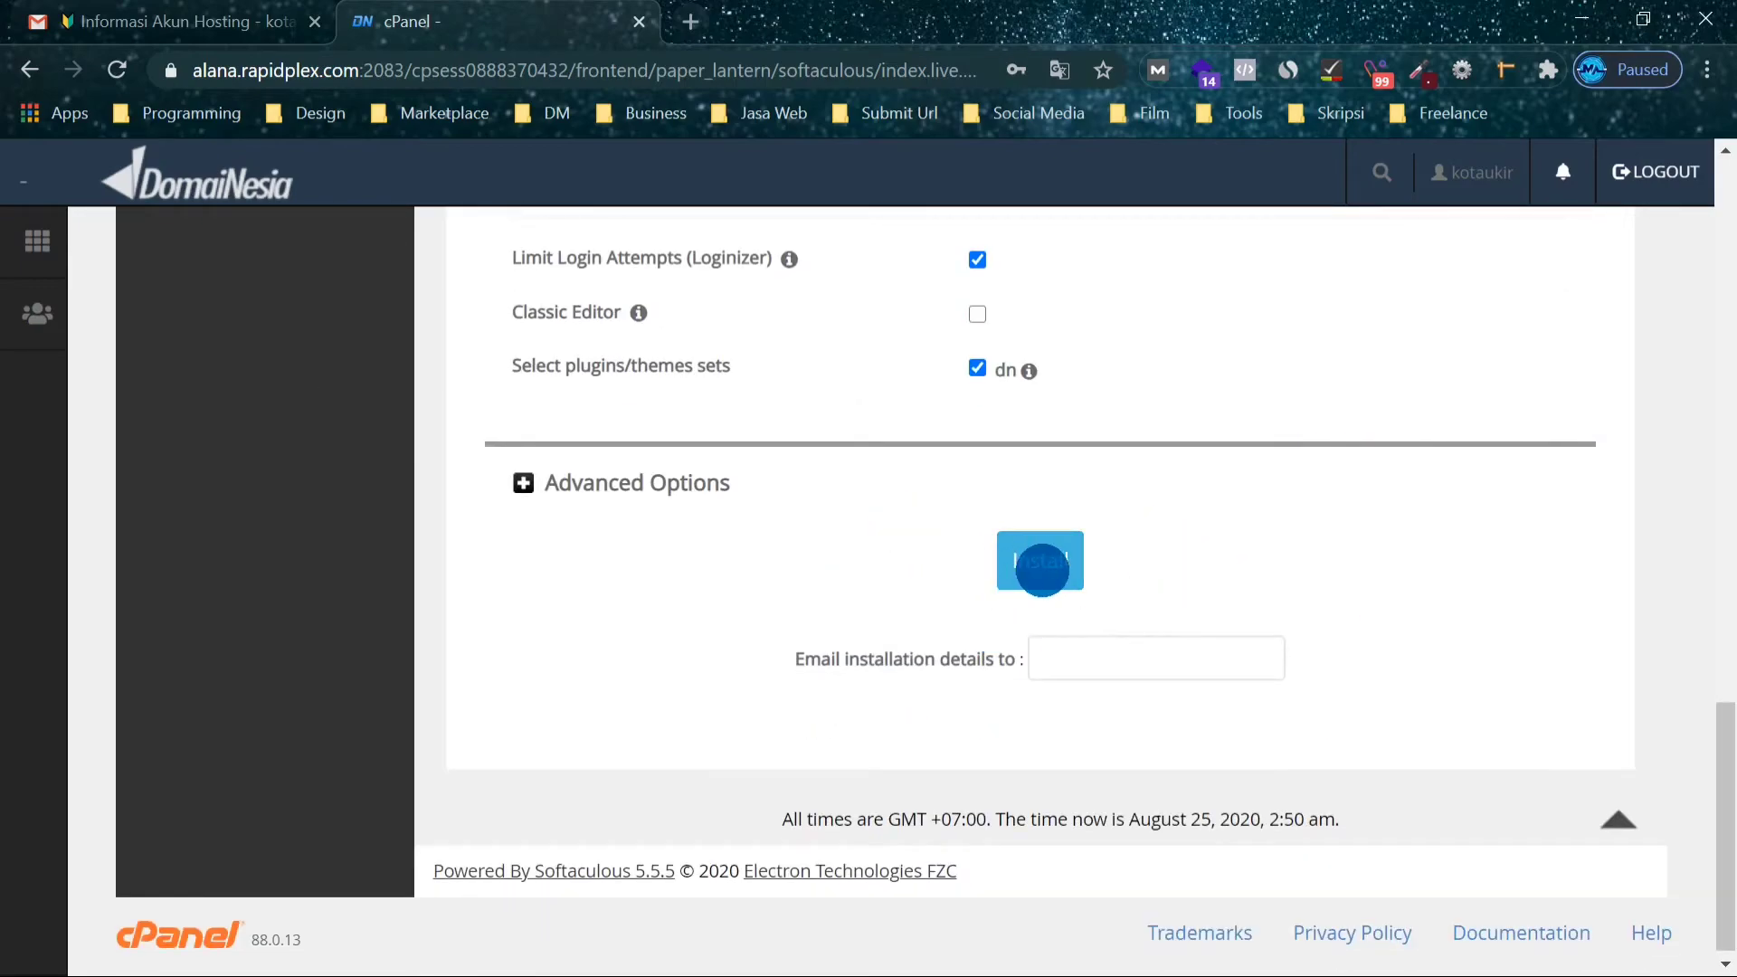
{"action": "left_click", "coordinate": [1042, 570]}
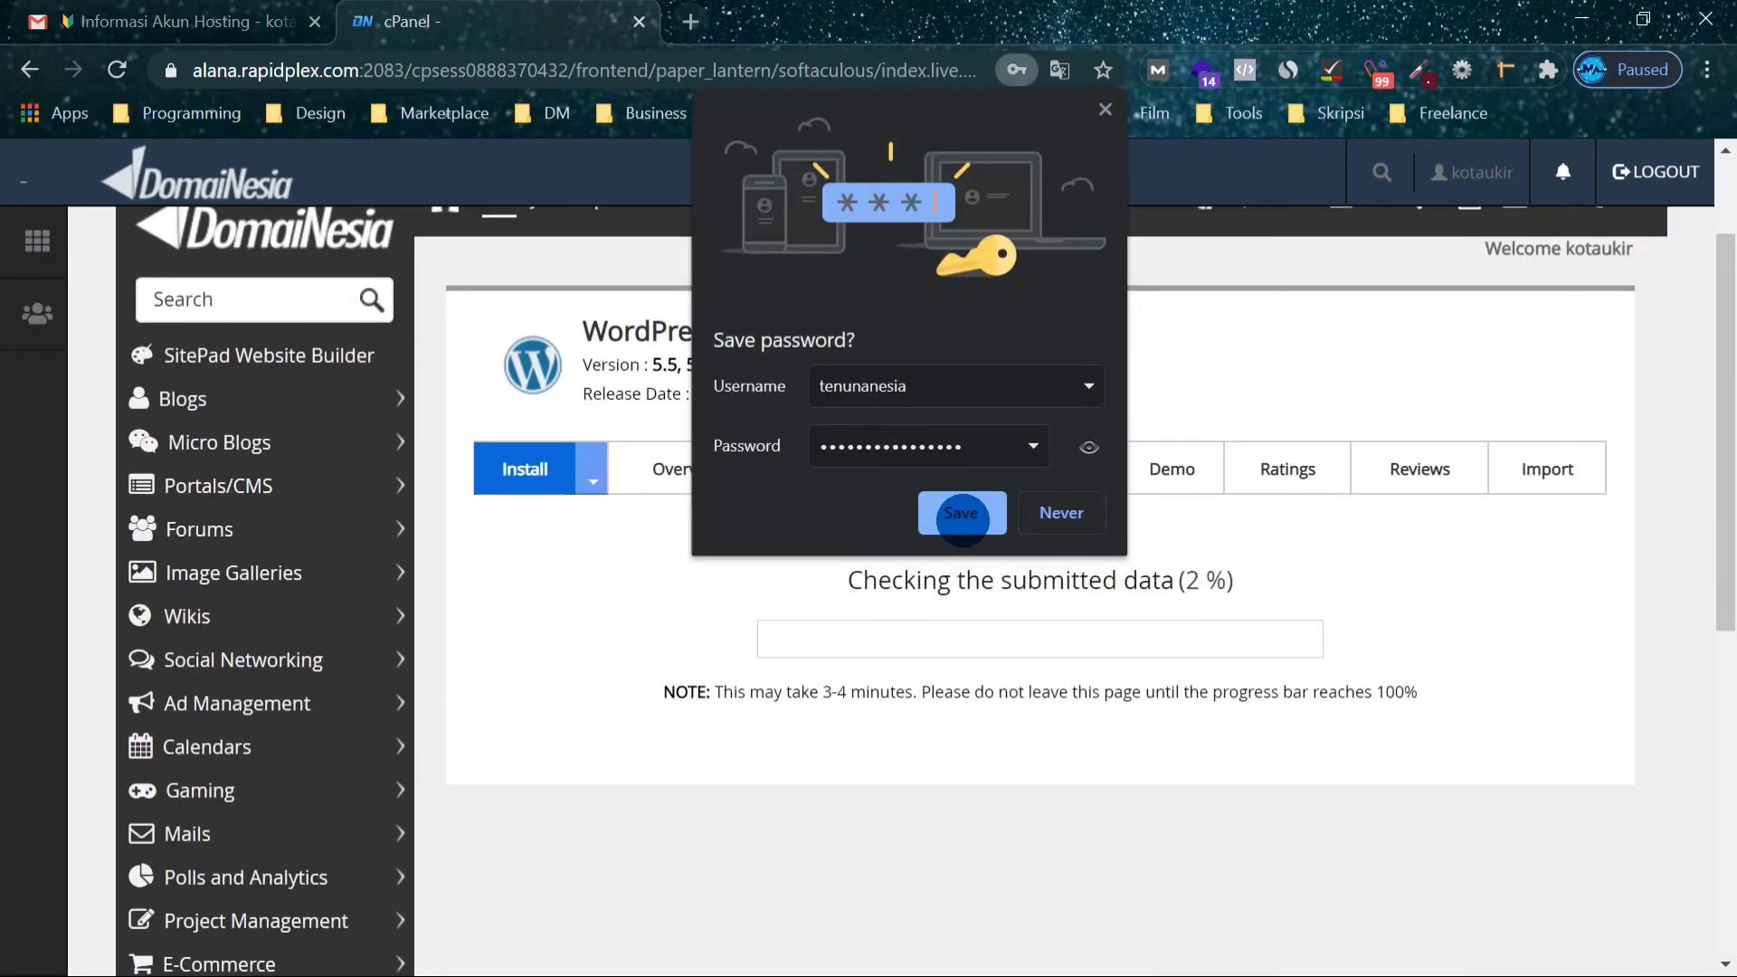
{"action": "left_click", "coordinate": [1049, 514]}
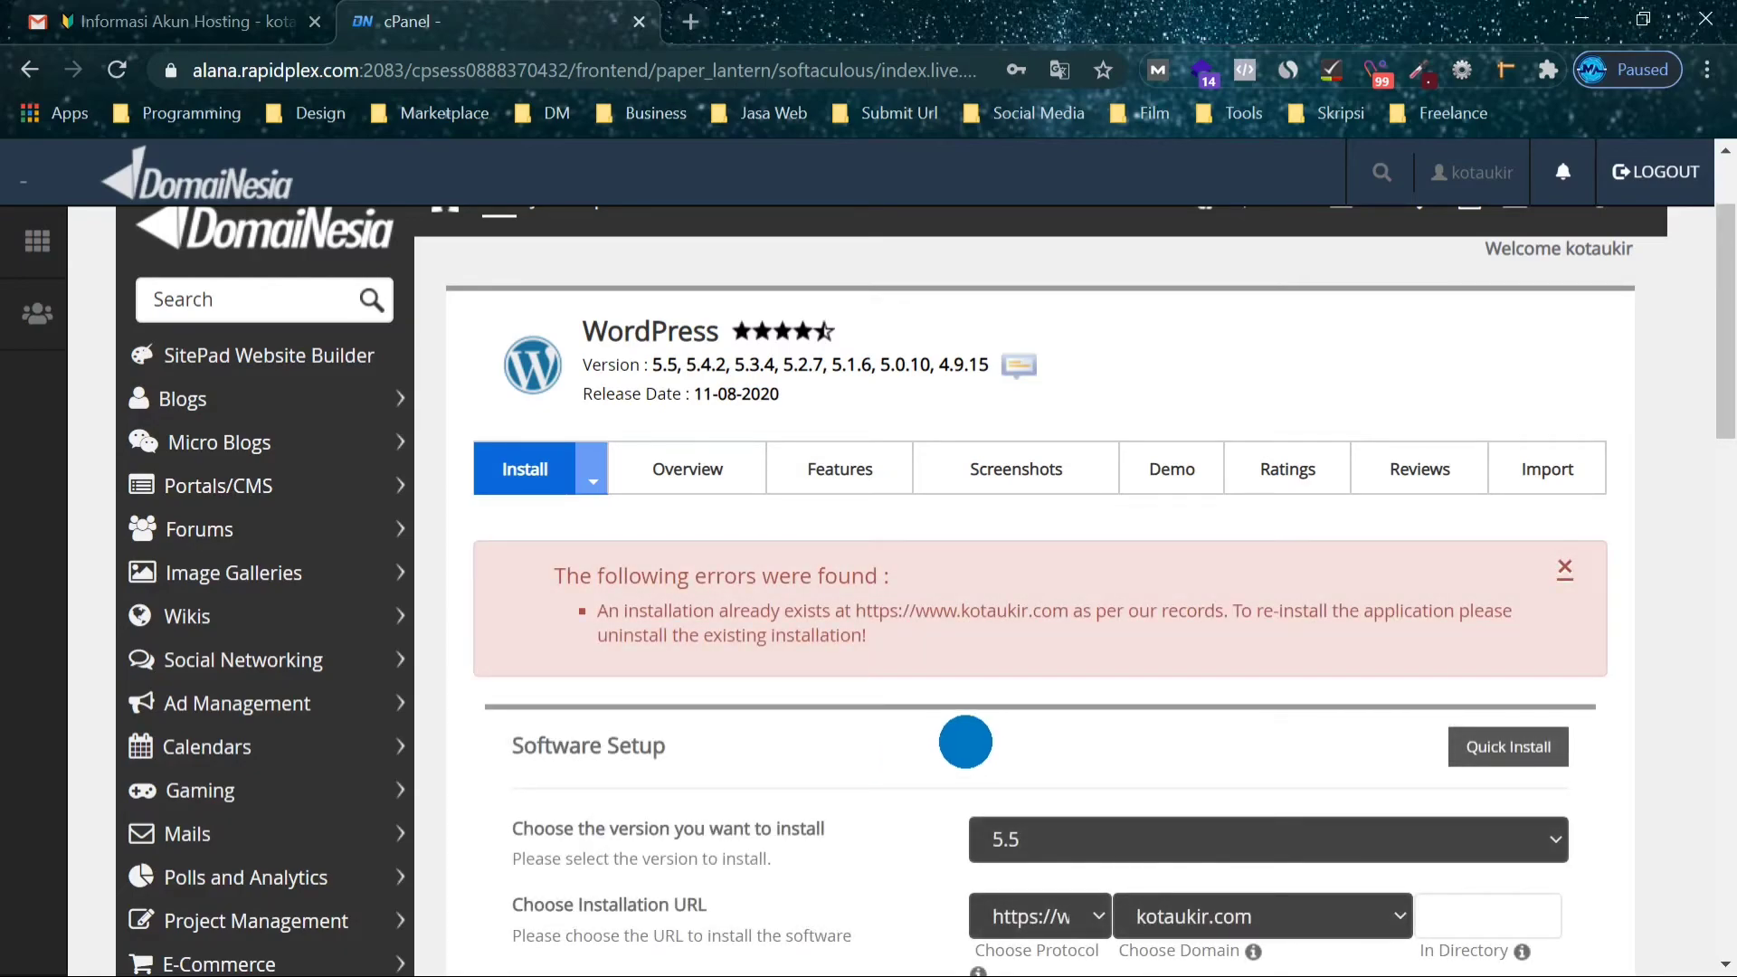
{"action": "scroll", "coordinate": [1040, 729], "scroll_direction": "down", "scroll_amount": 3}
{"action": "left_click", "coordinate": [1185, 644]}
{"action": "scroll", "coordinate": [1055, 725], "scroll_direction": "down", "scroll_amount": 3}
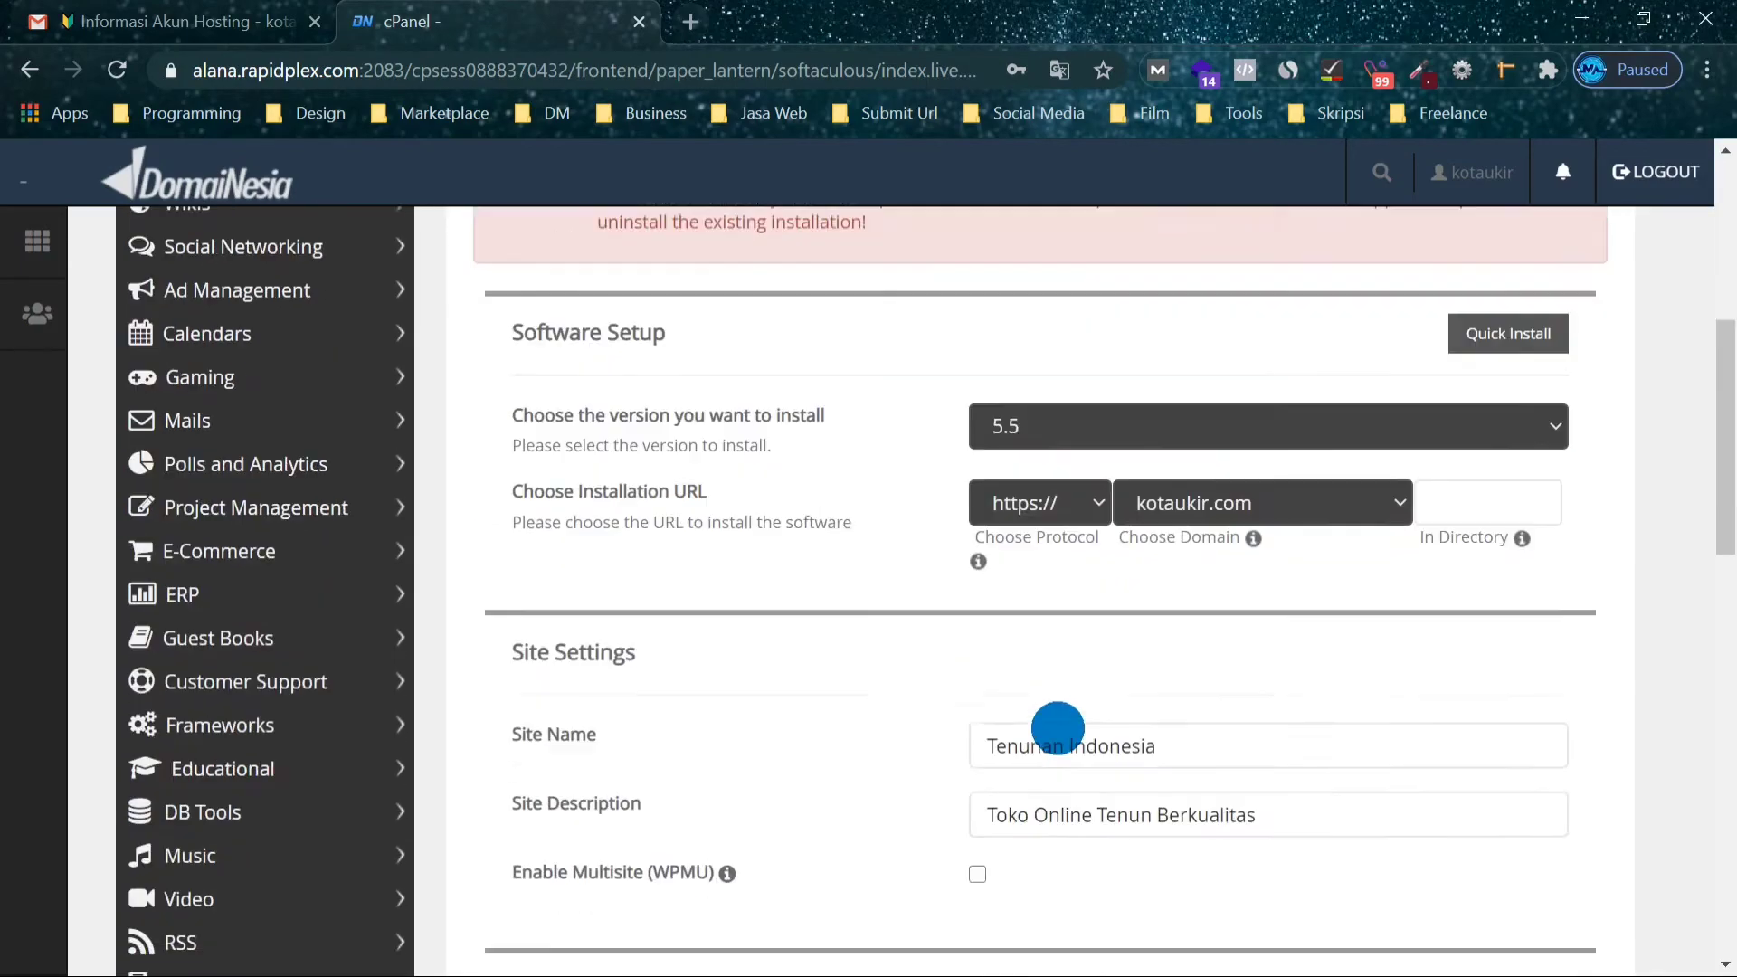
{"action": "left_click", "coordinate": [1262, 385]}
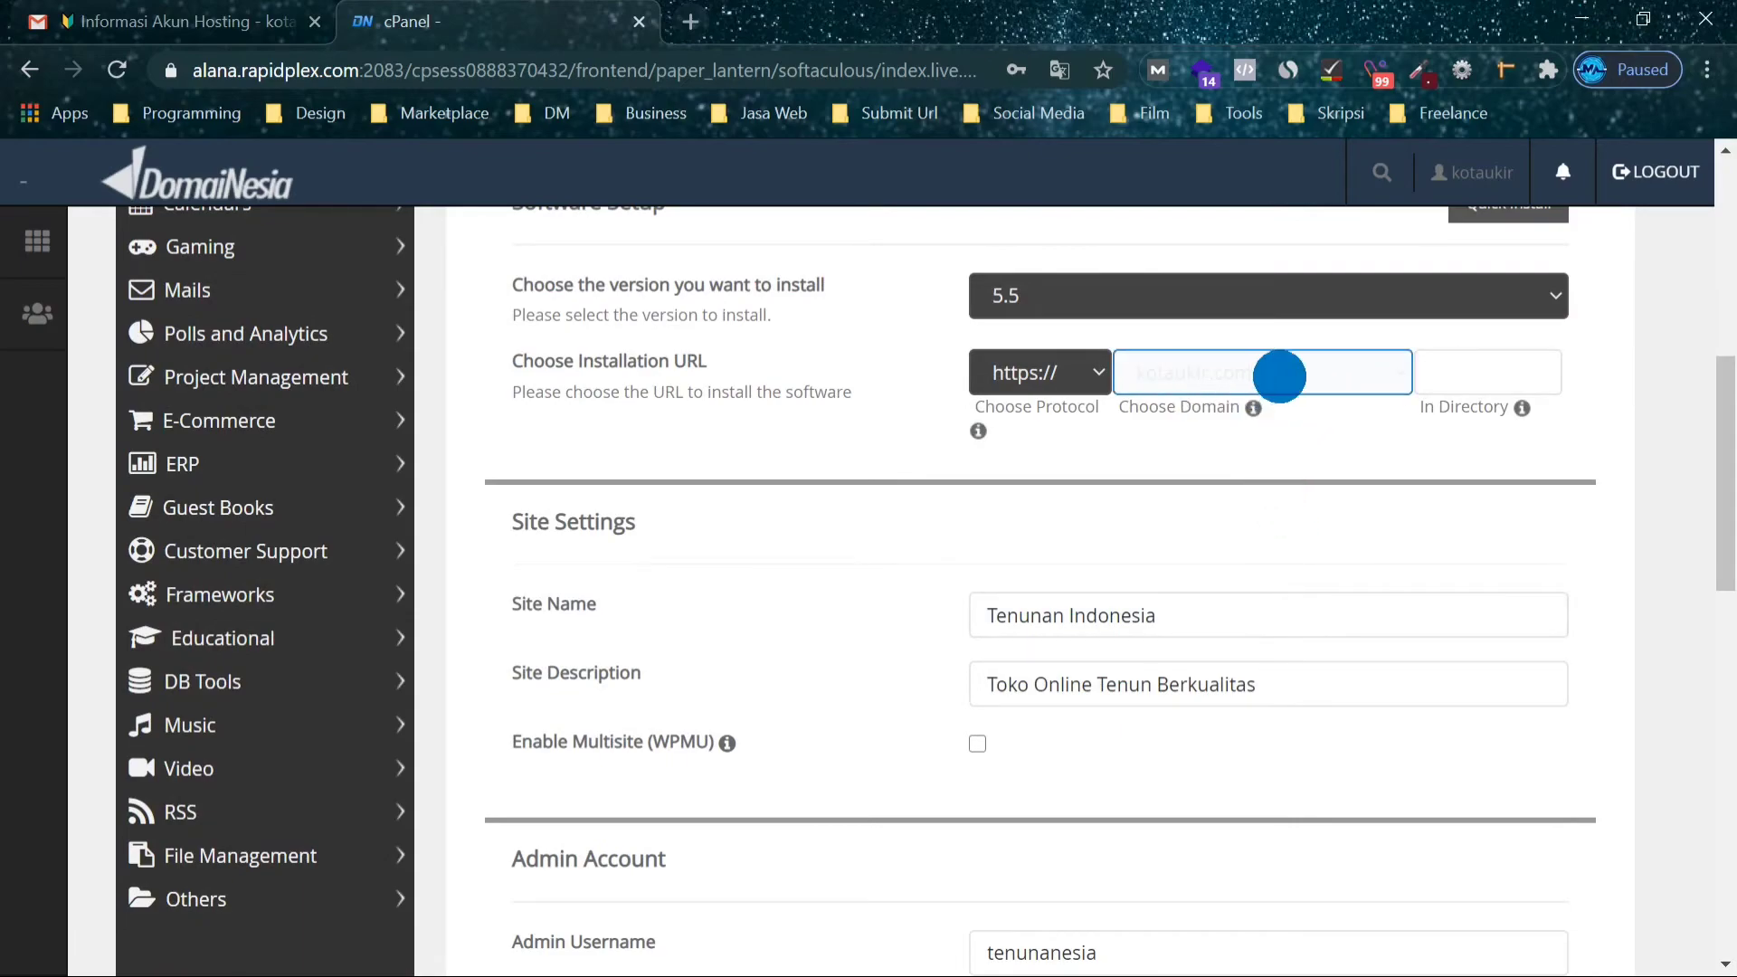
{"action": "left_click", "coordinate": [1262, 384]}
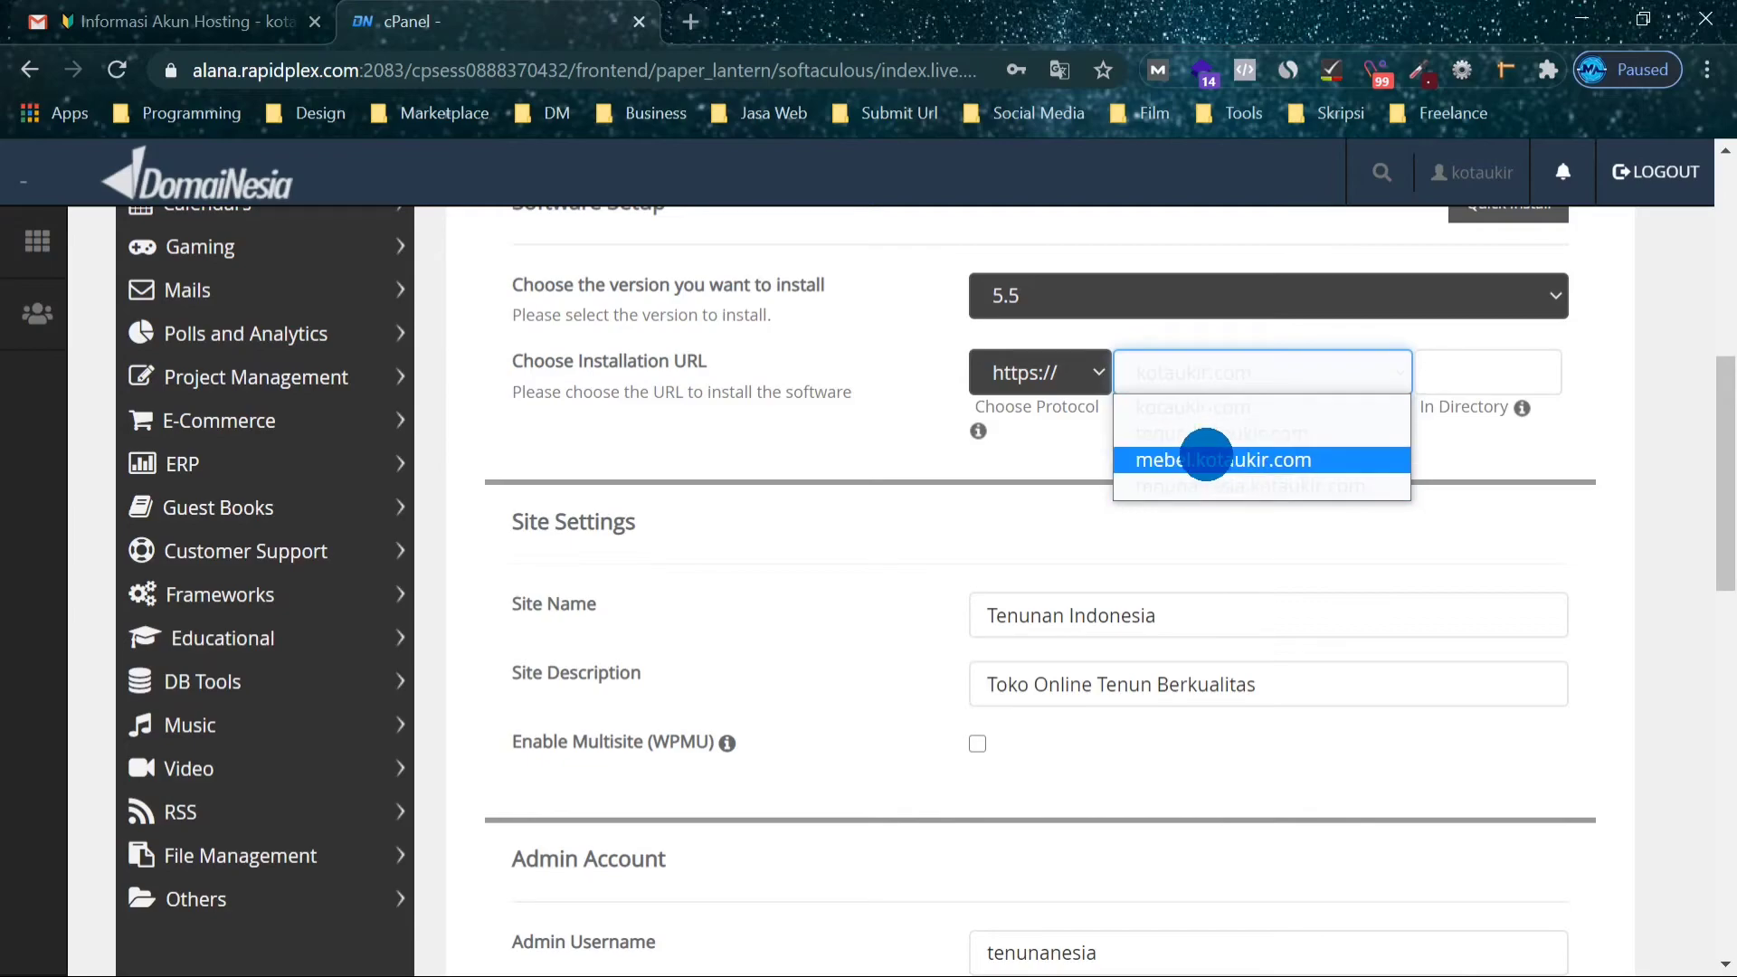
{"action": "left_click", "coordinate": [1206, 433]}
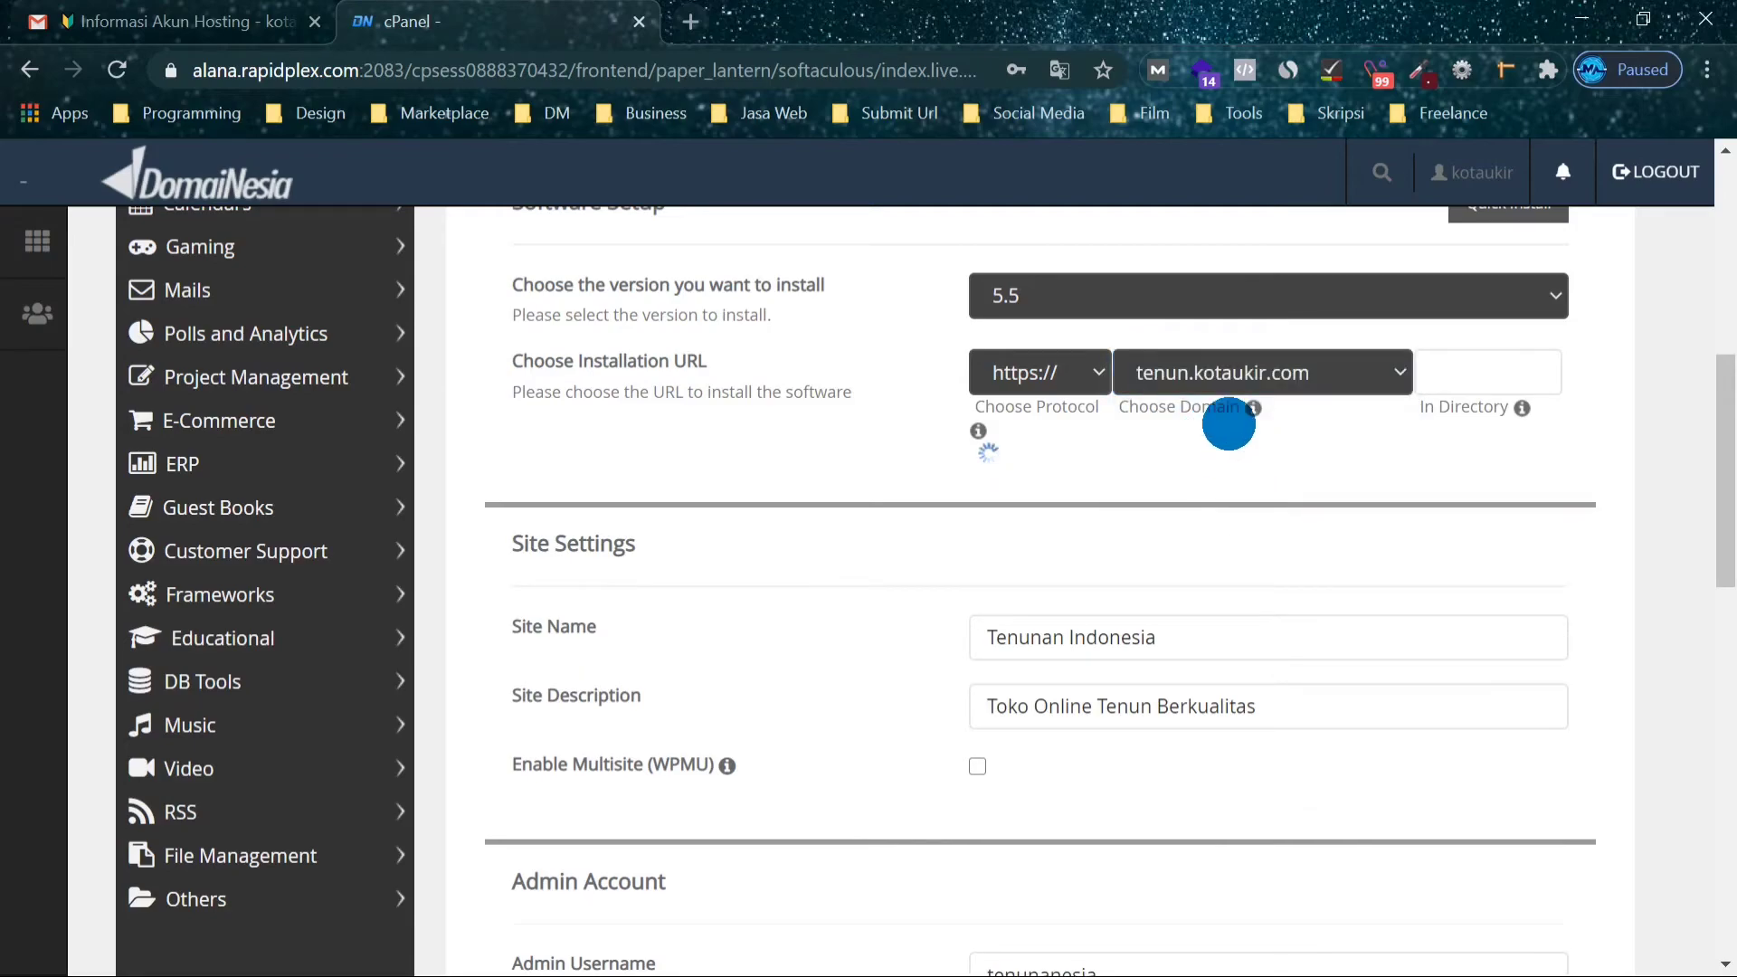
Install WordPress on tenun.kotaukir.com and read the installation result message.
{"action": "scroll", "coordinate": [1247, 461], "scroll_direction": "down", "scroll_amount": 12}
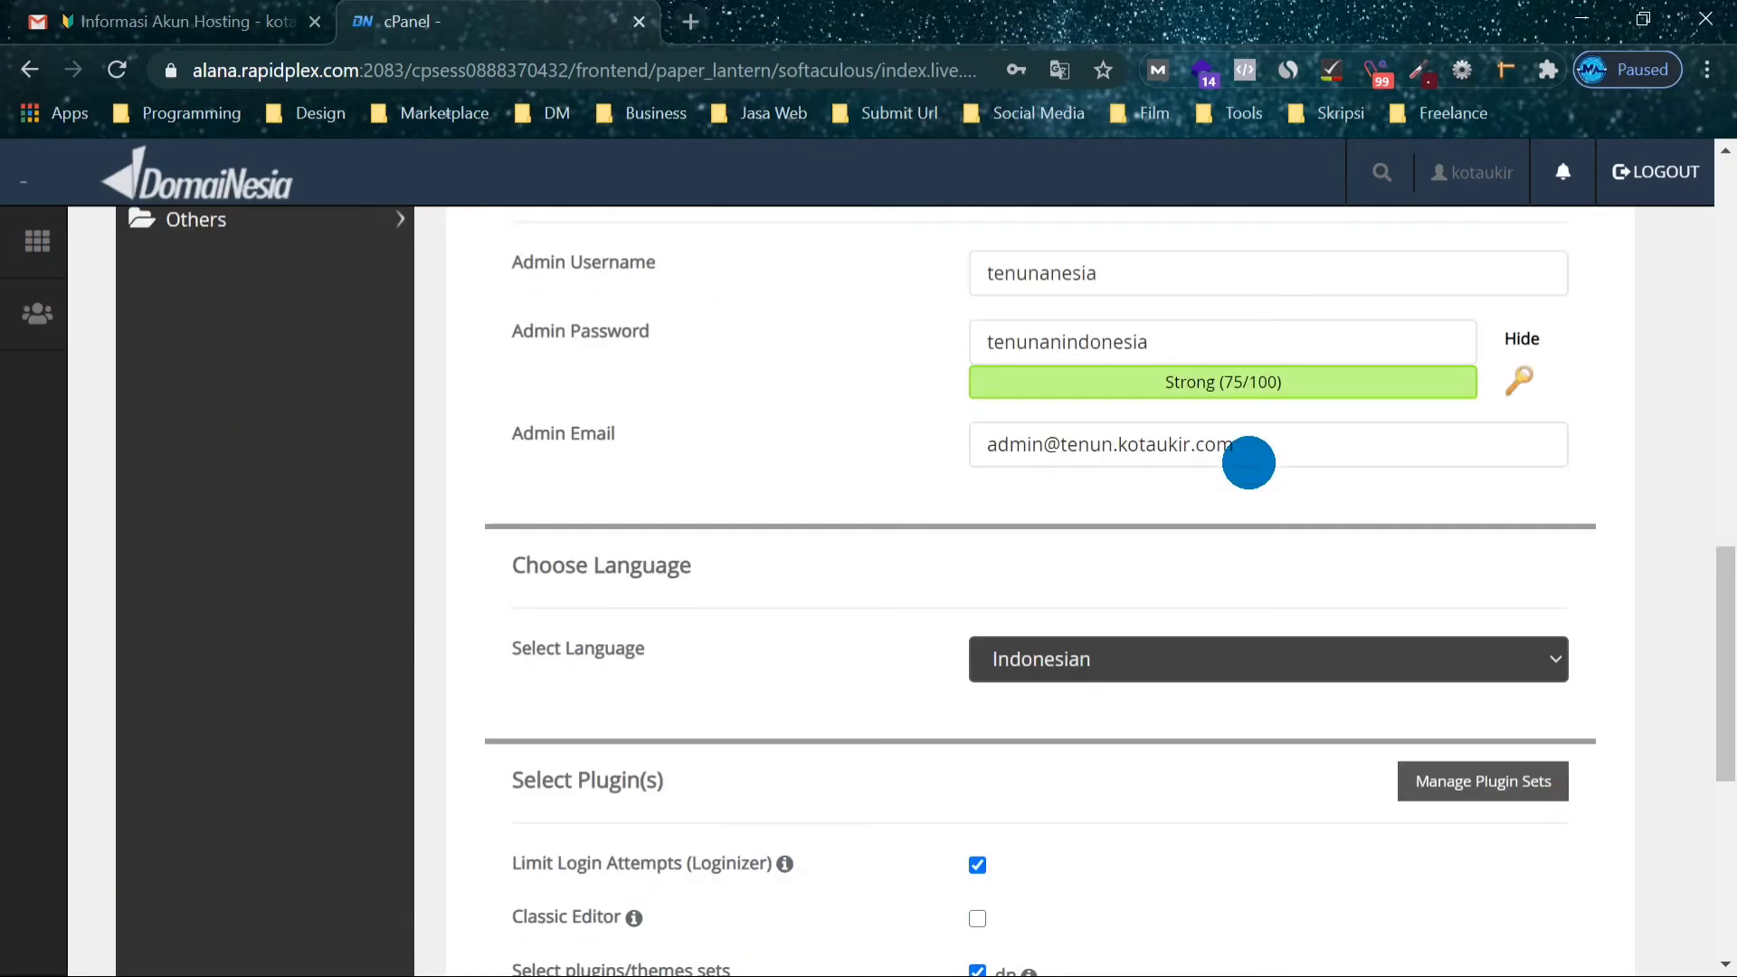
{"action": "left_click", "coordinate": [1061, 561]}
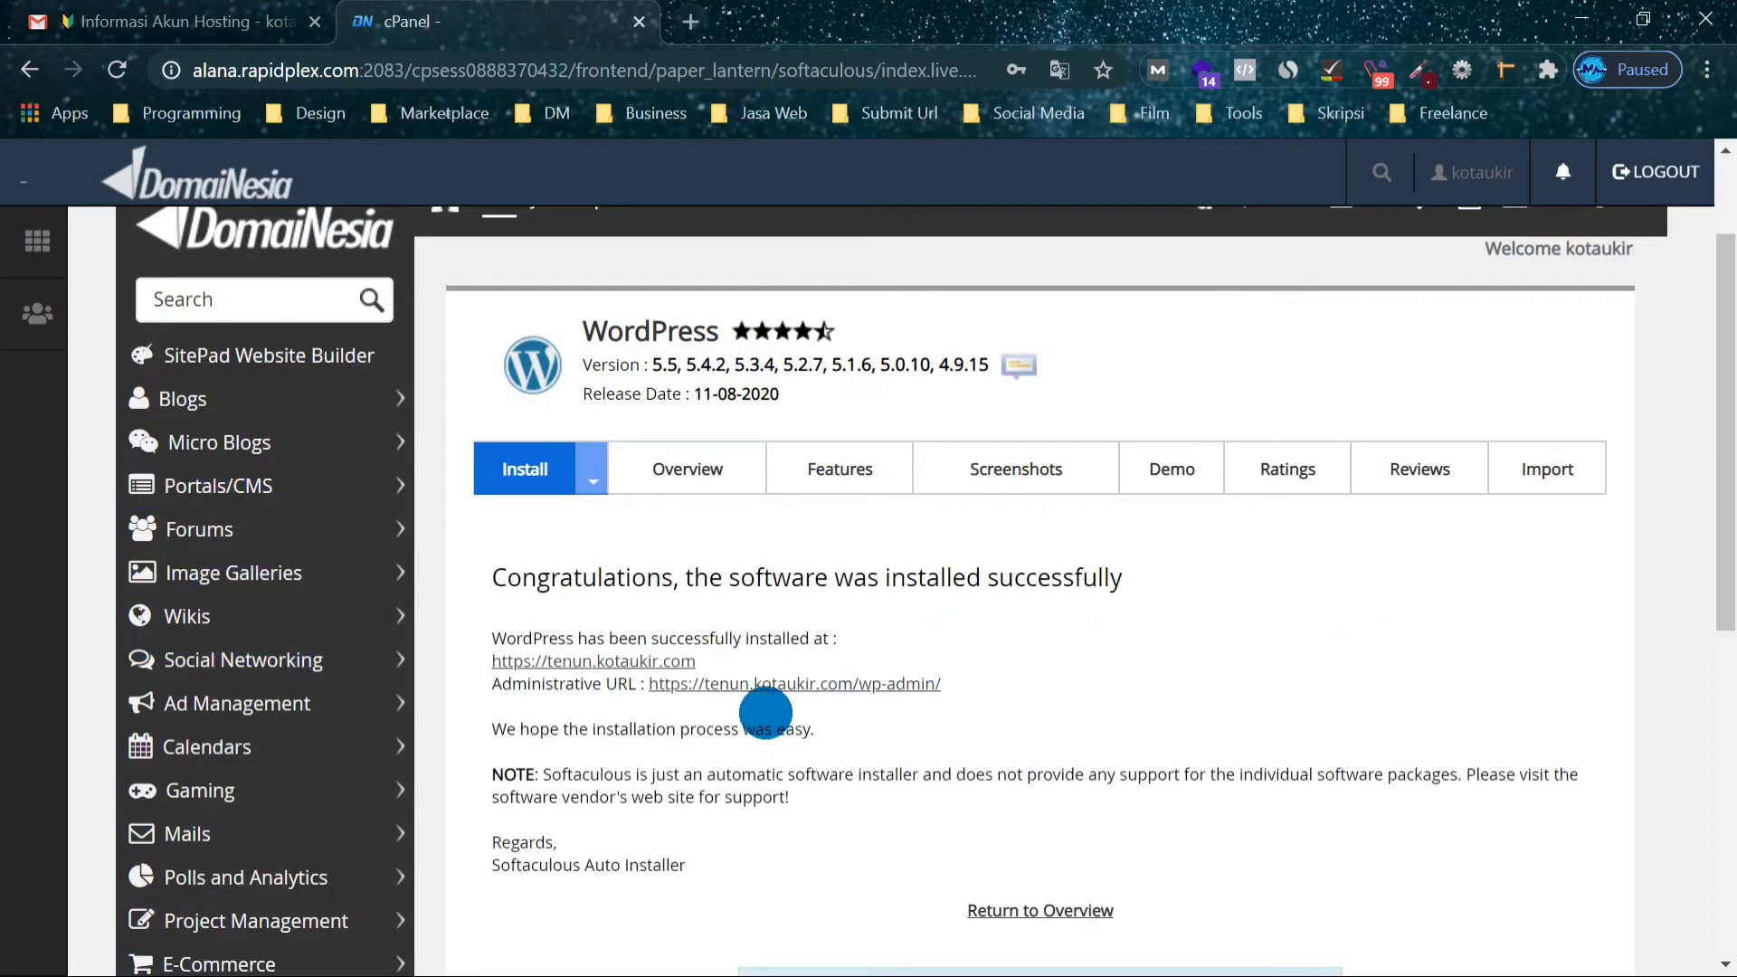
{"action": "left_click_drag", "start_coordinate": [496, 576], "coordinate": [1000, 574]}
{"action": "left_click", "coordinate": [1160, 624]}
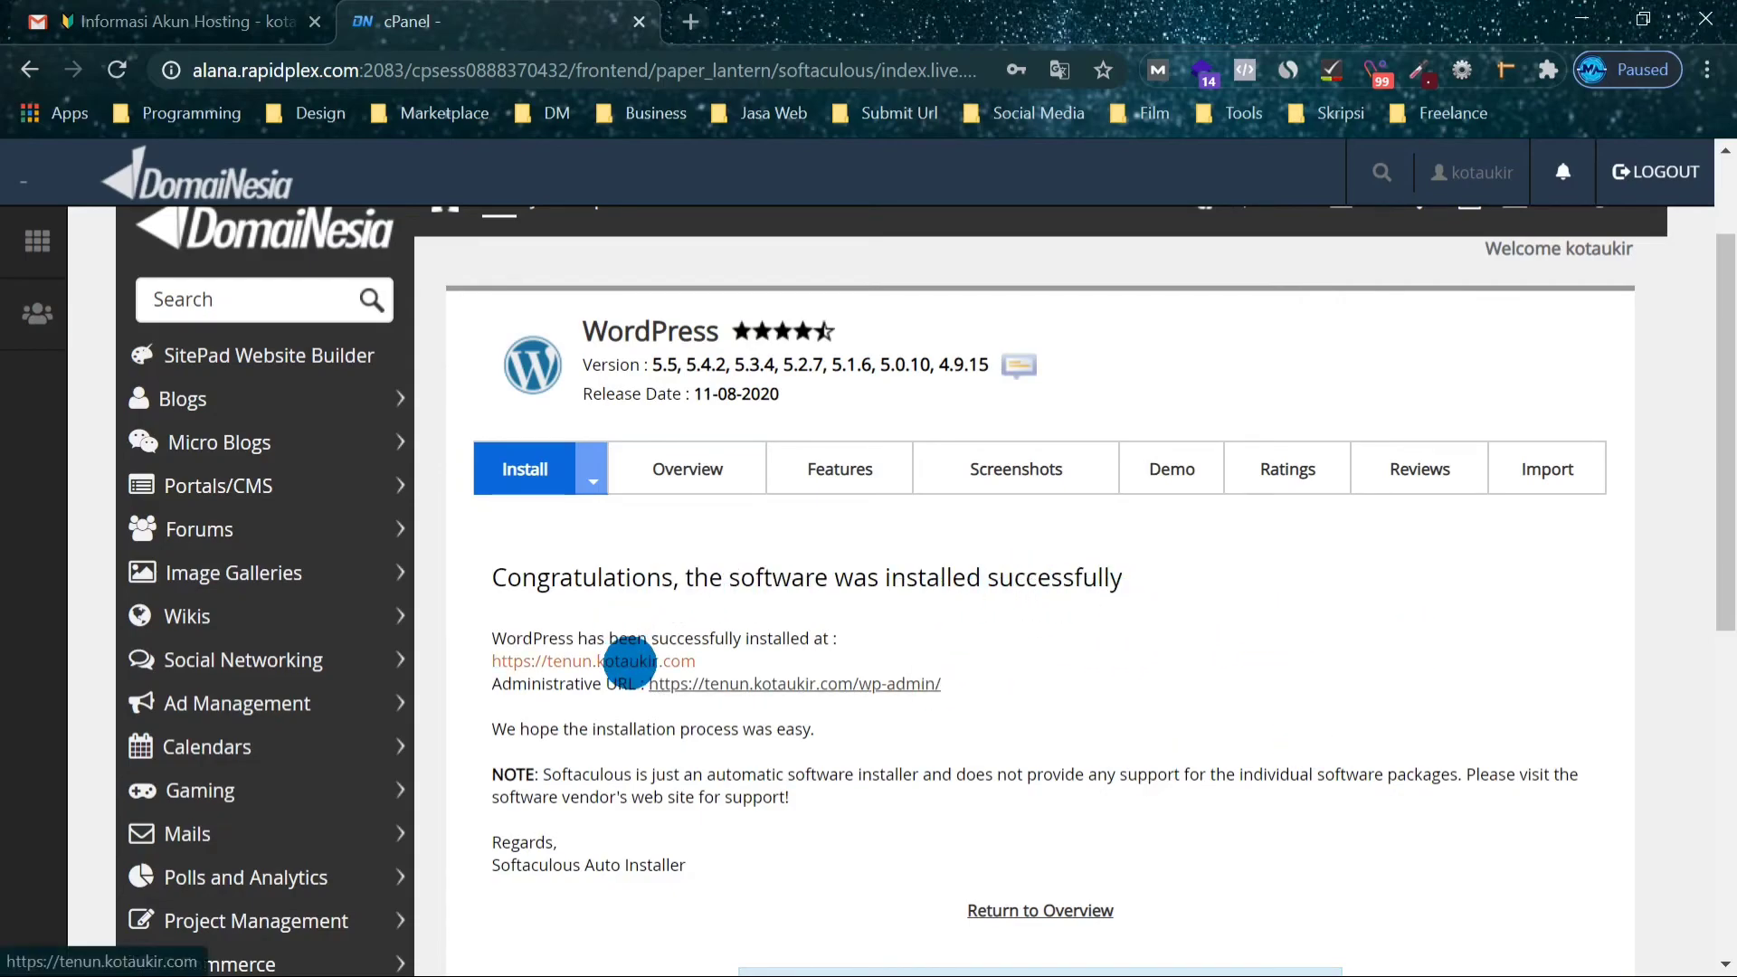
Open the tenun.kotaukir.com homepage in a new tab and examine its default content from header to footer.
{"action": "right_click", "coordinate": [629, 662]}
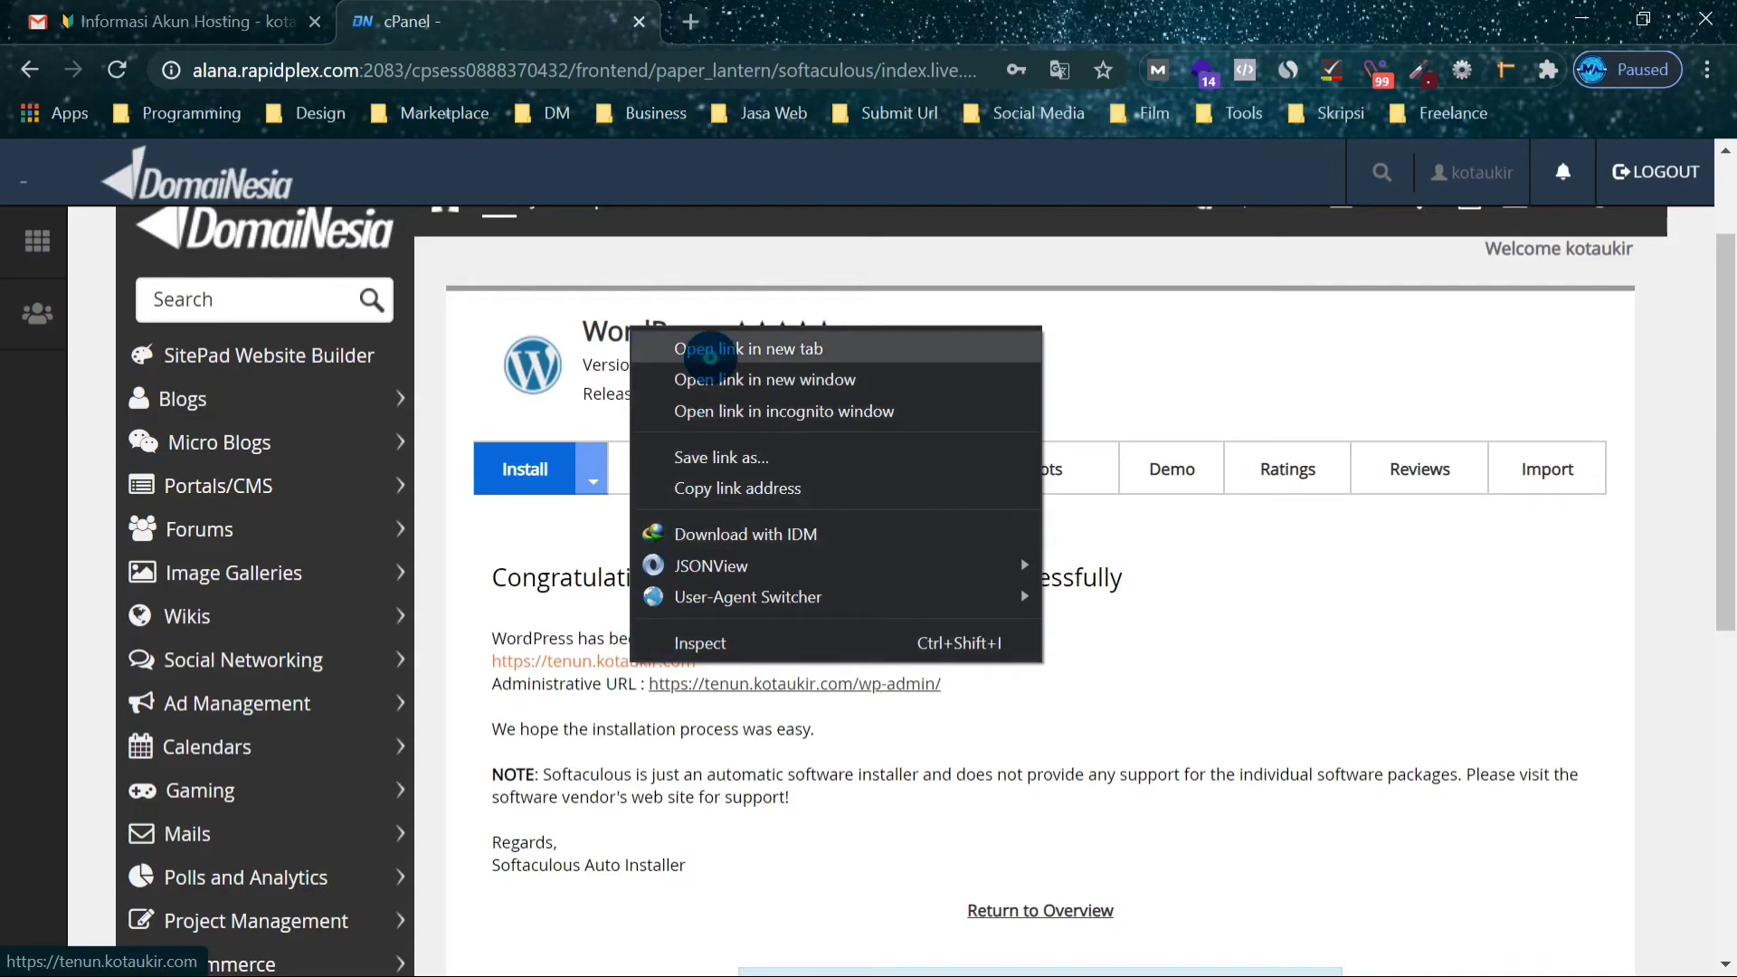
{"action": "left_click", "coordinate": [778, 344]}
{"action": "left_click", "coordinate": [751, 21]}
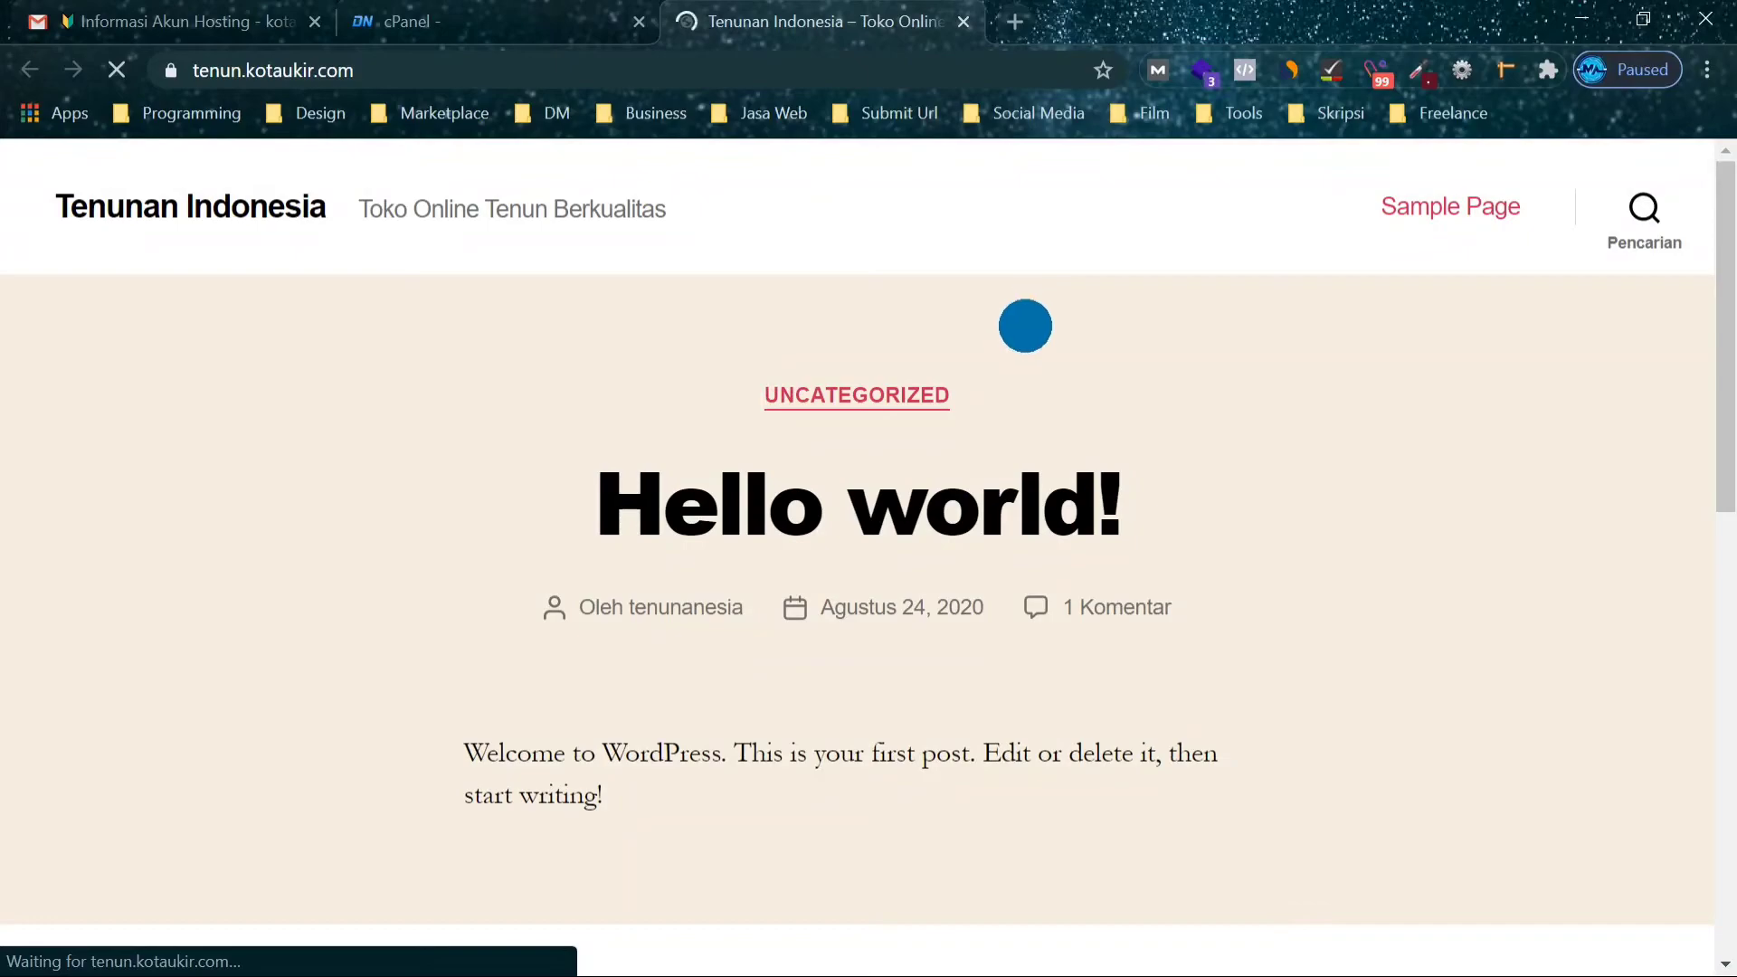
{"action": "scroll", "coordinate": [961, 582], "scroll_direction": "down", "scroll_amount": 5}
{"action": "scroll", "coordinate": [1108, 392], "scroll_direction": "up", "scroll_amount": 5}
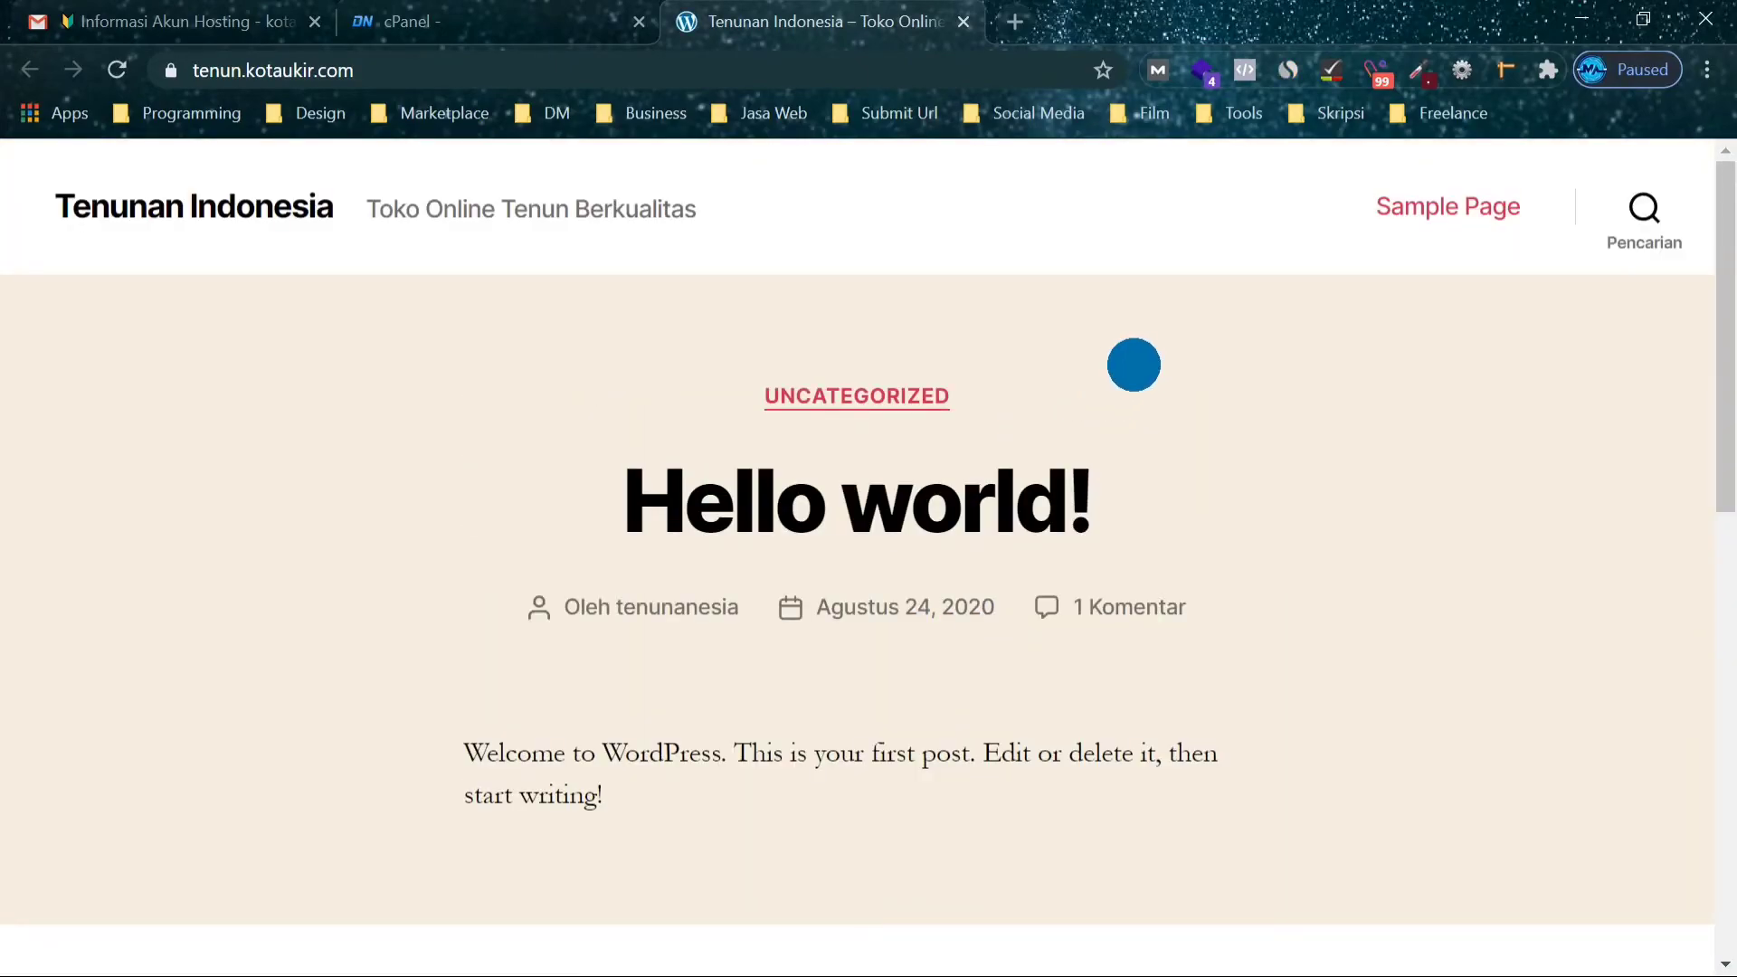
{"action": "scroll", "coordinate": [1133, 365], "scroll_direction": "down", "scroll_amount": 10}
{"action": "scroll", "coordinate": [1210, 653], "scroll_direction": "up", "scroll_amount": 4}
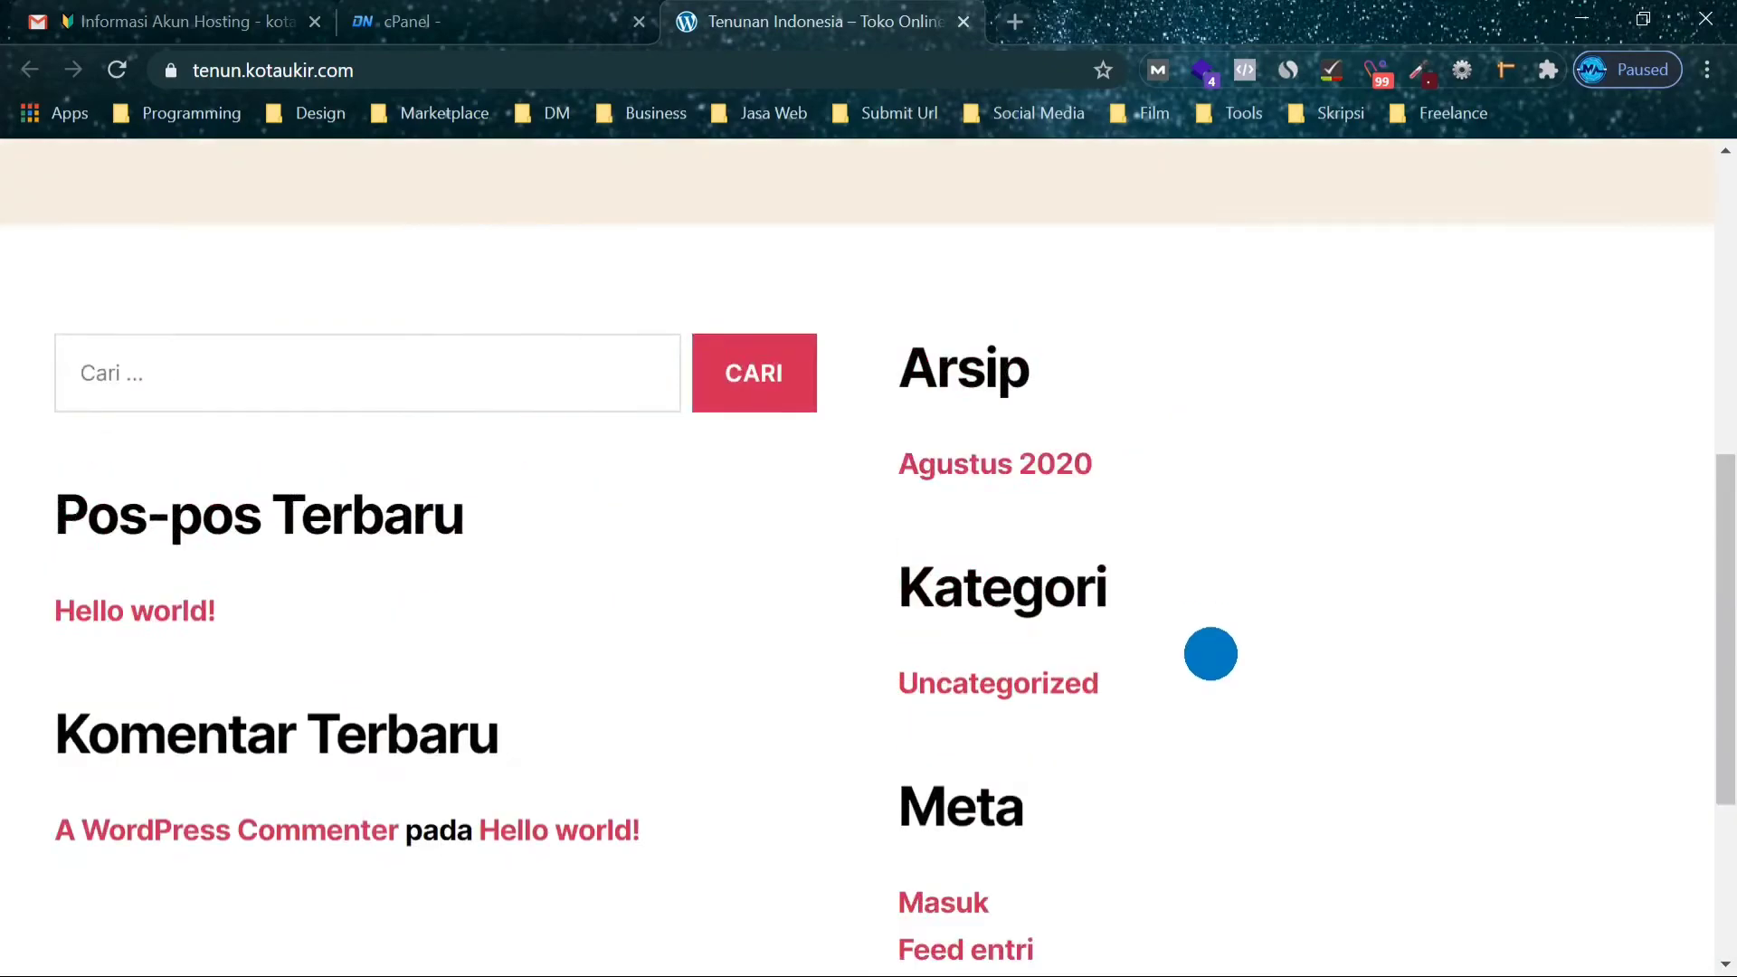
{"action": "scroll", "coordinate": [1210, 653], "scroll_direction": "up", "scroll_amount": 10}
Open the tenun.kotaukir.com/wp-admin/ administrative link from cPanel in a new tab and arrange it before the site's homepage tab.
{"action": "left_click", "coordinate": [497, 20]}
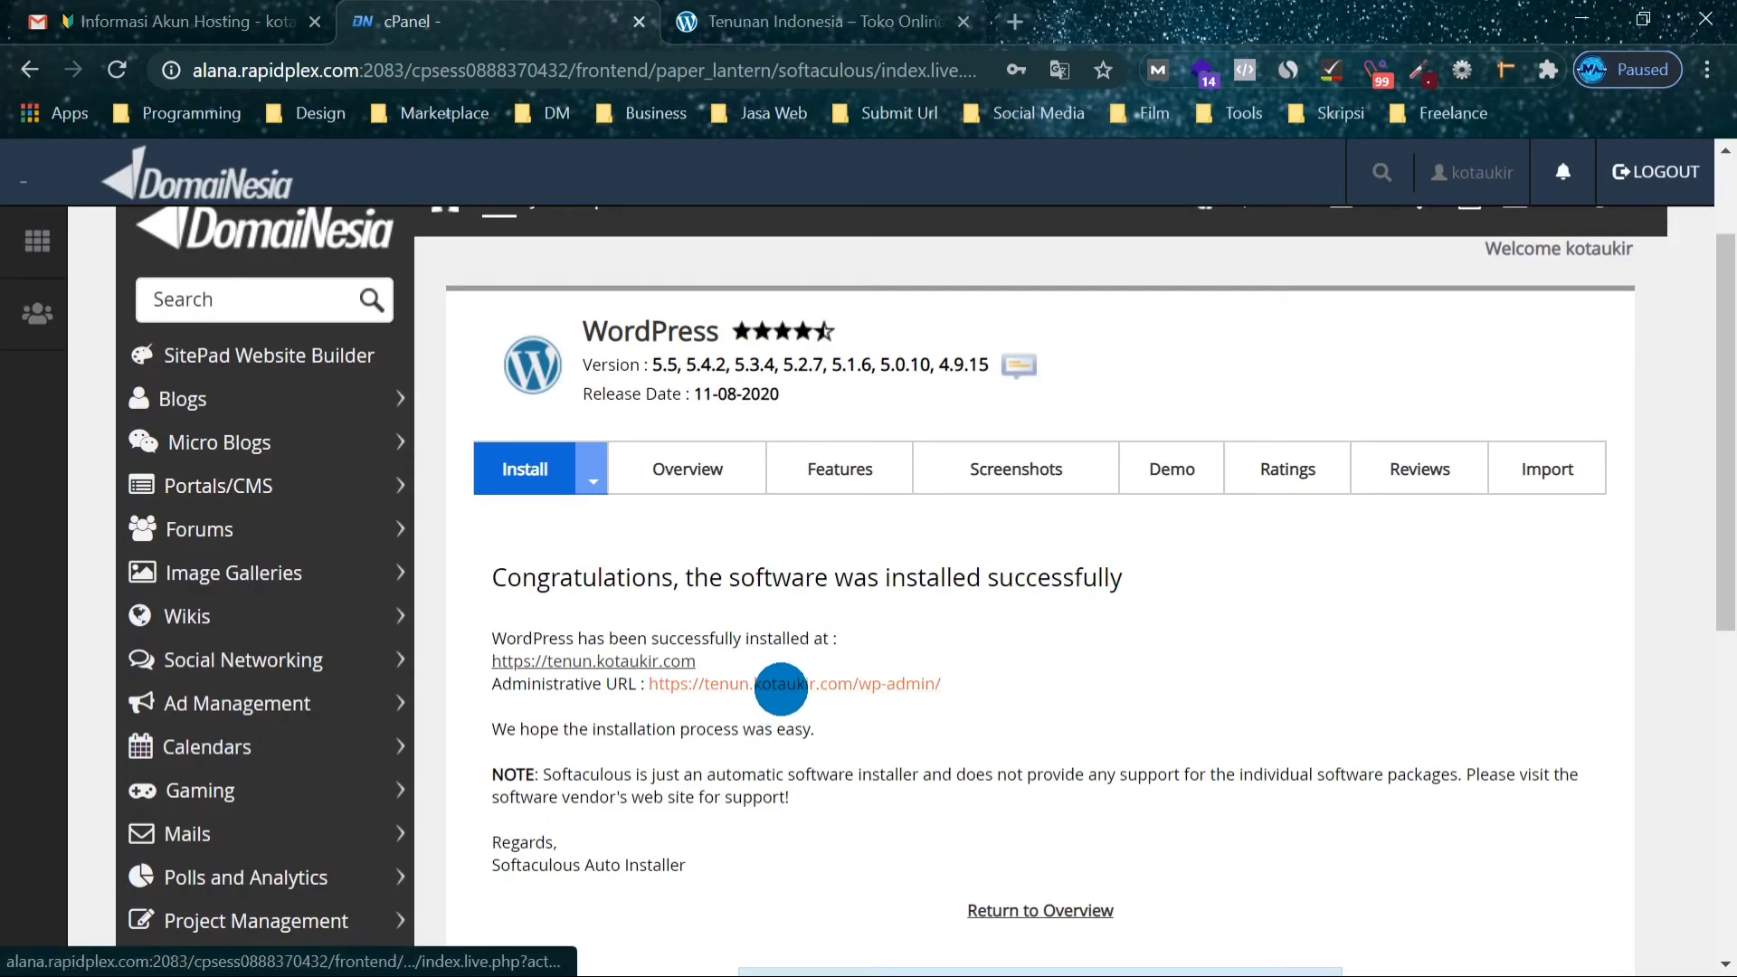
{"action": "right_click", "coordinate": [780, 685]}
{"action": "left_click", "coordinate": [818, 371]}
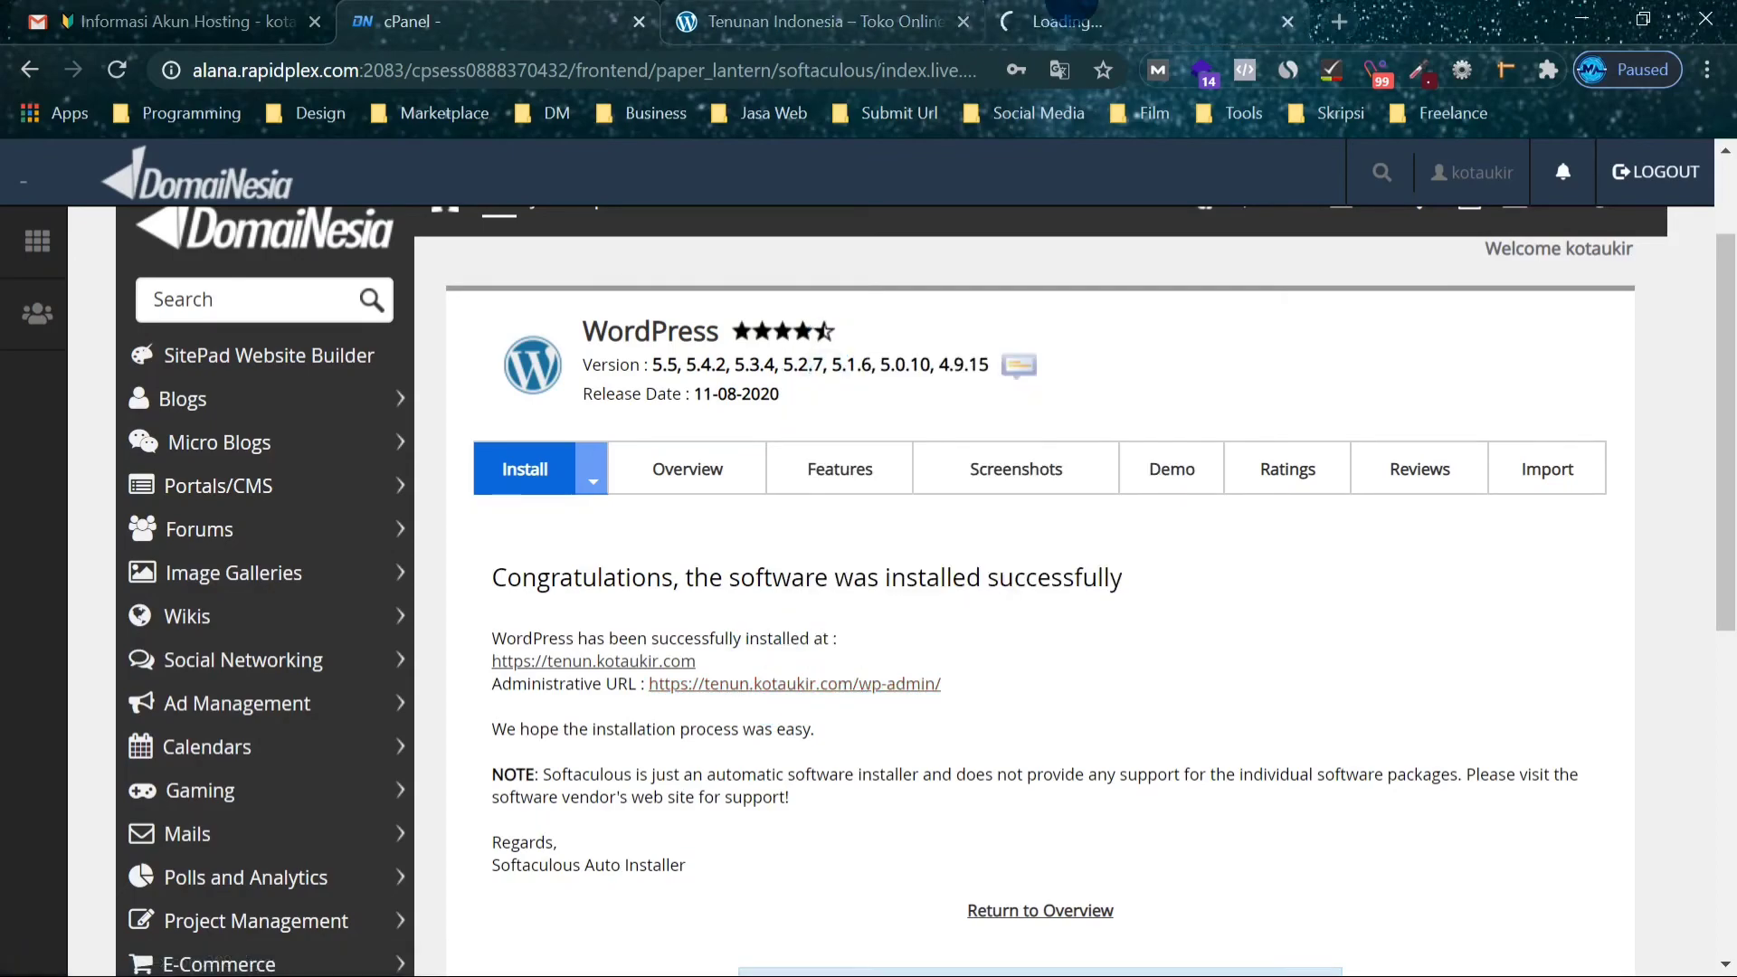
{"action": "left_click", "coordinate": [1074, 7]}
{"action": "left_click_drag", "start_coordinate": [814, 21], "coordinate": [1140, 21]}
{"action": "scroll", "coordinate": [891, 494], "scroll_direction": "down", "scroll_amount": 10}
{"action": "left_click", "coordinate": [890, 493]}
{"action": "left_click", "coordinate": [810, 22]}
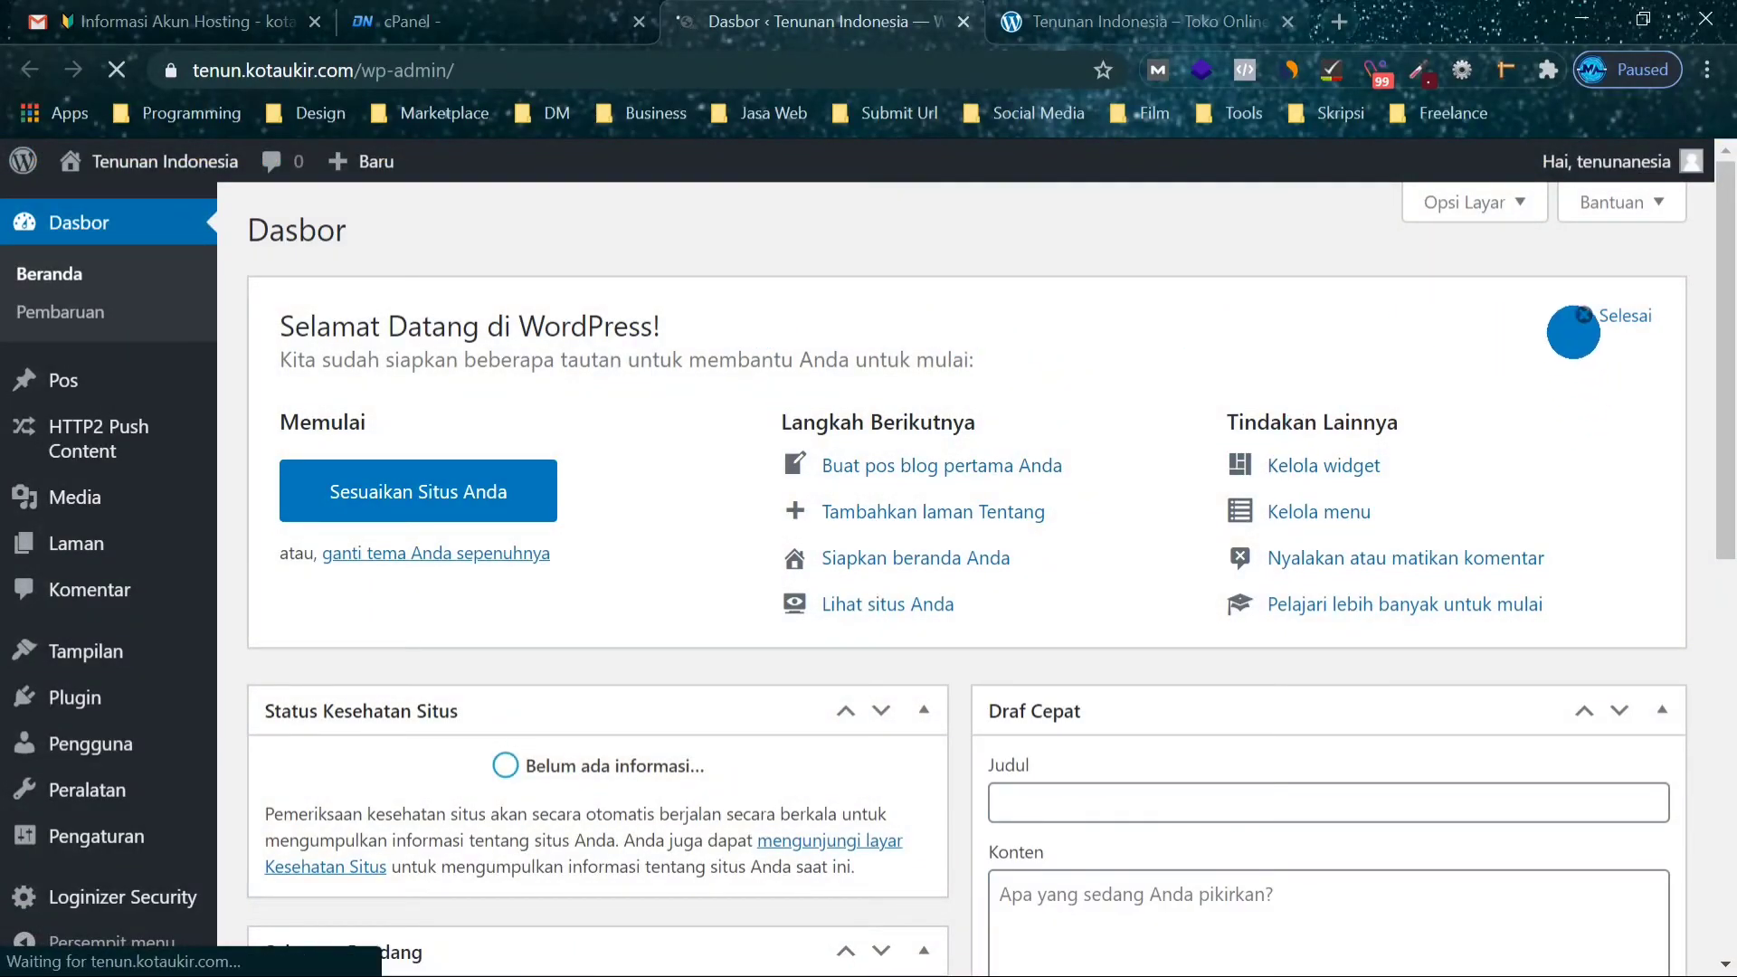
Dismiss the welcome panel on the WordPress dashboard and return to the site's homepage tab after looking over the dashboard.
{"action": "left_click", "coordinate": [1579, 328]}
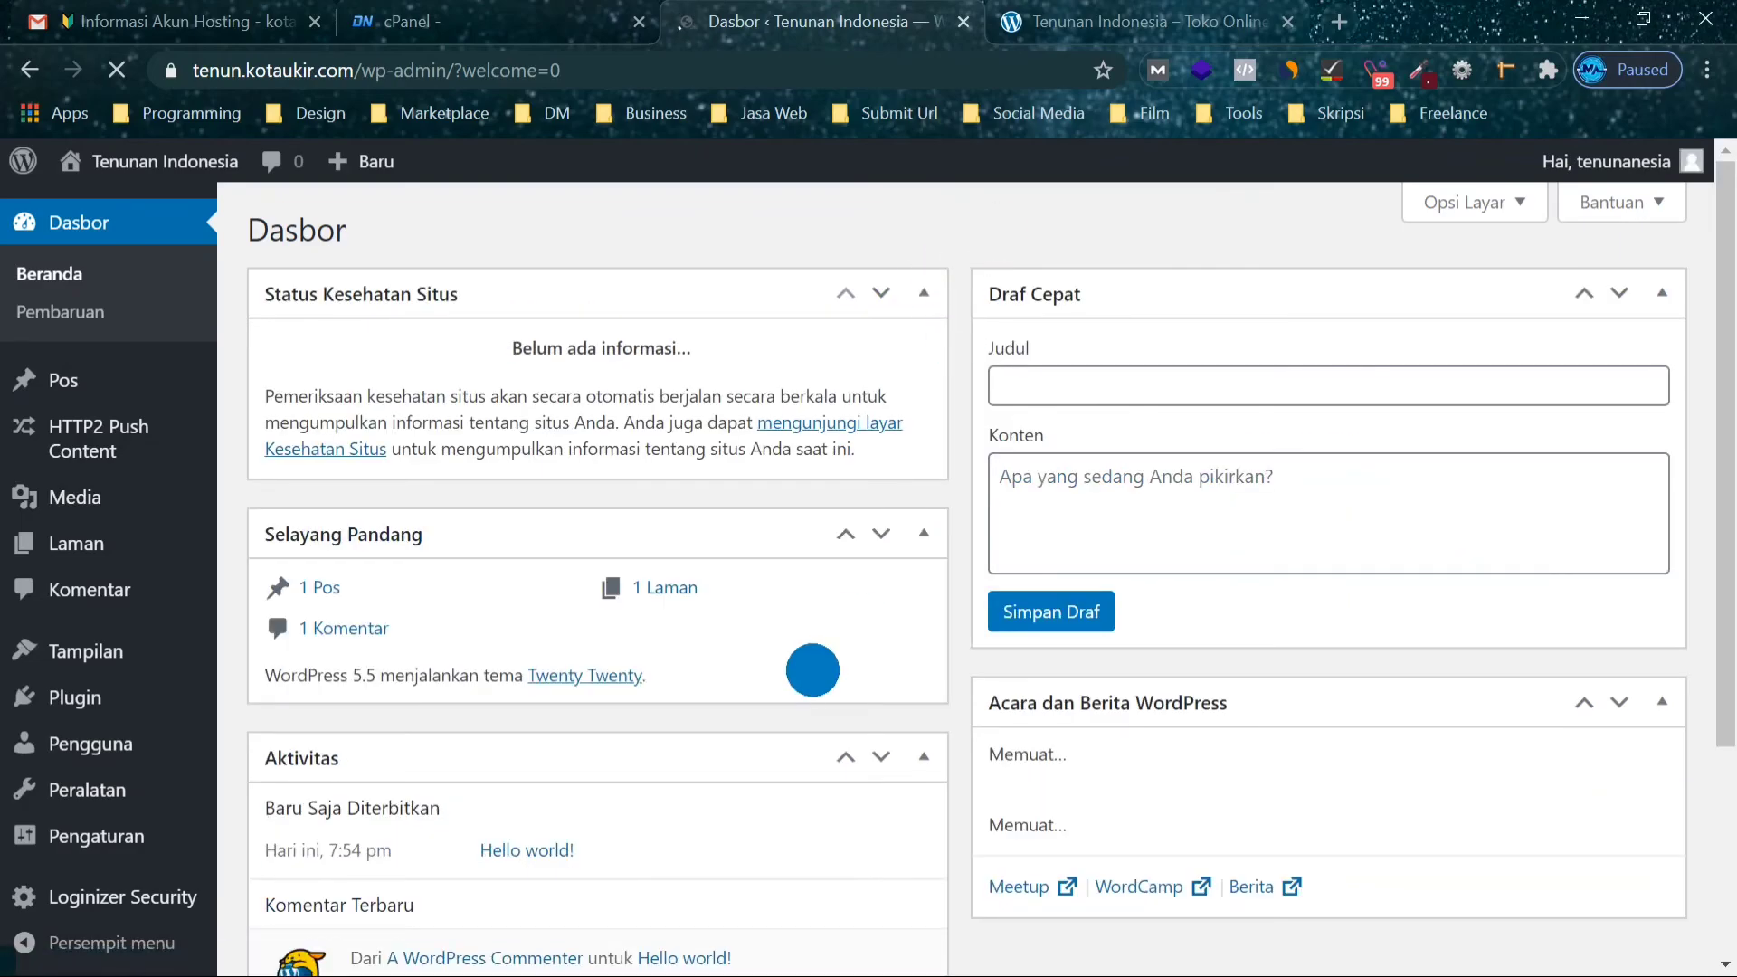
{"action": "scroll", "coordinate": [861, 624], "scroll_direction": "down", "scroll_amount": 5}
{"action": "scroll", "coordinate": [814, 633], "scroll_direction": "up", "scroll_amount": 5}
{"action": "left_click", "coordinate": [1068, 21]}
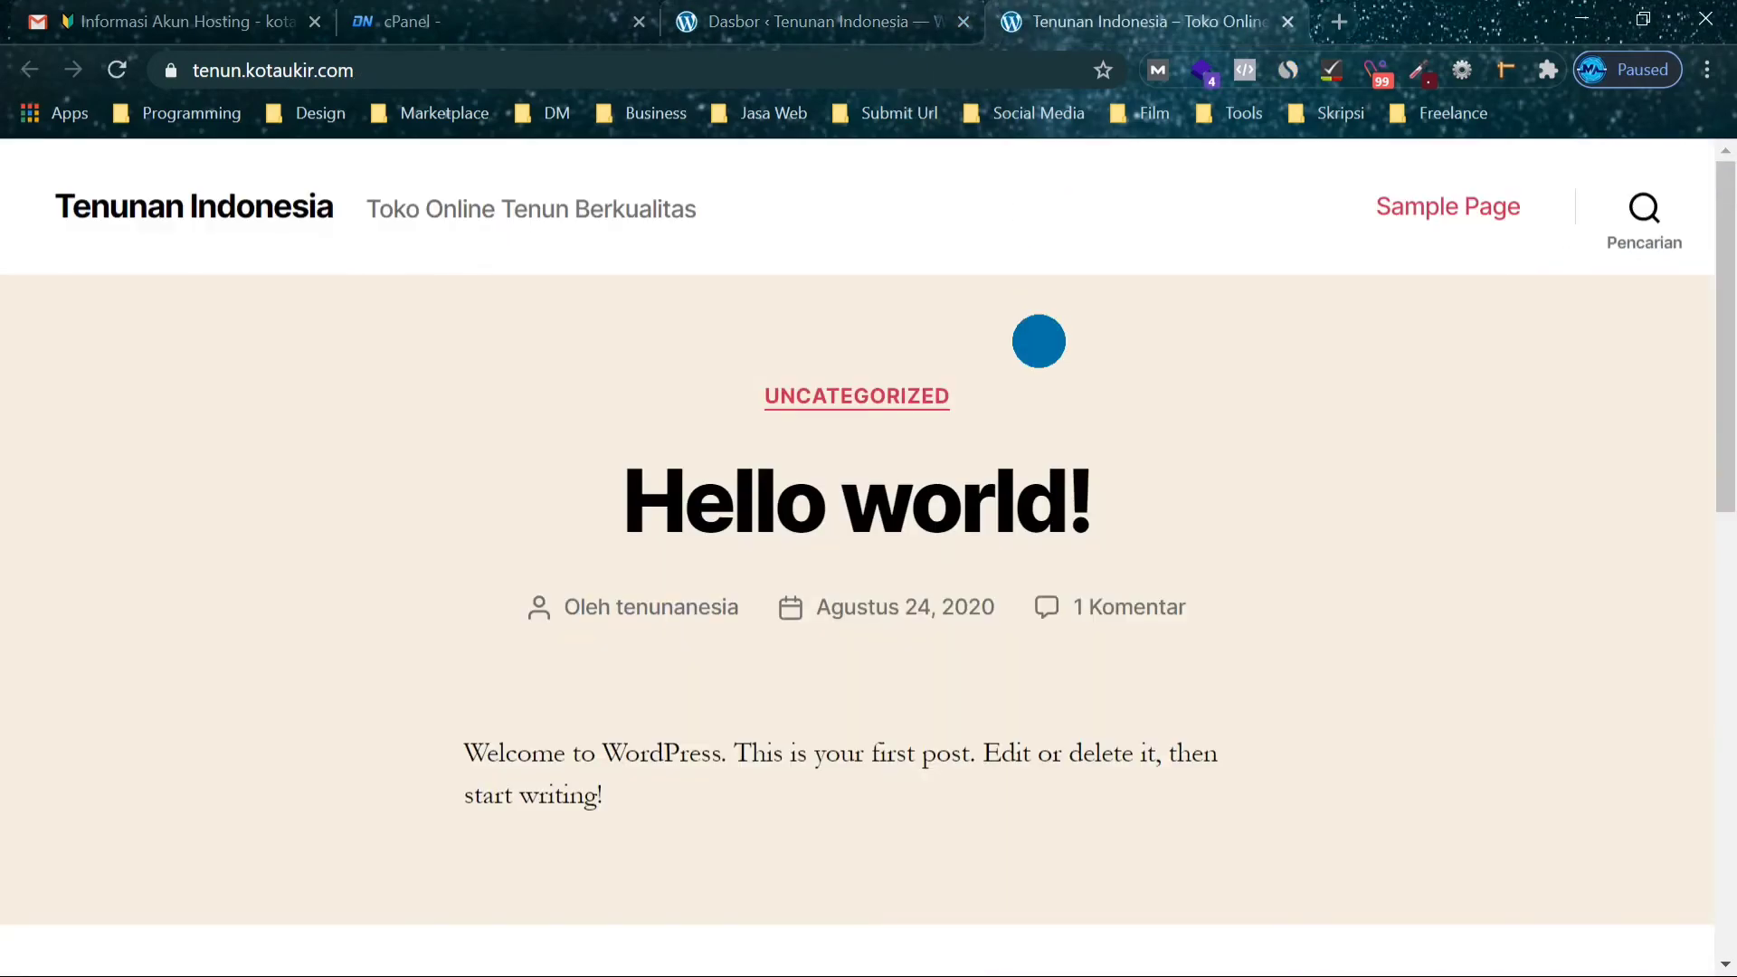